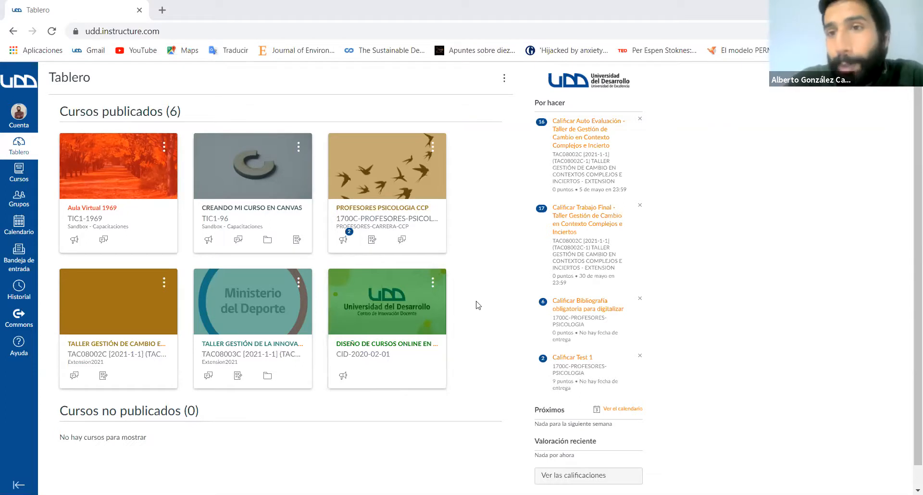
- Create a new exam in the Taller Gestión de Cambio en Contextos Complejos e Inciertos course's Evaluaciones
{"action": "left_click", "coordinate": [128, 345]}
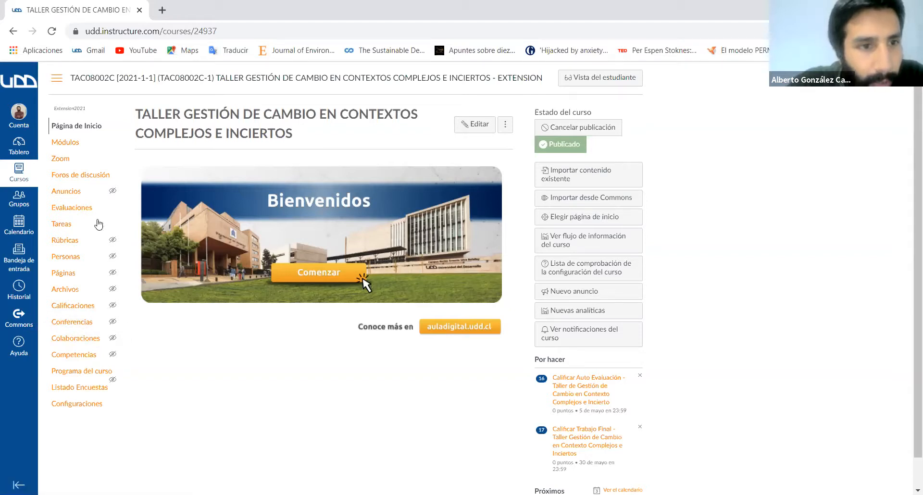
{"action": "left_click", "coordinate": [85, 211]}
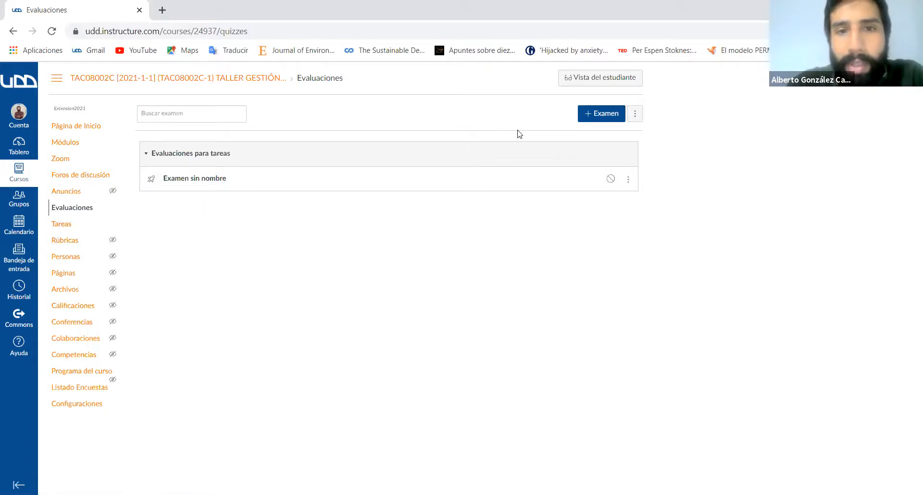
{"action": "left_click", "coordinate": [597, 120]}
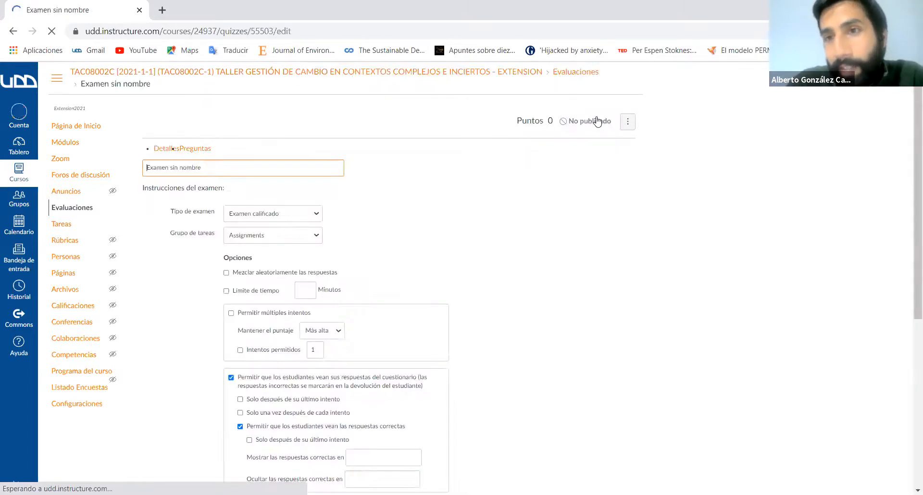
- Replace the default exam title with "Control de lectur" and clear the title field
{"action": "left_click", "coordinate": [201, 176]}
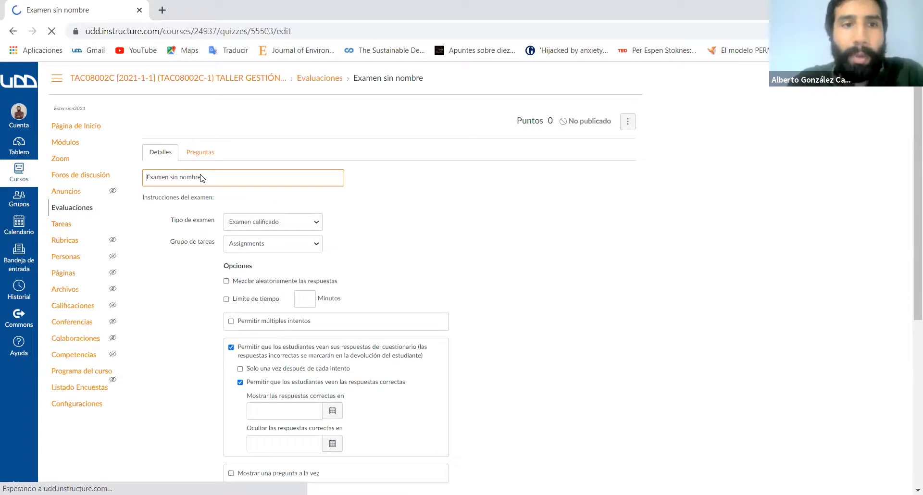
{"action": "type", "text": "COnt"}
{"action": "key", "text": "BackSpace"}
{"action": "key", "text": "BackSpace"}
{"action": "key", "text": "BackSpace"}
{"action": "key", "text": "BackSpace"}
{"action": "key", "text": "BackSpace"}
{"action": "key", "text": "BackSpace"}
{"action": "key", "text": "BackSpace"}
{"action": "key", "text": "BackSpace"}
{"action": "key", "text": "BackSpace"}
{"action": "key", "text": "BackSpace"}
{"action": "key", "text": "BackSpace"}
{"action": "key", "text": "BackSpace"}
{"action": "key", "text": "BackSpace"}
{"action": "key", "text": "BackSpace"}
{"action": "key", "text": "BackSpace"}
{"action": "key", "text": "BackSpace"}
{"action": "key", "text": "BackSpace"}
{"action": "key", "text": "BackSpace"}
{"action": "key", "text": "BackSpace"}
{"action": "key", "text": "BackSpace"}
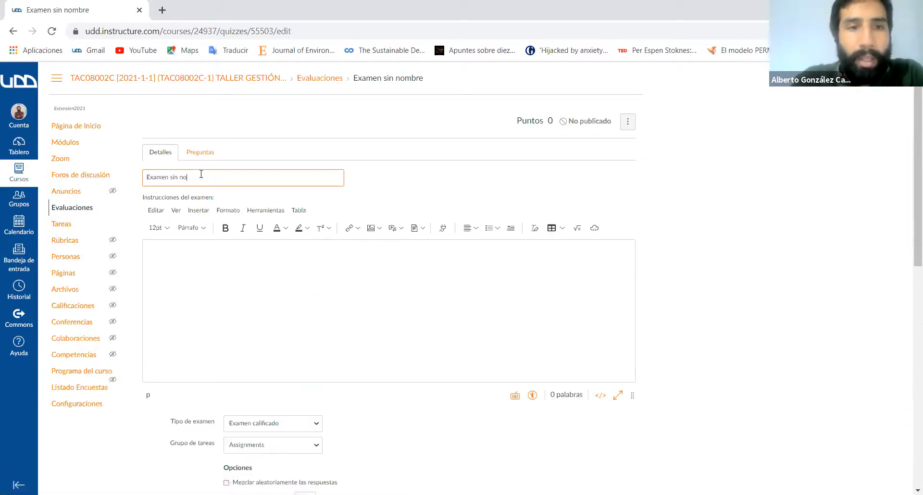
{"action": "type", "text": "Control de"}
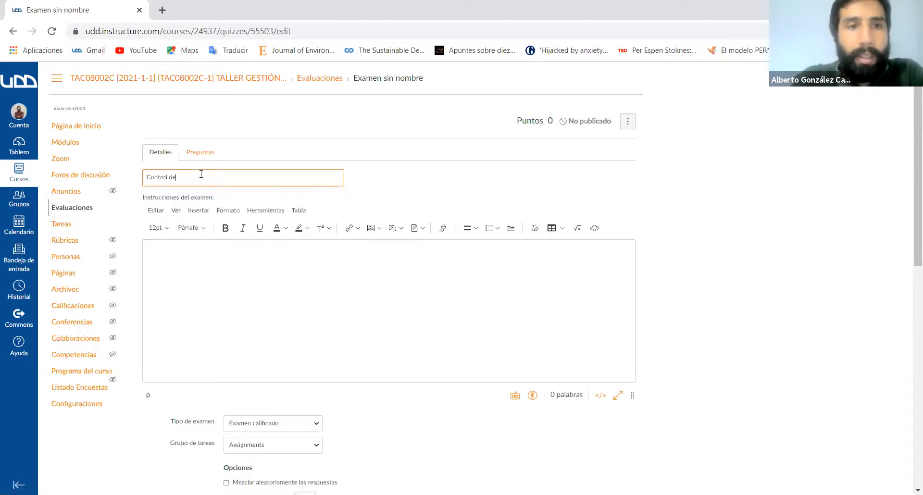
{"action": "type", "text": " lectur"}
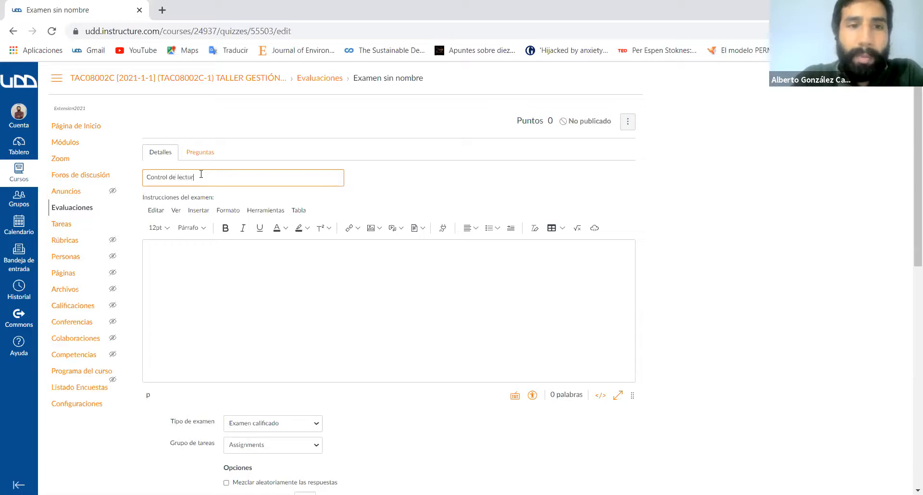
{"action": "key", "text": "BackSpace"}
{"action": "key", "text": "BackSpace"}
{"action": "key", "text": "BackSpace"}
{"action": "key", "text": "BackSpace"}
{"action": "key", "text": "BackSpace"}
{"action": "key", "text": "BackSpace"}
{"action": "key", "text": "BackSpace"}
{"action": "key", "text": "BackSpace"}
{"action": "key", "text": "BackSpace"}
{"action": "key", "text": "BackSpace"}
{"action": "key", "text": "BackSpace"}
{"action": "key", "text": "BackSpace"}
{"action": "key", "text": "BackSpace"}
{"action": "key", "text": "BackSpace"}
{"action": "key", "text": "BackSpace"}
{"action": "key", "text": "BackSpace"}
{"action": "key", "text": "BackSpace"}
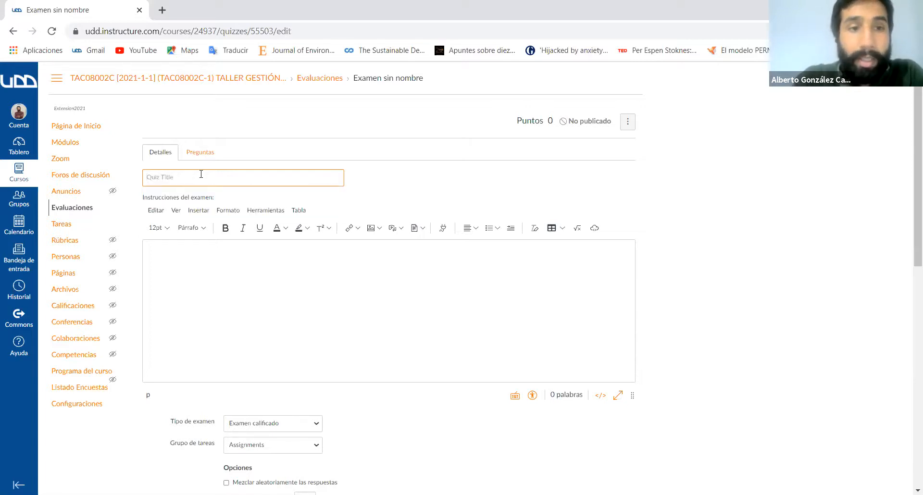
- Try "Examen" as the exam title and erase it again
{"action": "type", "text": "Cer"}
{"action": "key", "text": "BackSpace"}
{"action": "key", "text": "BackSpace"}
{"action": "key", "text": "BackSpace"}
{"action": "type", "text": "Ec"}
{"action": "key", "text": "BackSpace"}
{"action": "type", "text": "xamen"}
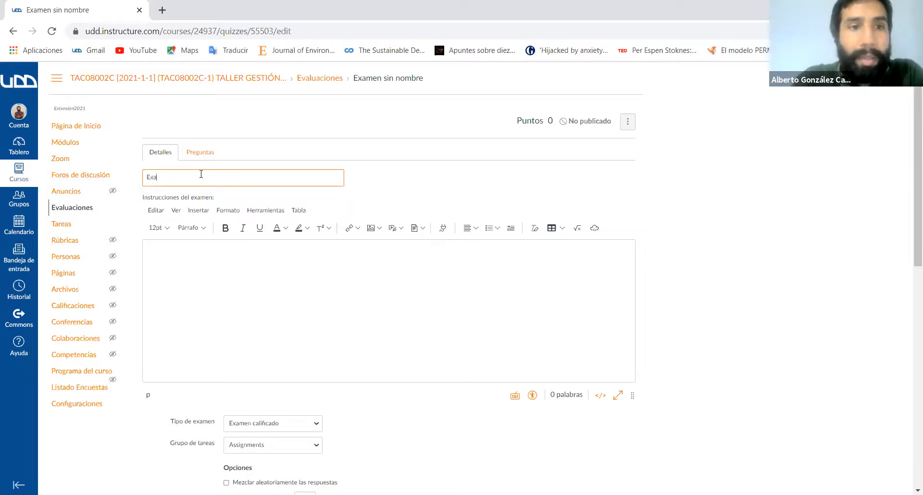
{"action": "key", "text": "BackSpace"}
{"action": "key", "text": "BackSpace"}
{"action": "key", "text": "BackSpace"}
{"action": "key", "text": "BackSpace"}
{"action": "key", "text": "BackSpace"}
{"action": "key", "text": "BackSpace"}
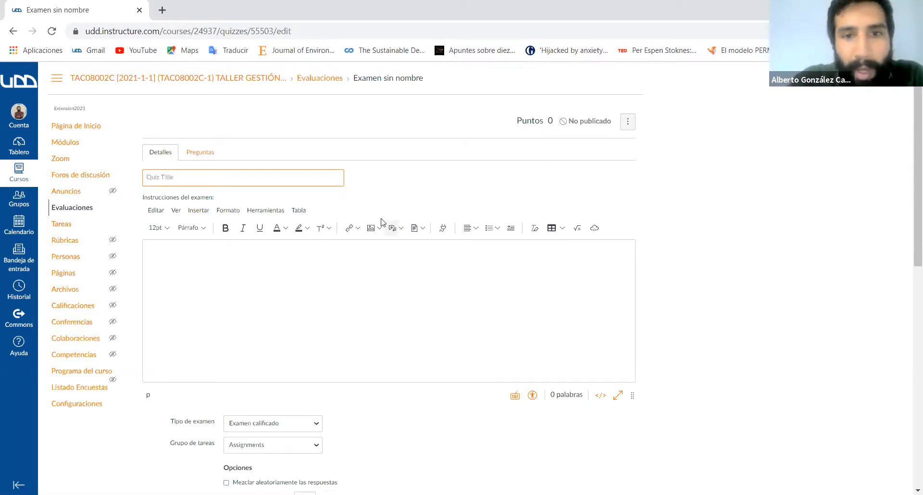
- Examine the exam types available for this exam
{"action": "left_click", "coordinate": [179, 260]}
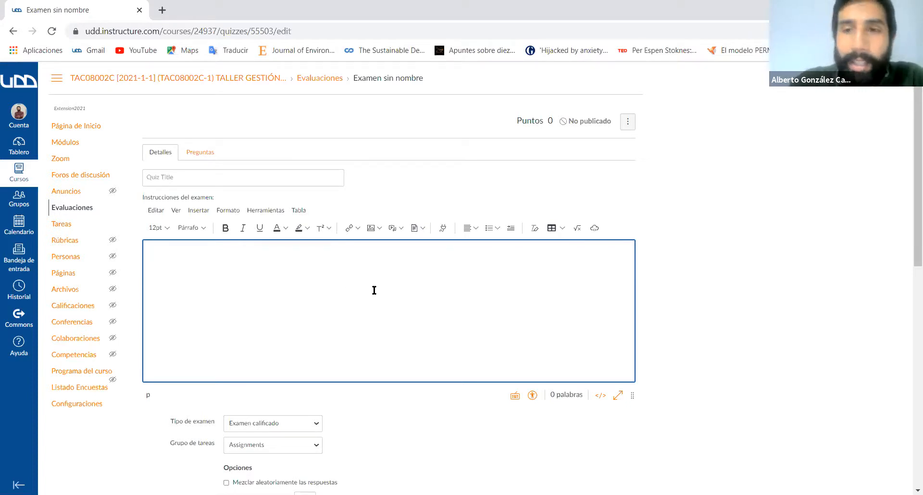
{"action": "scroll", "coordinate": [374, 291], "scroll_direction": "down", "scroll_amount": 3}
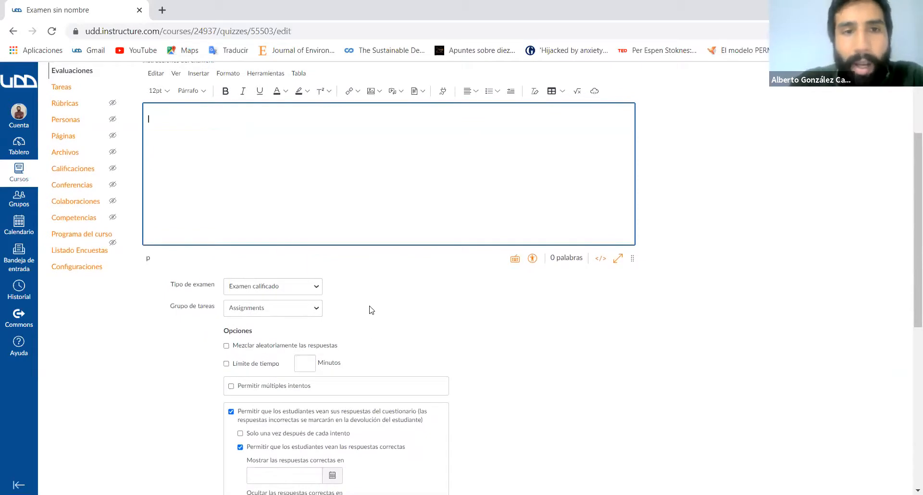
{"action": "scroll", "coordinate": [371, 309], "scroll_direction": "down", "scroll_amount": 1}
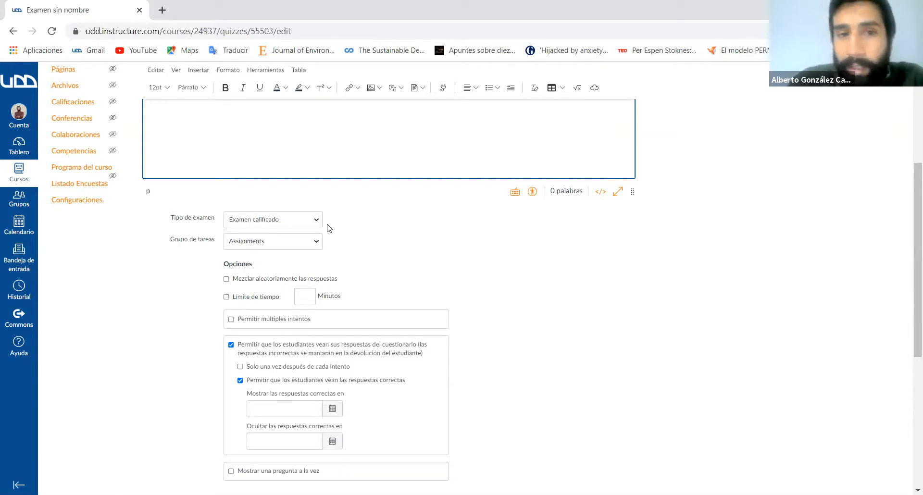
{"action": "left_click", "coordinate": [311, 224]}
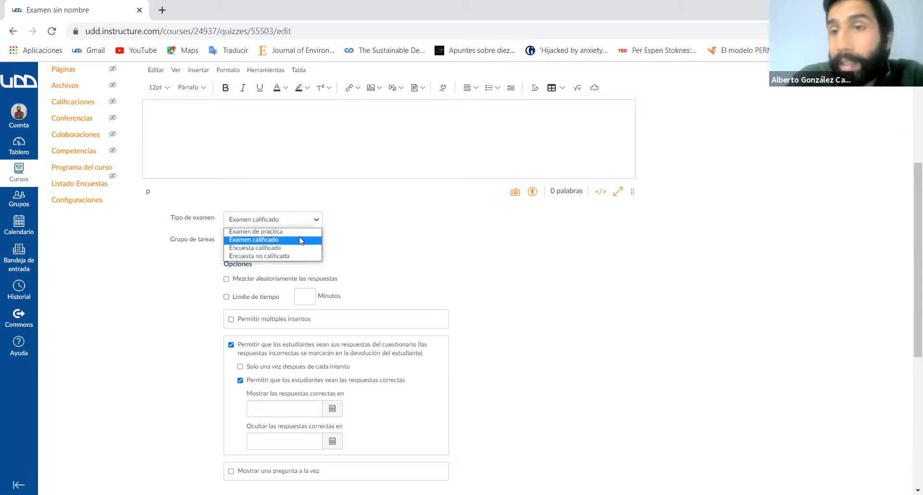
{"action": "left_click", "coordinate": [317, 223]}
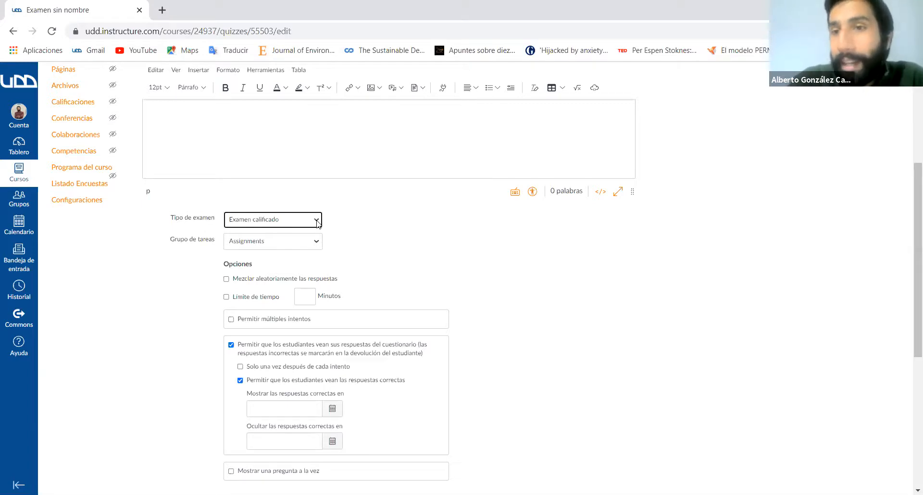
{"action": "left_click", "coordinate": [315, 221]}
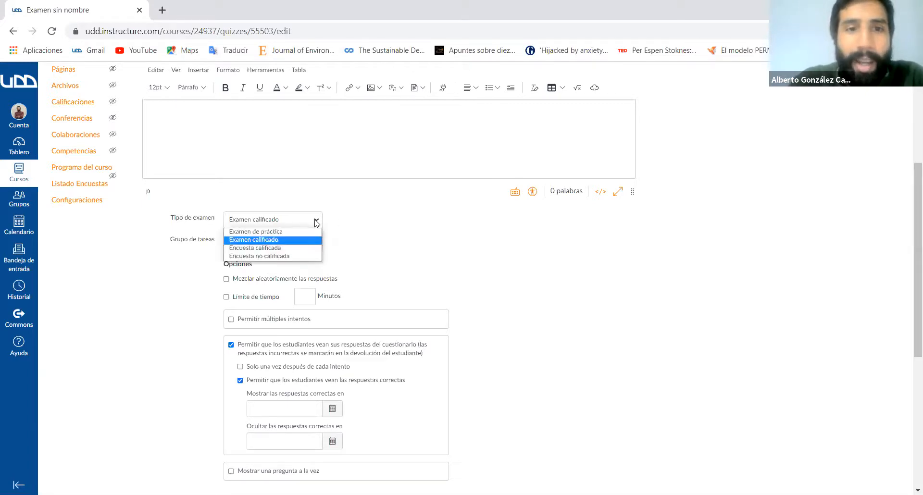
{"action": "left_click", "coordinate": [316, 221]}
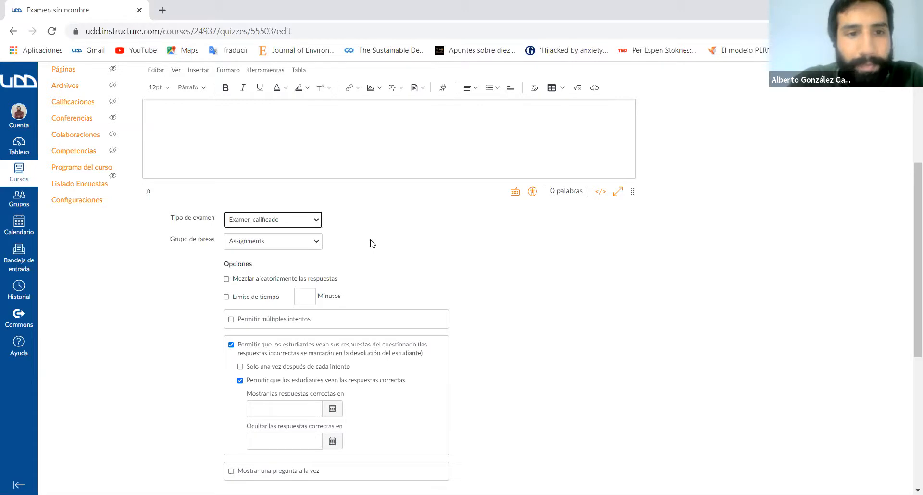
- Try both Tareas and Assignments as the exam's assignment group, ending on Assignments
{"action": "scroll", "coordinate": [371, 242], "scroll_direction": "down", "scroll_amount": 1}
{"action": "left_click", "coordinate": [315, 212]}
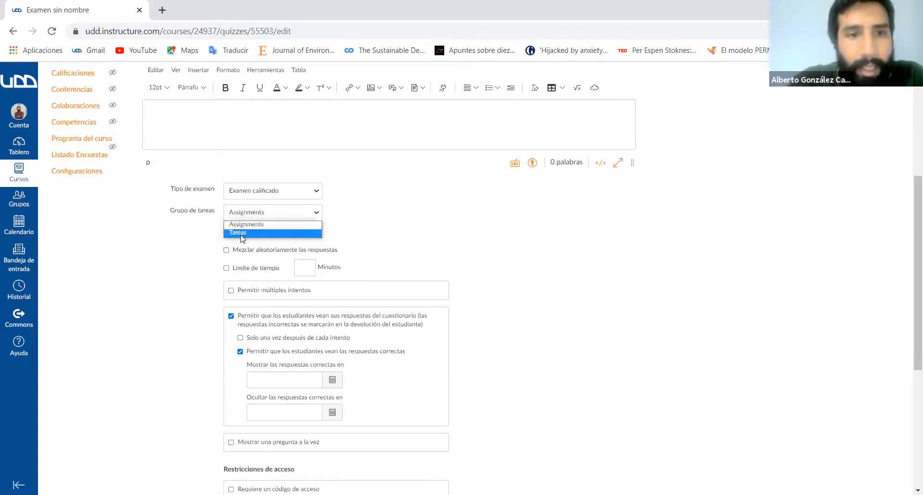
{"action": "left_click", "coordinate": [396, 226]}
{"action": "left_click", "coordinate": [307, 218]}
{"action": "left_click", "coordinate": [275, 233]}
{"action": "left_click", "coordinate": [297, 215]}
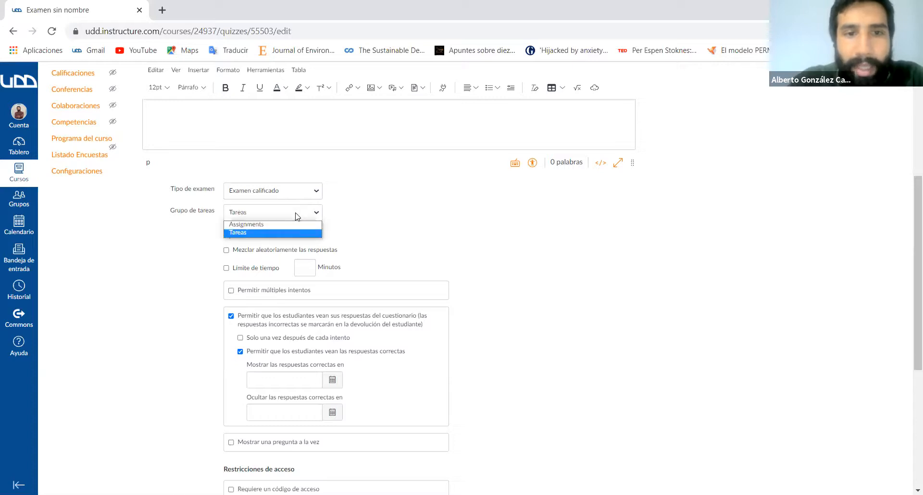
{"action": "left_click", "coordinate": [263, 224]}
{"action": "left_click", "coordinate": [277, 214]}
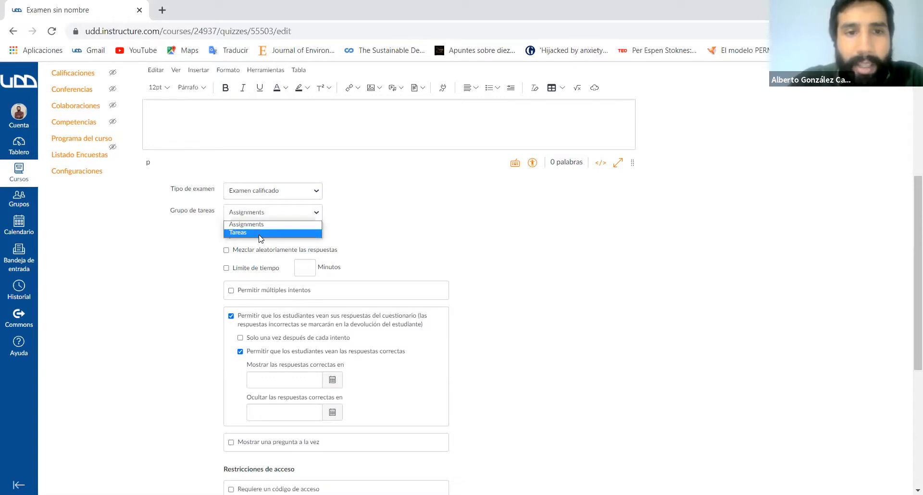
{"action": "left_click", "coordinate": [277, 232]}
{"action": "scroll", "coordinate": [461, 241], "scroll_direction": "down", "scroll_amount": 1}
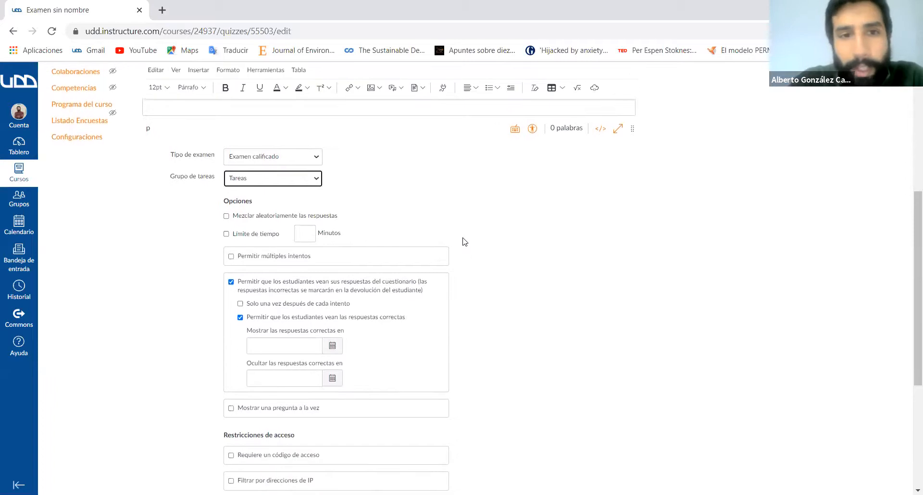
{"action": "left_click", "coordinate": [286, 185]}
{"action": "left_click", "coordinate": [264, 191]}
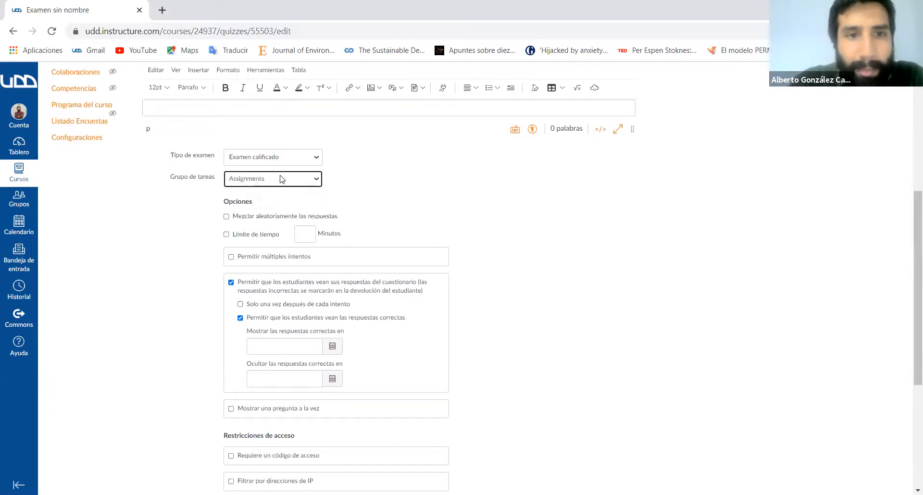
{"action": "left_click", "coordinate": [282, 179]}
{"action": "scroll", "coordinate": [380, 197], "scroll_direction": "up", "scroll_amount": 4}
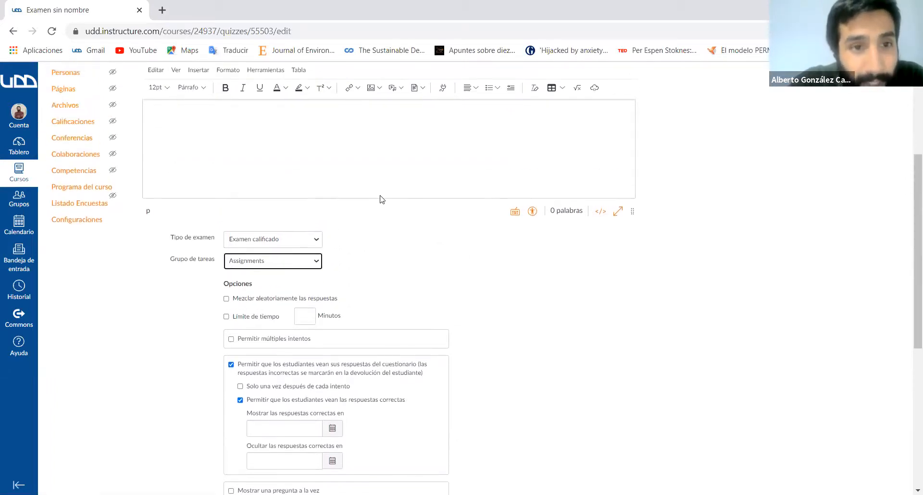
{"action": "scroll", "coordinate": [380, 196], "scroll_direction": "down", "scroll_amount": 1}
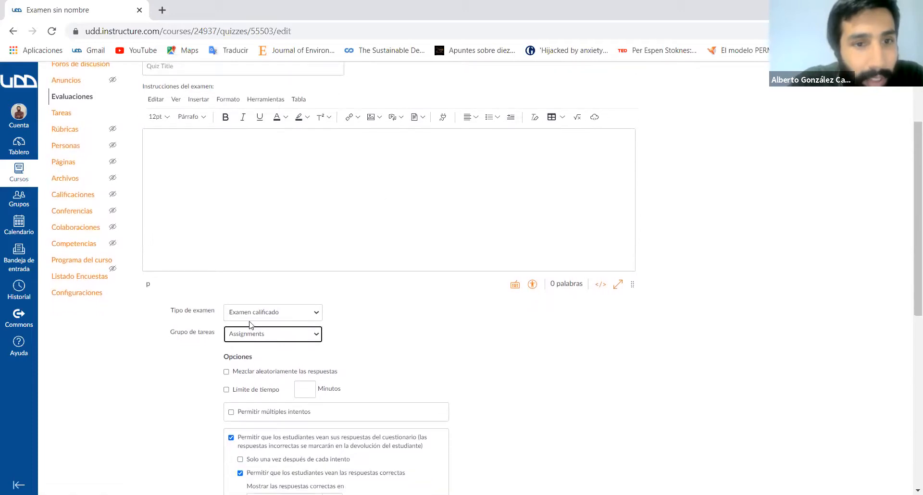
- Set the exam's assignment group to Tareas and enable random shuffling of the answers
{"action": "left_click", "coordinate": [253, 337]}
{"action": "left_click", "coordinate": [244, 356]}
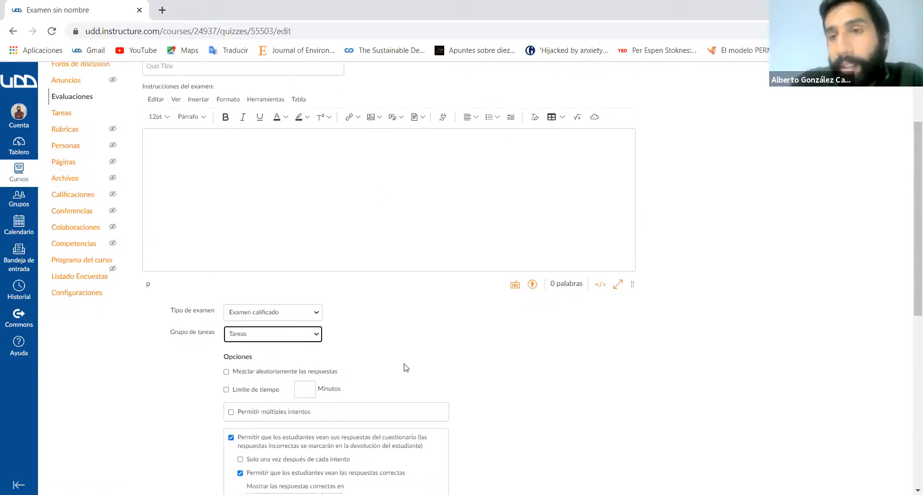
{"action": "scroll", "coordinate": [441, 374], "scroll_direction": "down", "scroll_amount": 4}
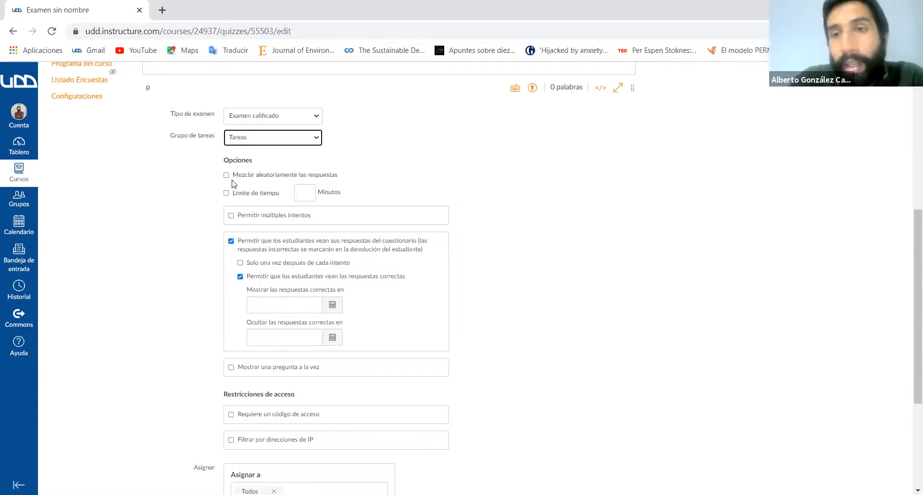
{"action": "left_click", "coordinate": [226, 176]}
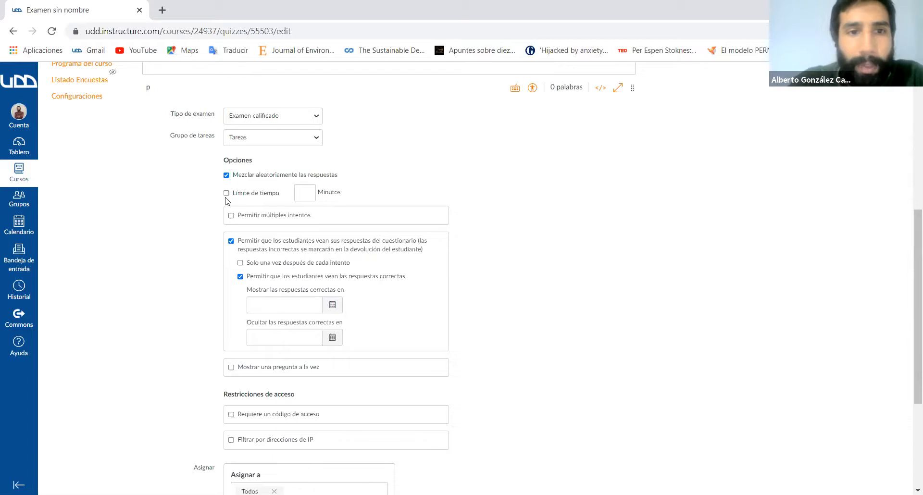
- Enable the exam's time limit and set it to 90 minutes
{"action": "left_click", "coordinate": [226, 193]}
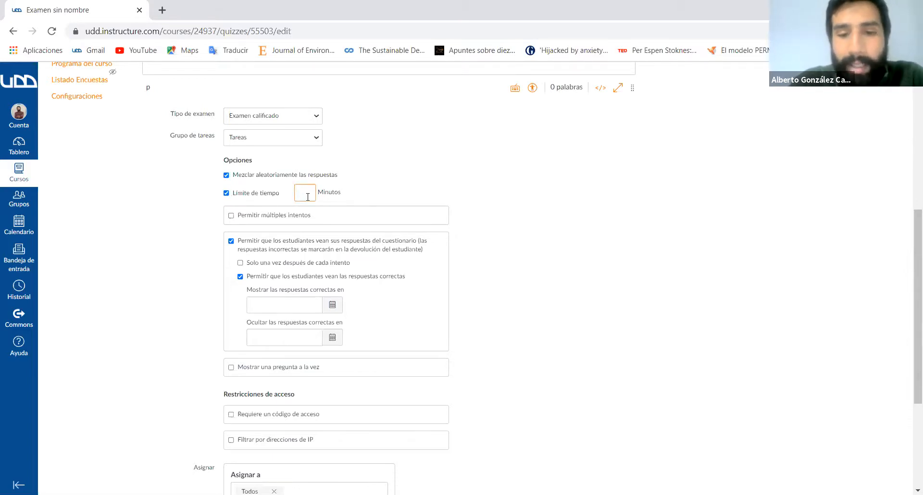
{"action": "type", "text": "90"}
{"action": "key", "text": "BackSpace"}
{"action": "key", "text": "BackSpace"}
{"action": "type", "text": "60"}
{"action": "key", "text": "BackSpace"}
{"action": "key", "text": "BackSpace"}
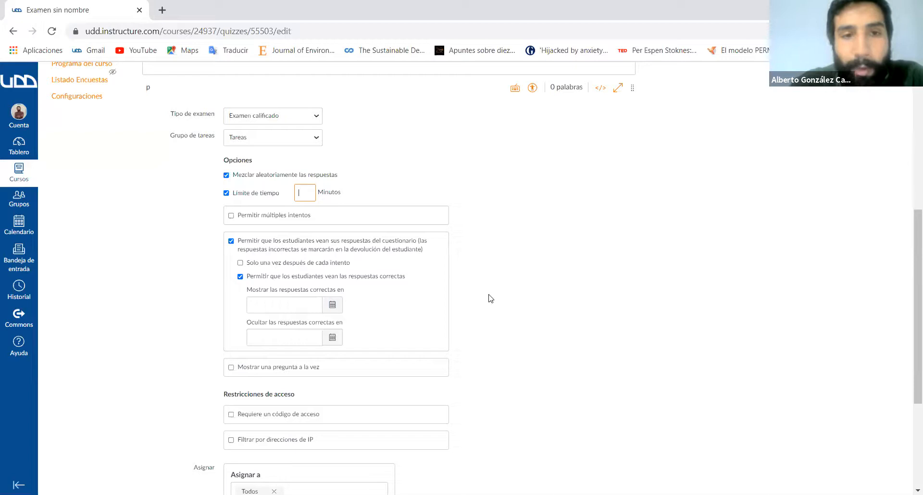
{"action": "scroll", "coordinate": [490, 299], "scroll_direction": "down", "scroll_amount": 1}
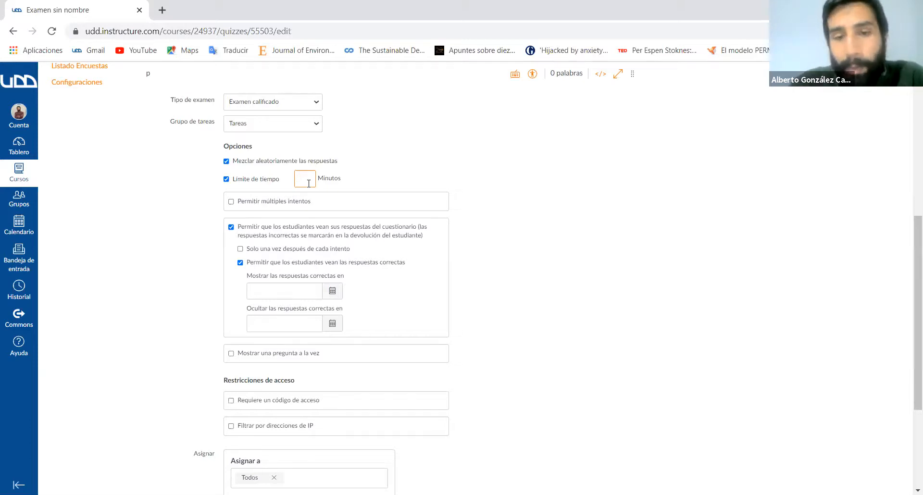
{"action": "type", "text": "90"}
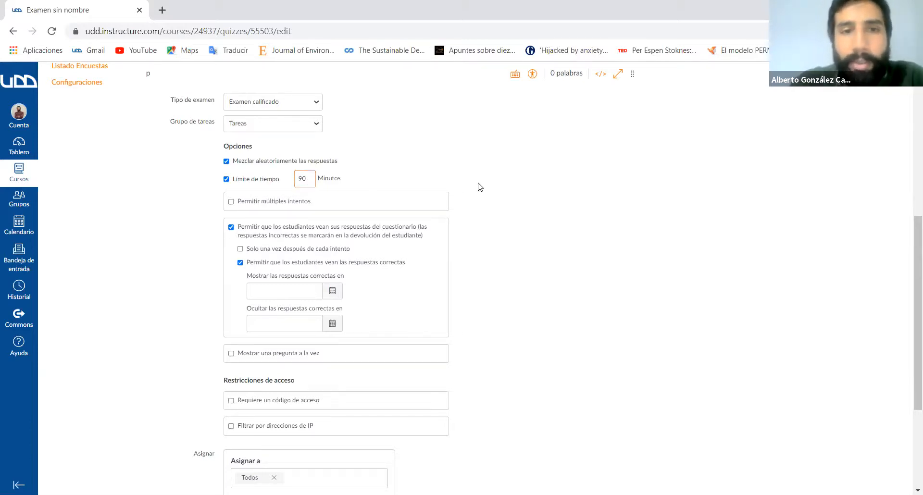
- Set the exam's time limit to 60 minutes
{"action": "key", "text": "BackSpace"}
{"action": "key", "text": "BackSpace"}
{"action": "type", "text": "60"}
{"action": "double_click", "coordinate": [556, 225]}
{"action": "left_click", "coordinate": [540, 233]}
- Disable the option that lets students see their quiz responses
{"action": "scroll", "coordinate": [165, 250], "scroll_direction": "down", "scroll_amount": 1}
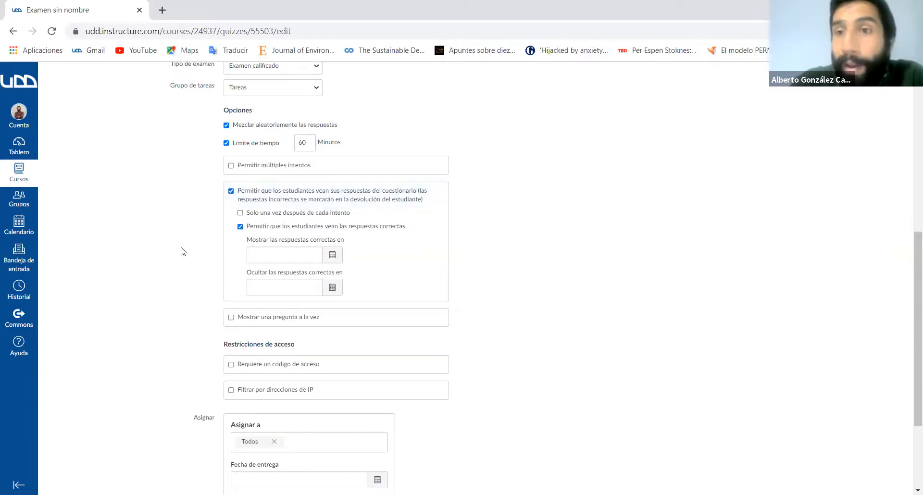
{"action": "left_click", "coordinate": [231, 191]}
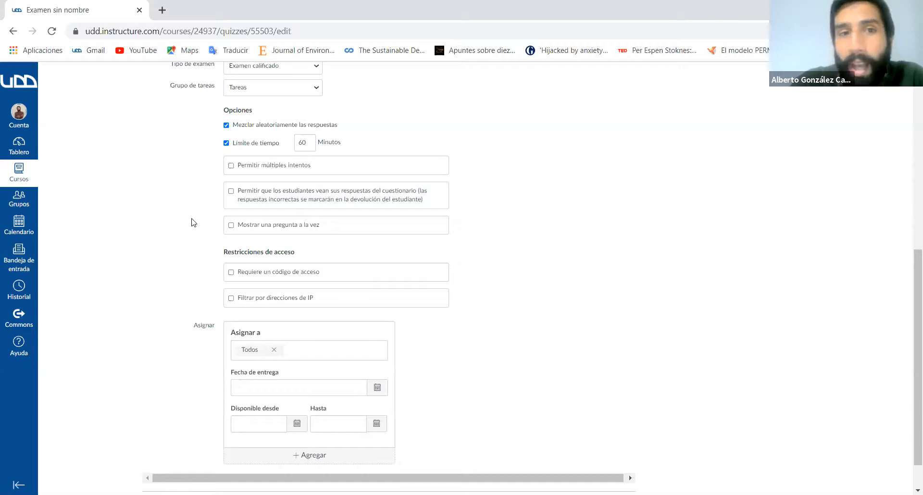
{"action": "left_click", "coordinate": [231, 192]}
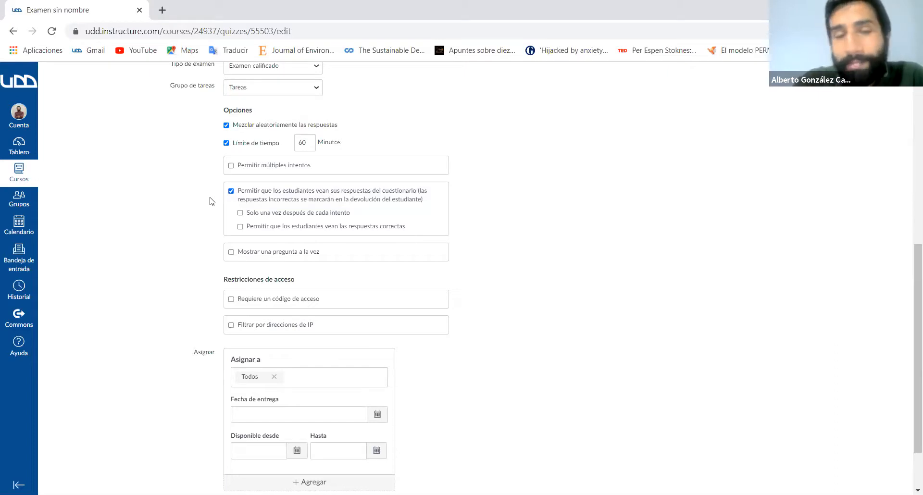
{"action": "left_click", "coordinate": [231, 191]}
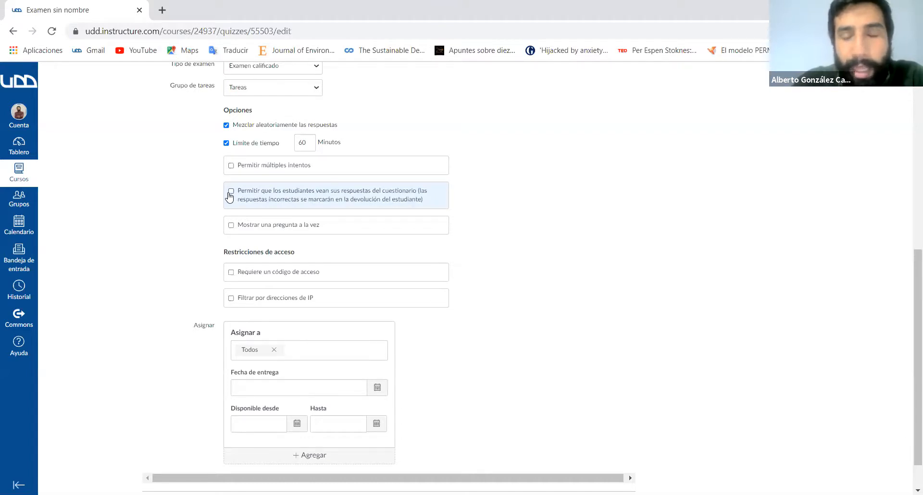
- Set the exam to show one question at a time and lock questions after they are answered
{"action": "scroll", "coordinate": [167, 261], "scroll_direction": "down", "scroll_amount": 1}
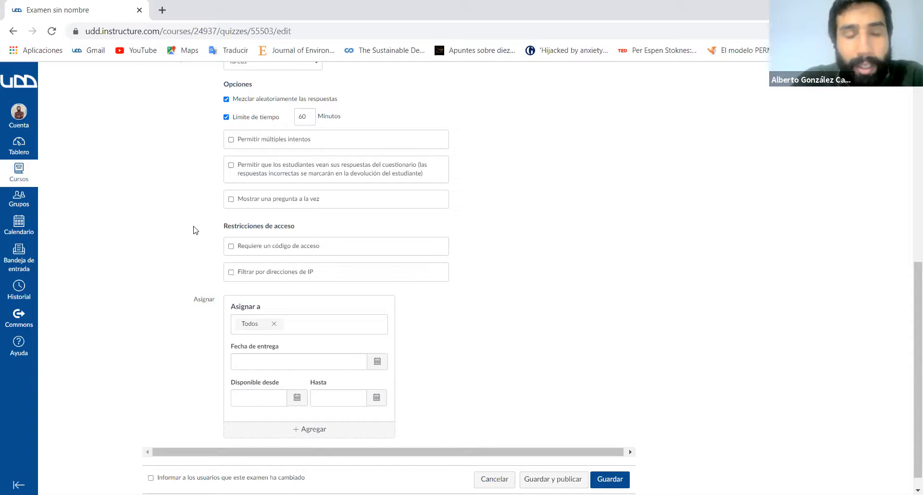
{"action": "left_click", "coordinate": [231, 199]}
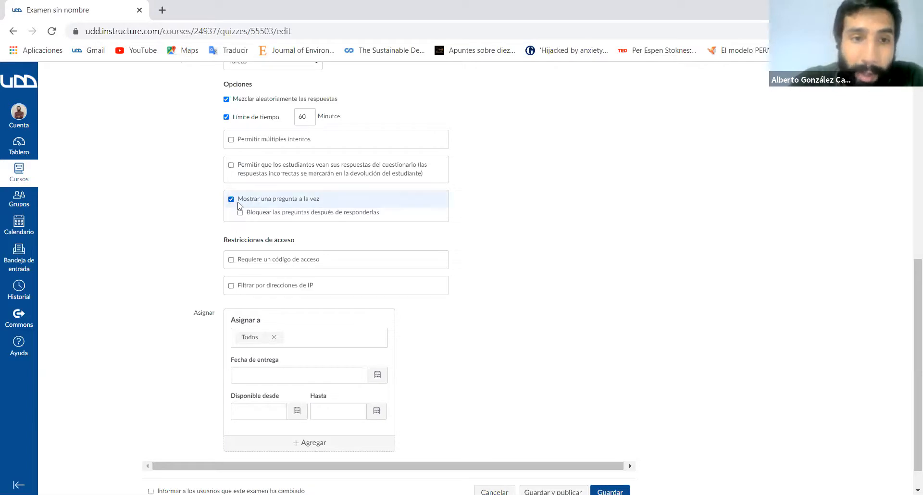
{"action": "left_click", "coordinate": [241, 214]}
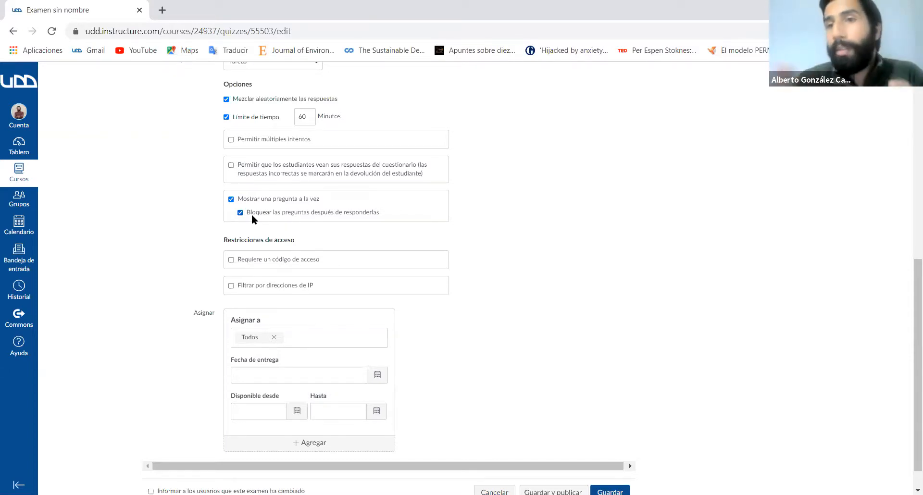
- Toggle the one-question-at-a-time option off and on, leaving the locking of answered questions disabled
{"action": "left_click", "coordinate": [231, 199]}
{"action": "left_click", "coordinate": [231, 199]}
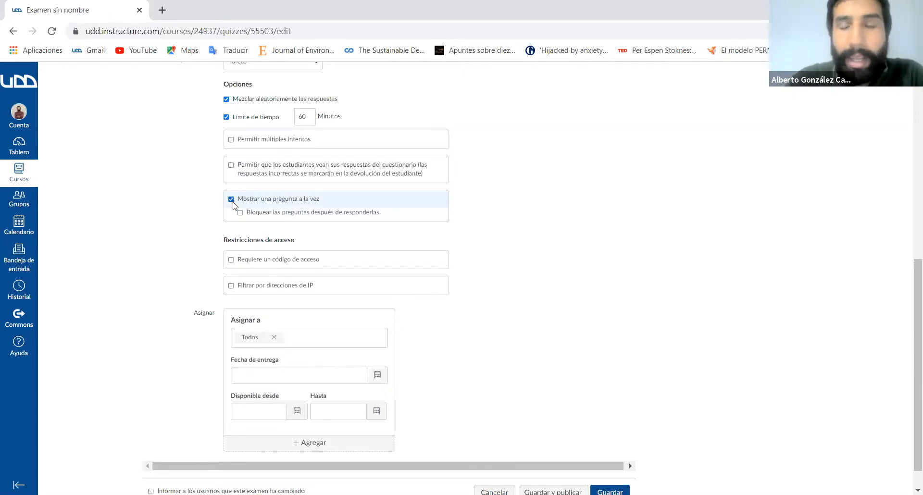
{"action": "left_click", "coordinate": [240, 213]}
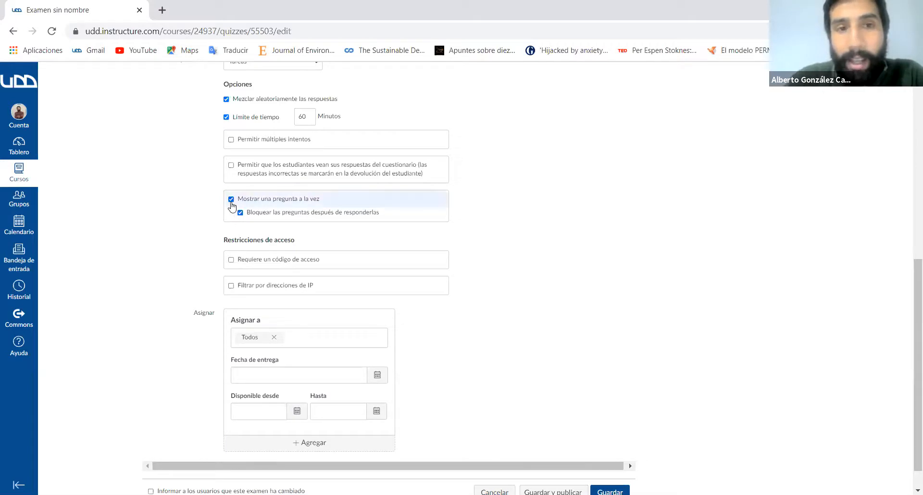
{"action": "left_click", "coordinate": [231, 198]}
{"action": "left_click", "coordinate": [231, 202]}
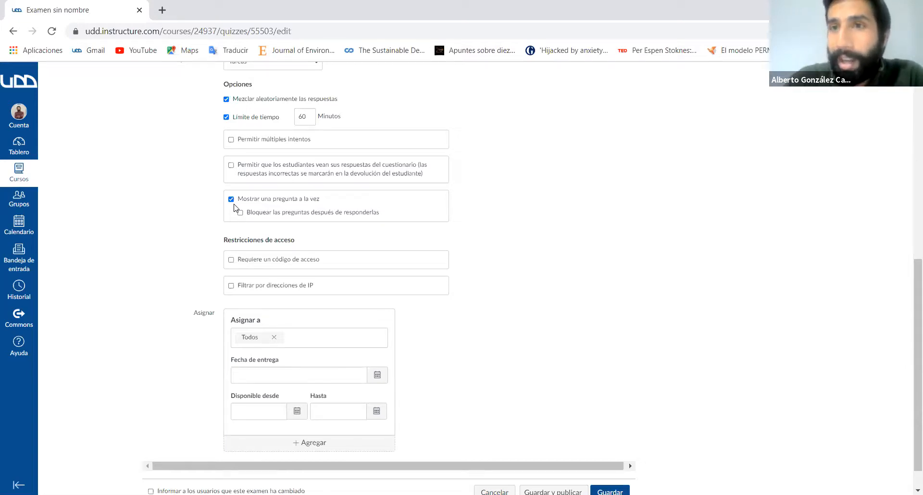
- Enable the locking of questions after they are answered
{"action": "scroll", "coordinate": [234, 208], "scroll_direction": "up", "scroll_amount": 8}
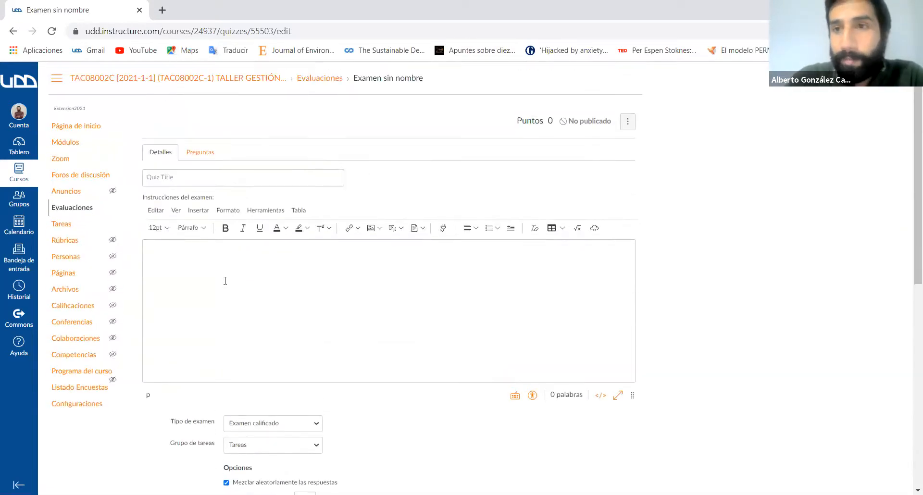
{"action": "scroll", "coordinate": [225, 279], "scroll_direction": "down", "scroll_amount": 2}
{"action": "scroll", "coordinate": [225, 282], "scroll_direction": "down", "scroll_amount": 4}
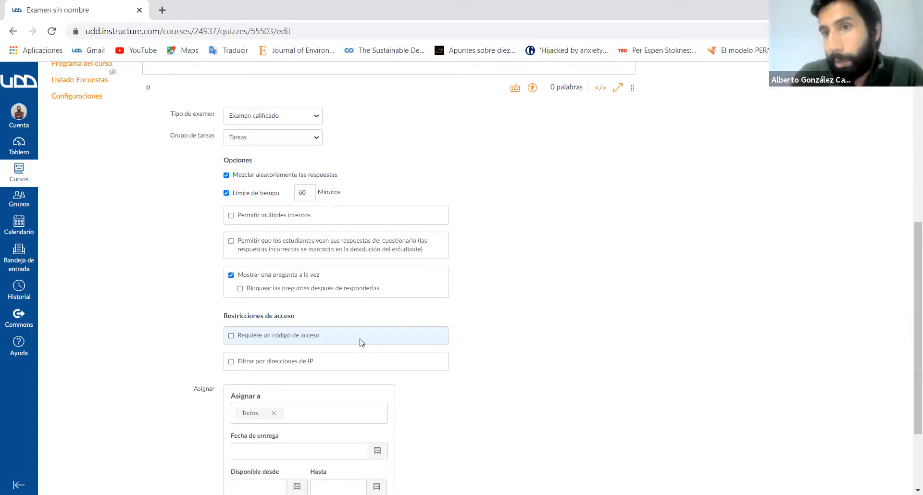
{"action": "scroll", "coordinate": [362, 342], "scroll_direction": "down", "scroll_amount": 1}
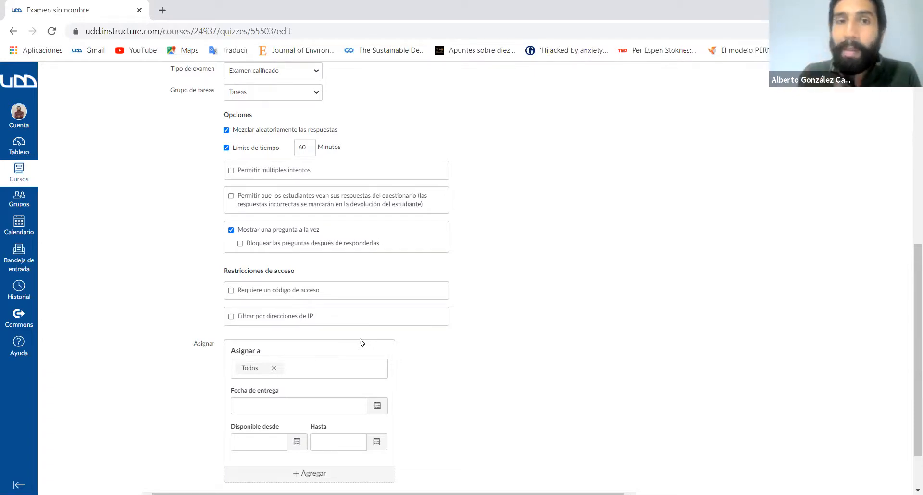
{"action": "scroll", "coordinate": [361, 342], "scroll_direction": "down", "scroll_amount": 1}
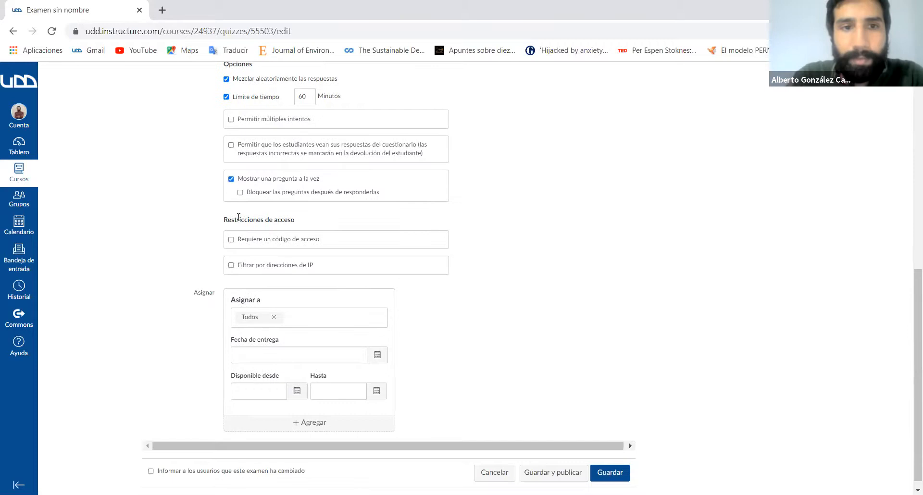
{"action": "left_click", "coordinate": [240, 193]}
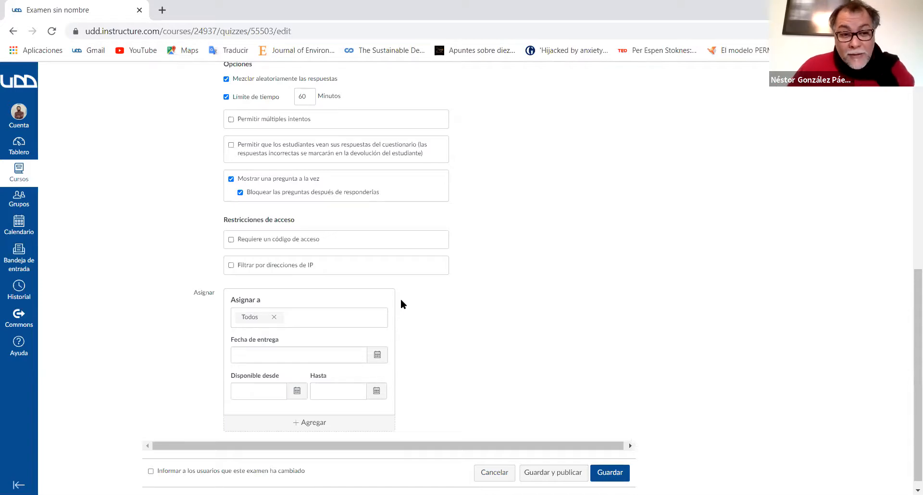
- Disable showing one question at a time and try the option that allows multiple attempts
{"action": "left_click", "coordinate": [231, 179]}
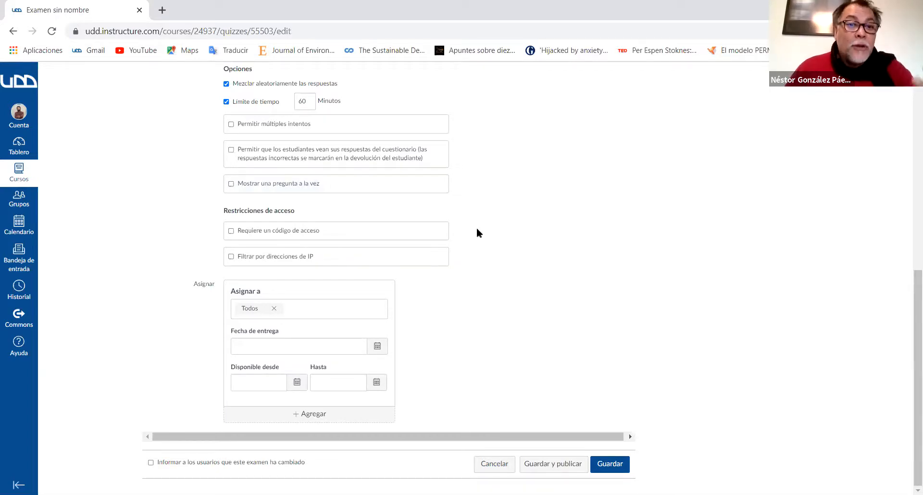
{"action": "left_click", "coordinate": [230, 124]}
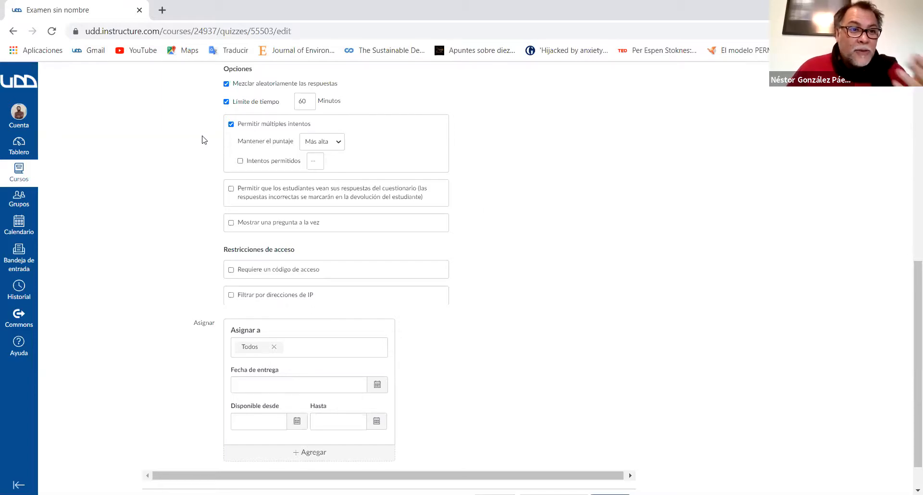
{"action": "left_click", "coordinate": [230, 125]}
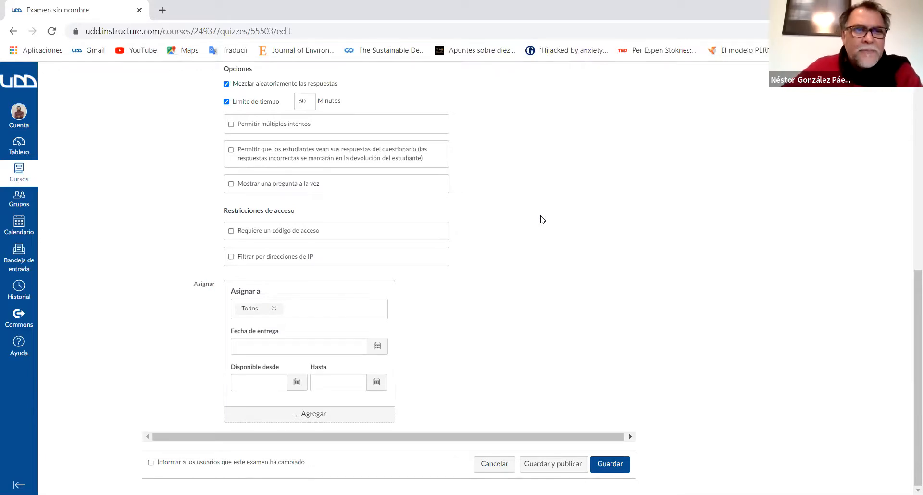
- Try allowing multiple attempts on the exam and turn the option off again
{"action": "scroll", "coordinate": [542, 219], "scroll_direction": "up", "scroll_amount": 6}
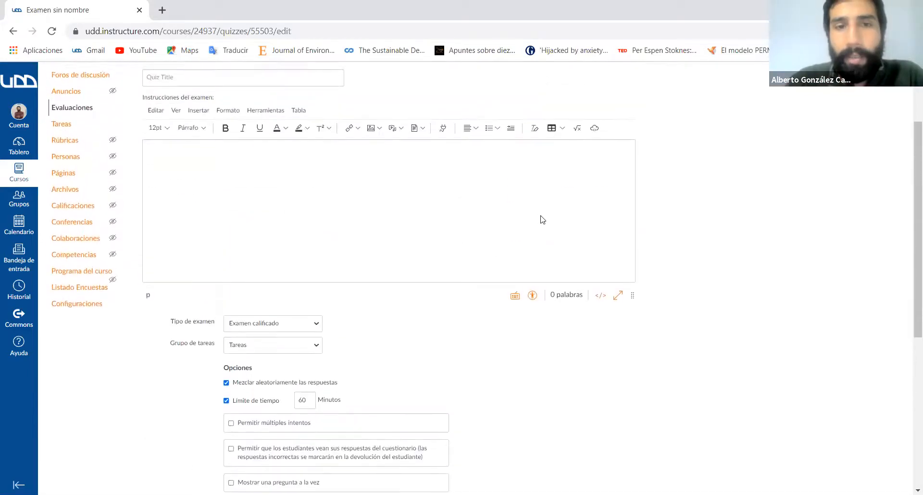
{"action": "scroll", "coordinate": [542, 219], "scroll_direction": "down", "scroll_amount": 2}
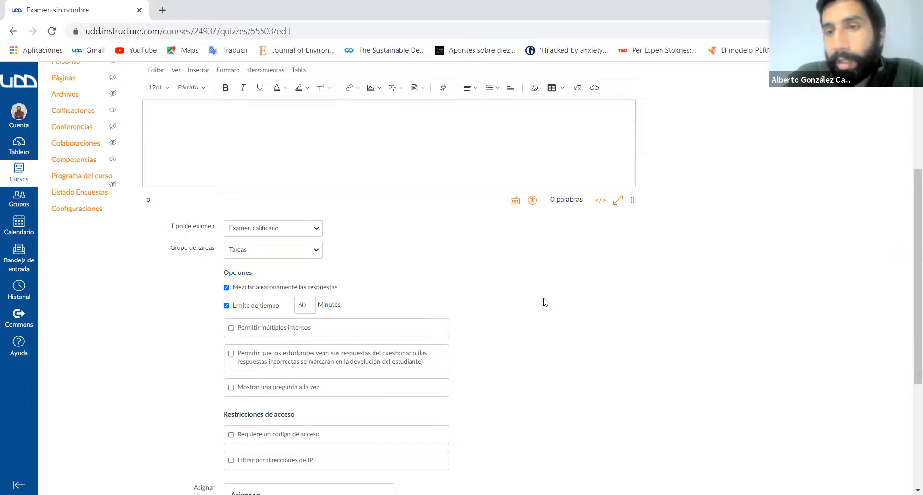
{"action": "scroll", "coordinate": [545, 302], "scroll_direction": "down", "scroll_amount": 1}
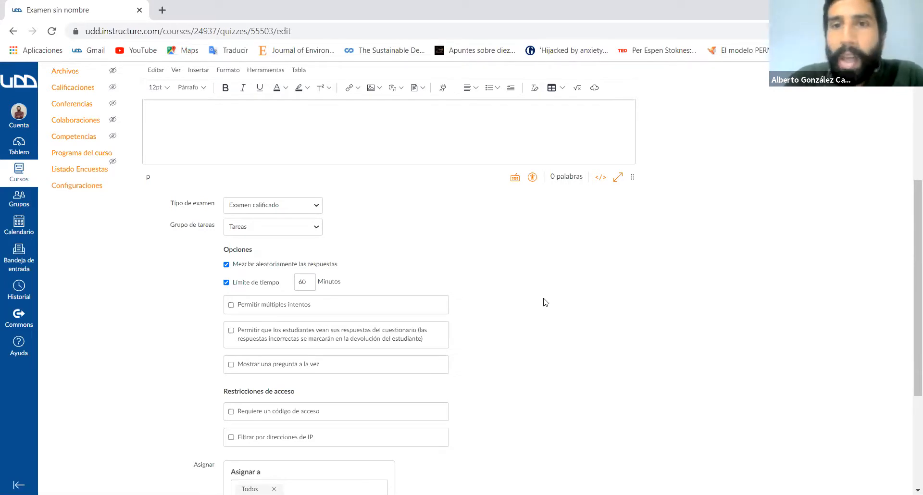
{"action": "scroll", "coordinate": [545, 302], "scroll_direction": "up", "scroll_amount": 5}
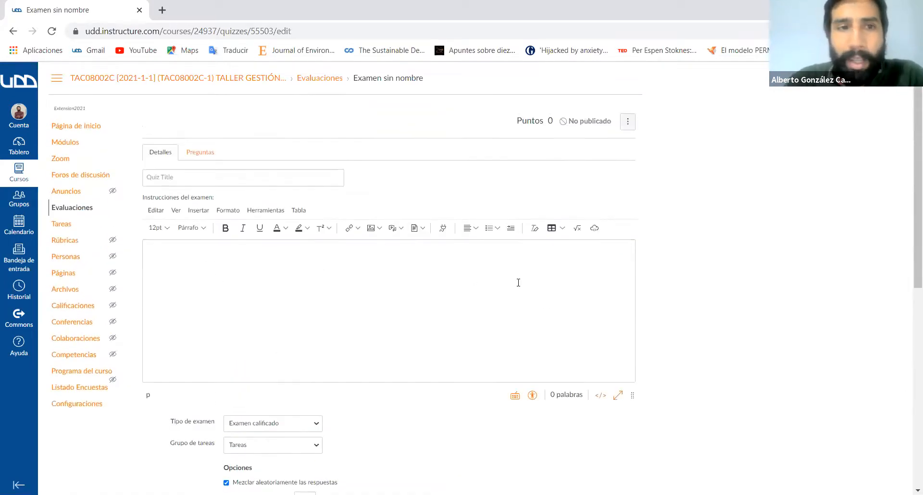
{"action": "scroll", "coordinate": [518, 283], "scroll_direction": "down", "scroll_amount": 4}
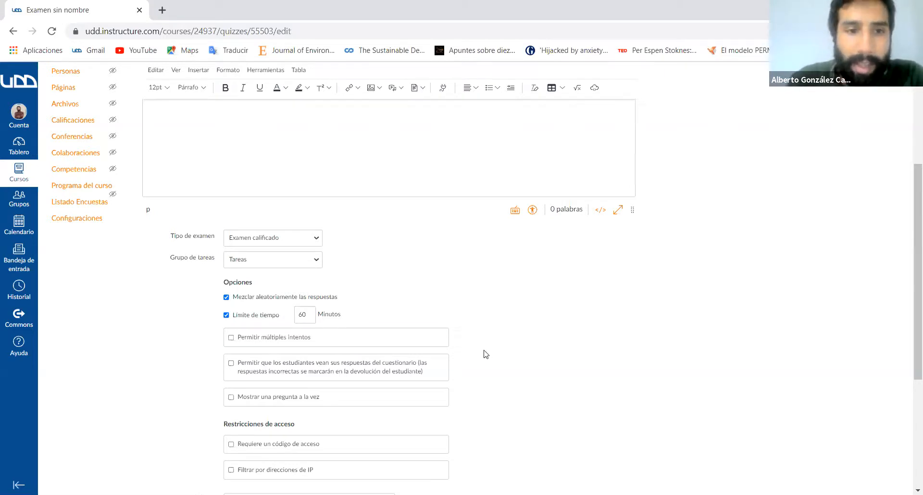
{"action": "scroll", "coordinate": [484, 354], "scroll_direction": "down", "scroll_amount": 2}
{"action": "left_click", "coordinate": [231, 268]}
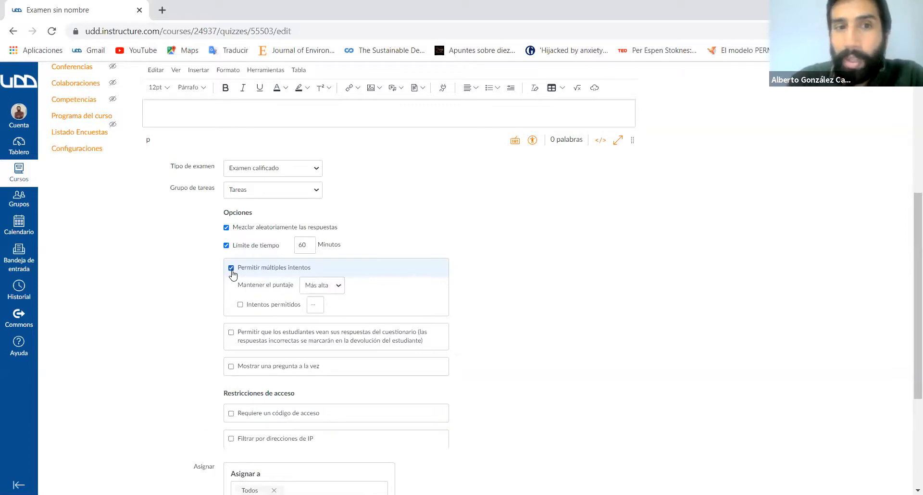
{"action": "left_click", "coordinate": [231, 269]}
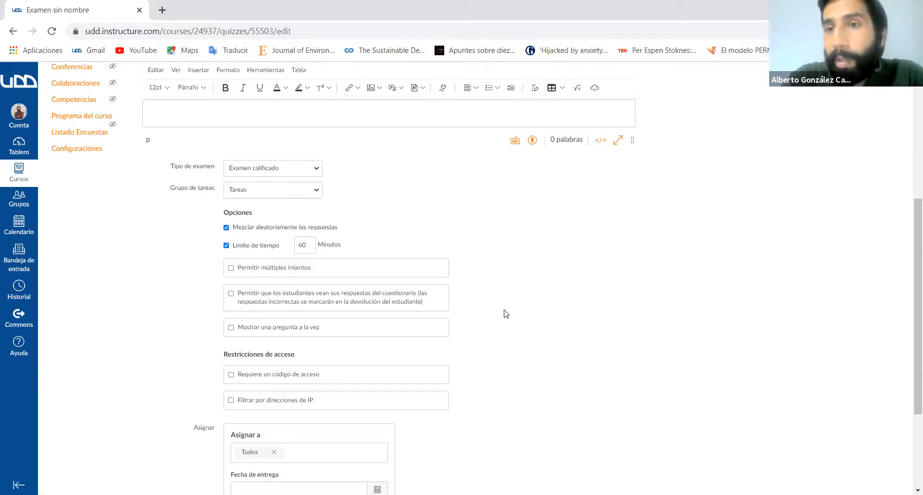
{"action": "left_click", "coordinate": [232, 269]}
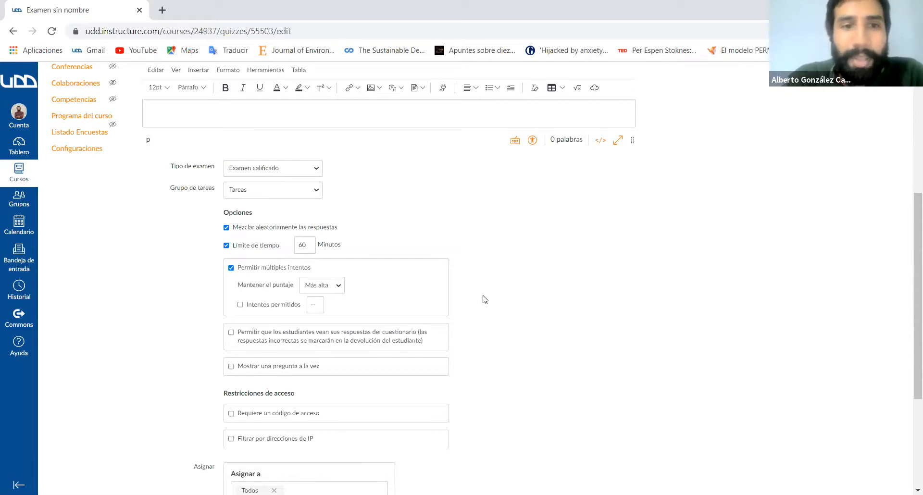
{"action": "scroll", "coordinate": [483, 299], "scroll_direction": "down", "scroll_amount": 2}
{"action": "scroll", "coordinate": [483, 298], "scroll_direction": "down", "scroll_amount": 1}
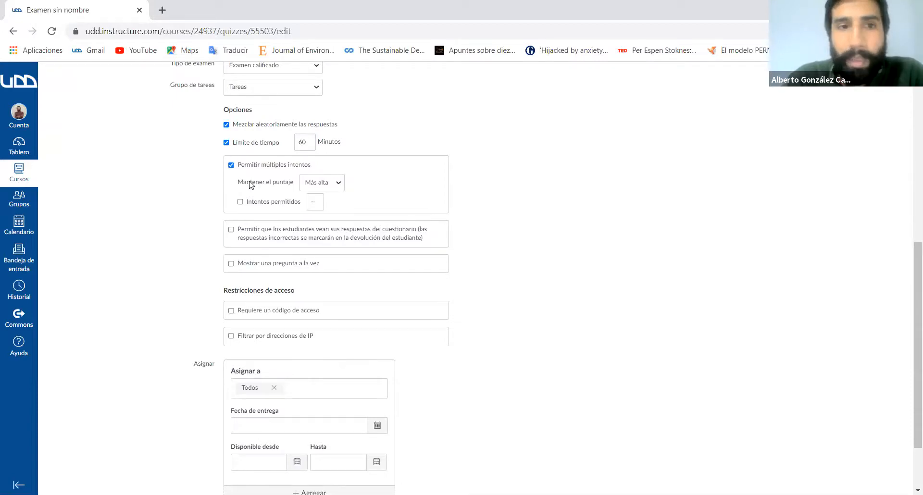
{"action": "left_click", "coordinate": [231, 165]}
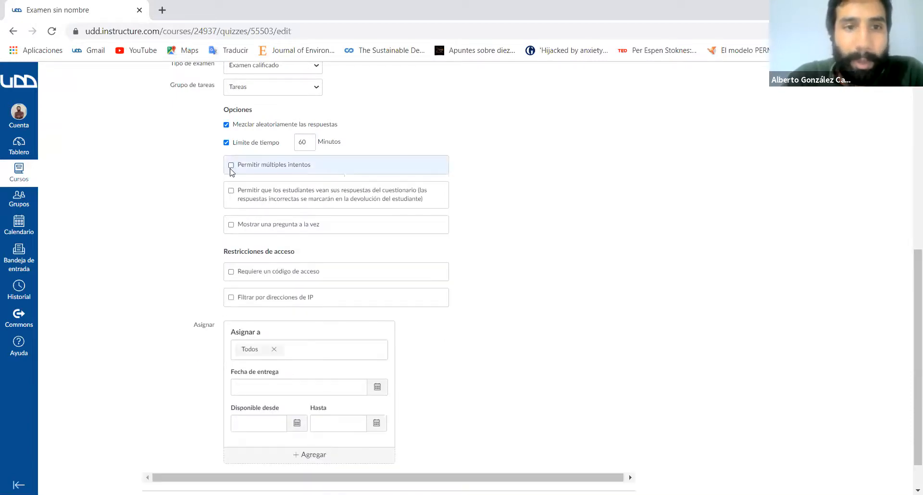
- Try showing one question at a time with its locking option, and disable it again
{"action": "left_click", "coordinate": [231, 225]}
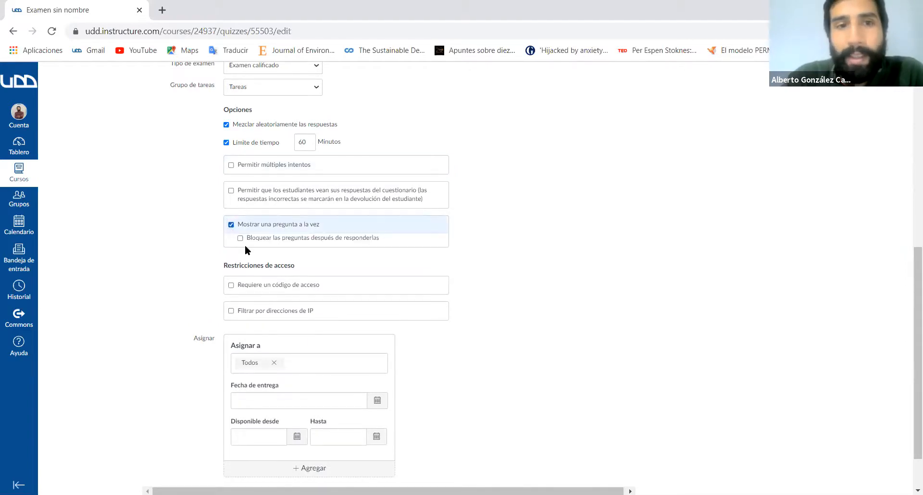
{"action": "left_click", "coordinate": [240, 238]}
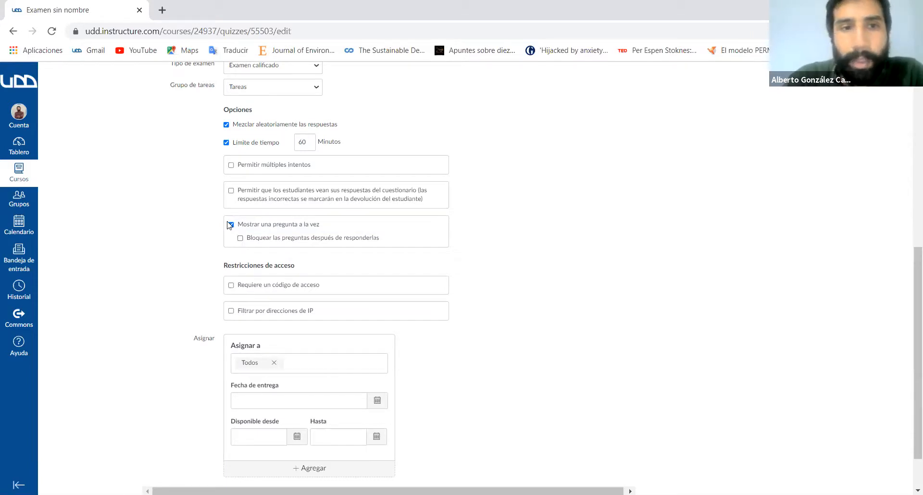
{"action": "left_click", "coordinate": [231, 225]}
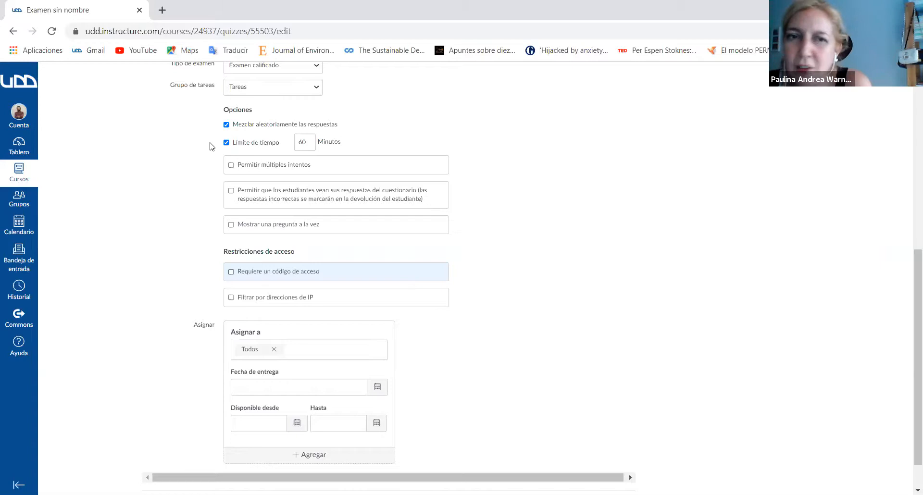
- Allow multiple attempts on the exam and set the score to keep to Más reciente
{"action": "left_click", "coordinate": [231, 165]}
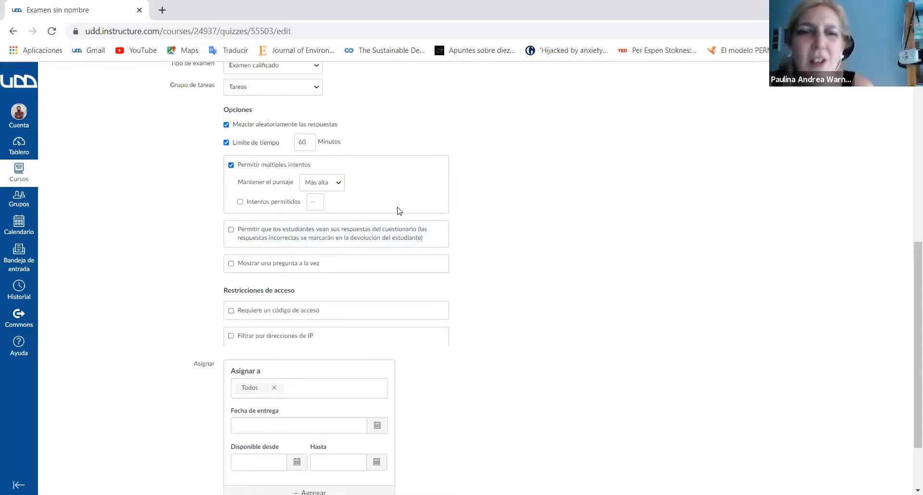
{"action": "left_click", "coordinate": [338, 190]}
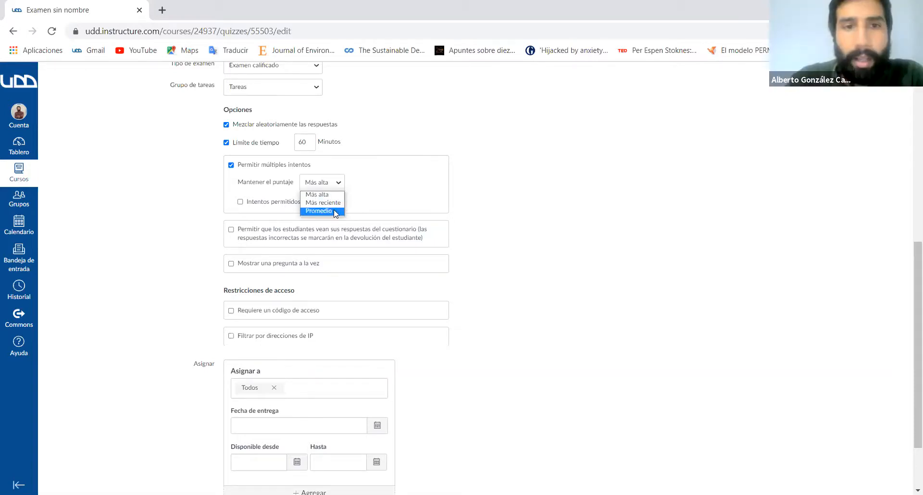
{"action": "left_click", "coordinate": [360, 179]}
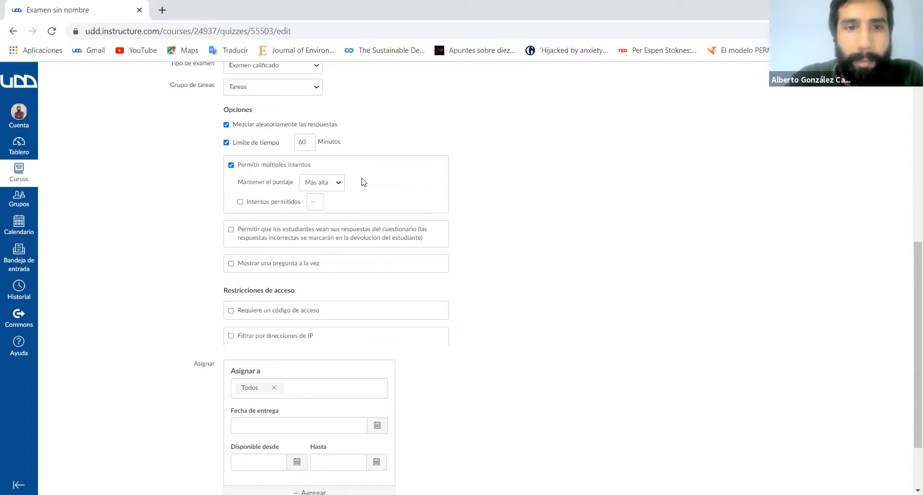
{"action": "left_click", "coordinate": [338, 185]}
{"action": "left_click", "coordinate": [331, 202]}
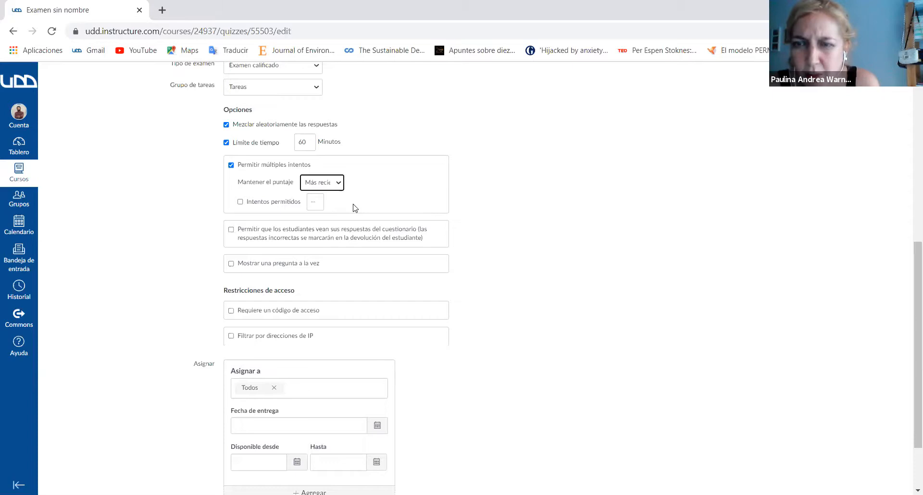
- Review the score-keeping choices and disable multiple attempts for the exam
{"action": "left_click", "coordinate": [336, 185]}
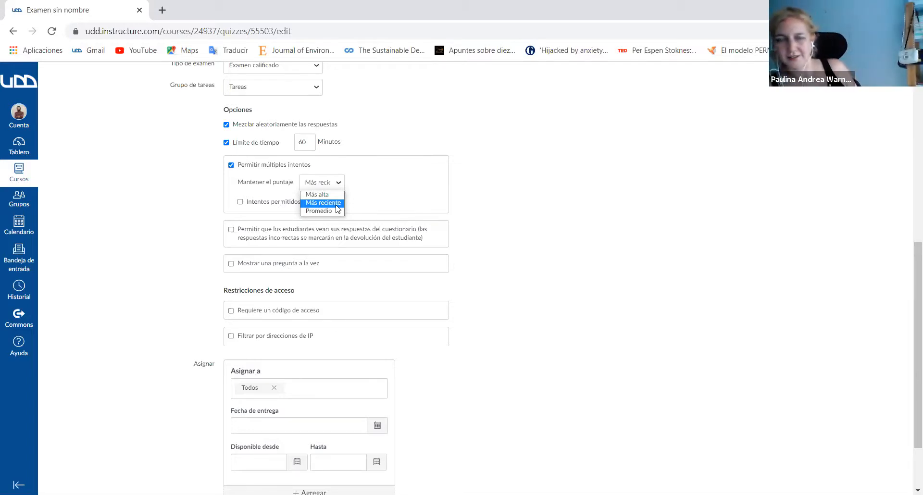
{"action": "left_click", "coordinate": [409, 188]}
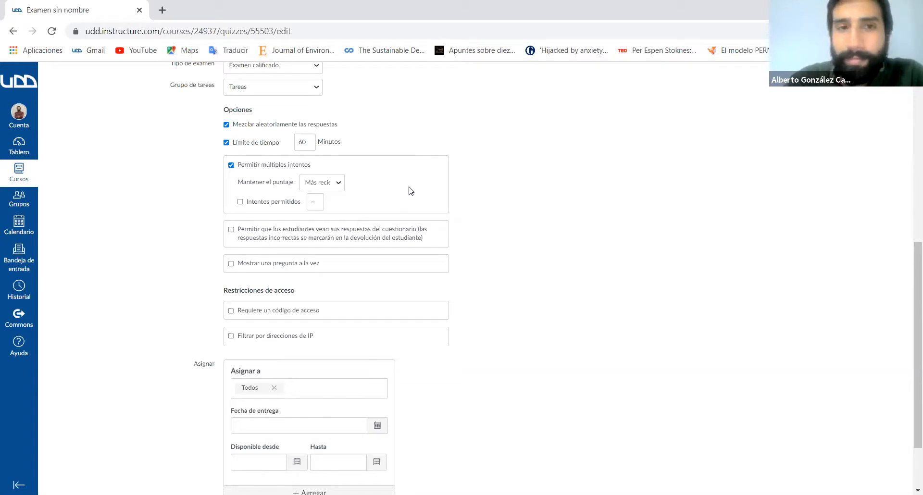
{"action": "left_click", "coordinate": [231, 168]}
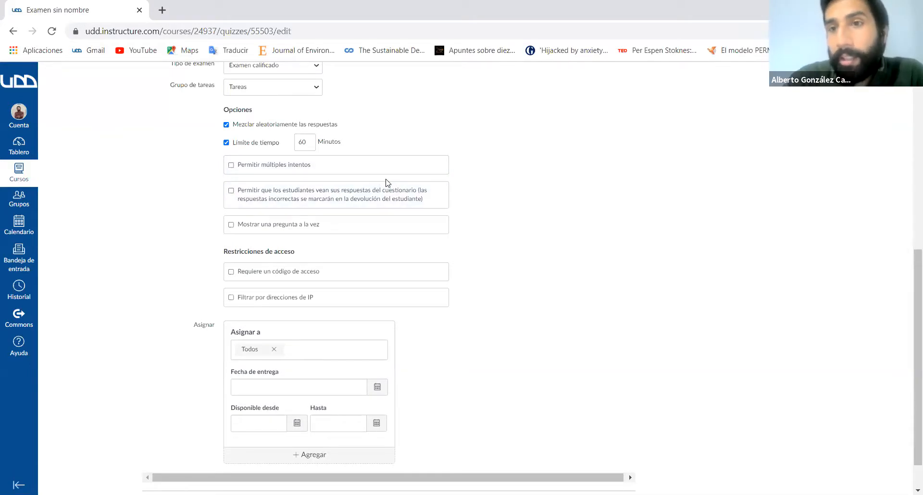
- Enable the option that shows the exam's questions one at a time
{"action": "left_click", "coordinate": [231, 226]}
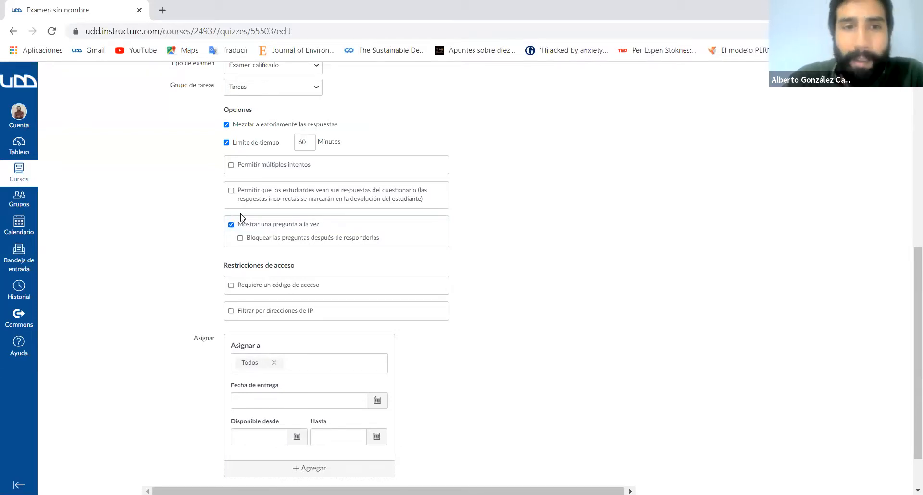
- Try locking the questions after they are answered, and disable that option again
{"action": "left_click", "coordinate": [243, 243]}
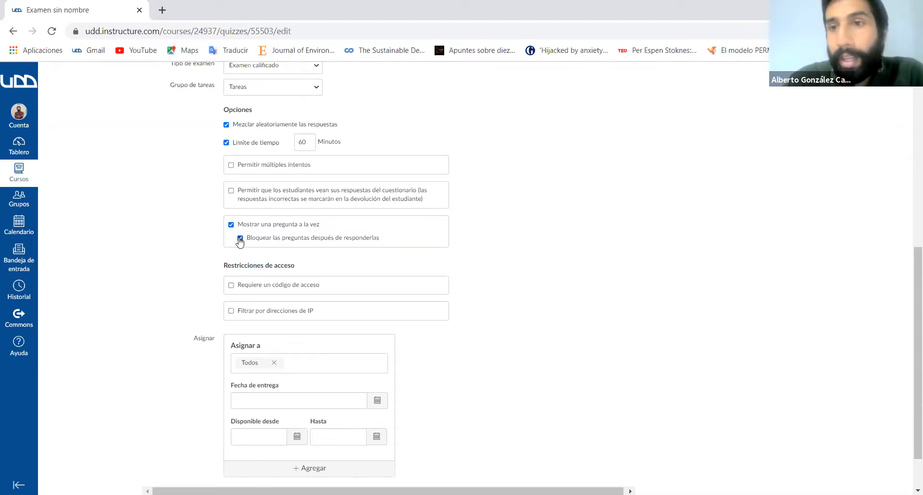
{"action": "left_click", "coordinate": [240, 239]}
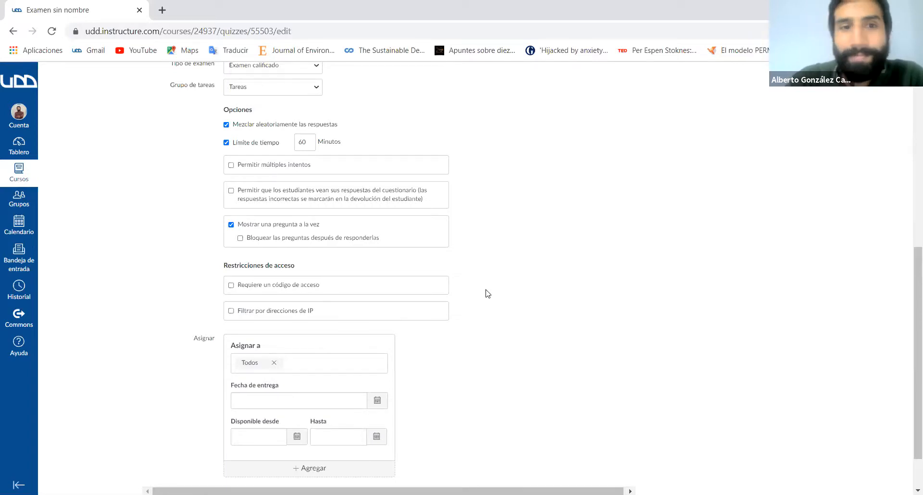
{"action": "scroll", "coordinate": [487, 293], "scroll_direction": "down", "scroll_amount": 2}
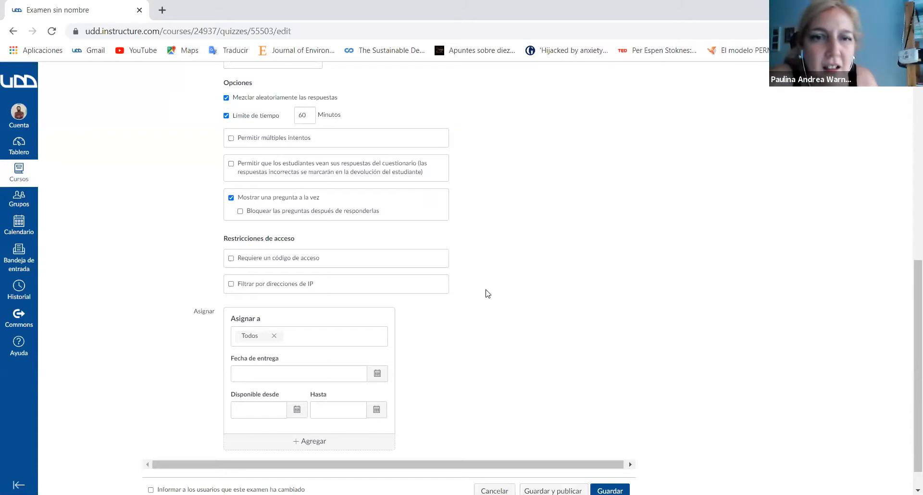
- Allow multiple attempts on the exam and keep the Más reciente score
{"action": "scroll", "coordinate": [487, 293], "scroll_direction": "up", "scroll_amount": 1}
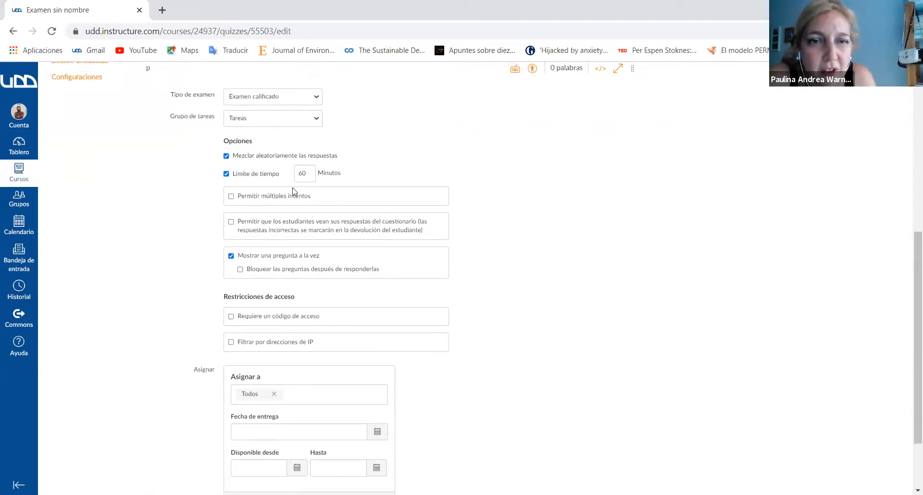
{"action": "left_click", "coordinate": [231, 197]}
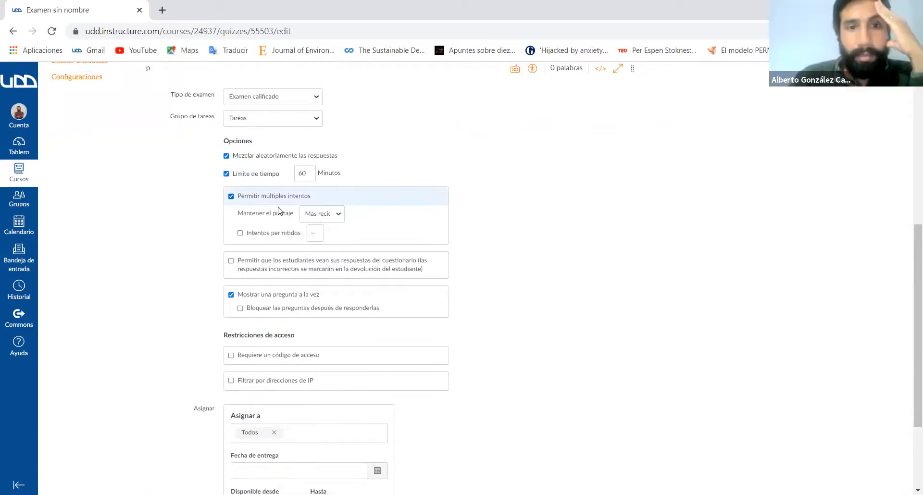
{"action": "left_click", "coordinate": [335, 217]}
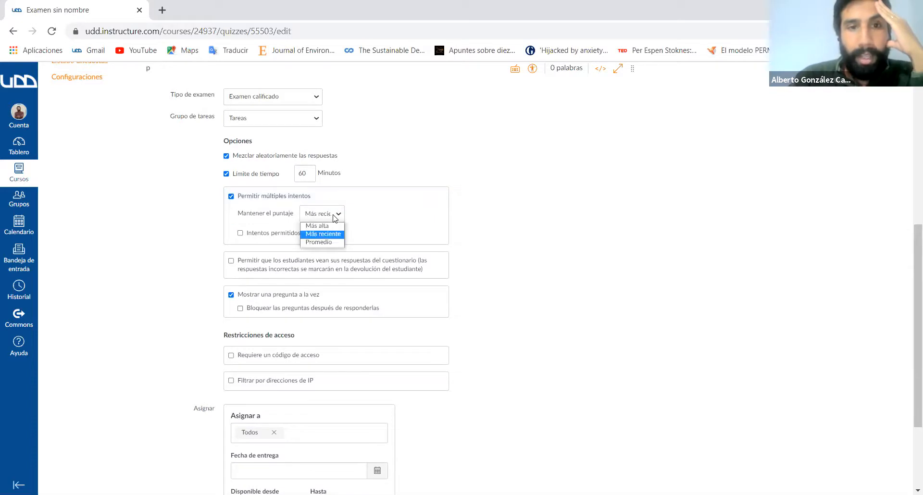
{"action": "left_click", "coordinate": [322, 234]}
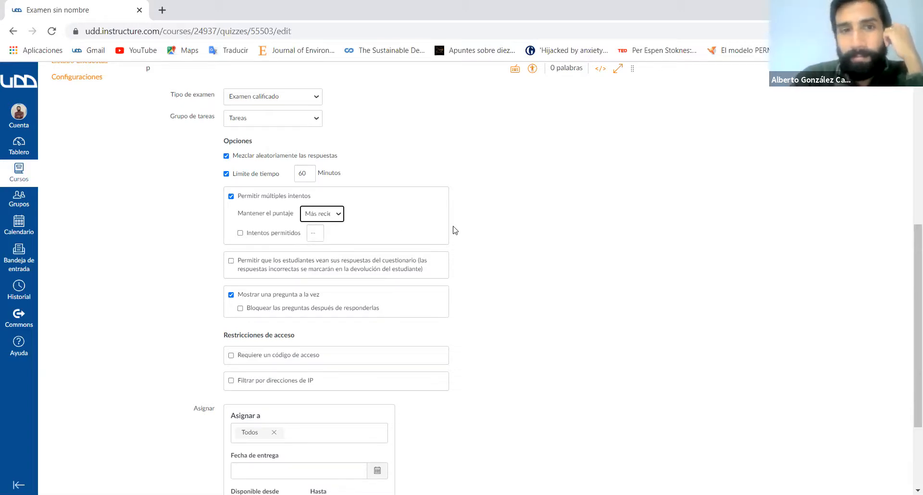
{"action": "left_click", "coordinate": [493, 241]}
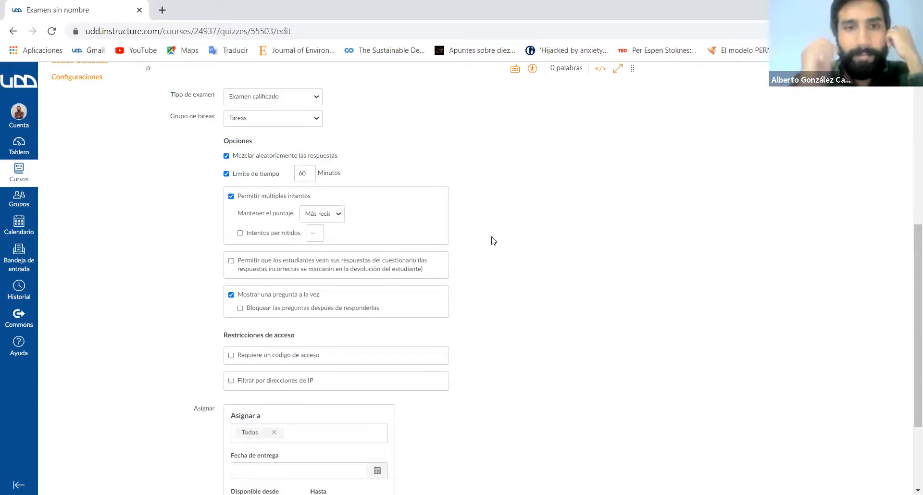
- Set the exam's due date for Todos to 11 June 2021
{"action": "scroll", "coordinate": [493, 240], "scroll_direction": "down", "scroll_amount": 3}
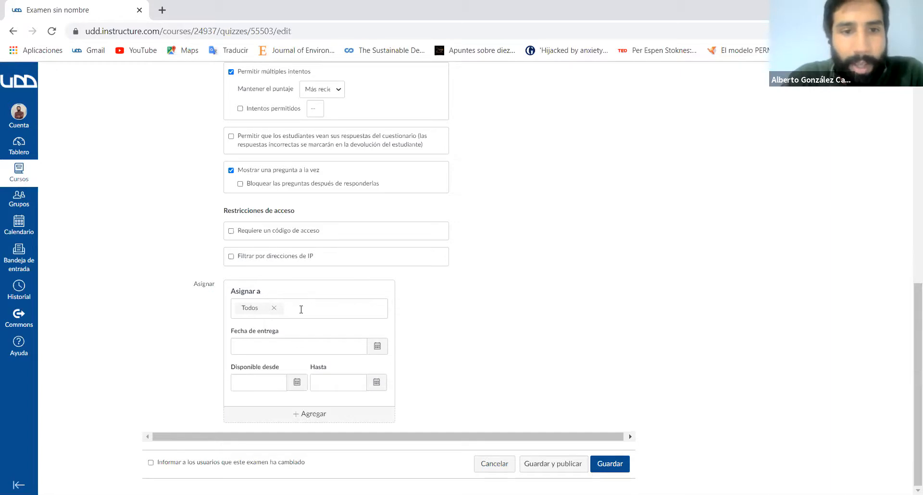
{"action": "left_click", "coordinate": [379, 350]}
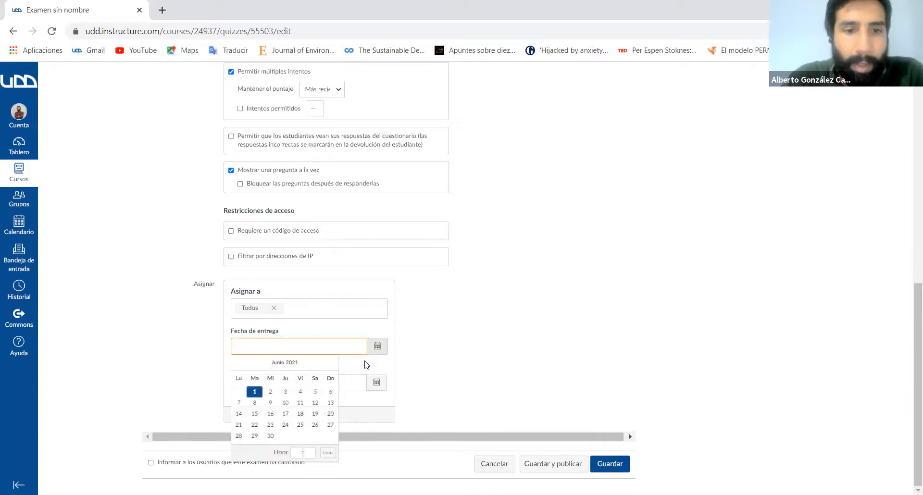
{"action": "left_click", "coordinate": [286, 404]}
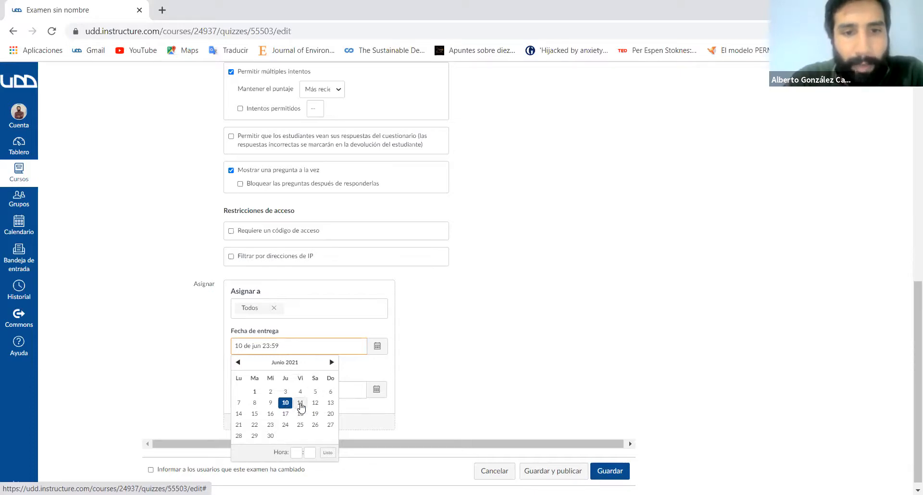
{"action": "left_click", "coordinate": [301, 403]}
{"action": "left_click", "coordinate": [464, 366]}
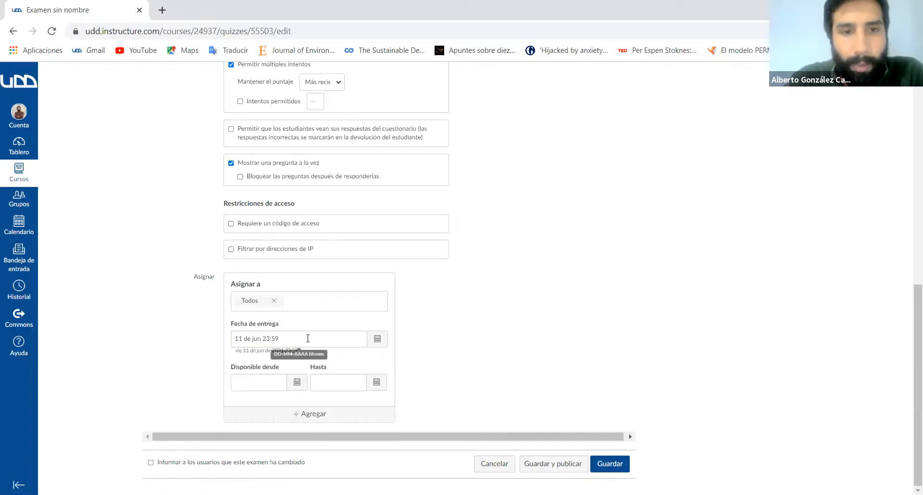
- Try to change the hour of the exam's due time to 12 in the date picker
{"action": "left_click", "coordinate": [354, 339]}
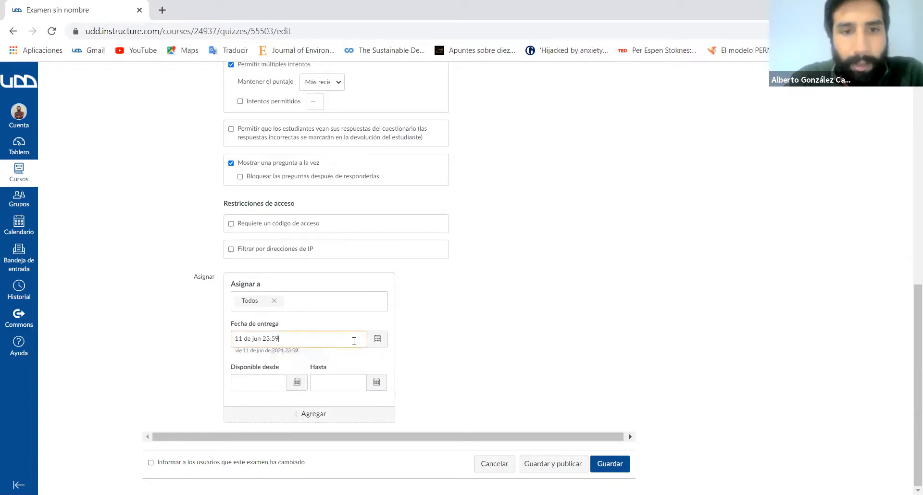
{"action": "left_click", "coordinate": [377, 339]}
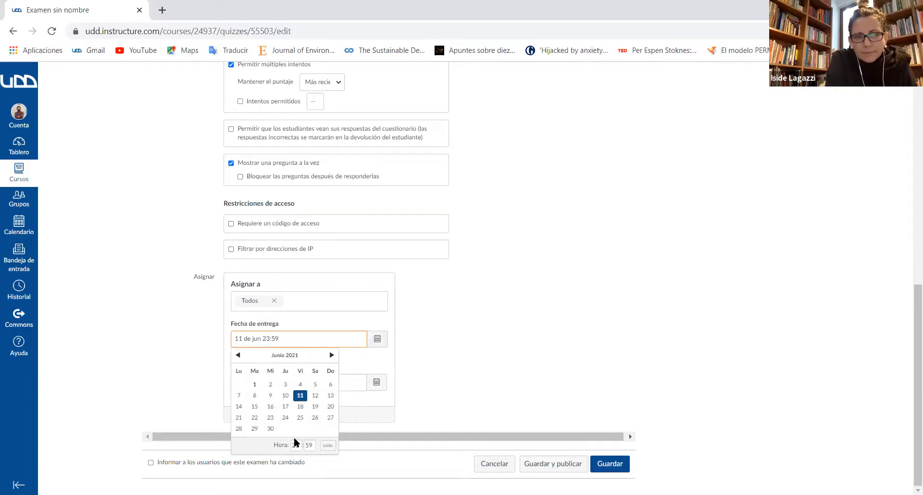
{"action": "left_click", "coordinate": [294, 442]}
{"action": "key", "text": "BackSpace"}
{"action": "key", "text": "BackSpace"}
{"action": "type", "text": "12"}
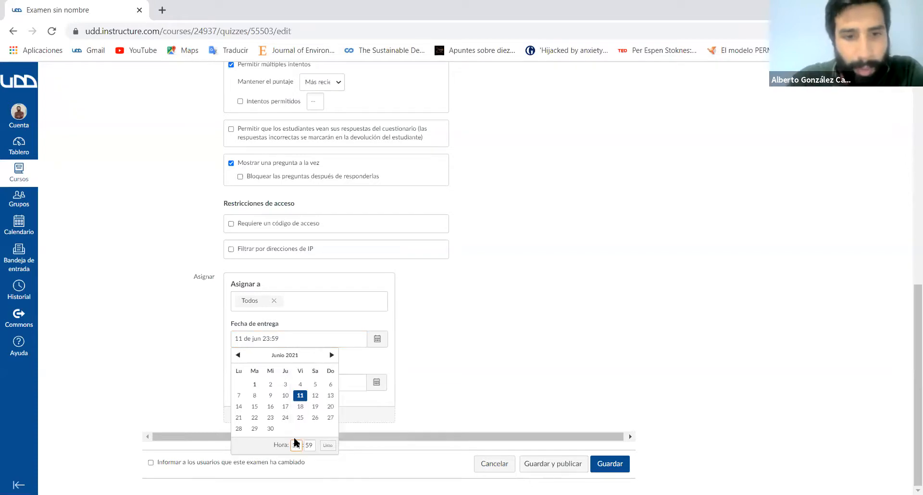
{"action": "left_click", "coordinate": [473, 380]}
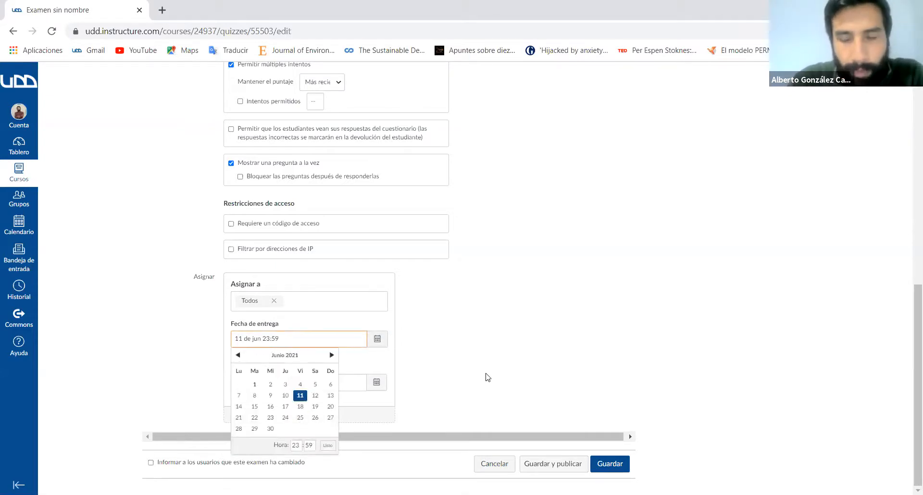
- Try to change the due time's hour to 16 in the date picker, and check the due date's calendar again
{"action": "left_click", "coordinate": [291, 441]}
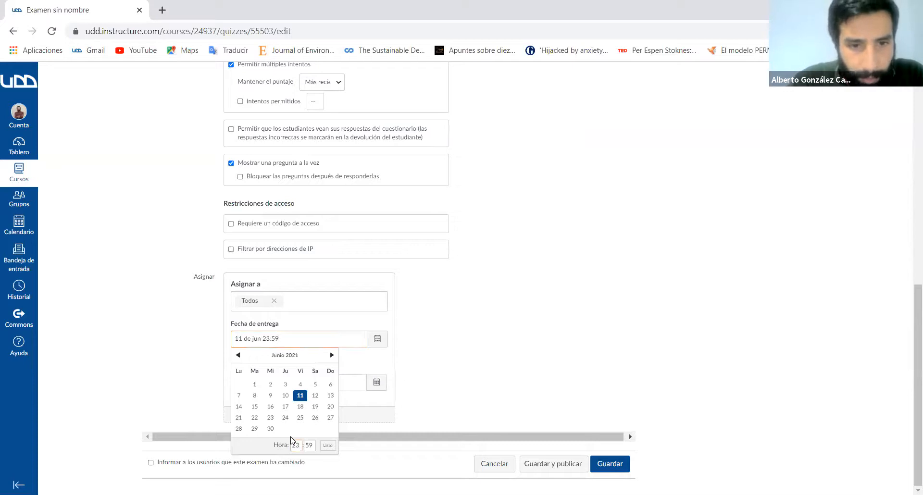
{"action": "key", "text": "BackSpace"}
{"action": "key", "text": "BackSpace"}
{"action": "type", "text": "16"}
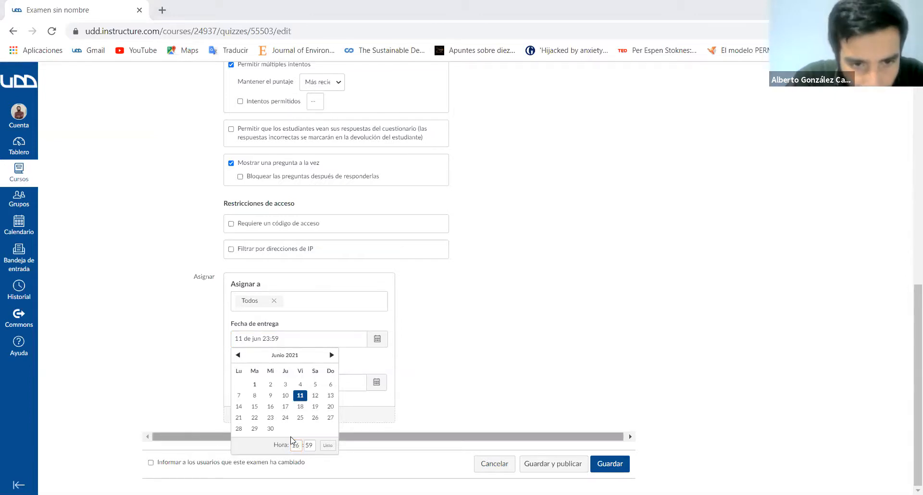
{"action": "left_click", "coordinate": [291, 438]}
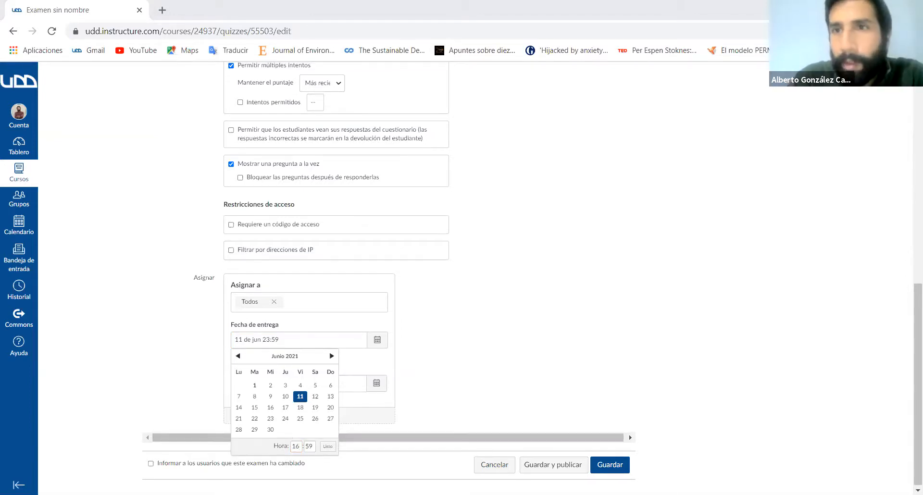
{"action": "left_click", "coordinate": [756, 52]}
{"action": "left_click", "coordinate": [596, 257]}
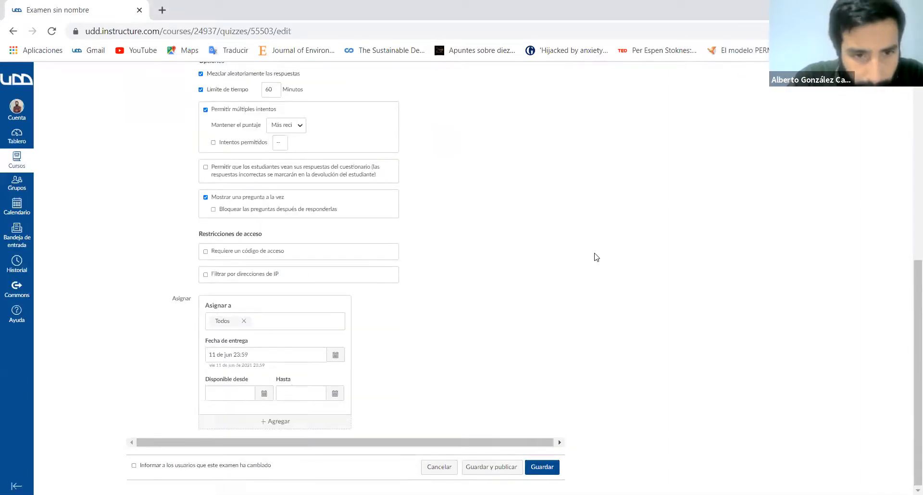
{"action": "left_click", "coordinate": [334, 358]}
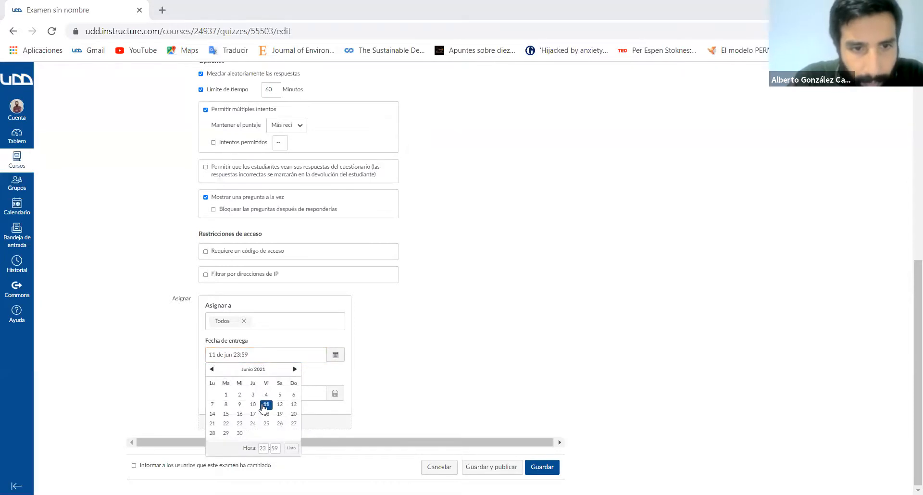
{"action": "left_click", "coordinate": [481, 342]}
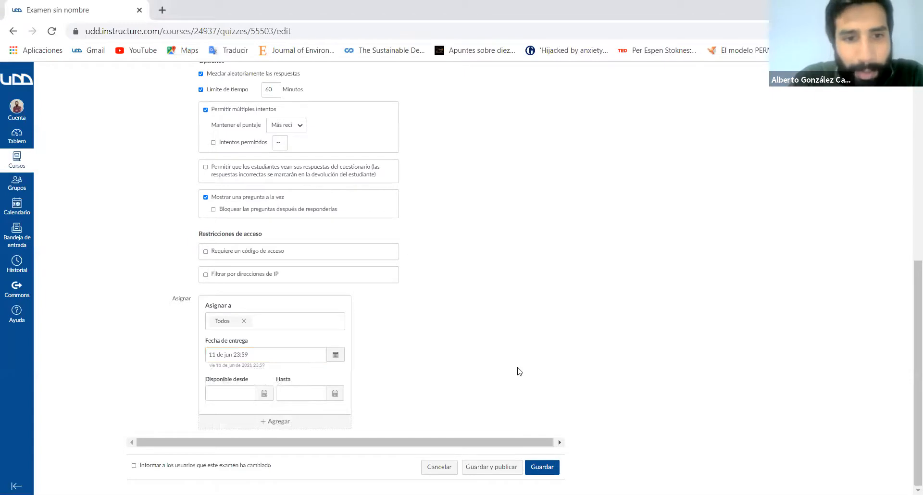
- Set the exam's availability start (Disponible desde) to 11 June at 16:00
{"action": "left_click", "coordinate": [266, 394]}
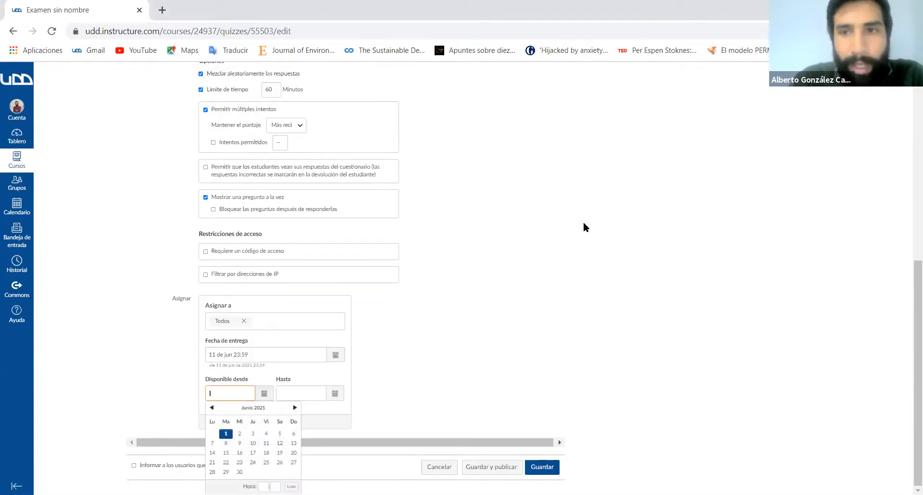
{"action": "left_click", "coordinate": [266, 443]}
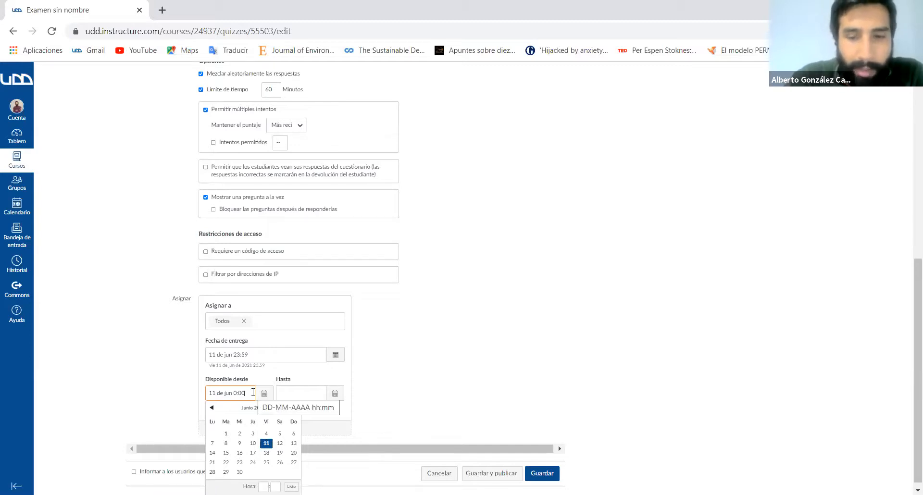
{"action": "key", "text": "BackSpace"}
{"action": "key", "text": "BackSpace"}
{"action": "key", "text": "BackSpace"}
{"action": "key", "text": "BackSpace"}
{"action": "type", "text": "16:00"}
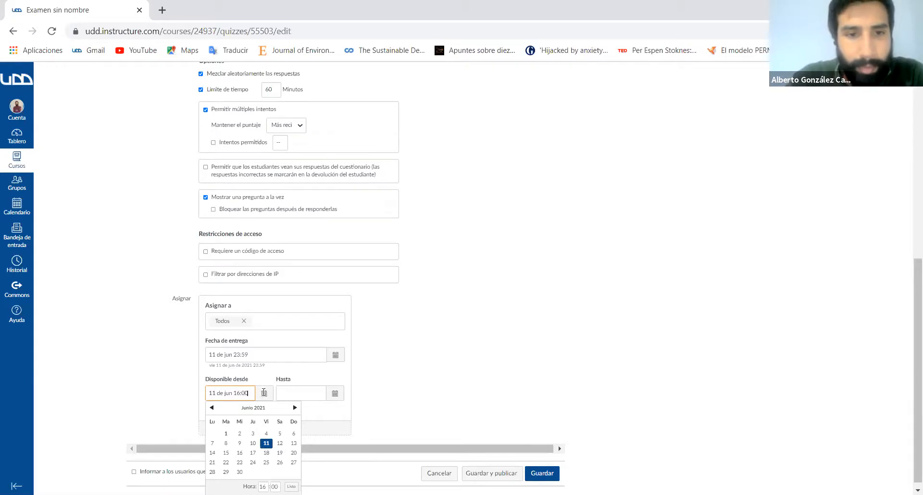
{"action": "left_click", "coordinate": [438, 403]}
- Set the exam's availability end date (Hasta) to 11 June
{"action": "left_click", "coordinate": [335, 393]}
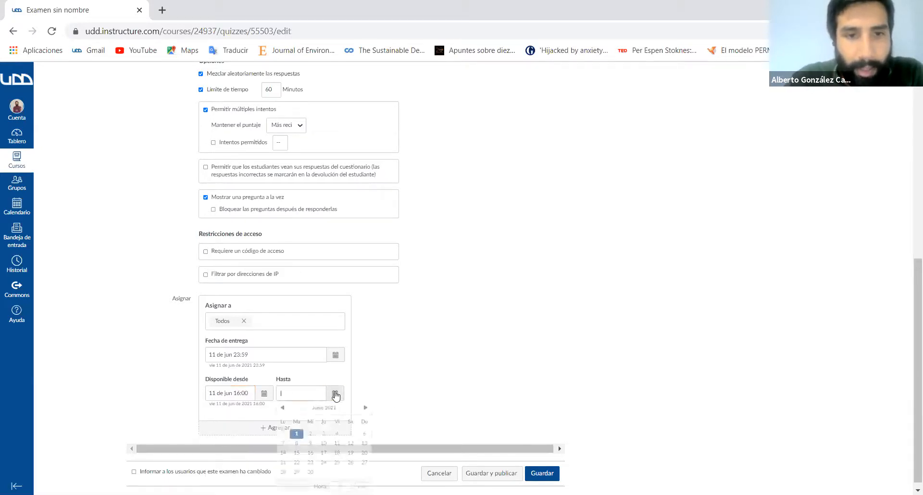
{"action": "left_click", "coordinate": [338, 442]}
{"action": "left_click", "coordinate": [443, 376]}
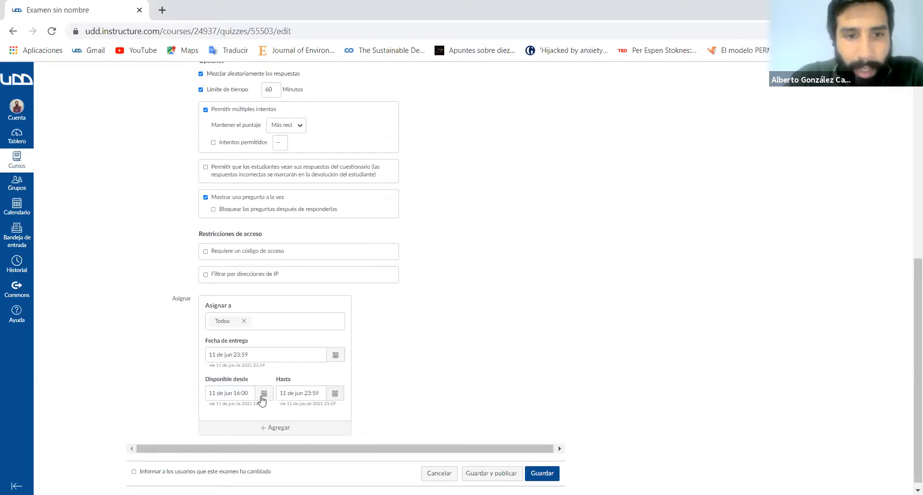
- Set the time of the exam's due date (Fecha de entrega) to 16:00
{"action": "left_click", "coordinate": [252, 356]}
{"action": "key", "text": "BackSpace"}
{"action": "key", "text": "BackSpace"}
{"action": "key", "text": "BackSpace"}
{"action": "key", "text": "BackSpace"}
{"action": "type", "text": "16"}
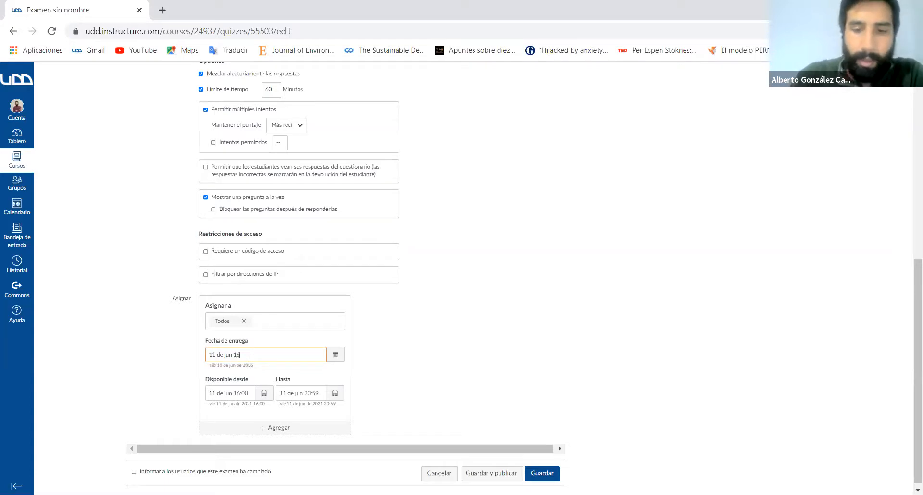
{"action": "type", "text": ":00"}
- Change the availability start time (Disponible desde) to 14:00 on 11 June
{"action": "left_click", "coordinate": [251, 396]}
{"action": "left_click", "coordinate": [264, 395]}
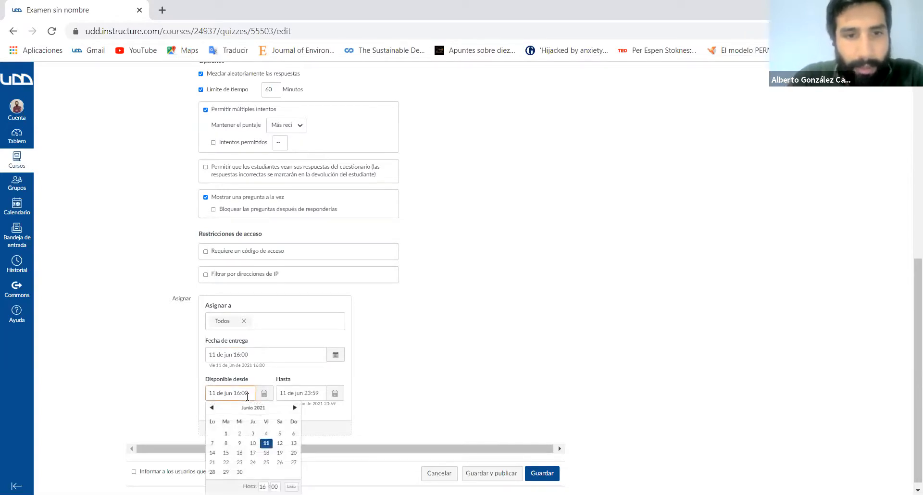
{"action": "key", "text": "BackSpace"}
{"action": "key", "text": "BackSpace"}
{"action": "key", "text": "BackSpace"}
{"action": "key", "text": "BackSpace"}
{"action": "type", "text": "4"}
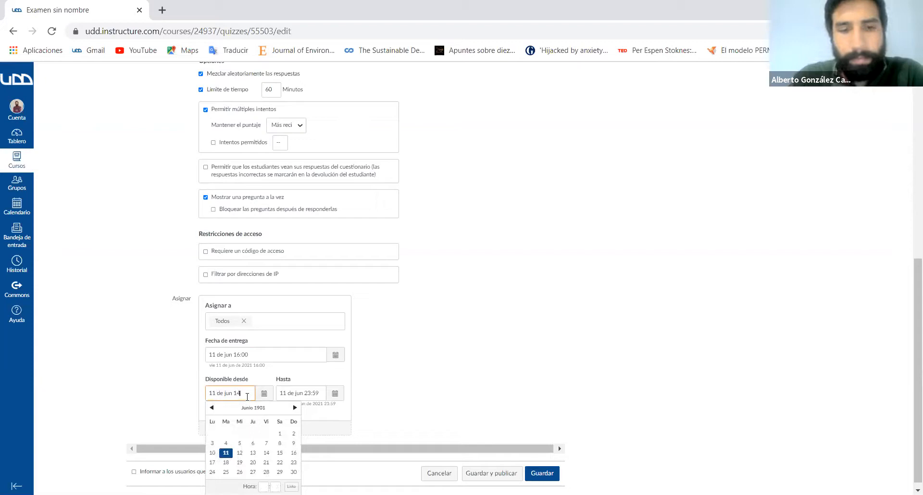
{"action": "type", "text": ":00"}
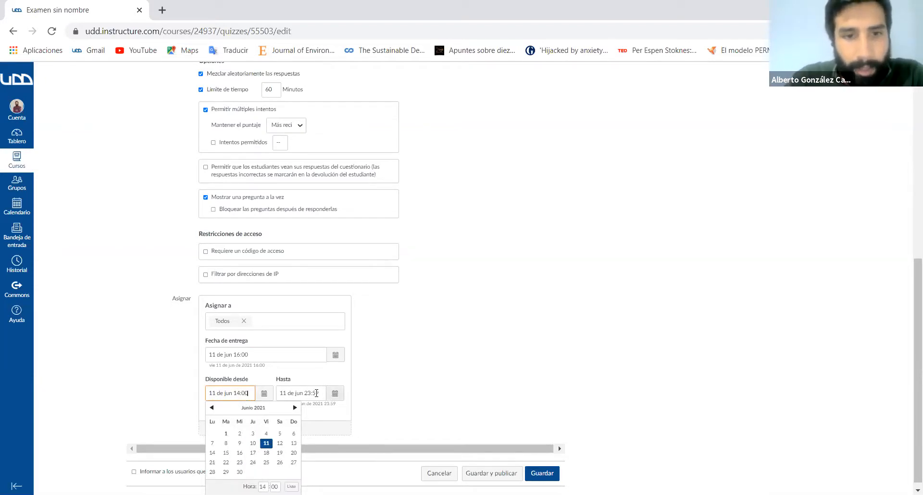
- Change the availability end time (Hasta) to 16:00 on 11 June
{"action": "left_click", "coordinate": [317, 393]}
{"action": "key", "text": "BackSpace"}
{"action": "key", "text": "BackSpace"}
{"action": "key", "text": "BackSpace"}
{"action": "key", "text": "BackSpace"}
{"action": "key", "text": "BackSpace"}
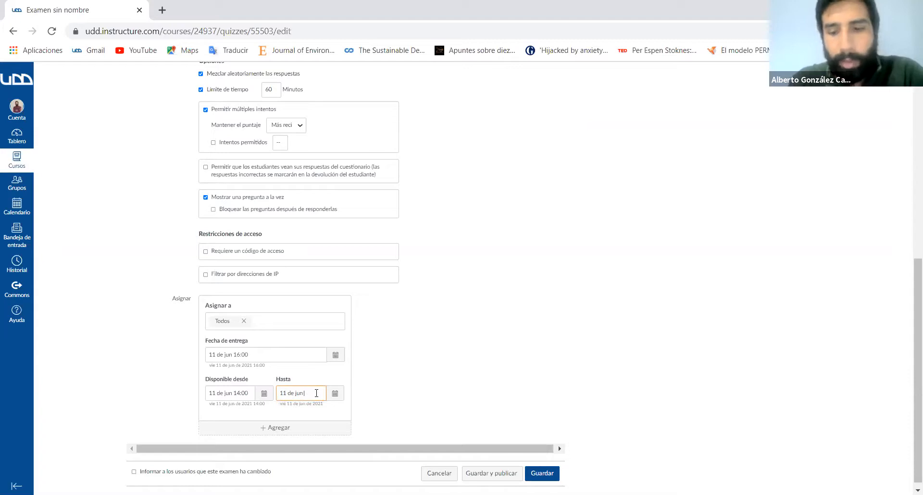
{"action": "type", "text": "16:00"}
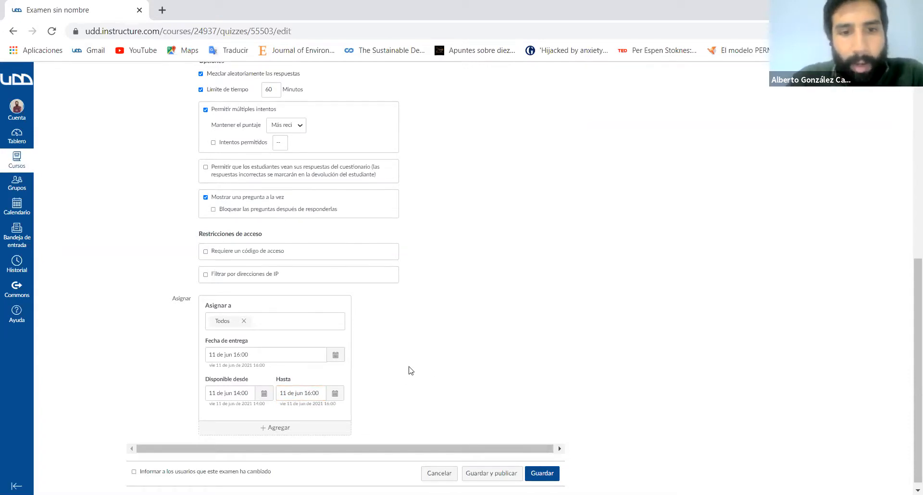
{"action": "scroll", "coordinate": [410, 370], "scroll_direction": "up", "scroll_amount": 3}
{"action": "scroll", "coordinate": [373, 353], "scroll_direction": "down", "scroll_amount": 3}
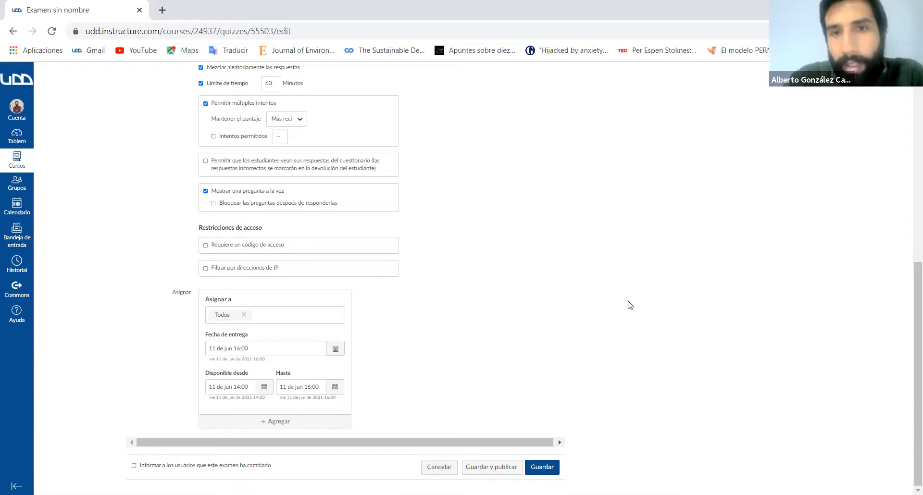
{"action": "scroll", "coordinate": [629, 304], "scroll_direction": "up", "scroll_amount": 8}
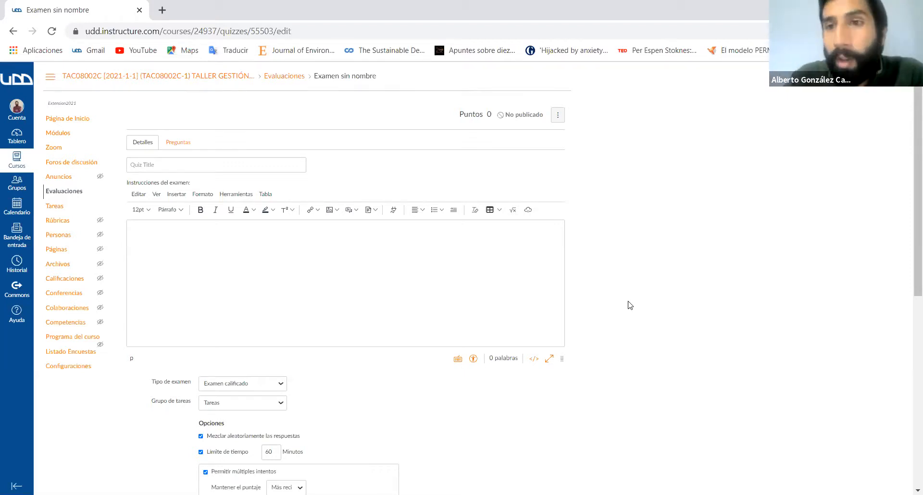
- Go to the exam's questions (Preguntas) and add a new question
{"action": "left_click", "coordinate": [189, 144]}
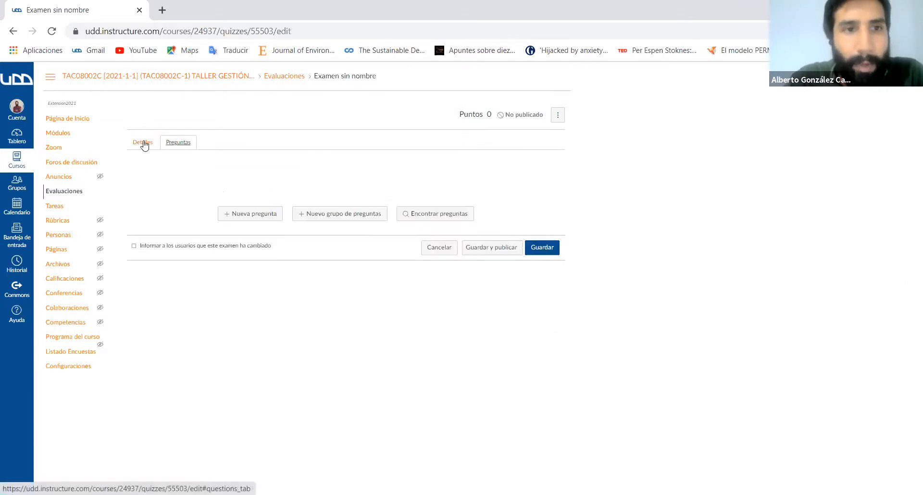
{"action": "left_click", "coordinate": [143, 142]}
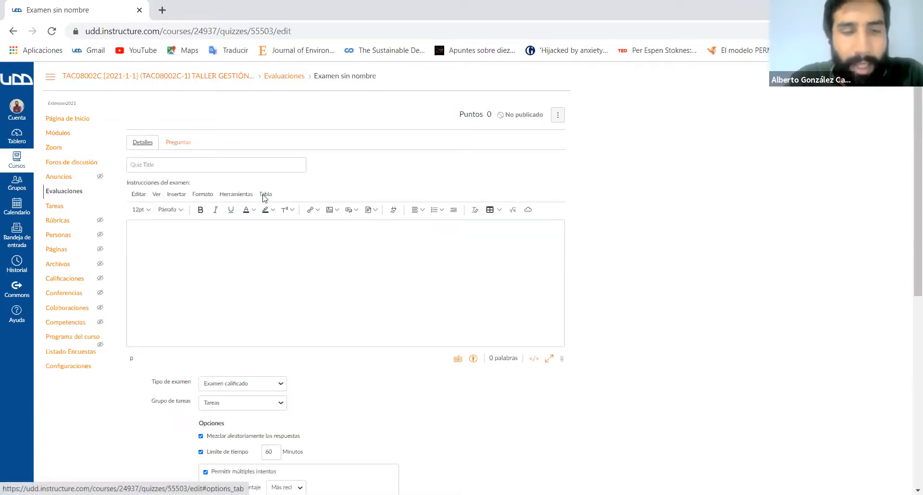
{"action": "left_click", "coordinate": [185, 143]}
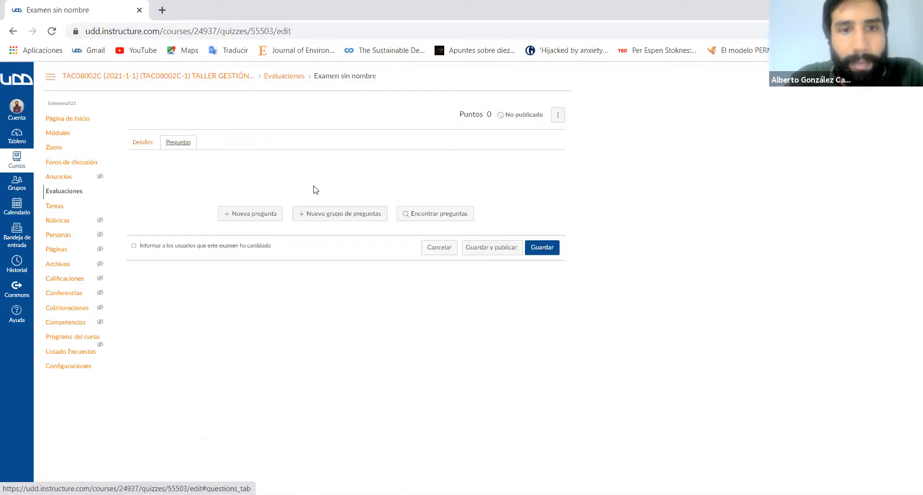
{"action": "left_click", "coordinate": [236, 213]}
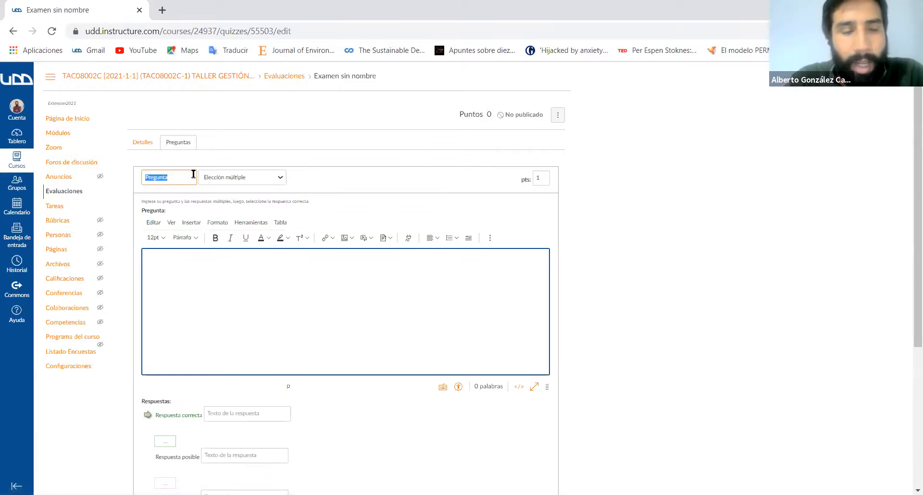
- Examine the question types available for the new question, keeping Elección múltiple as its type
{"action": "left_click", "coordinate": [259, 181]}
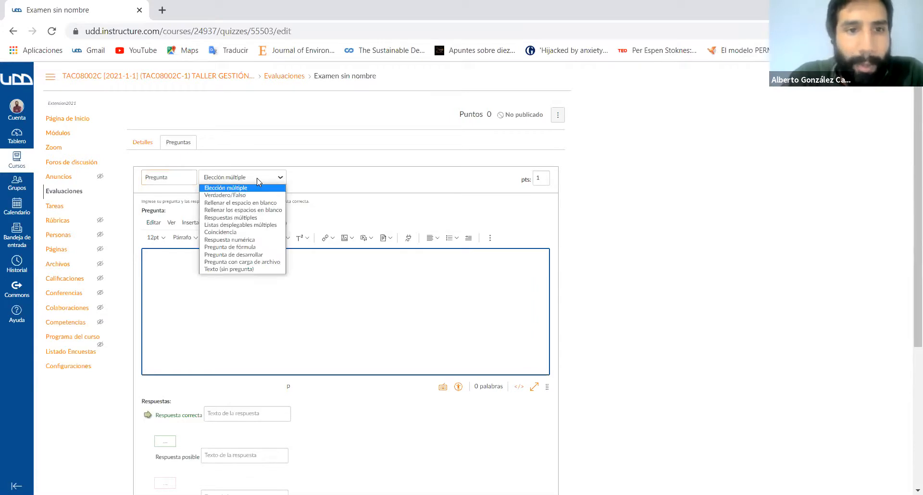
{"action": "left_click", "coordinate": [254, 182]}
{"action": "left_click", "coordinate": [257, 178]}
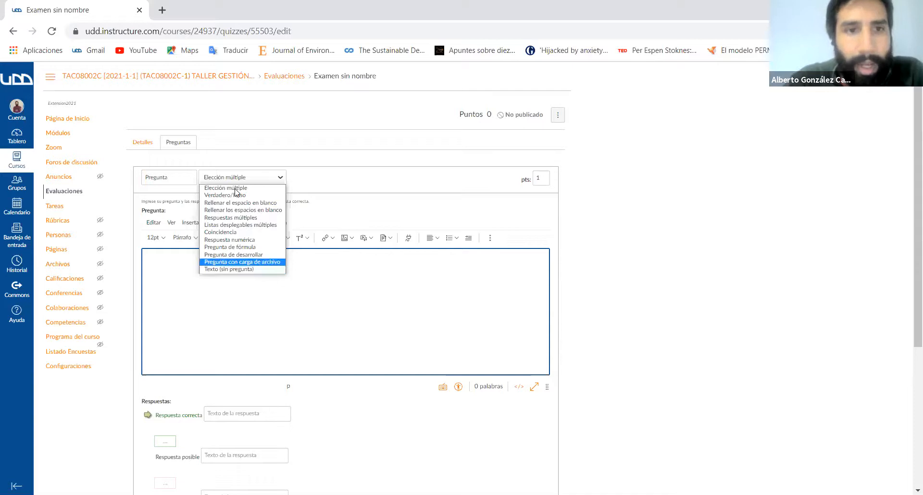
{"action": "left_click", "coordinate": [250, 189]}
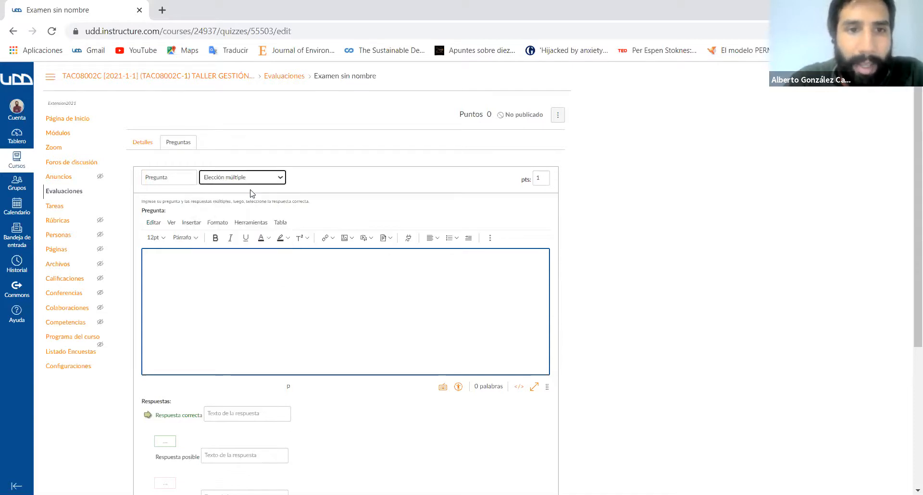
{"action": "left_click", "coordinate": [261, 182]}
{"action": "left_click", "coordinate": [252, 188]}
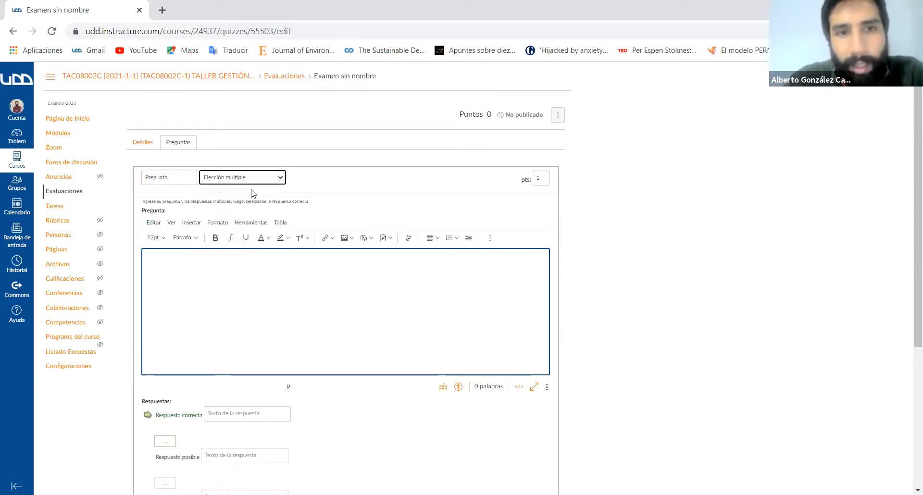
{"action": "left_click", "coordinate": [251, 183]}
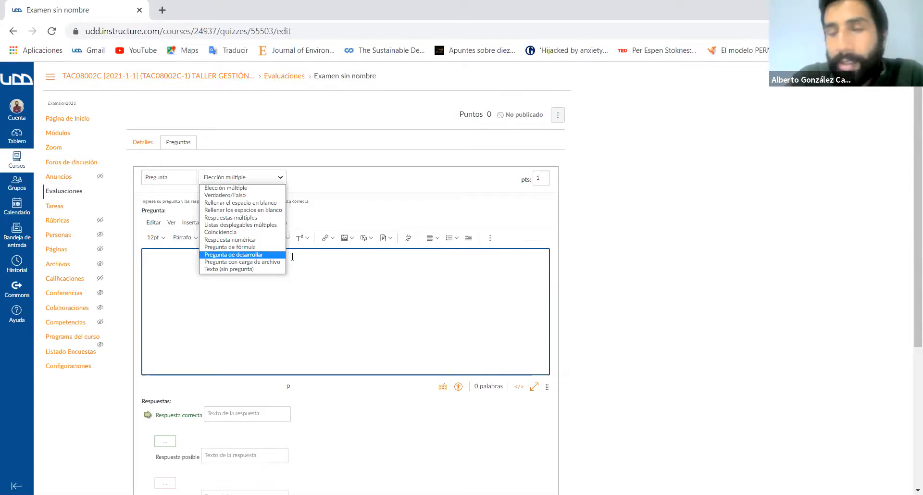
{"action": "left_click", "coordinate": [258, 188]}
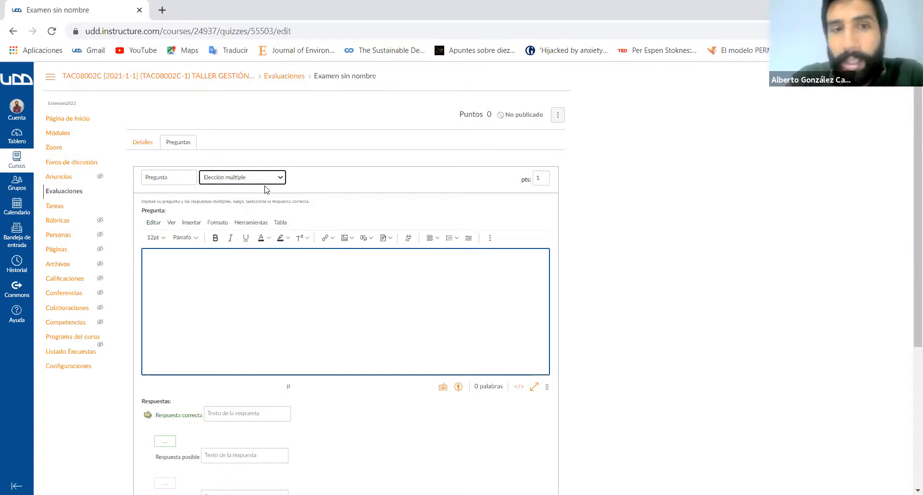
{"action": "left_click", "coordinate": [277, 180]}
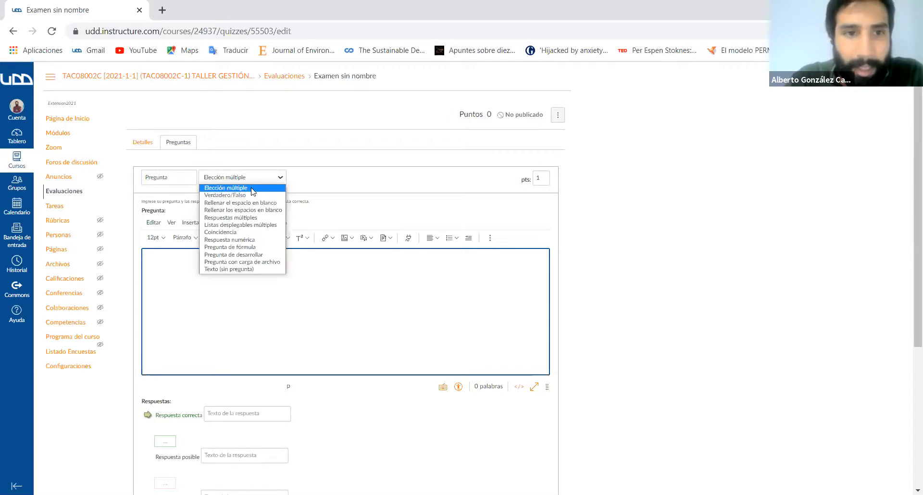
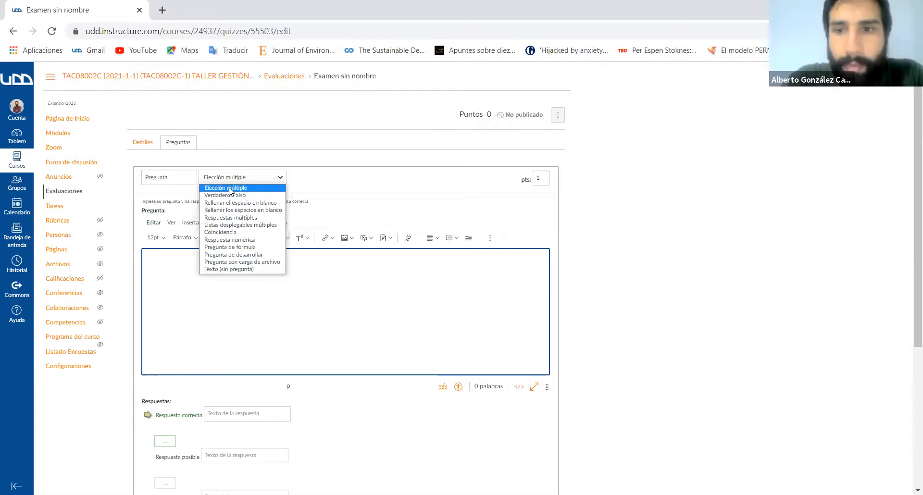
- Keep Elección múltiple as the question type and examine the question form's text, answer and update options
{"action": "left_click", "coordinate": [230, 189]}
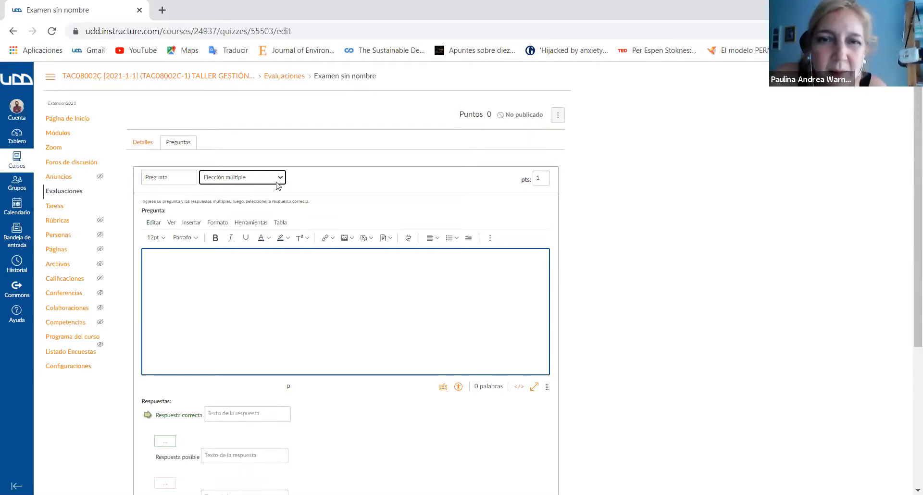
{"action": "left_click", "coordinate": [257, 180]}
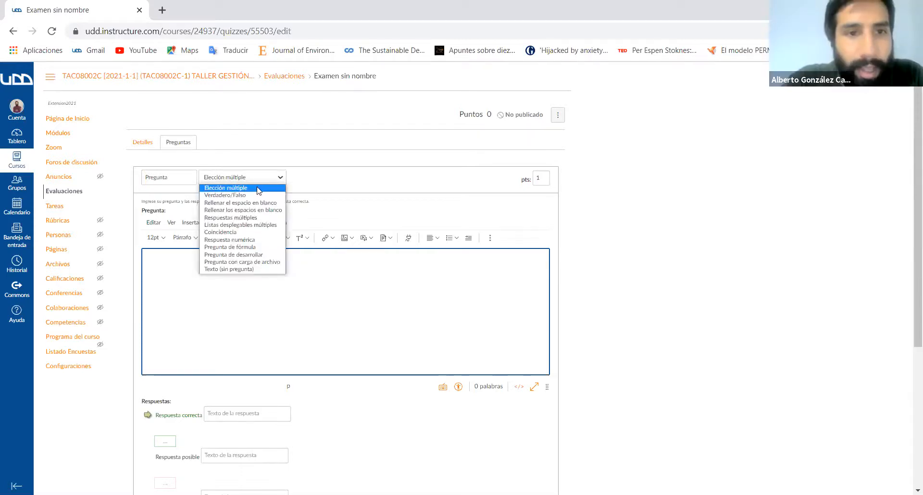
{"action": "left_click", "coordinate": [268, 310]}
{"action": "scroll", "coordinate": [276, 299], "scroll_direction": "down", "scroll_amount": 1}
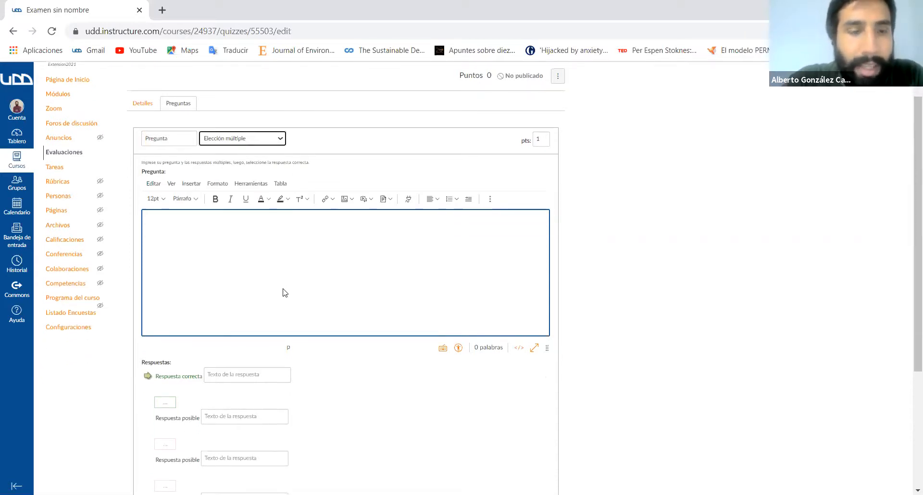
{"action": "scroll", "coordinate": [285, 292], "scroll_direction": "down", "scroll_amount": 2}
{"action": "scroll", "coordinate": [169, 260], "scroll_direction": "up", "scroll_amount": 2}
{"action": "left_click", "coordinate": [166, 255]}
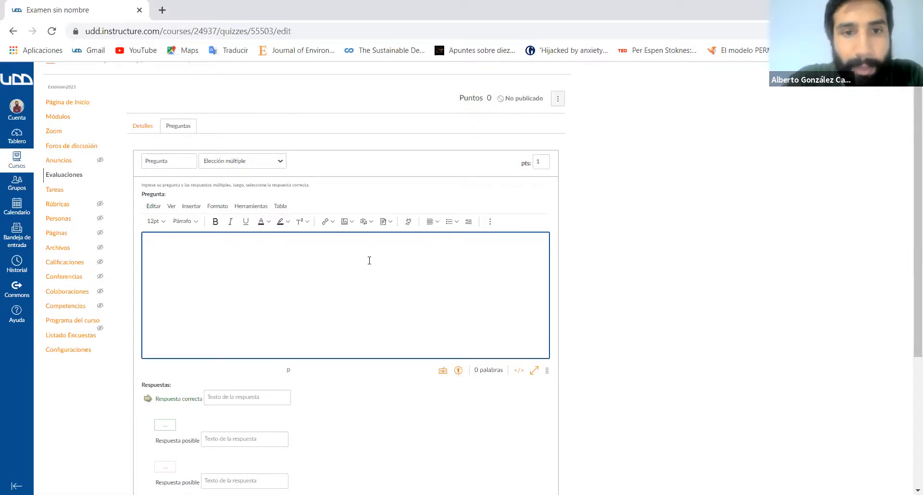
{"action": "scroll", "coordinate": [369, 260], "scroll_direction": "down", "scroll_amount": 3}
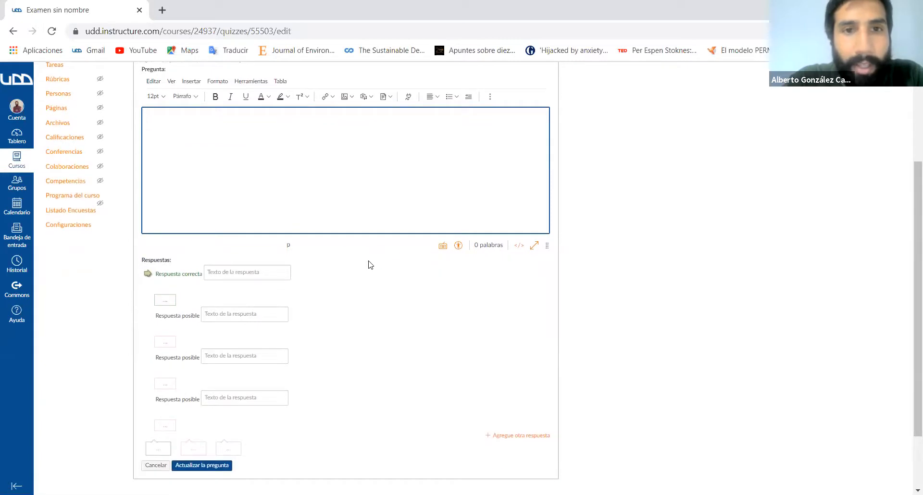
{"action": "scroll", "coordinate": [369, 264], "scroll_direction": "up", "scroll_amount": 1}
{"action": "scroll", "coordinate": [368, 264], "scroll_direction": "down", "scroll_amount": 1}
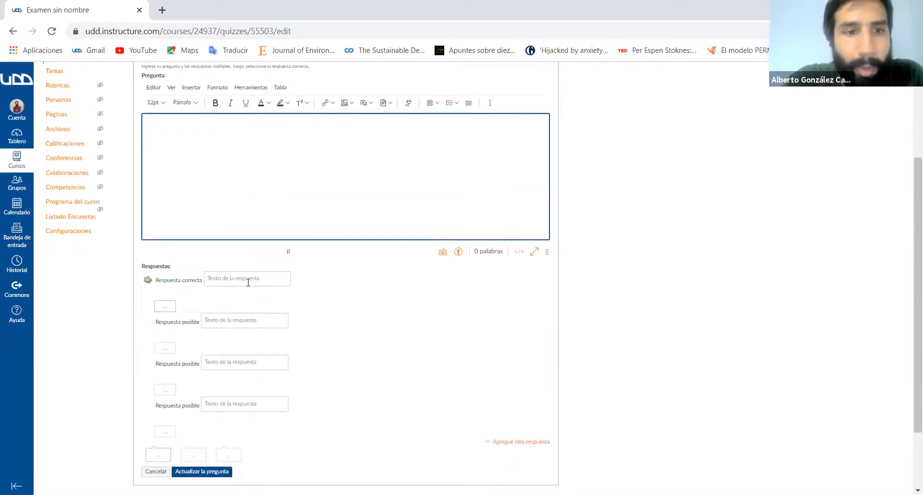
{"action": "scroll", "coordinate": [216, 274], "scroll_direction": "down", "scroll_amount": 1}
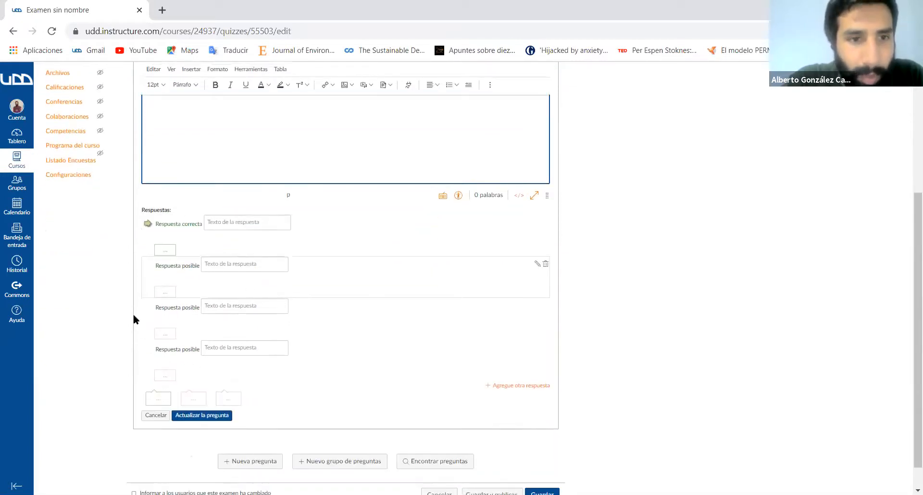
- Try marking the second and third answers as correct and return the correct mark to the first answer
{"action": "left_click", "coordinate": [256, 225]}
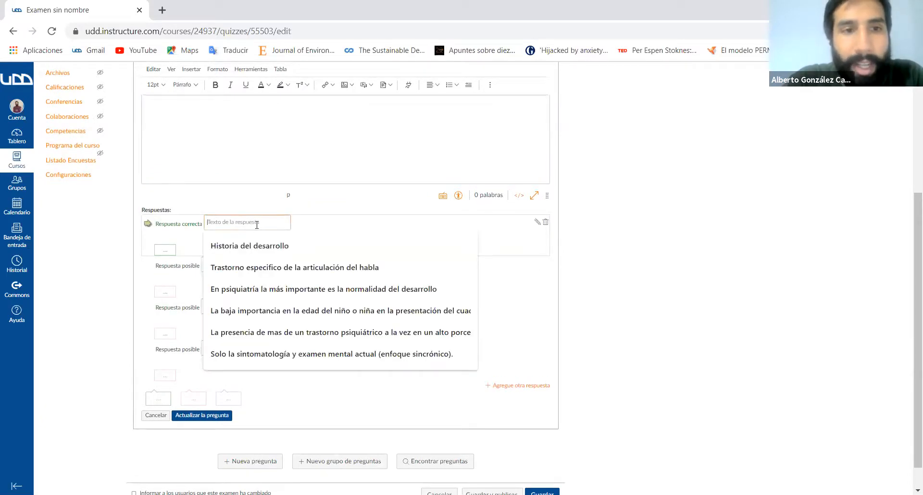
{"action": "left_click", "coordinate": [248, 196]}
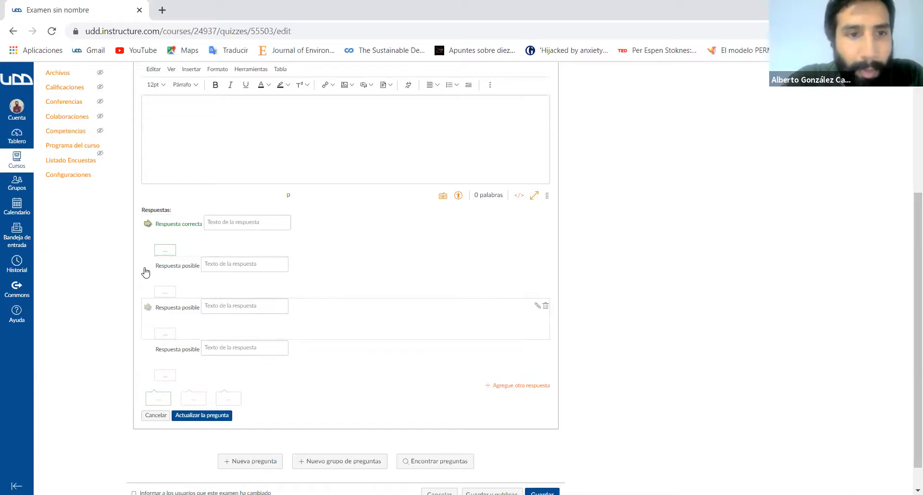
{"action": "left_click", "coordinate": [147, 265]}
{"action": "left_click", "coordinate": [147, 308]}
{"action": "left_click", "coordinate": [148, 224]}
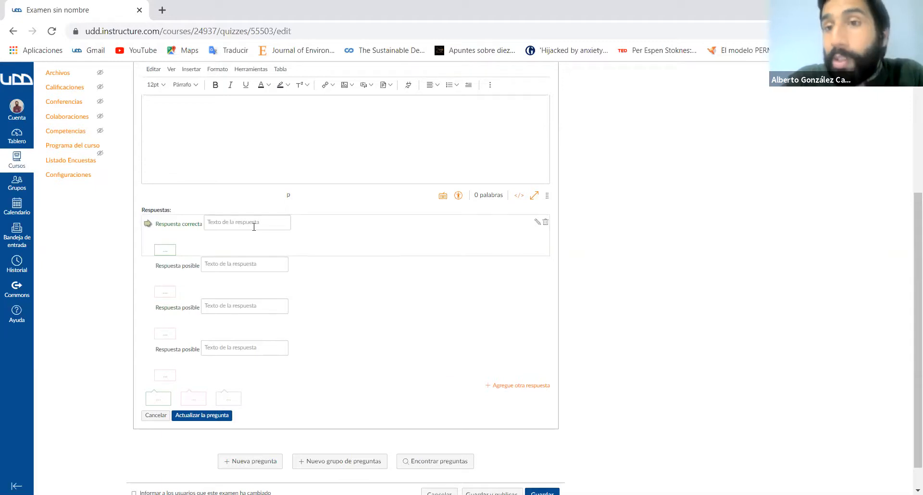
{"action": "left_click", "coordinate": [254, 226]}
{"action": "key", "text": "Escape"}
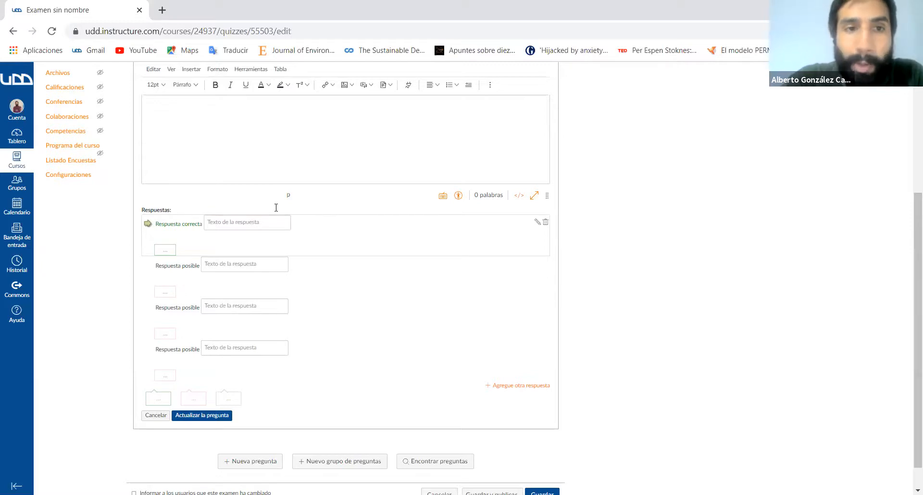
- Fill the correct answer with the suggested text "Trastorno especifico de la articulación del habla"
{"action": "scroll", "coordinate": [250, 202], "scroll_direction": "up", "scroll_amount": 2}
{"action": "left_click", "coordinate": [181, 163]}
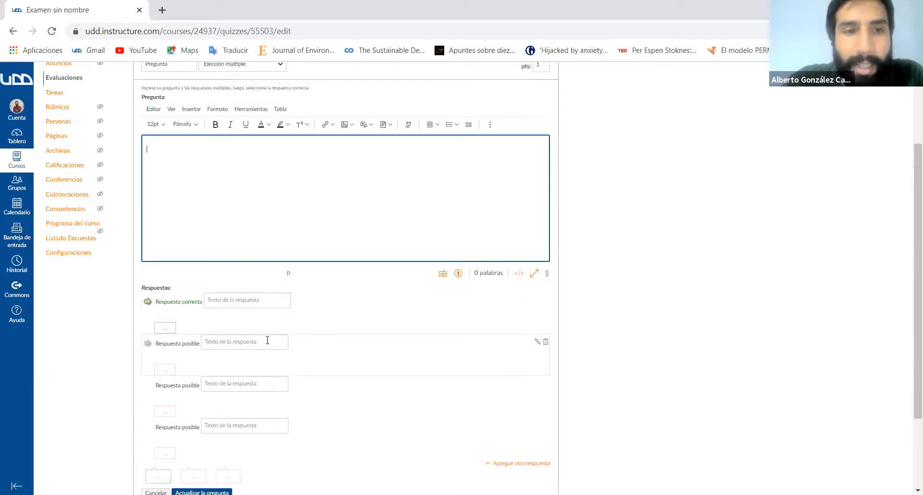
{"action": "scroll", "coordinate": [232, 222], "scroll_direction": "down", "scroll_amount": 2}
{"action": "left_click", "coordinate": [232, 222]}
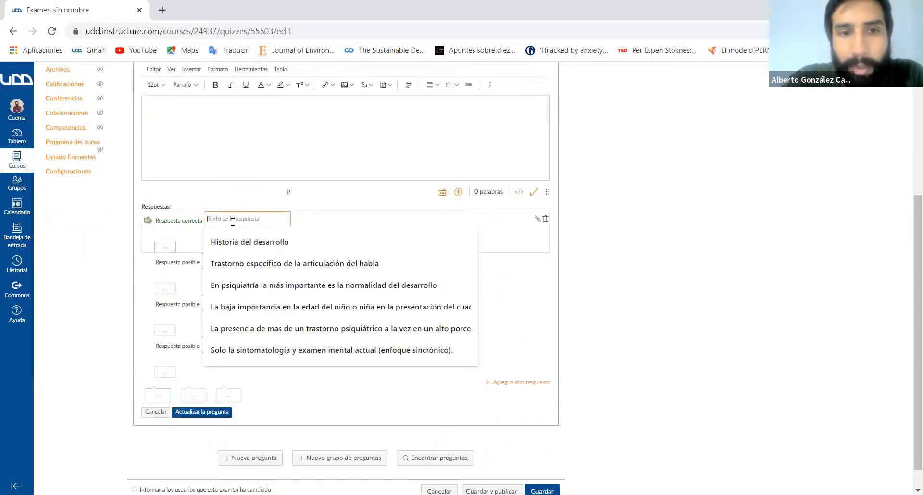
{"action": "left_click", "coordinate": [288, 265]}
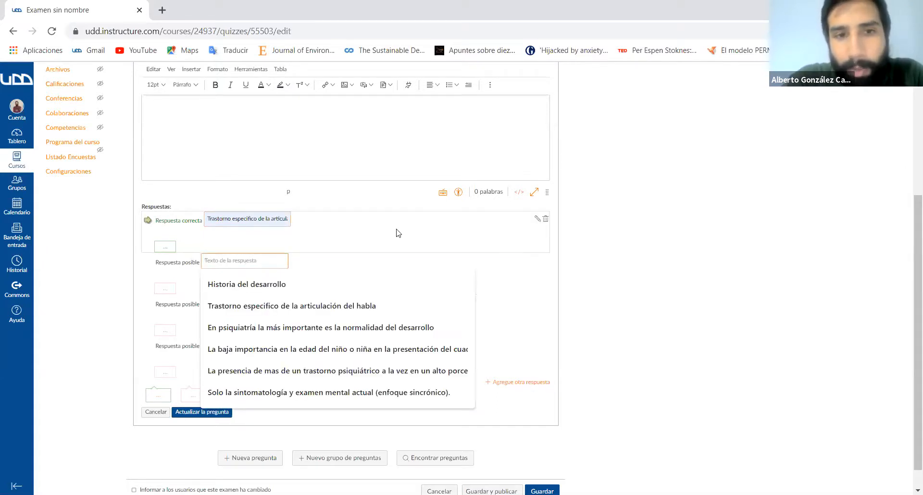
{"action": "left_click", "coordinate": [384, 238]}
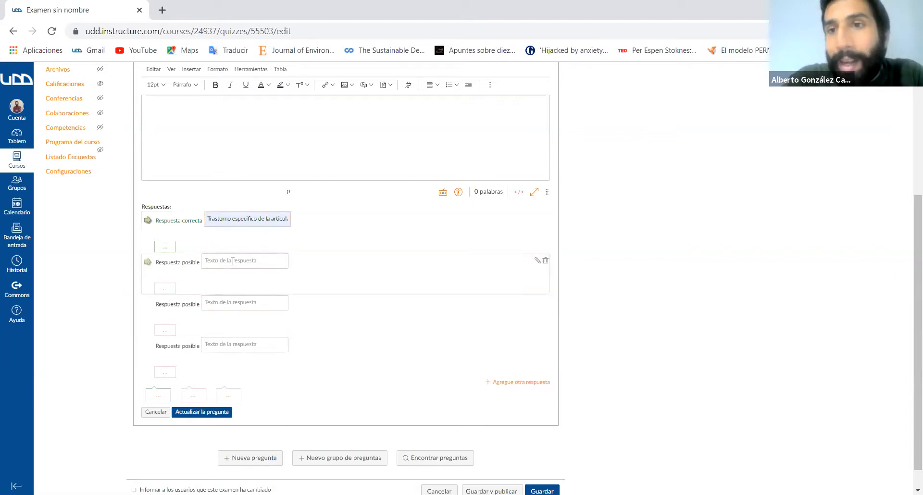
- Try the correct mark on the second answer, restore it to the first, and add a fifth possible answer
{"action": "left_click", "coordinate": [148, 263]}
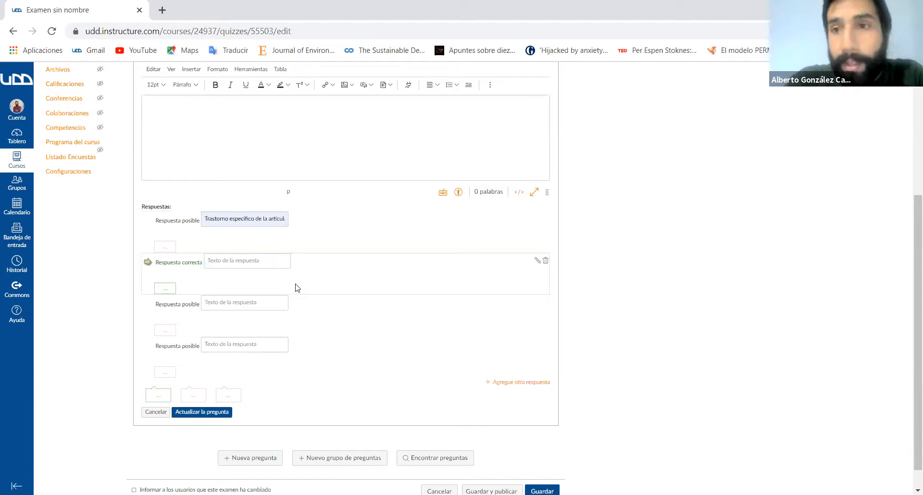
{"action": "left_click", "coordinate": [147, 222]}
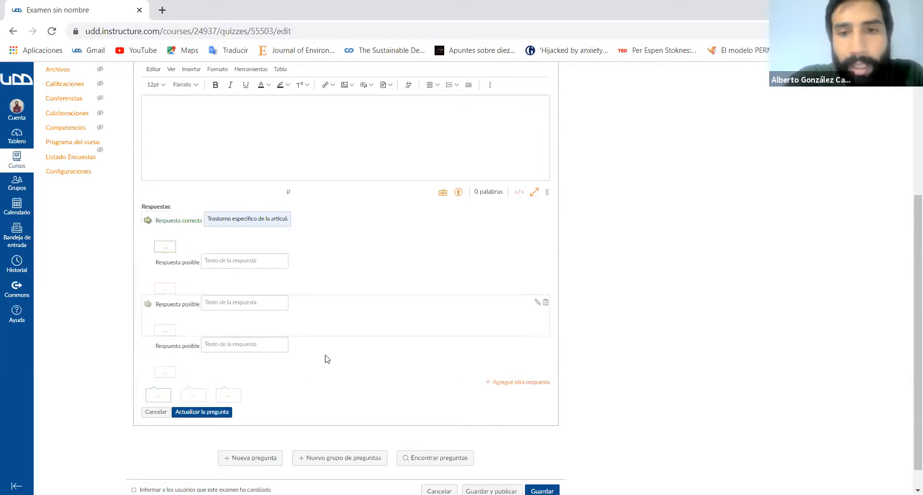
{"action": "left_click", "coordinate": [513, 383]}
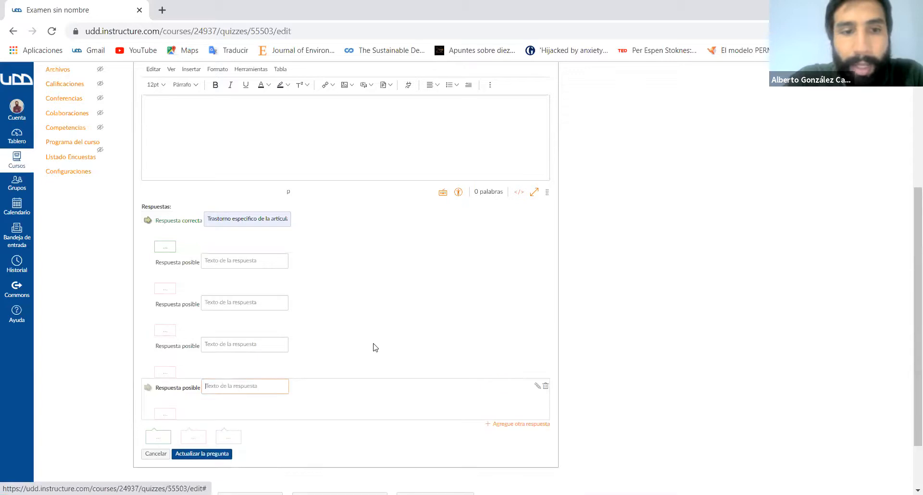
{"action": "scroll", "coordinate": [376, 347], "scroll_direction": "down", "scroll_amount": 2}
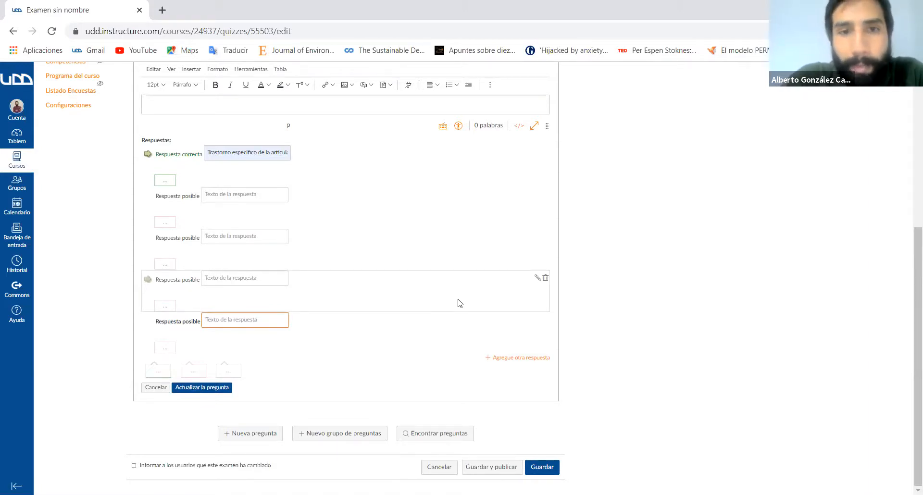
- Set the question's value to 3 points
{"action": "scroll", "coordinate": [459, 303], "scroll_direction": "up", "scroll_amount": 5}
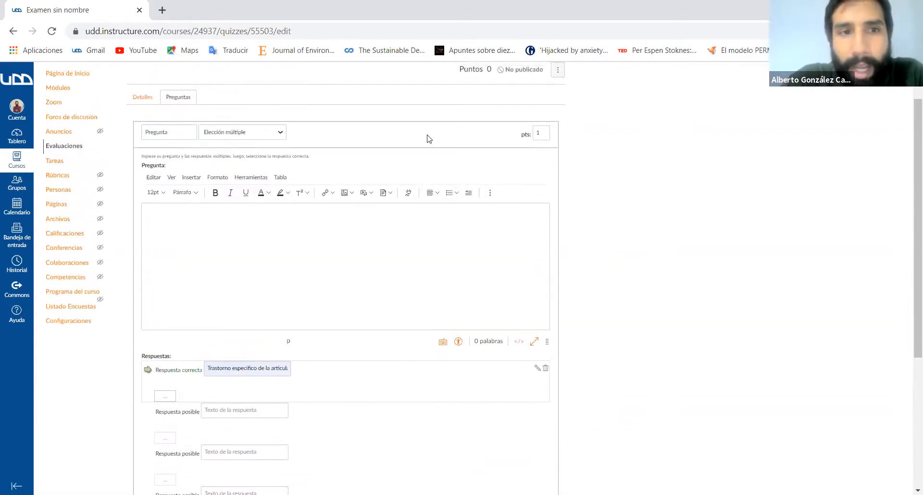
{"action": "left_click", "coordinate": [548, 134]}
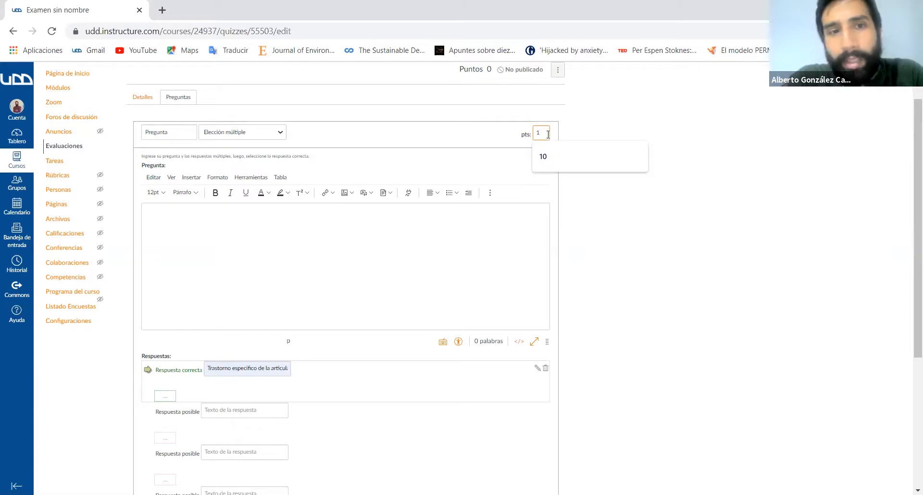
{"action": "key", "text": "BackSpace"}
{"action": "type", "text": "2"}
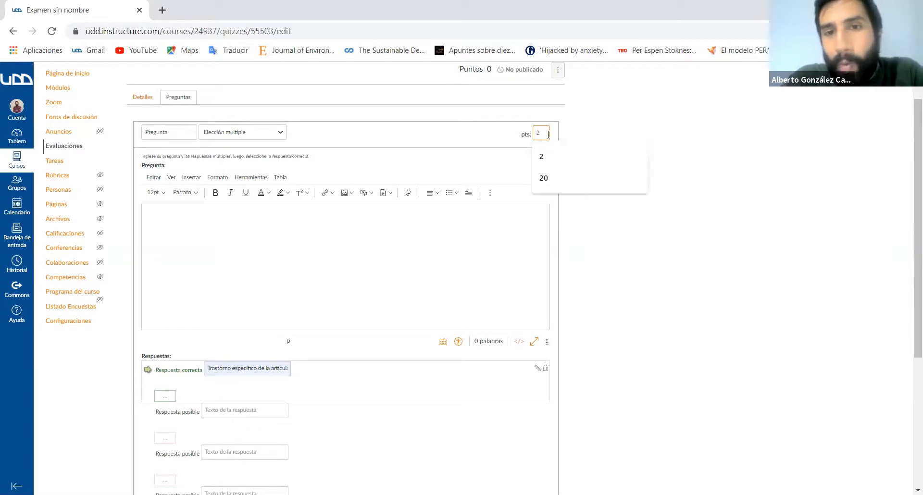
{"action": "key", "text": "BackSpace"}
{"action": "type", "text": "2"}
{"action": "key", "text": "BackSpace"}
{"action": "type", "text": "1"}
{"action": "key", "text": "BackSpace"}
{"action": "type", "text": "3"}
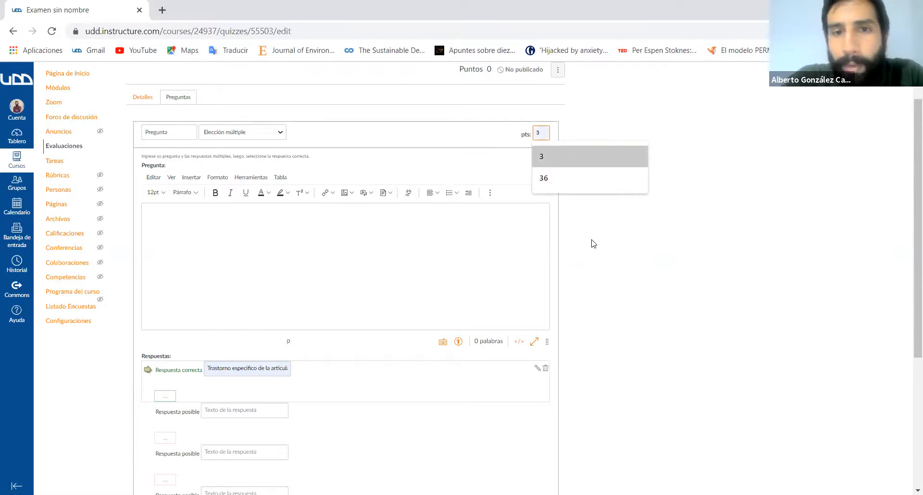
{"action": "left_click", "coordinate": [571, 152]}
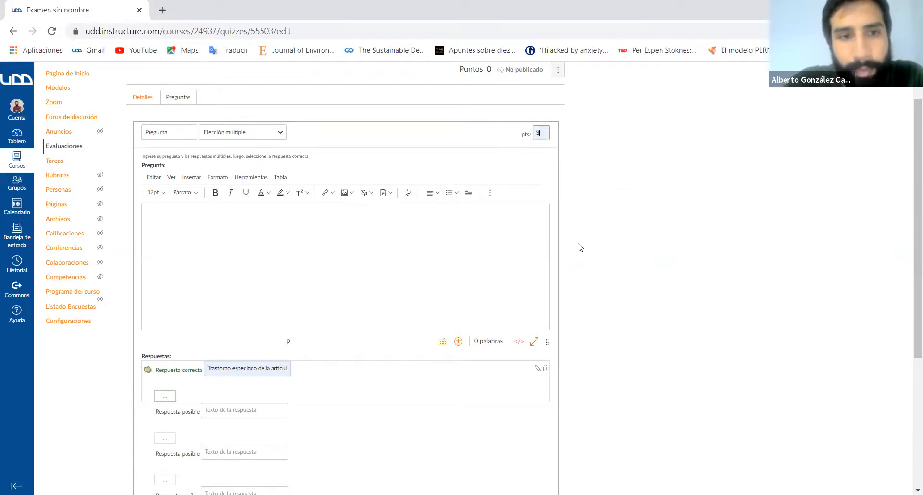
- Enter "kasaasd" as placeholder text for the question statement
{"action": "left_click", "coordinate": [277, 229]}
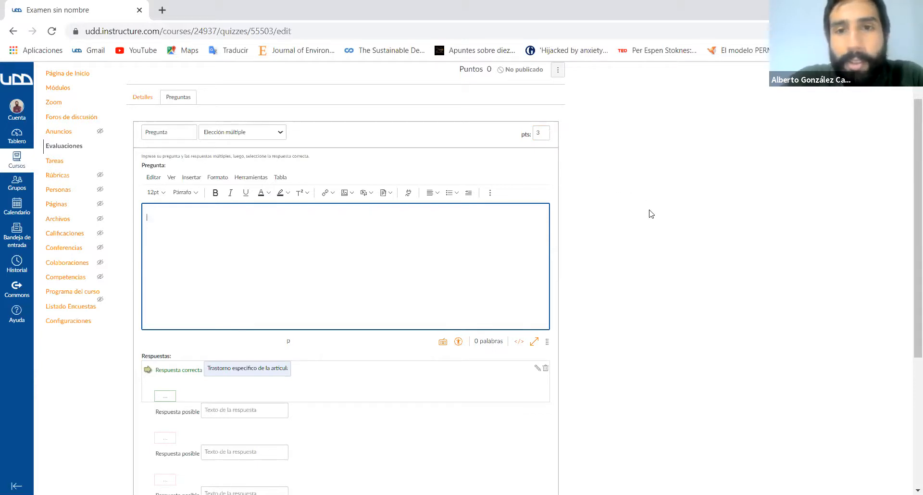
{"action": "scroll", "coordinate": [580, 217], "scroll_direction": "down", "scroll_amount": 5}
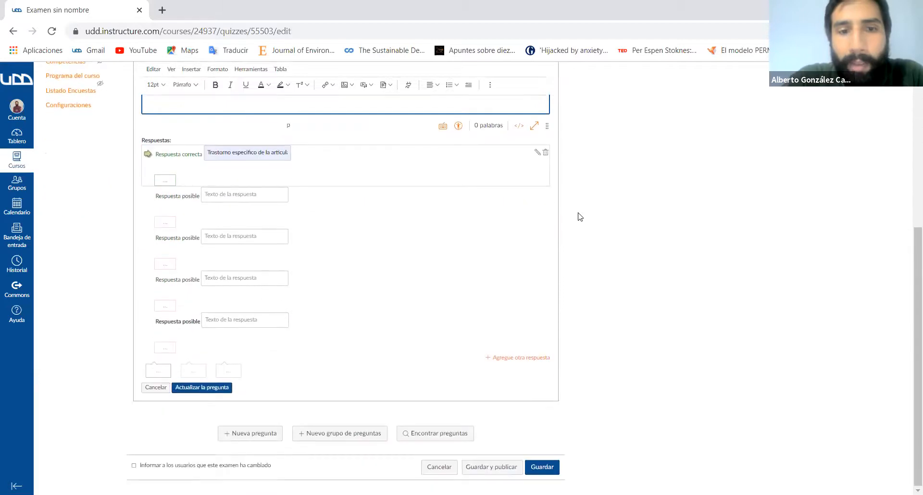
{"action": "scroll", "coordinate": [580, 216], "scroll_direction": "up", "scroll_amount": 5}
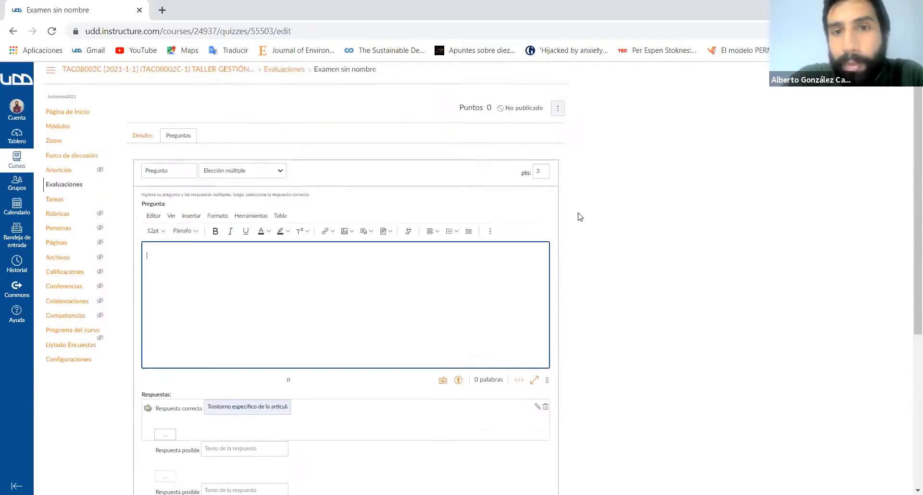
{"action": "scroll", "coordinate": [580, 217], "scroll_direction": "down", "scroll_amount": 5}
{"action": "scroll", "coordinate": [580, 216], "scroll_direction": "down", "scroll_amount": 1}
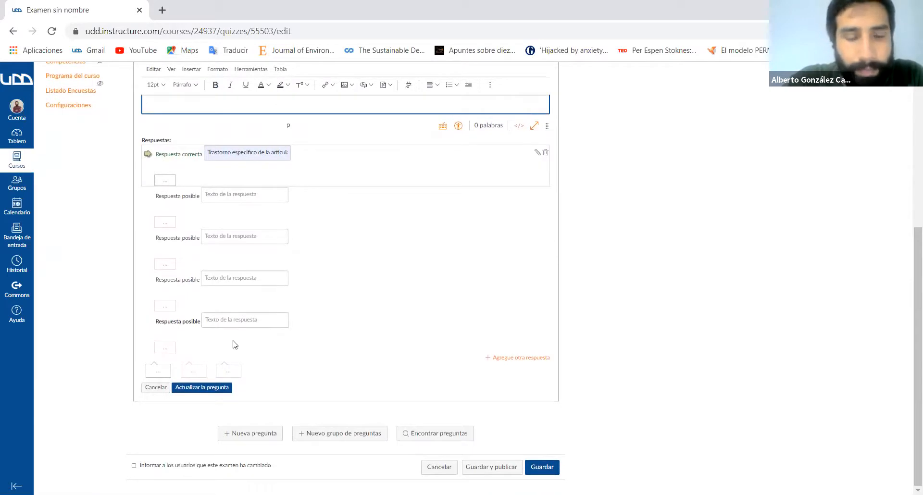
{"action": "scroll", "coordinate": [378, 244], "scroll_direction": "up", "scroll_amount": 4}
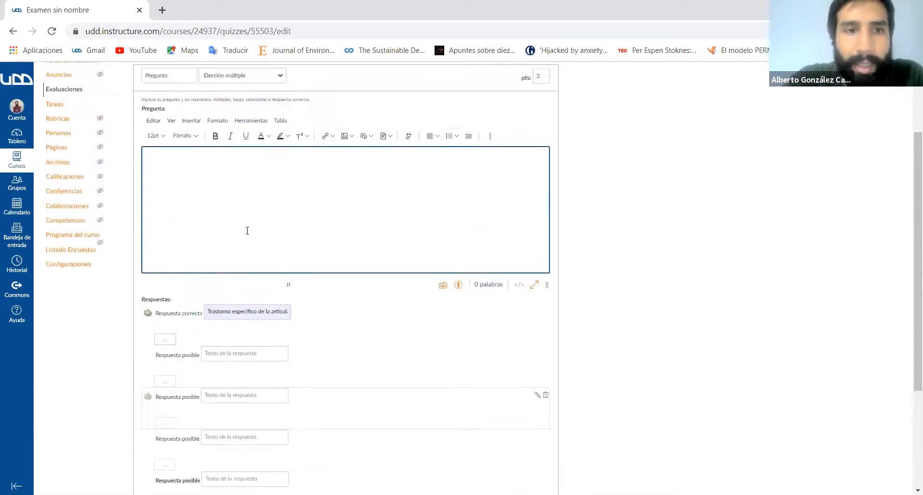
{"action": "type", "text": "asdasd"}
- Fill the four remaining possible answers with the placeholder texts sdfds, sdfsd, sdf and sdfs
{"action": "scroll", "coordinate": [269, 251], "scroll_direction": "down", "scroll_amount": 3}
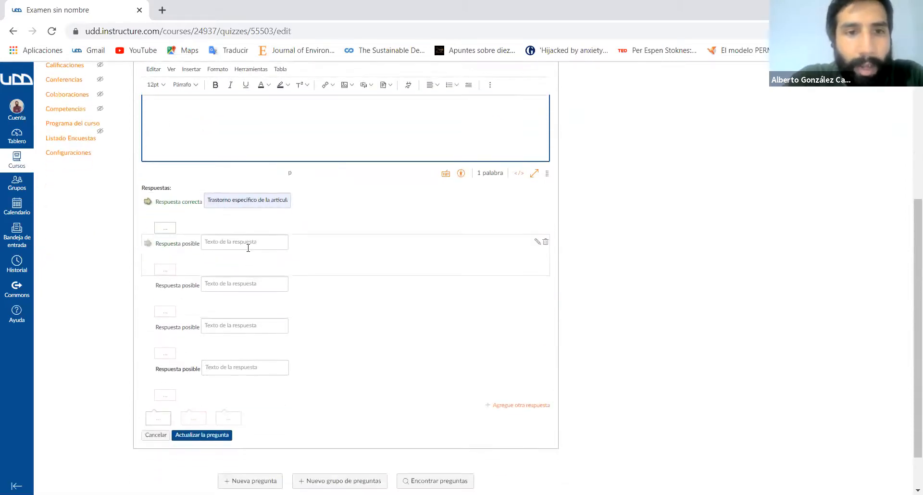
{"action": "left_click", "coordinate": [249, 247]}
{"action": "type", "text": "sdfds"}
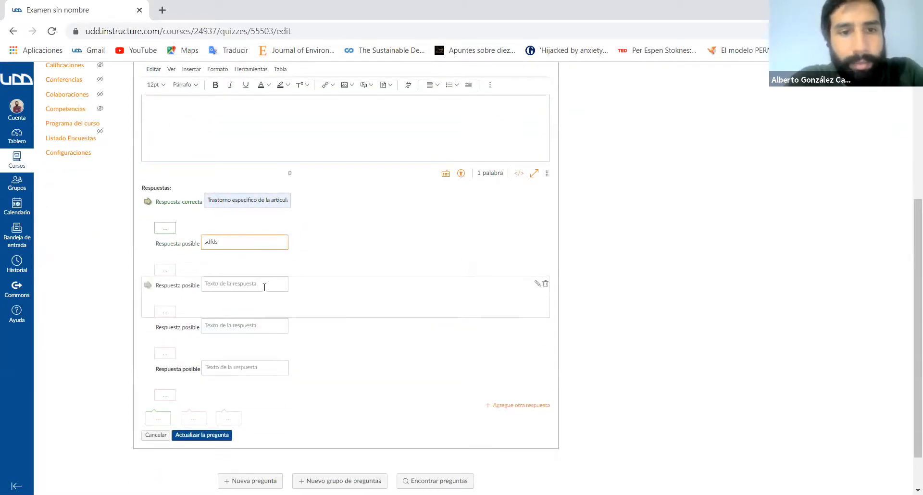
{"action": "left_click", "coordinate": [265, 288]}
{"action": "type", "text": "sdfsd"}
{"action": "left_click", "coordinate": [256, 331]}
{"action": "type", "text": "sdf"}
{"action": "left_click", "coordinate": [243, 367]}
{"action": "type", "text": "sdfs"}
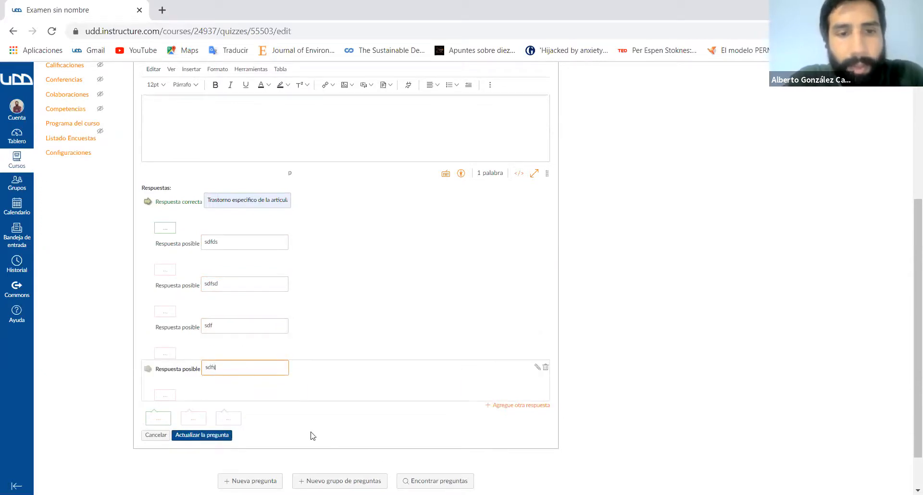
- Save the completed multiple-choice question and add another new question to the exam
{"action": "scroll", "coordinate": [314, 423], "scroll_direction": "down", "scroll_amount": 1}
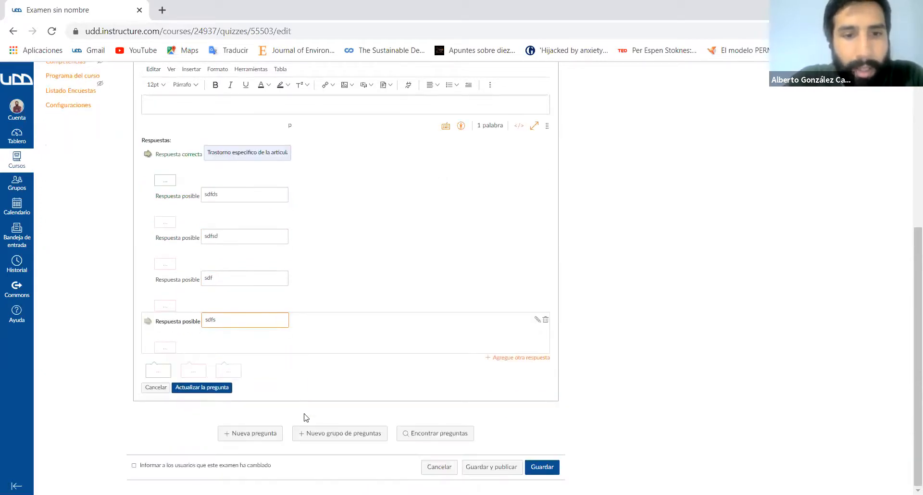
{"action": "left_click", "coordinate": [226, 388]}
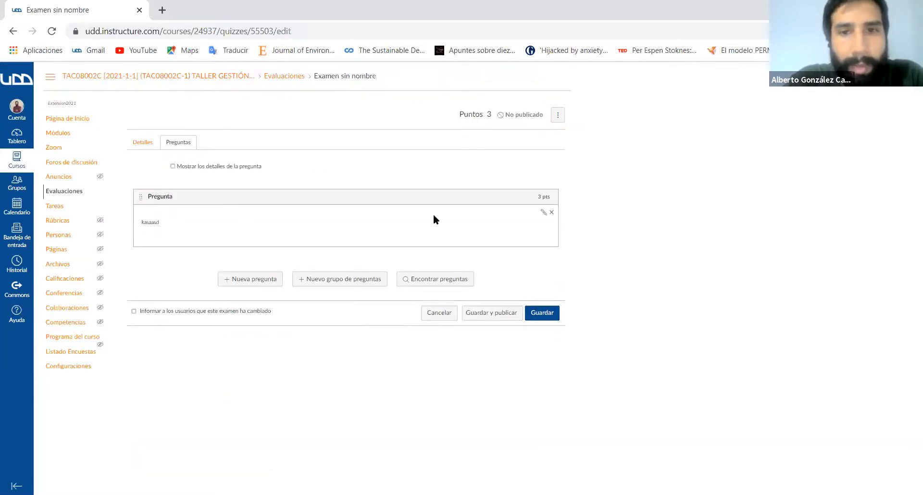
{"action": "left_click", "coordinate": [247, 283]}
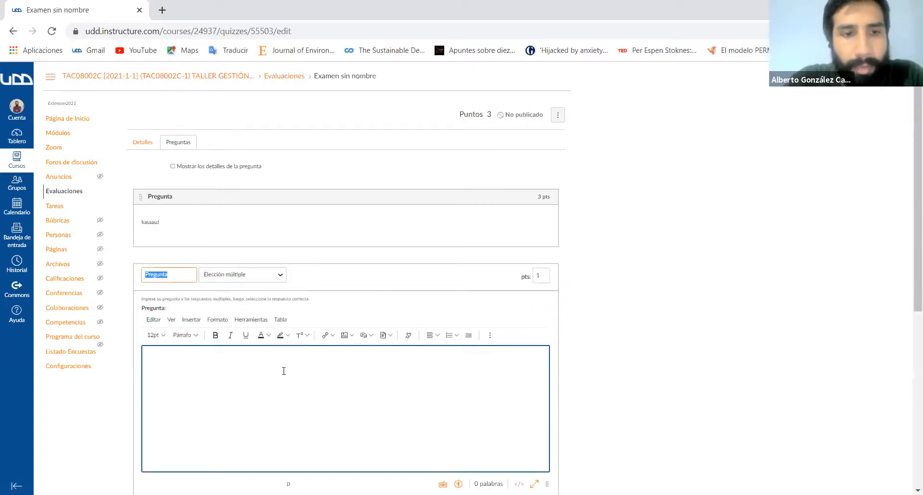
- Set the new question's type to Verdadero/Falso and place the cursor in its statement
{"action": "scroll", "coordinate": [269, 336], "scroll_direction": "down", "scroll_amount": 2}
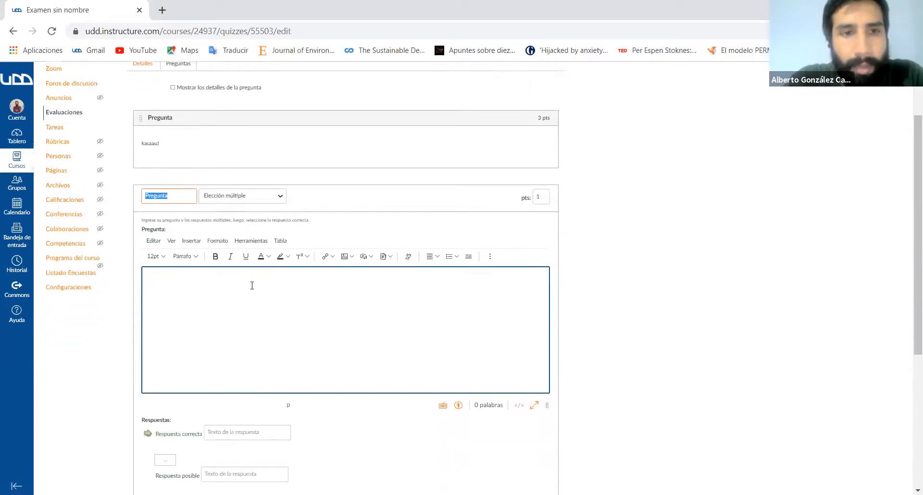
{"action": "left_click", "coordinate": [270, 193]}
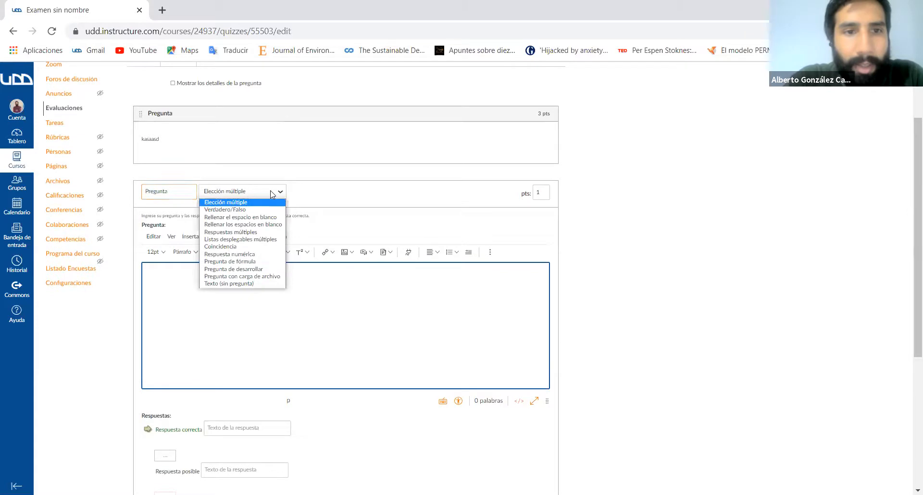
{"action": "left_click", "coordinate": [253, 210]}
{"action": "scroll", "coordinate": [309, 315], "scroll_direction": "down", "scroll_amount": 3}
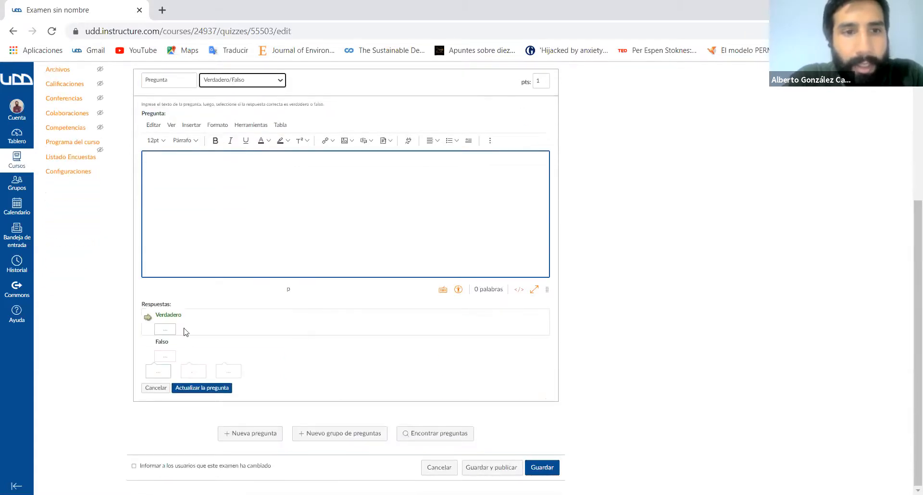
{"action": "left_click", "coordinate": [170, 187]}
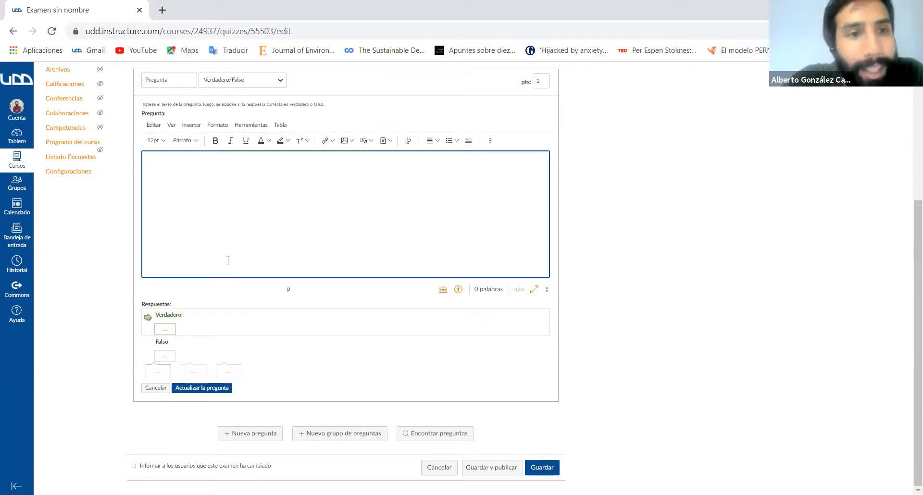
{"action": "scroll", "coordinate": [227, 262], "scroll_direction": "up", "scroll_amount": 4}
{"action": "scroll", "coordinate": [226, 263], "scroll_direction": "down", "scroll_amount": 4}
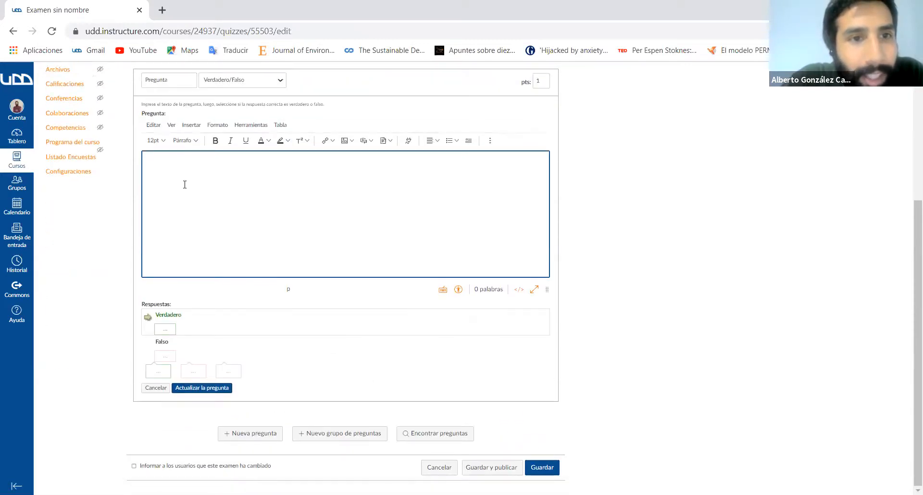
- Try marking Falso as the correct answer, restore Verdadero, and open the comments for correct answers
{"action": "left_click", "coordinate": [148, 344]}
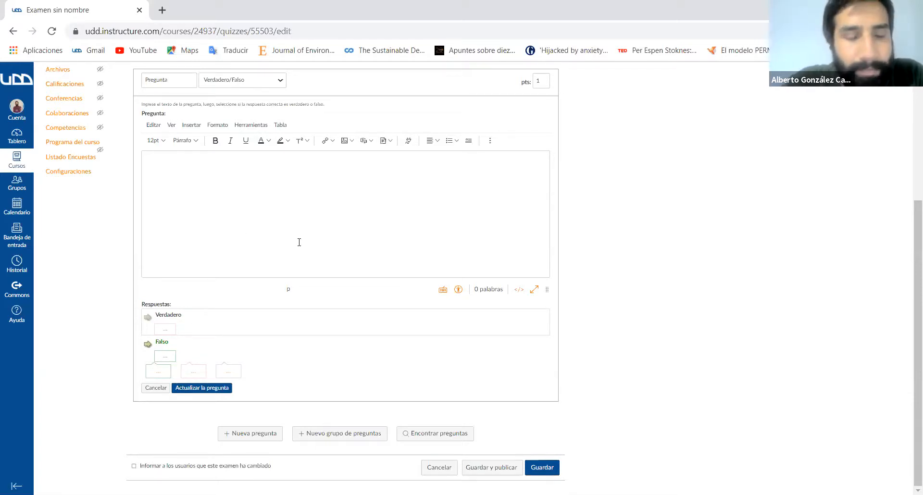
{"action": "left_click", "coordinate": [163, 374]}
{"action": "scroll", "coordinate": [252, 345], "scroll_direction": "down", "scroll_amount": 2}
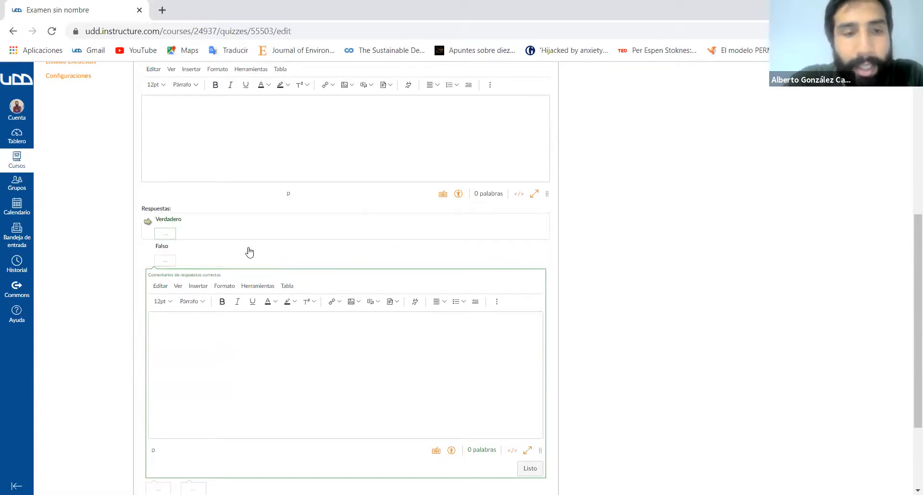
{"action": "scroll", "coordinate": [519, 345], "scroll_direction": "down", "scroll_amount": 3}
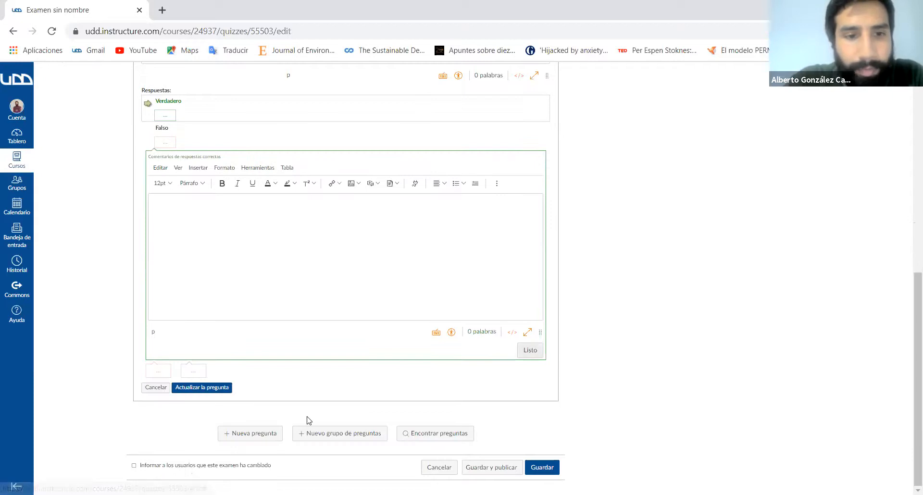
- Save the true/false question and add another new question to the exam
{"action": "left_click", "coordinate": [255, 434]}
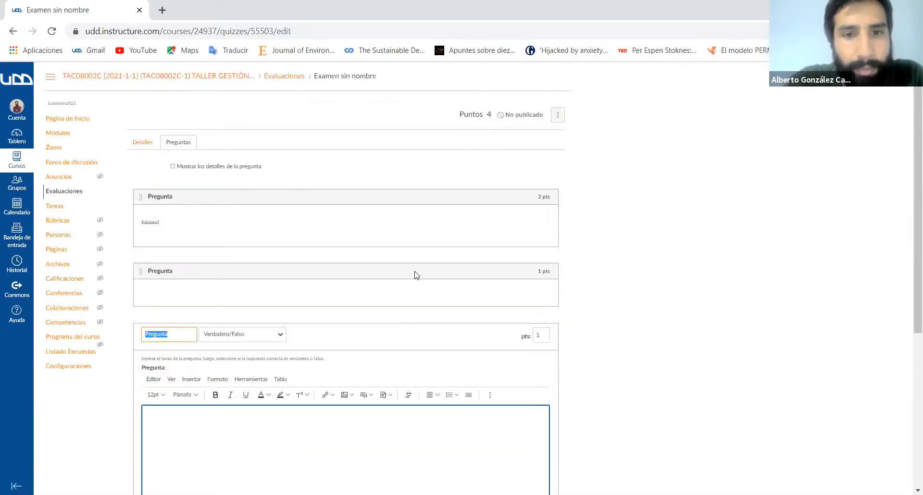
{"action": "scroll", "coordinate": [417, 274], "scroll_direction": "down", "scroll_amount": 1}
{"action": "mouse_move", "coordinate": [544, 207]}
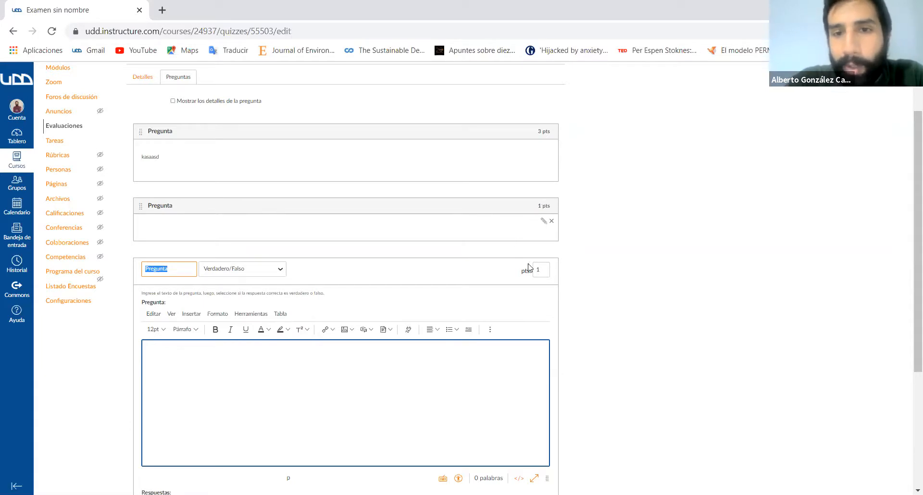
- Name the new question "Pregunta de alternativa"
{"action": "left_click", "coordinate": [544, 271]}
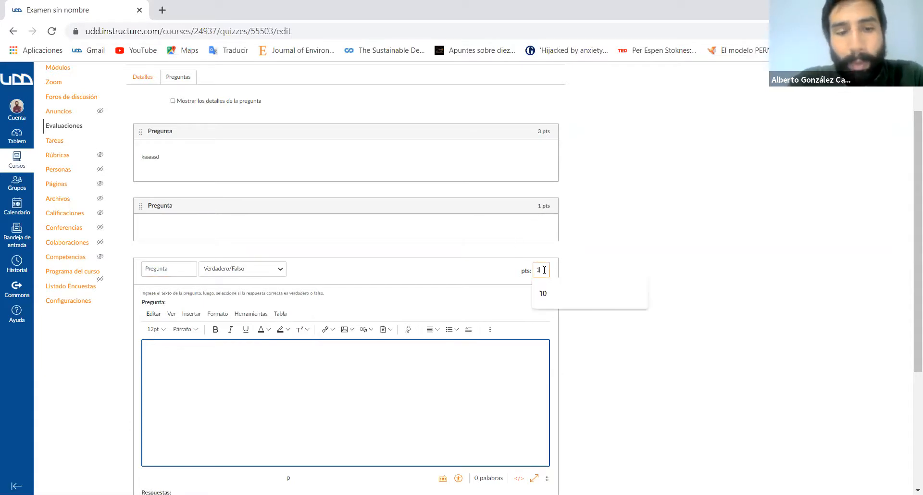
{"action": "left_click", "coordinate": [173, 267]}
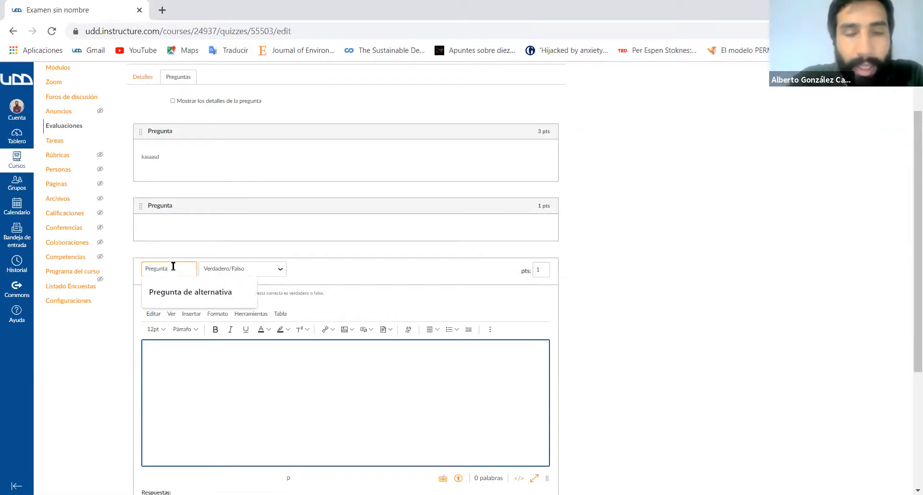
{"action": "key", "text": "BackSpace"}
{"action": "key", "text": "BackSpace"}
{"action": "key", "text": "BackSpace"}
{"action": "key", "text": "BackSpace"}
{"action": "key", "text": "BackSpace"}
{"action": "key", "text": "BackSpace"}
{"action": "key", "text": "BackSpace"}
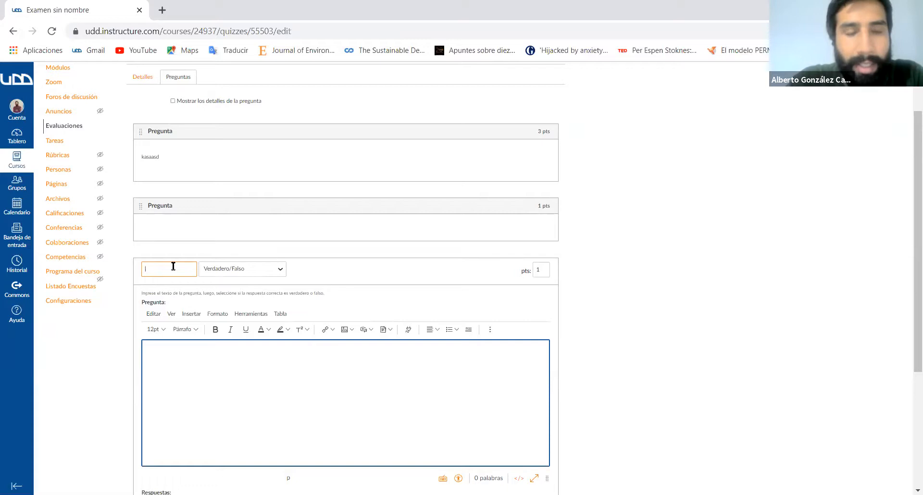
{"action": "type", "text": "Pr"}
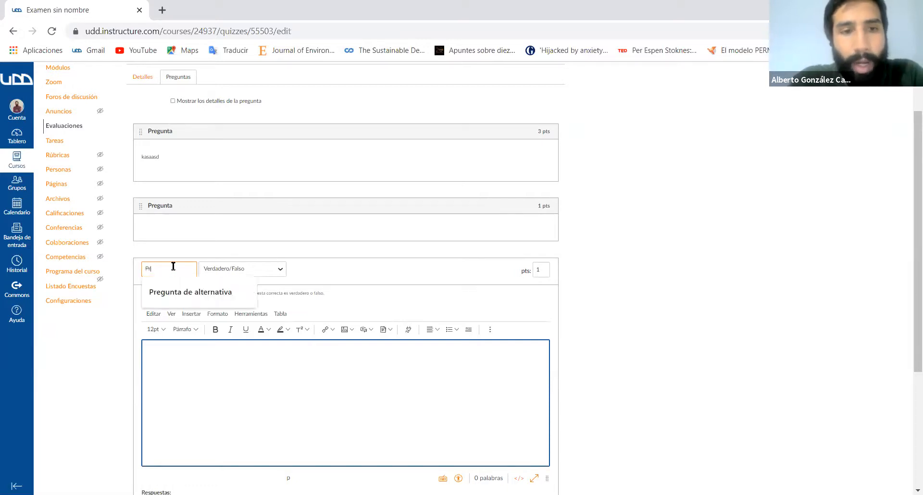
{"action": "left_click", "coordinate": [182, 292]}
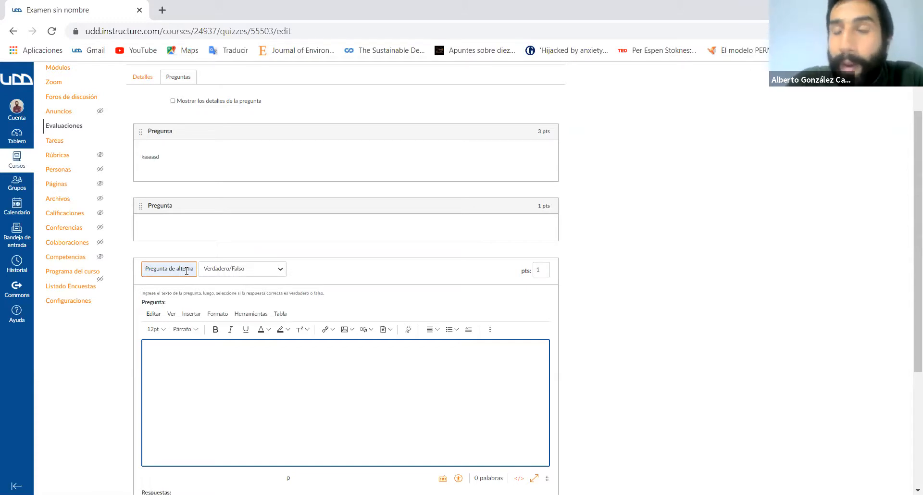
- Replace the question's name with "Caso Clinico"
{"action": "double_click", "coordinate": [186, 271]}
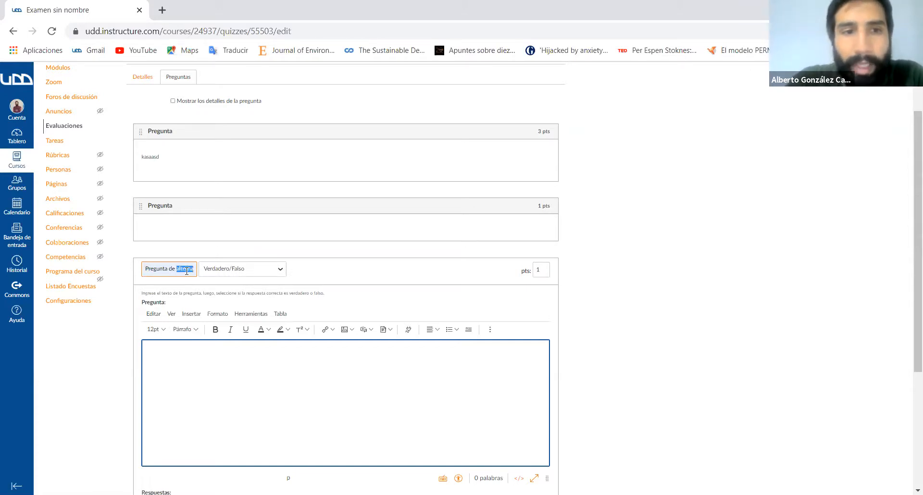
{"action": "double_click", "coordinate": [186, 271]}
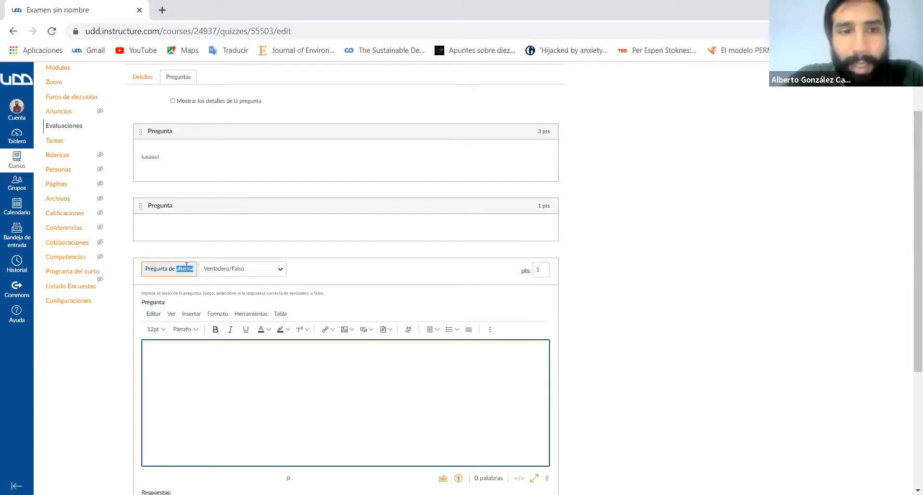
{"action": "triple_click", "coordinate": [187, 266]}
{"action": "key", "text": "BackSpace"}
{"action": "type", "text": "Pr"}
{"action": "key", "text": "BackSpace"}
{"action": "key", "text": "BackSpace"}
{"action": "type", "text": "Caso Clinico"}
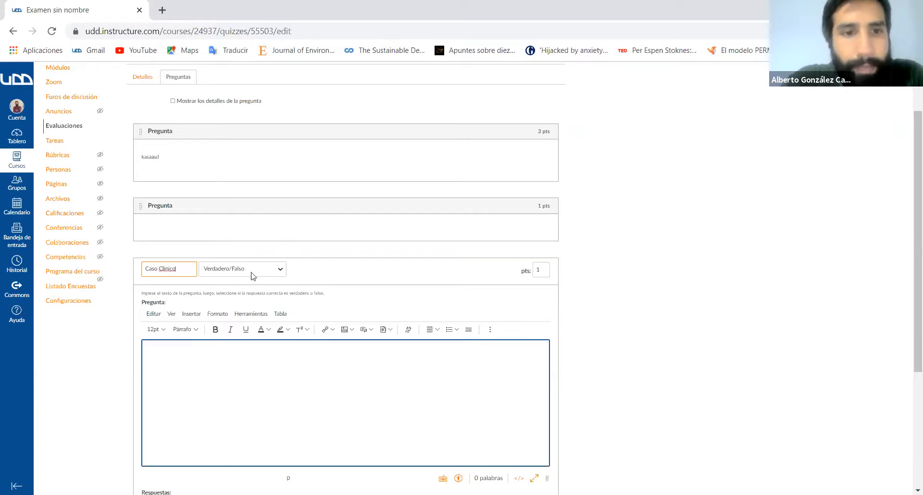
- Change the question's type to Respuestas múltiples and name it "Respuetas multiples"
{"action": "left_click", "coordinate": [251, 275]}
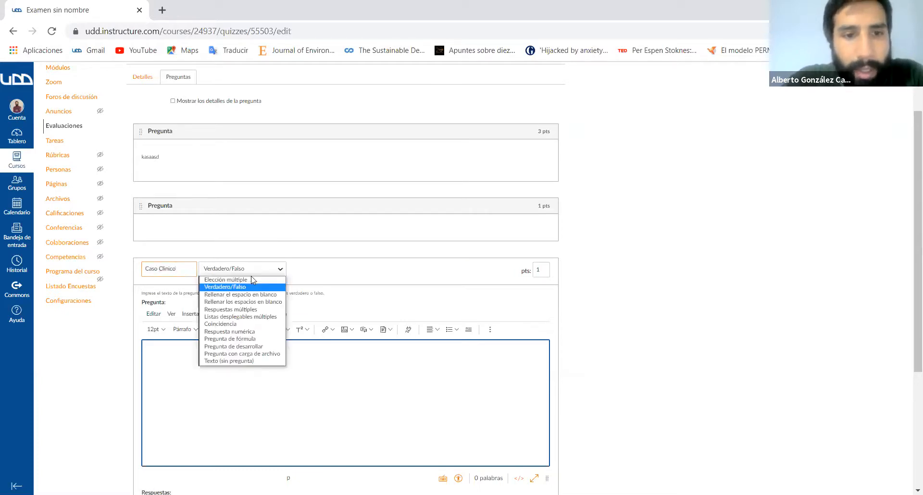
{"action": "left_click", "coordinate": [251, 310]}
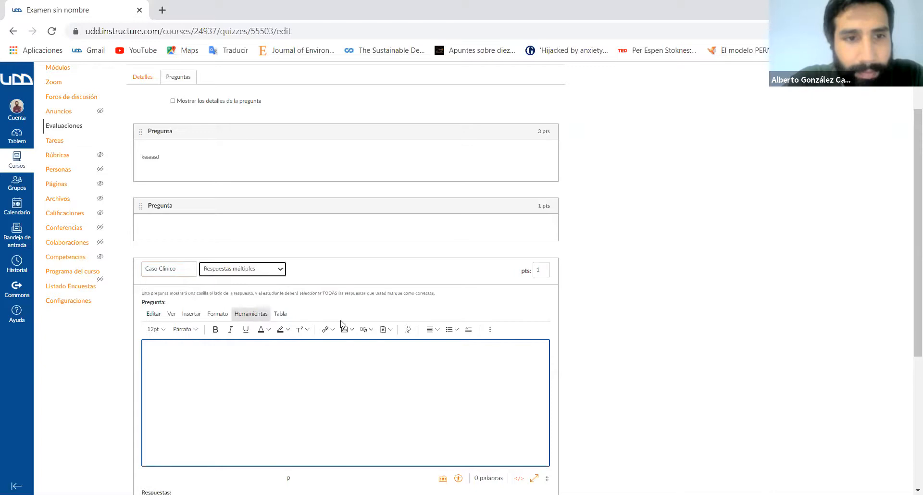
{"action": "left_click", "coordinate": [187, 269]}
{"action": "key", "text": "BackSpace"}
{"action": "key", "text": "BackSpace"}
{"action": "key", "text": "BackSpace"}
{"action": "key", "text": "BackSpace"}
{"action": "key", "text": "BackSpace"}
{"action": "key", "text": "BackSpace"}
{"action": "key", "text": "BackSpace"}
{"action": "key", "text": "BackSpace"}
{"action": "key", "text": "BackSpace"}
{"action": "key", "text": "BackSpace"}
{"action": "key", "text": "BackSpace"}
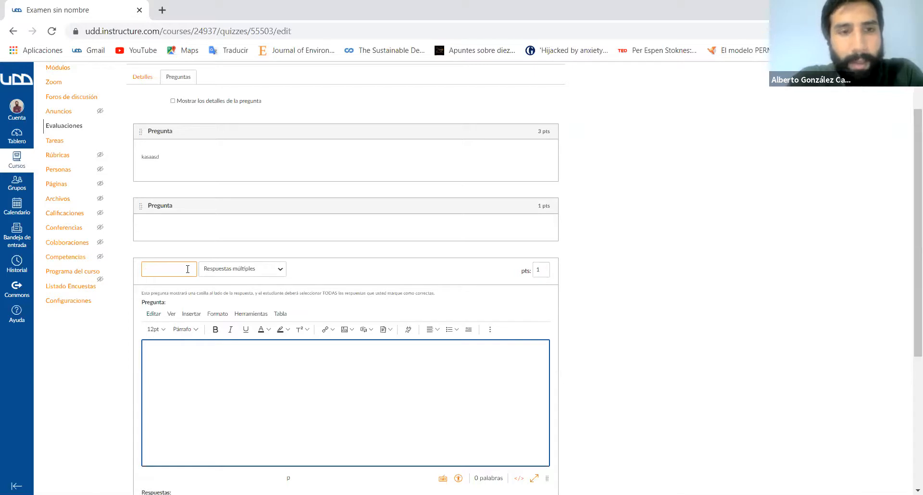
{"action": "type", "text": "Respuetas multiples"}
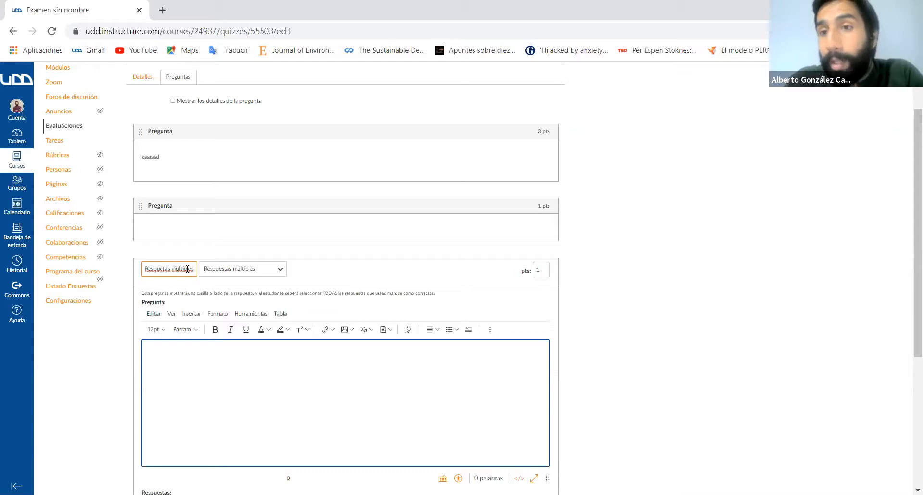
- Set the multiple-answers question's value to 2 points
{"action": "left_click", "coordinate": [292, 362]}
{"action": "scroll", "coordinate": [567, 250], "scroll_direction": "down", "scroll_amount": 1}
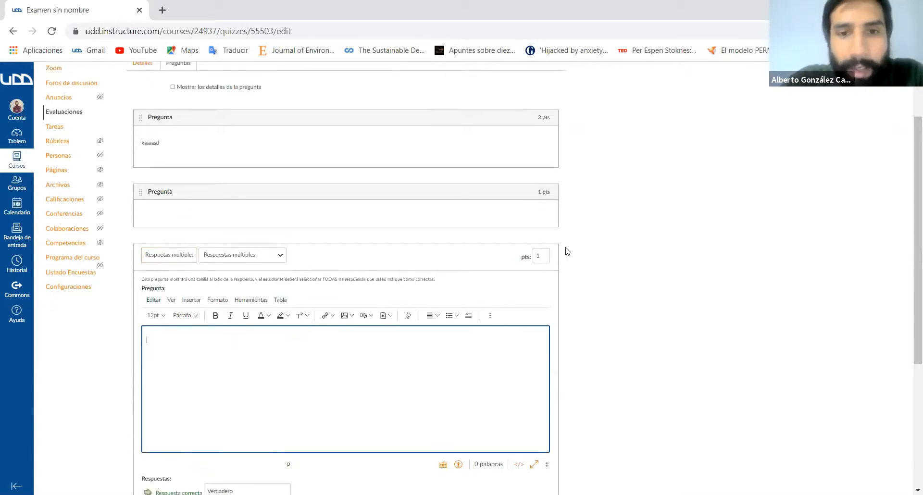
{"action": "left_click", "coordinate": [541, 243]}
{"action": "key", "text": "BackSpace"}
{"action": "type", "text": "2"}
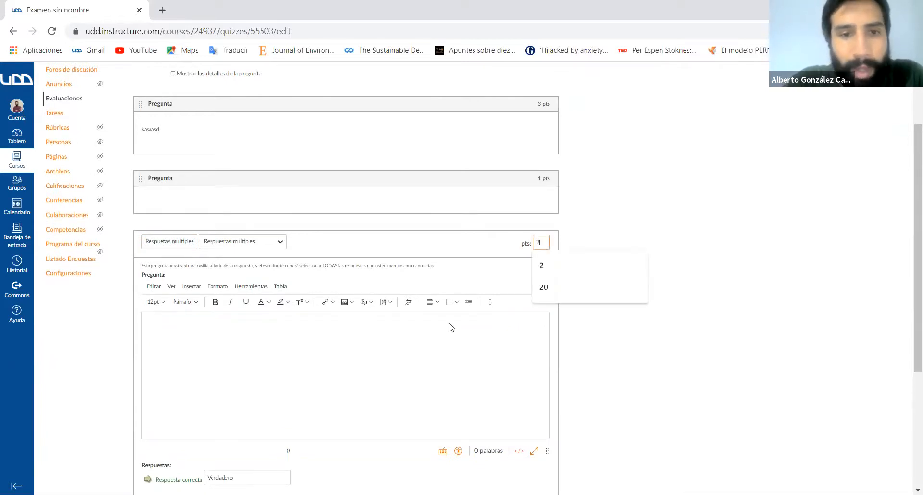
- Add a third, blank possible answer to the multiple-answers question
{"action": "left_click", "coordinate": [223, 326]}
{"action": "scroll", "coordinate": [223, 326], "scroll_direction": "down", "scroll_amount": 2}
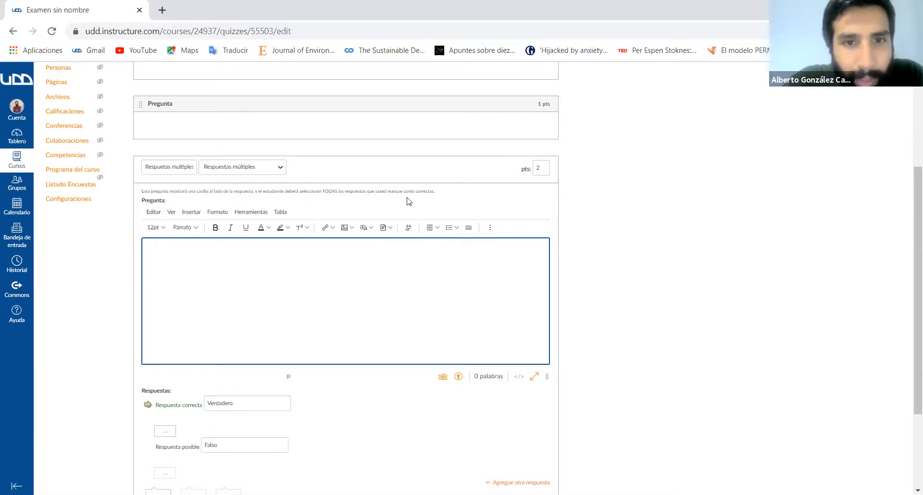
{"action": "scroll", "coordinate": [315, 289], "scroll_direction": "down", "scroll_amount": 3}
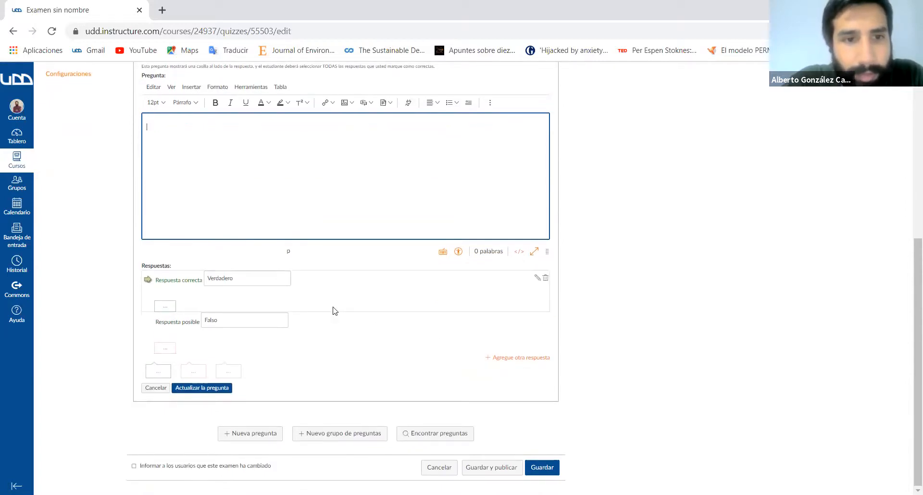
{"action": "scroll", "coordinate": [332, 309], "scroll_direction": "up", "scroll_amount": 4}
{"action": "scroll", "coordinate": [332, 309], "scroll_direction": "down", "scroll_amount": 2}
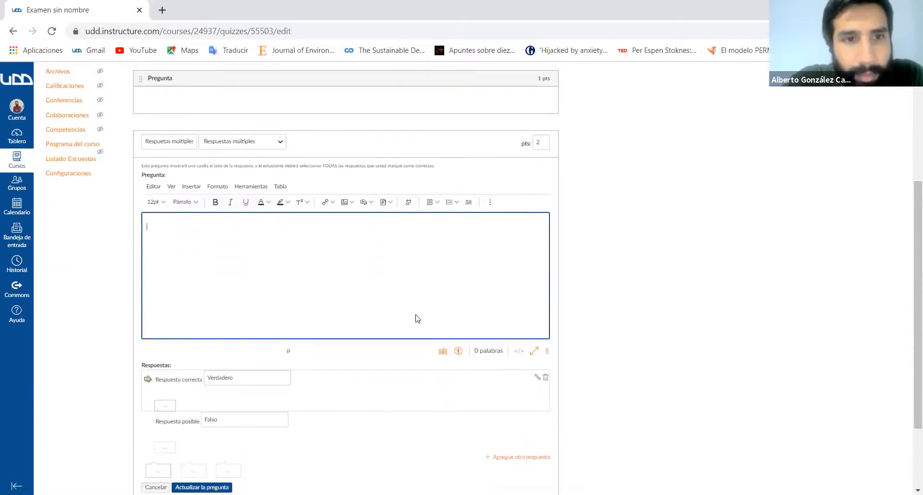
{"action": "left_click", "coordinate": [515, 431]}
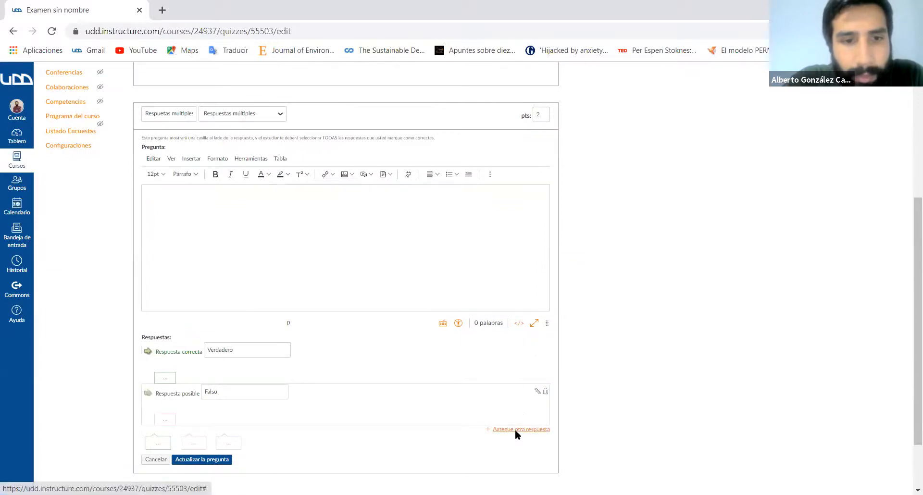
{"action": "scroll", "coordinate": [382, 352], "scroll_direction": "down", "scroll_amount": 1}
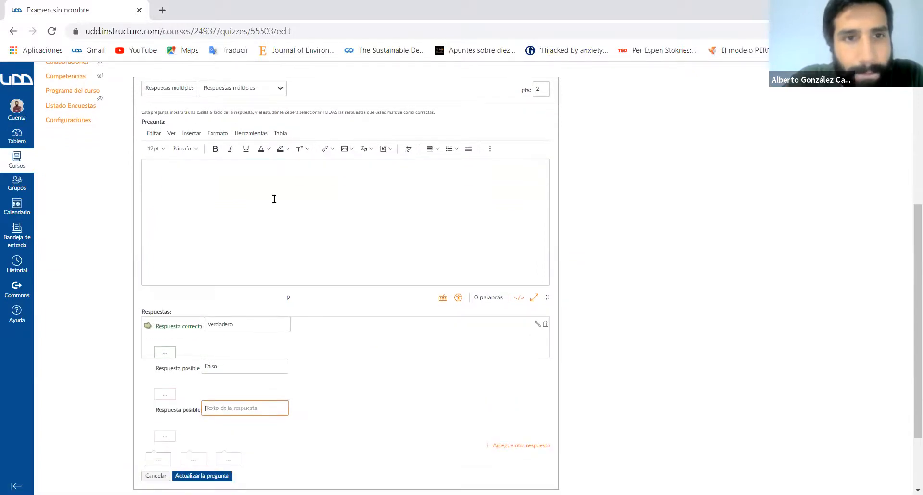
{"action": "left_click", "coordinate": [274, 90]}
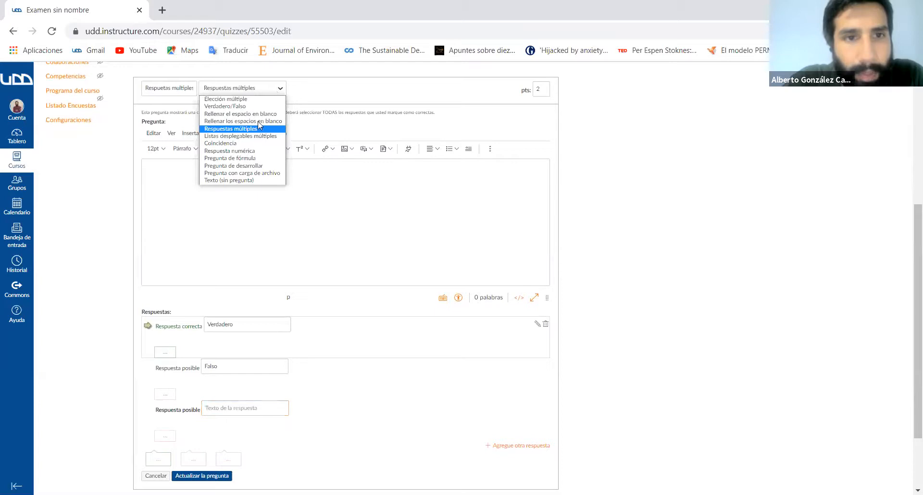
{"action": "left_click", "coordinate": [241, 129]}
{"action": "left_click", "coordinate": [194, 179]}
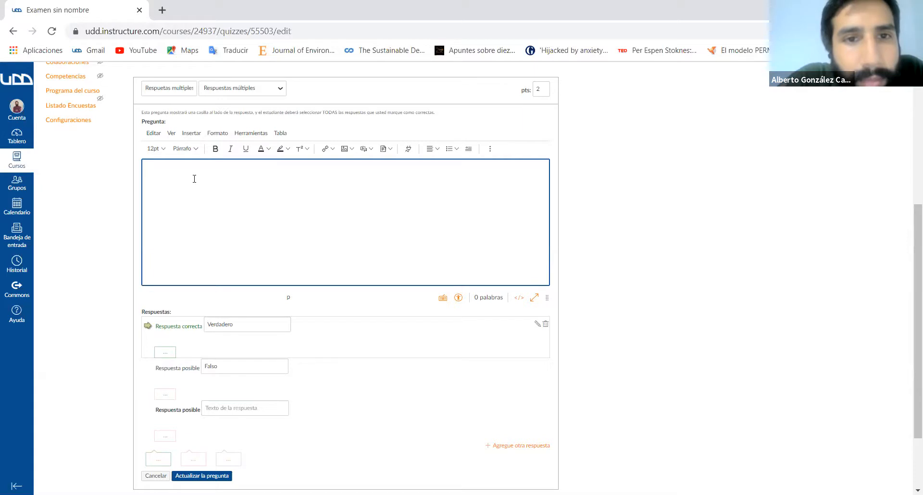
- Clear the texts Verdadero and Falso from the first two answers
{"action": "scroll", "coordinate": [194, 178], "scroll_direction": "down", "scroll_amount": 1}
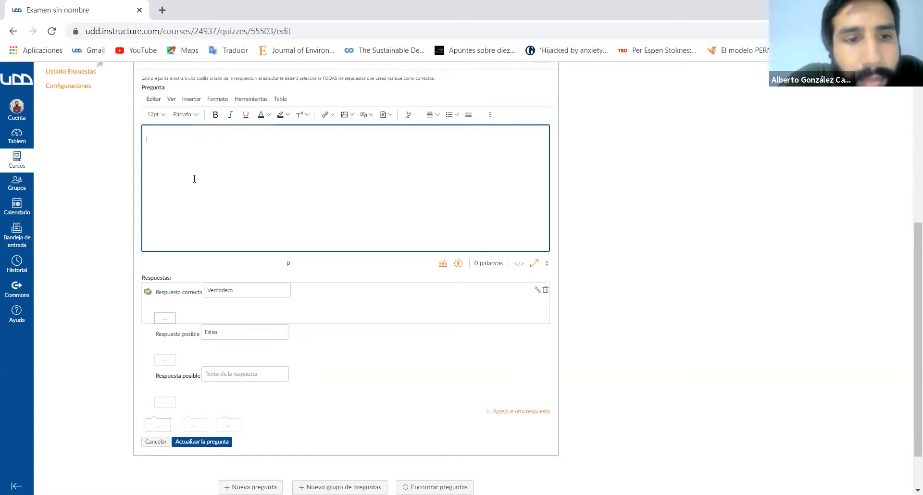
{"action": "left_click", "coordinate": [250, 292]}
{"action": "key", "text": "ctrl+a"}
{"action": "key", "text": "BackSpace"}
{"action": "left_click", "coordinate": [236, 330]}
{"action": "key", "text": "ctrl+a"}
{"action": "key", "text": "BackSpace"}
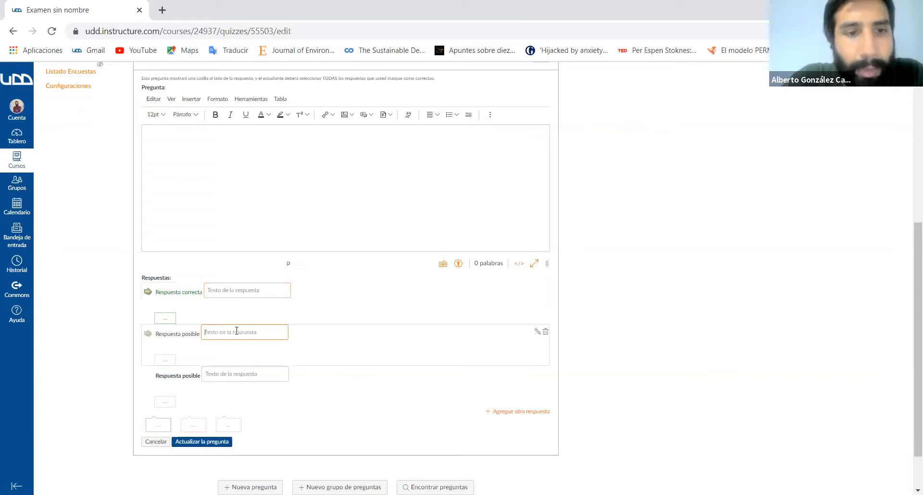
- Add two more blank possible answers to the multiple-answers question
{"action": "left_click", "coordinate": [517, 411]}
{"action": "scroll", "coordinate": [478, 362], "scroll_direction": "down", "scroll_amount": 1}
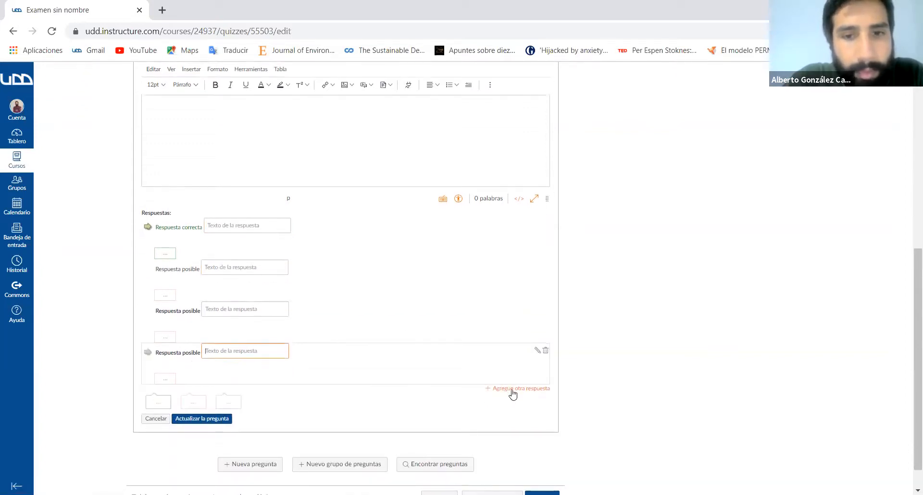
{"action": "left_click", "coordinate": [511, 388]}
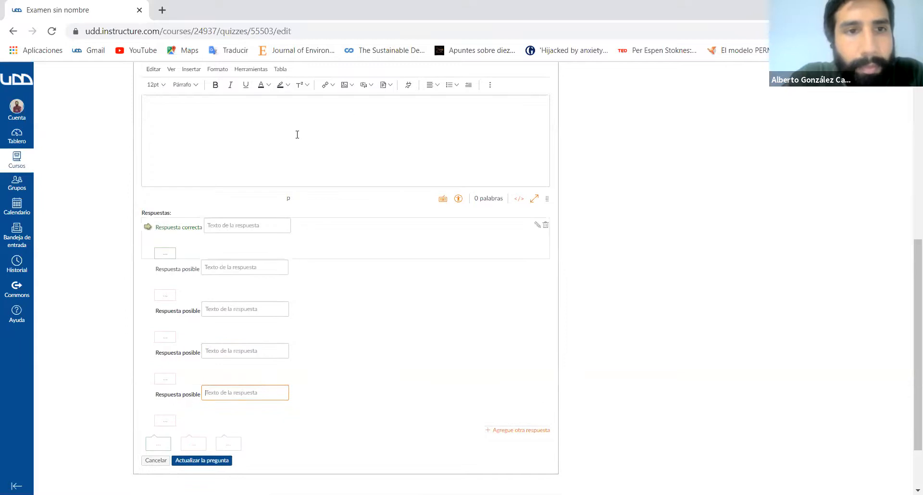
- Mark the second through fifth answers of the multiple-answers question as correct
{"action": "scroll", "coordinate": [288, 144], "scroll_direction": "up", "scroll_amount": 2}
{"action": "left_click", "coordinate": [187, 186]}
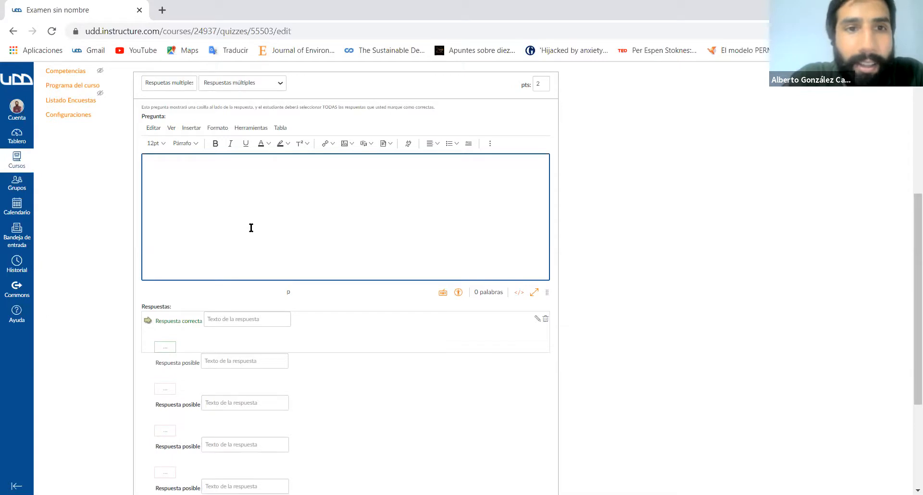
{"action": "scroll", "coordinate": [259, 220], "scroll_direction": "down", "scroll_amount": 3}
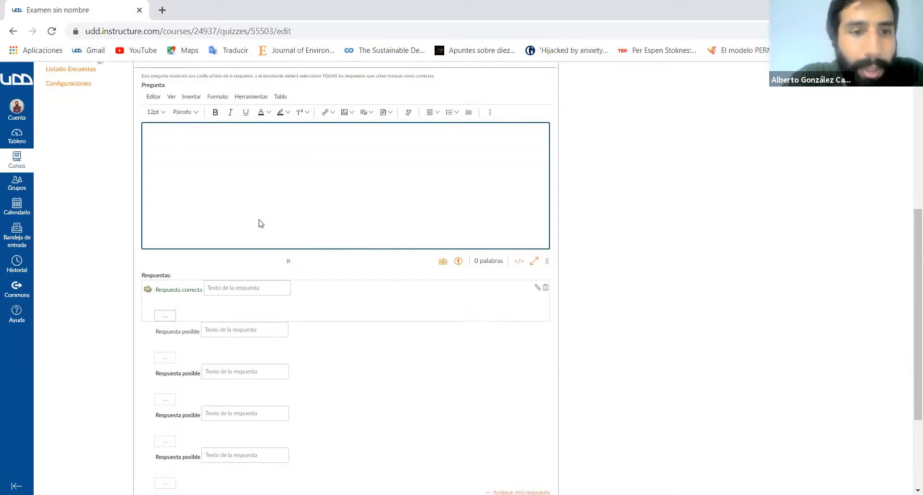
{"action": "left_click", "coordinate": [146, 254]}
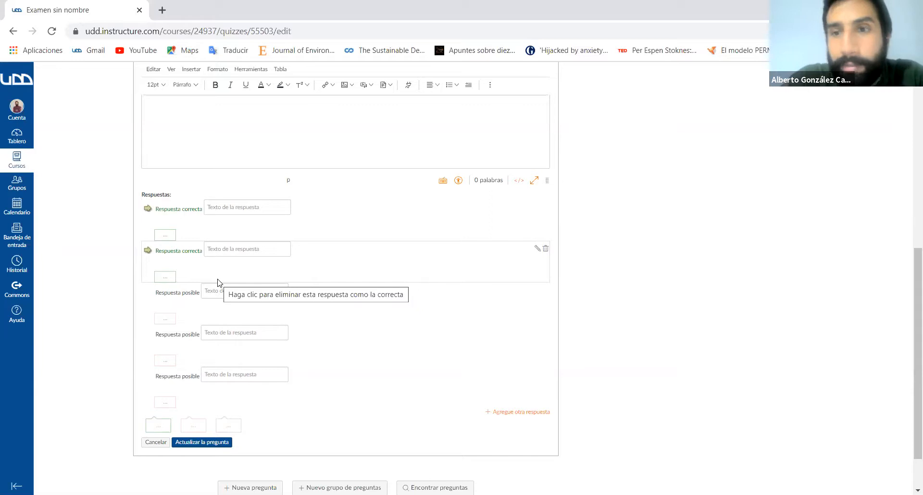
{"action": "left_click", "coordinate": [147, 294]}
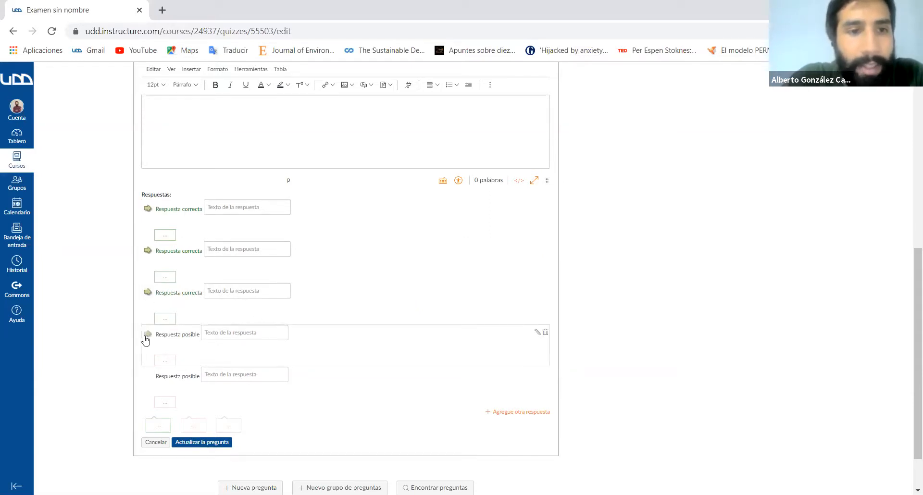
{"action": "left_click", "coordinate": [146, 336]}
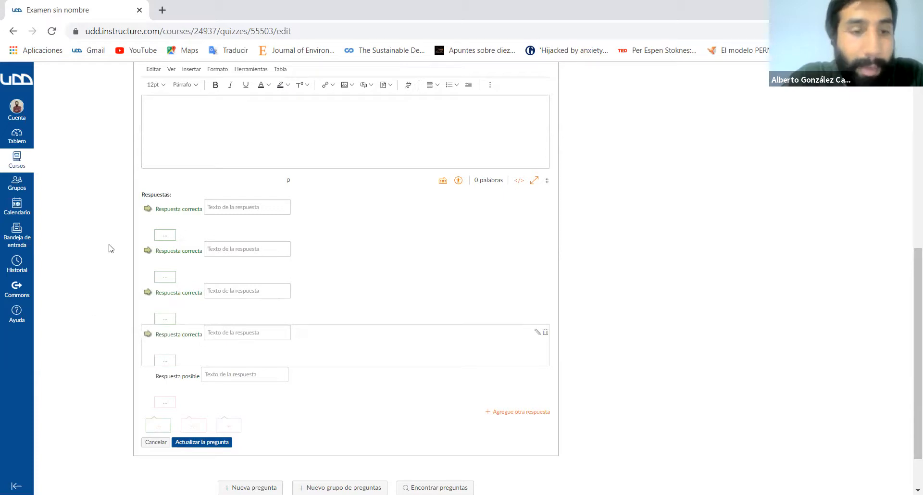
{"action": "left_click", "coordinate": [148, 377]}
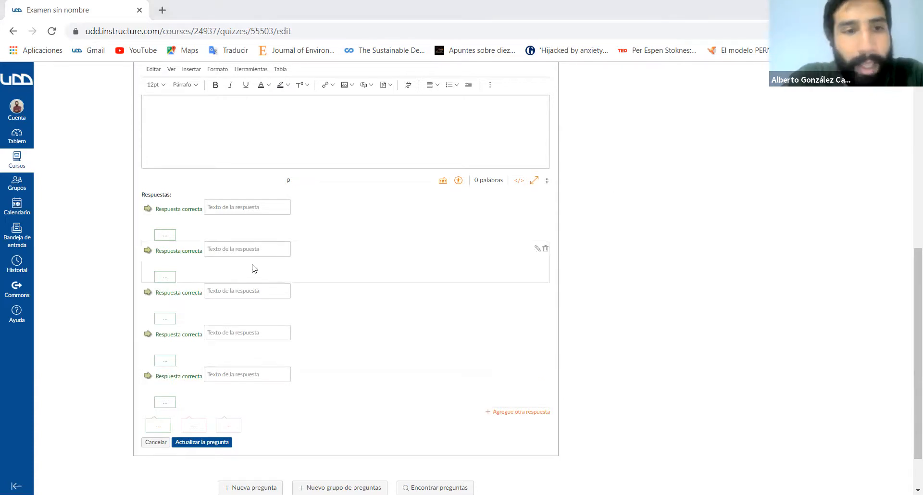
- Leave only the first and fourth answers of the multiple-answers question marked as correct
{"action": "left_click", "coordinate": [148, 335]}
{"action": "left_click", "coordinate": [148, 292]}
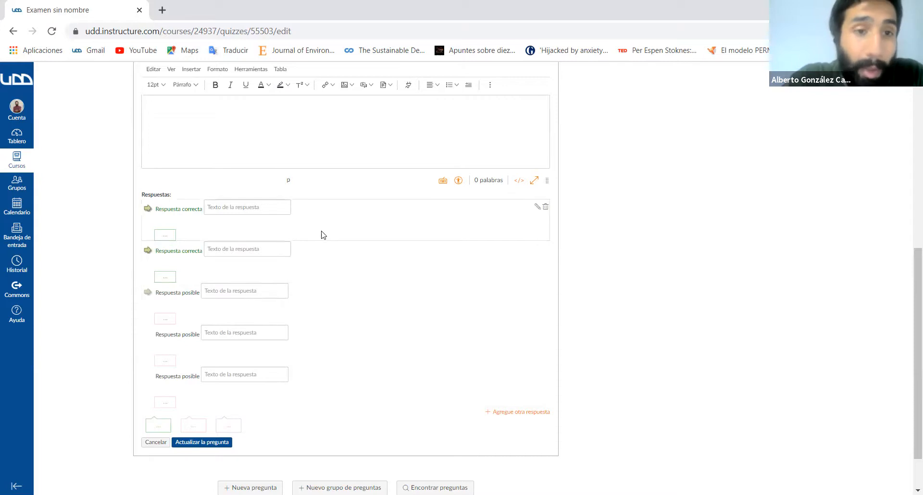
{"action": "scroll", "coordinate": [284, 227], "scroll_direction": "up", "scroll_amount": 3}
{"action": "left_click", "coordinate": [263, 226]}
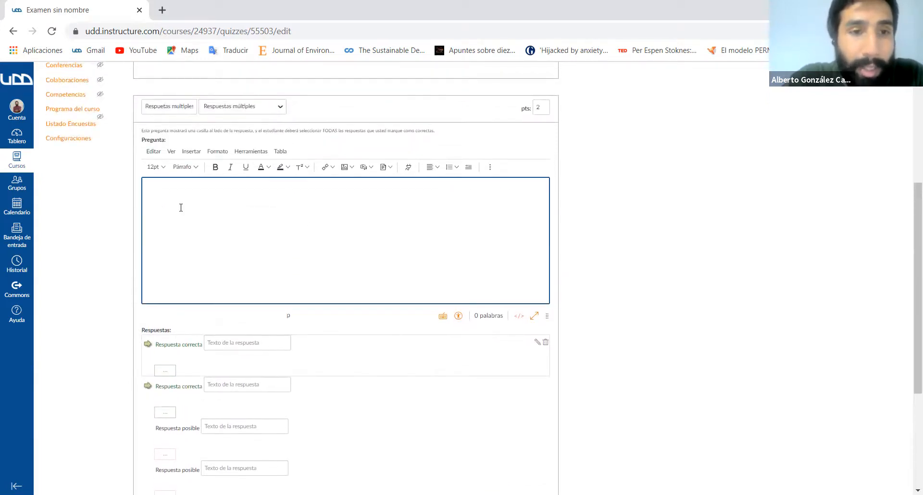
{"action": "scroll", "coordinate": [180, 207], "scroll_direction": "down", "scroll_amount": 2}
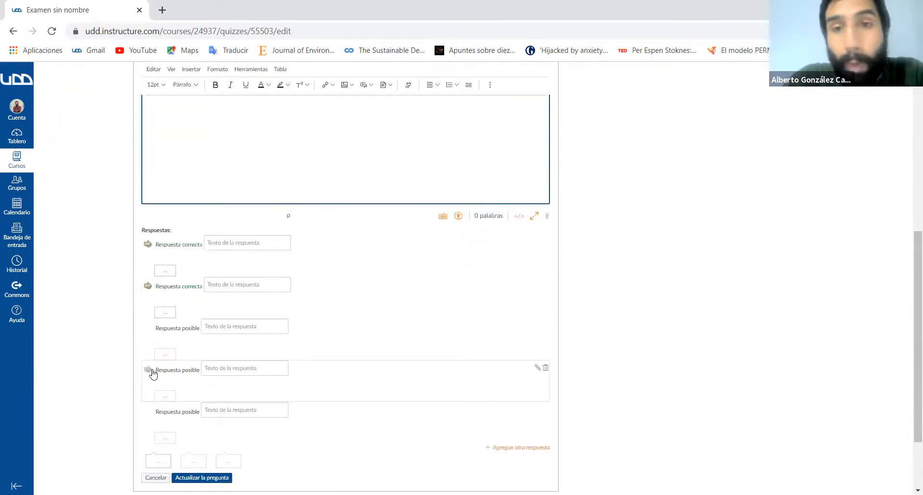
{"action": "left_click", "coordinate": [149, 288]}
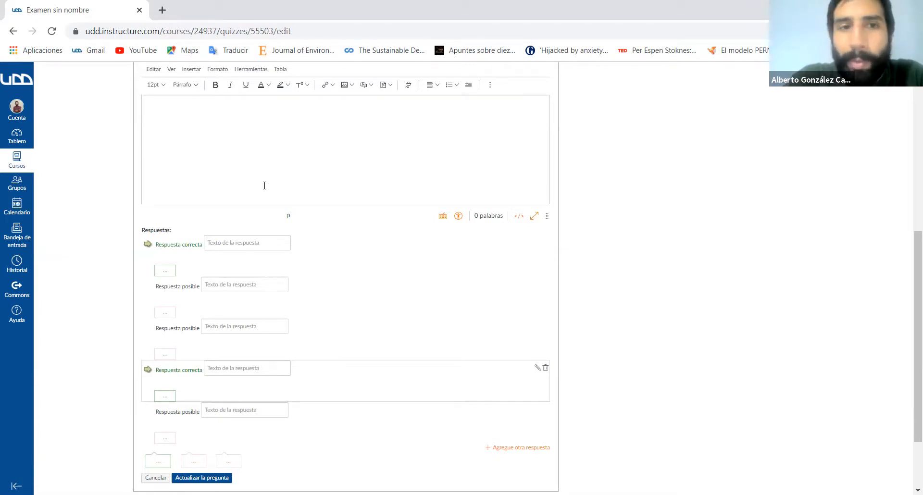
- Save the multiple-answers question in the exam with its question text left blank
{"action": "scroll", "coordinate": [204, 198], "scroll_direction": "up", "scroll_amount": 2}
{"action": "scroll", "coordinate": [204, 198], "scroll_direction": "up", "scroll_amount": 1}
{"action": "left_click", "coordinate": [200, 196]}
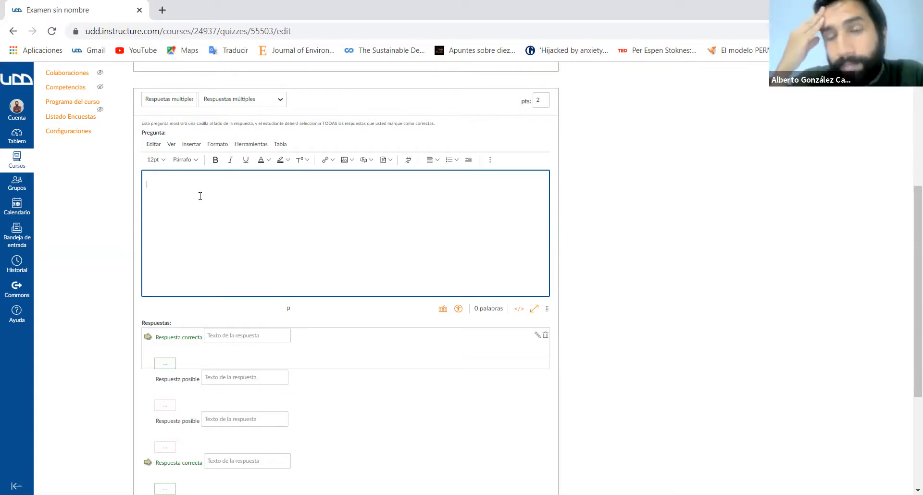
{"action": "scroll", "coordinate": [200, 195], "scroll_direction": "down", "scroll_amount": 2}
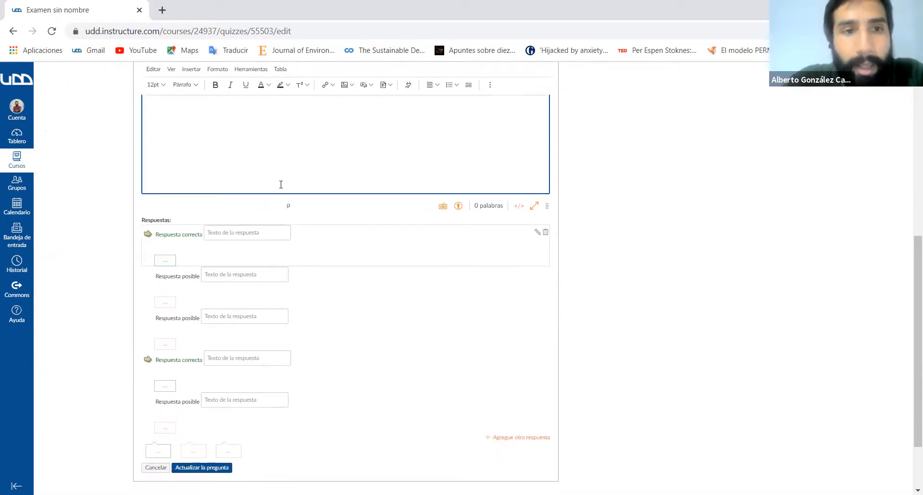
{"action": "scroll", "coordinate": [192, 202], "scroll_direction": "up", "scroll_amount": 2}
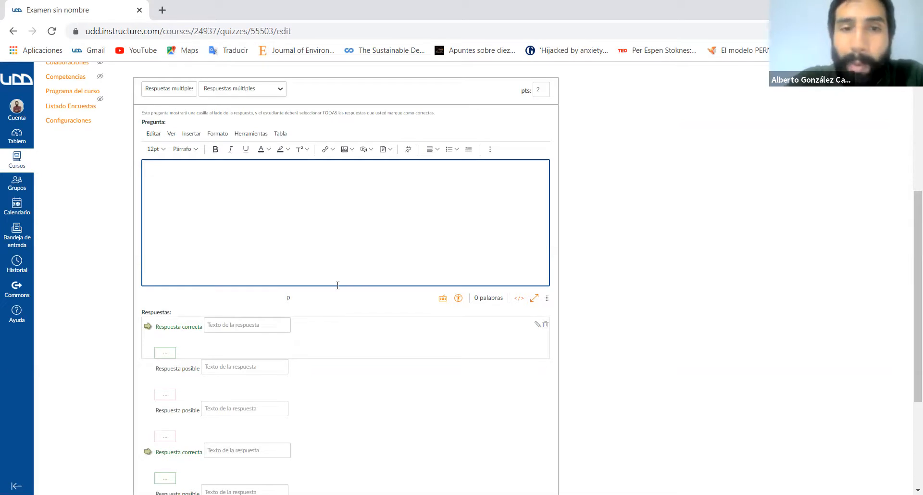
{"action": "scroll", "coordinate": [338, 286], "scroll_direction": "down", "scroll_amount": 3}
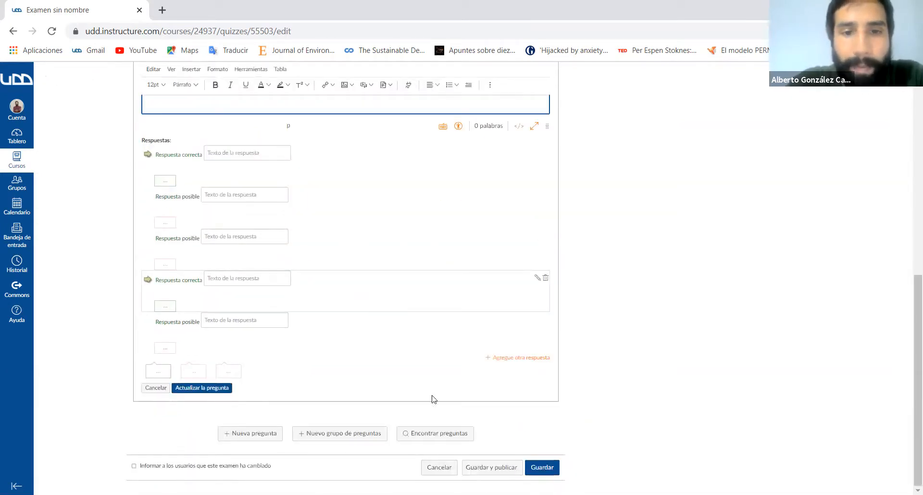
{"action": "left_click", "coordinate": [203, 392]}
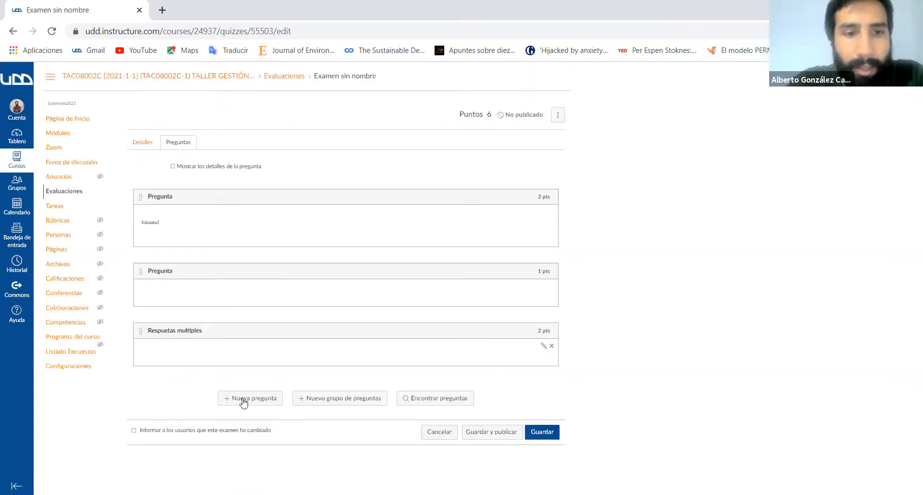
- Add a new question of type Pregunta de desarrollar worth 10 points
{"action": "left_click", "coordinate": [245, 399]}
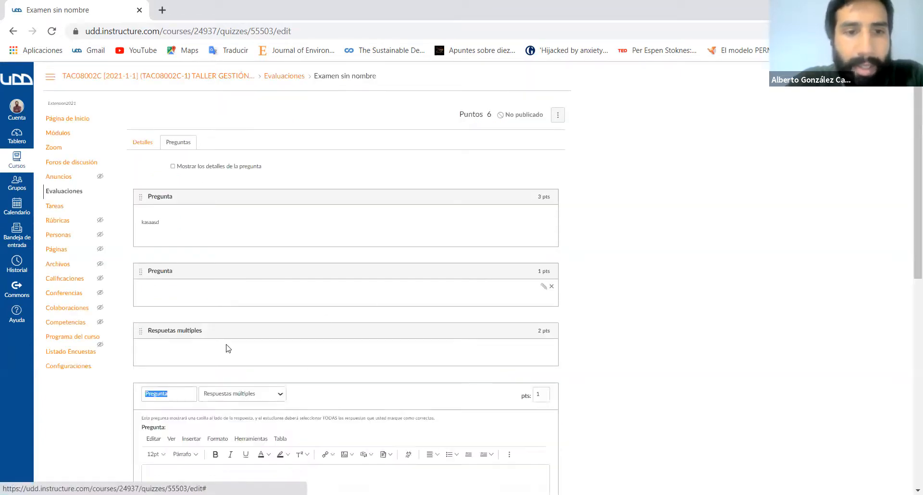
{"action": "left_click", "coordinate": [275, 299]}
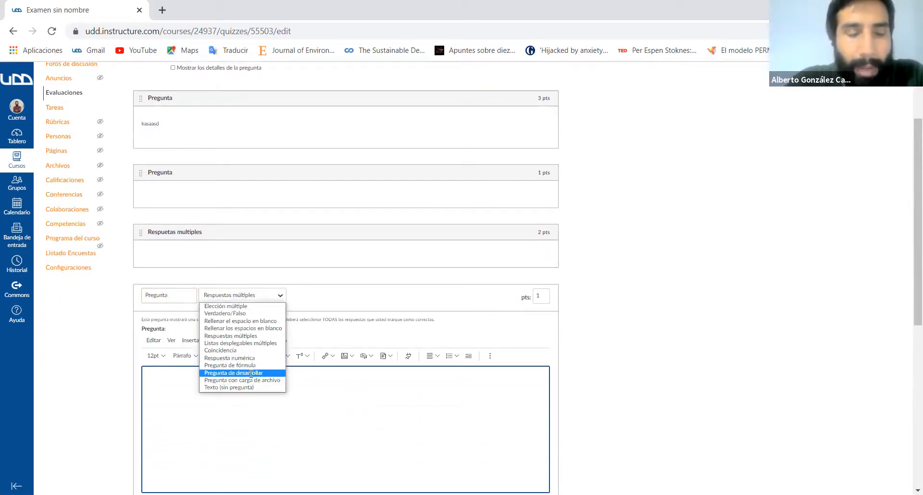
{"action": "left_click", "coordinate": [251, 374]}
{"action": "scroll", "coordinate": [247, 382], "scroll_direction": "down", "scroll_amount": 3}
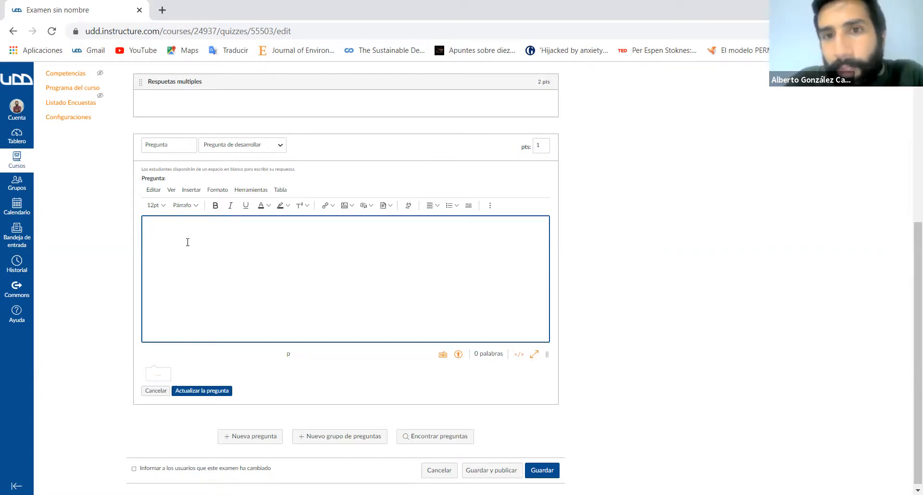
{"action": "left_click", "coordinate": [542, 144]}
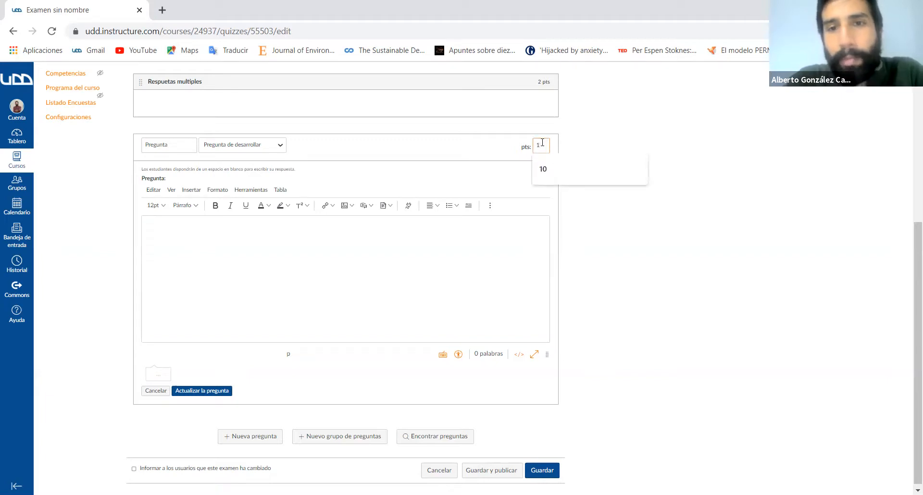
{"action": "left_click", "coordinate": [546, 167]}
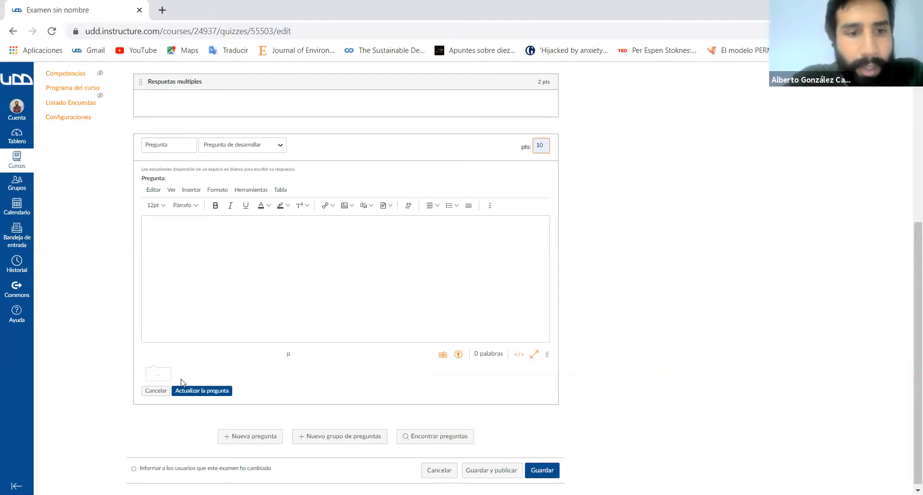
- Enter "dsda" as the essay question's text and save the question
{"action": "left_click", "coordinate": [240, 268]}
{"action": "type", "text": "dsda"}
{"action": "left_click", "coordinate": [206, 391]}
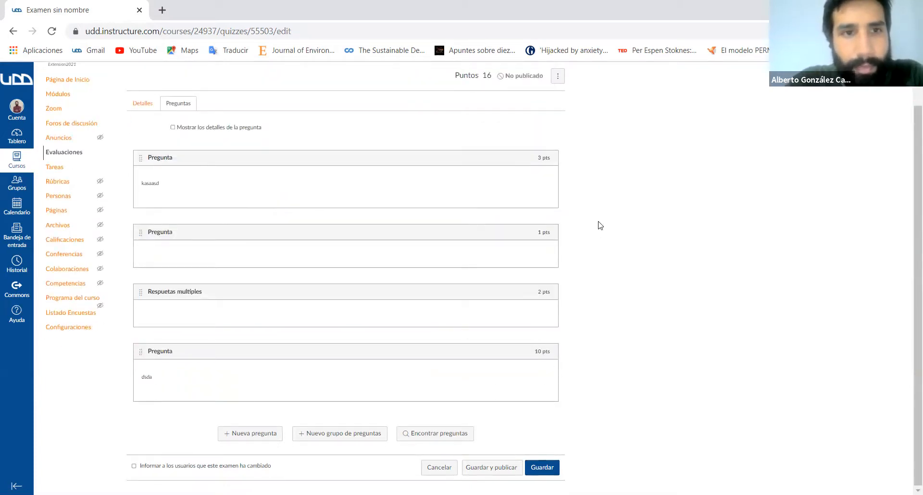
- In the exam details, set the title to Control 1 and enter "asdca" as the instructions
{"action": "scroll", "coordinate": [600, 226], "scroll_direction": "up", "scroll_amount": 1}
{"action": "scroll", "coordinate": [601, 225], "scroll_direction": "down", "scroll_amount": 1}
{"action": "scroll", "coordinate": [600, 226], "scroll_direction": "up", "scroll_amount": 1}
{"action": "left_click", "coordinate": [143, 141]}
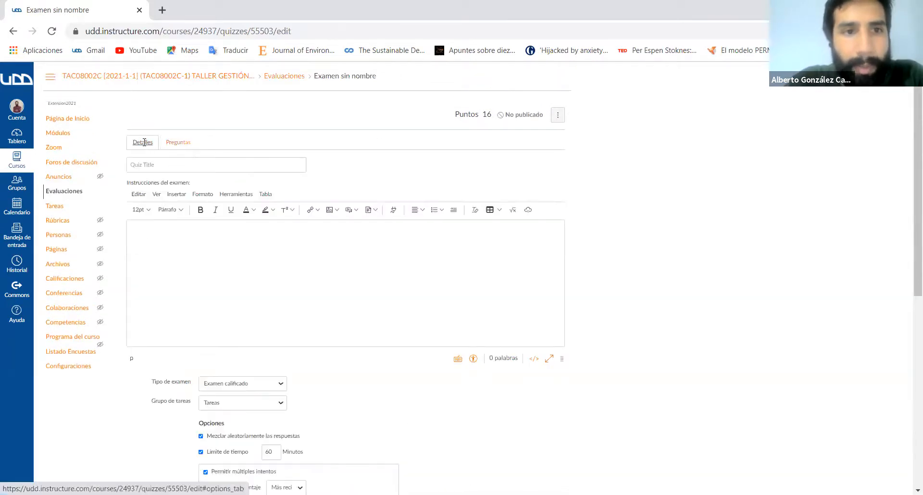
{"action": "left_click", "coordinate": [222, 166]}
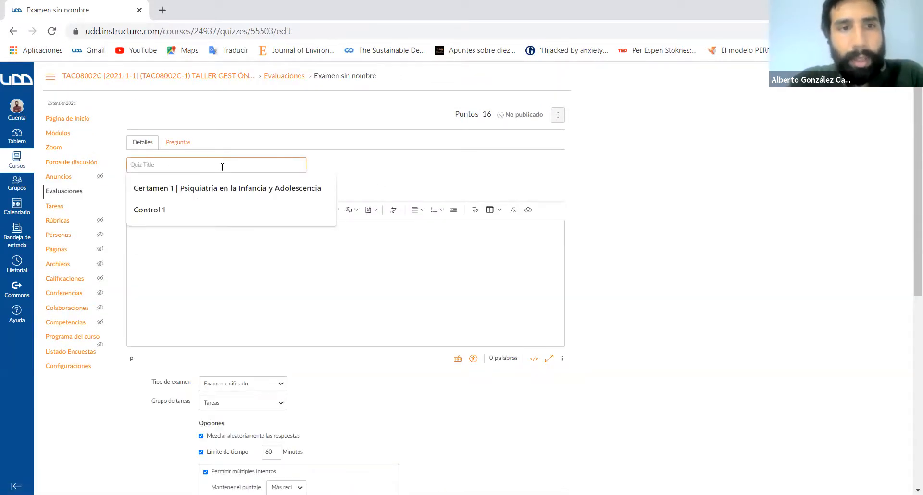
{"action": "left_click", "coordinate": [186, 204]}
{"action": "left_click", "coordinate": [181, 235]}
{"action": "type", "text": "asdca"}
- Review the exam's options and assignment dates, and save the exam without publishing it
{"action": "scroll", "coordinate": [445, 358], "scroll_direction": "down", "scroll_amount": 2}
{"action": "scroll", "coordinate": [446, 357], "scroll_direction": "down", "scroll_amount": 5}
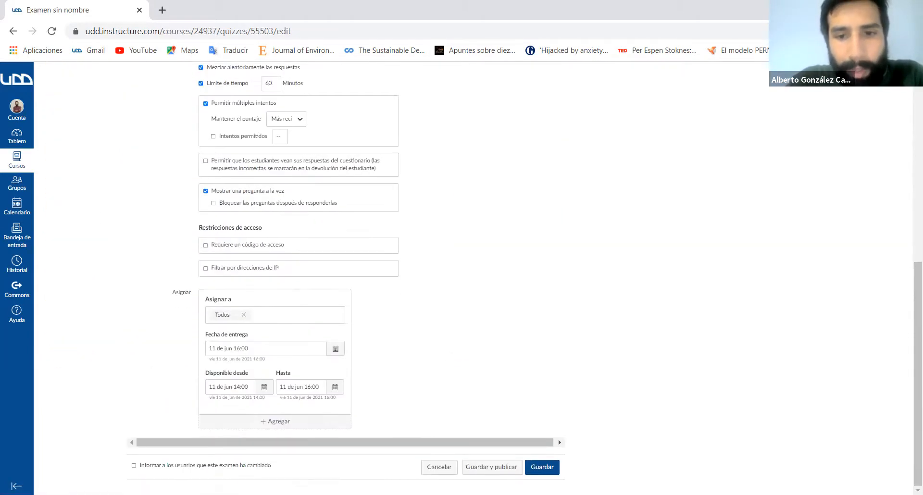
{"action": "scroll", "coordinate": [647, 437], "scroll_direction": "up", "scroll_amount": 7}
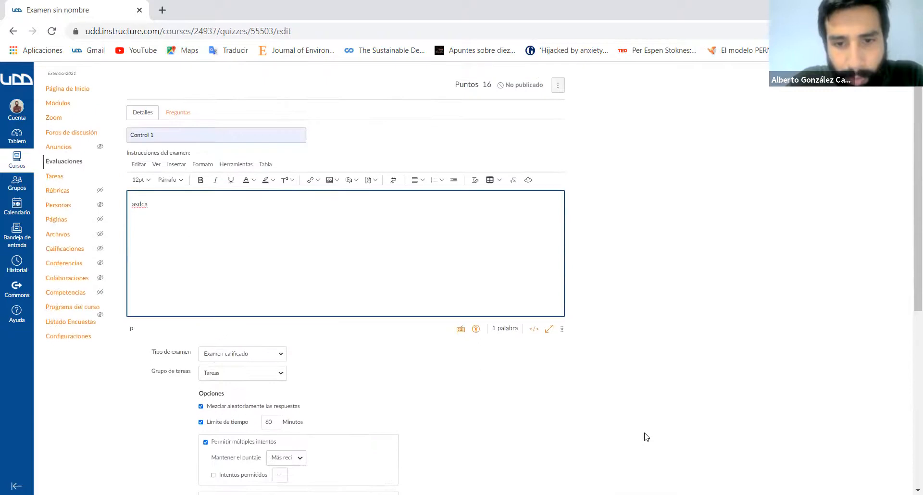
{"action": "scroll", "coordinate": [647, 437], "scroll_direction": "down", "scroll_amount": 3}
{"action": "scroll", "coordinate": [646, 437], "scroll_direction": "down", "scroll_amount": 2}
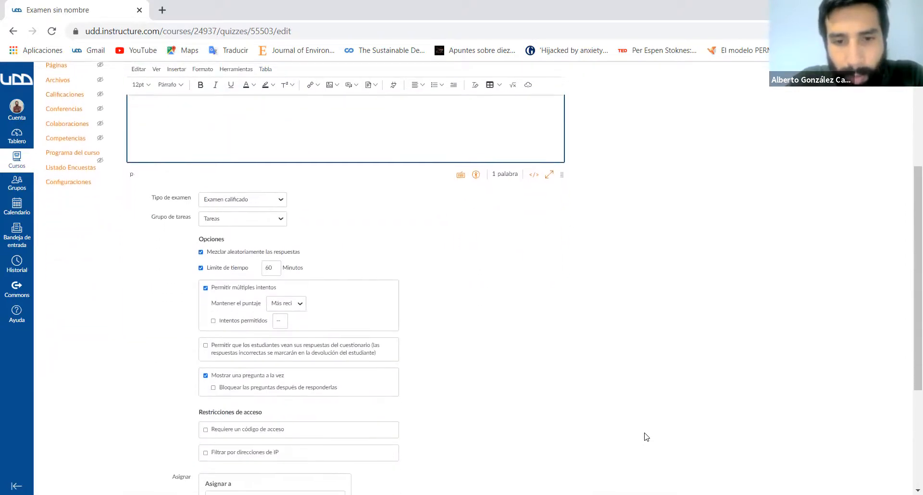
{"action": "scroll", "coordinate": [647, 437], "scroll_direction": "down", "scroll_amount": 2}
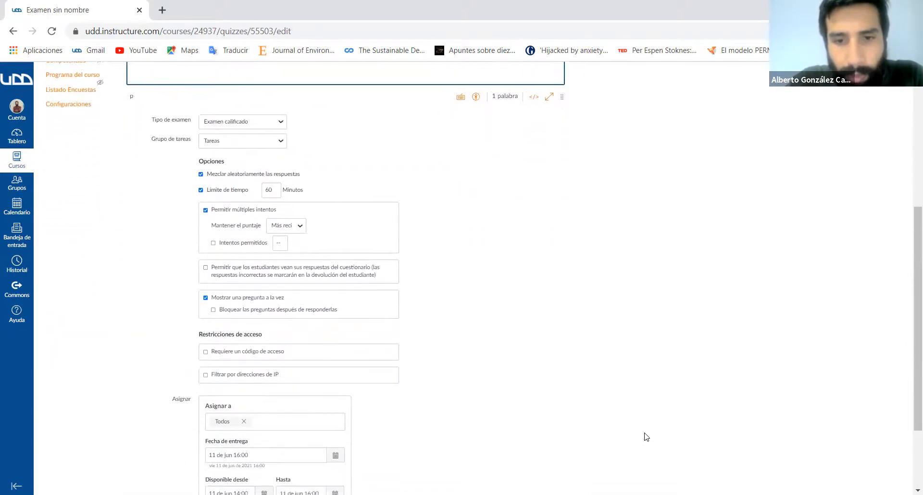
{"action": "scroll", "coordinate": [647, 437], "scroll_direction": "down", "scroll_amount": 1}
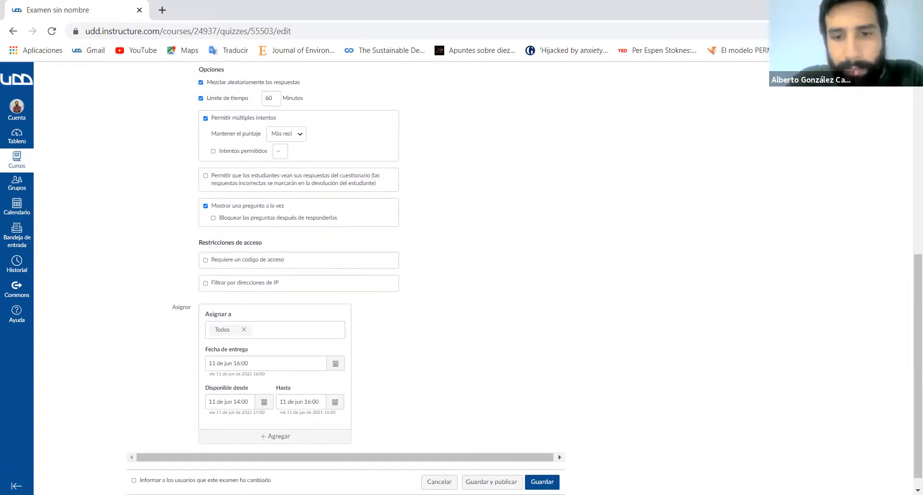
{"action": "left_click", "coordinate": [542, 482]}
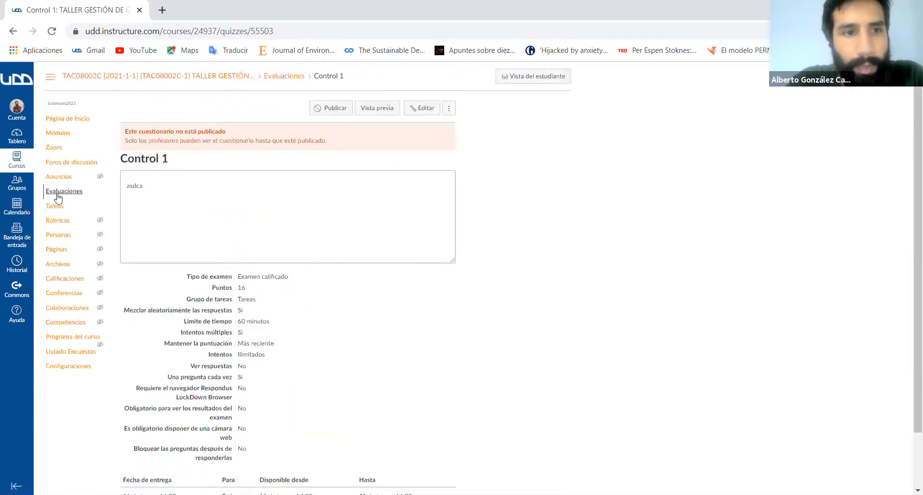
- Publish Control 1 from the course's evaluations list and return it to unpublished
{"action": "left_click", "coordinate": [57, 194]}
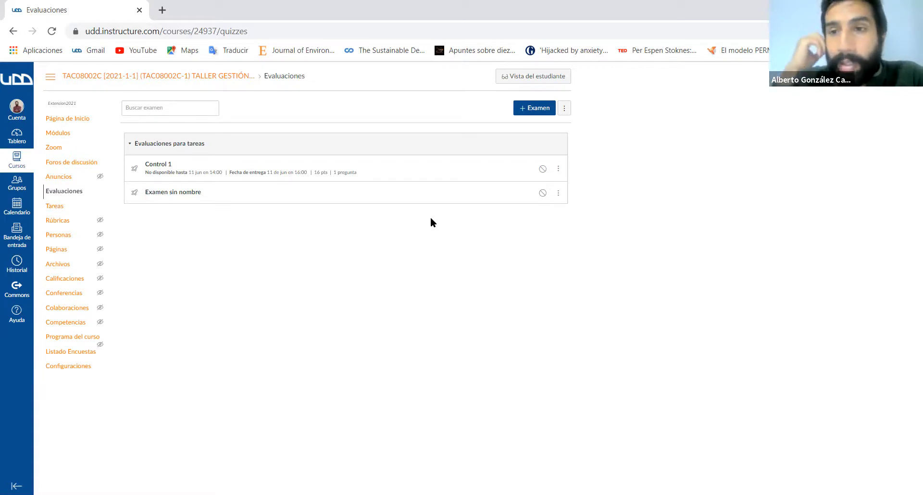
{"action": "left_click", "coordinate": [541, 171]}
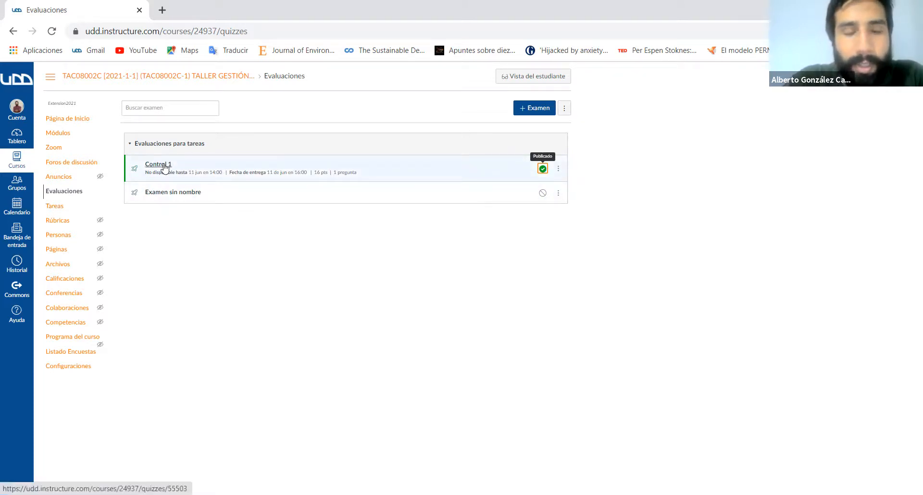
{"action": "left_click", "coordinate": [543, 168]}
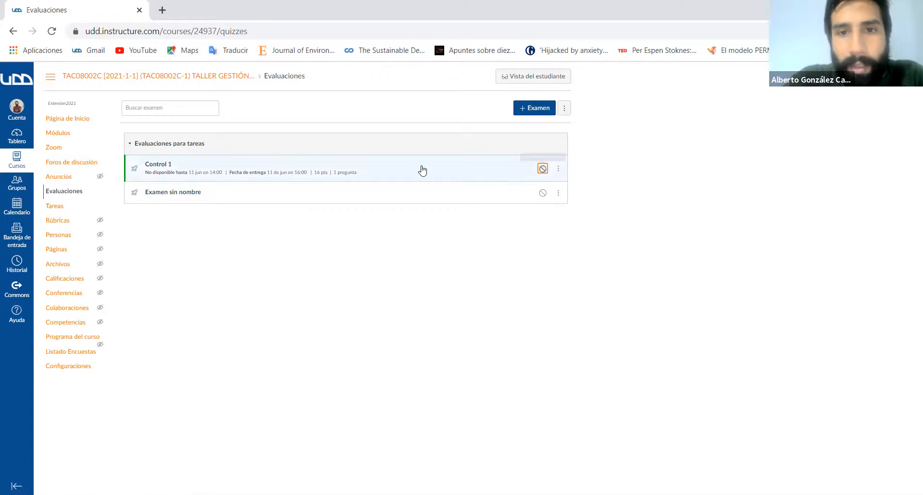
- Open the Control 1 exam from the evaluations list for editing
{"action": "left_click", "coordinate": [153, 166]}
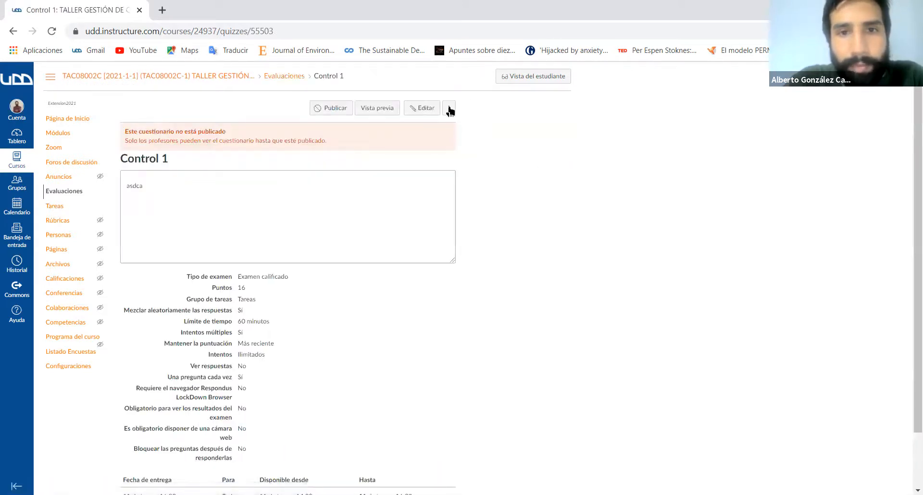
{"action": "left_click", "coordinate": [449, 109]}
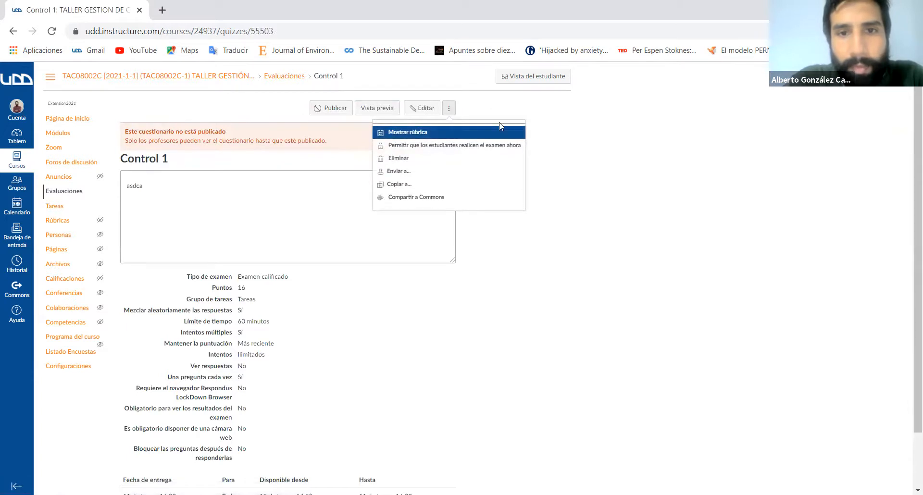
{"action": "left_click", "coordinate": [437, 170]}
{"action": "left_click", "coordinate": [426, 109]}
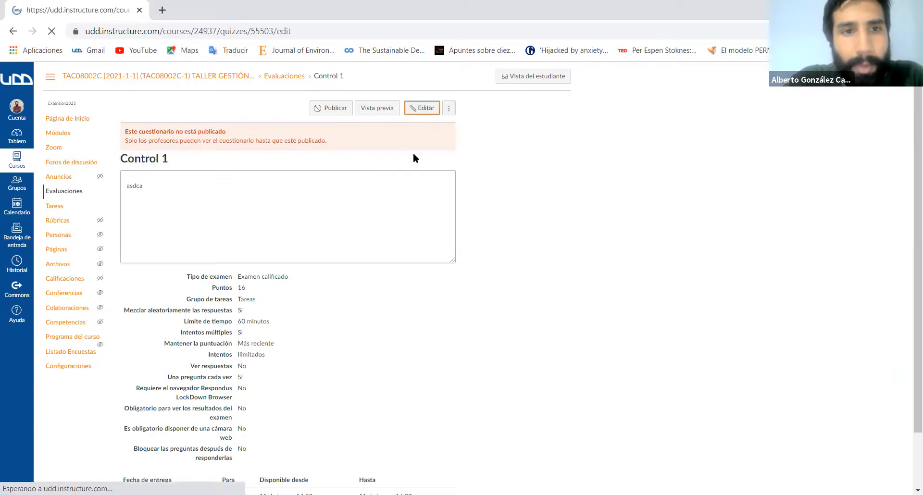
- Add a new question group to the exam's questions and name it Alternativas
{"action": "left_click", "coordinate": [174, 145]}
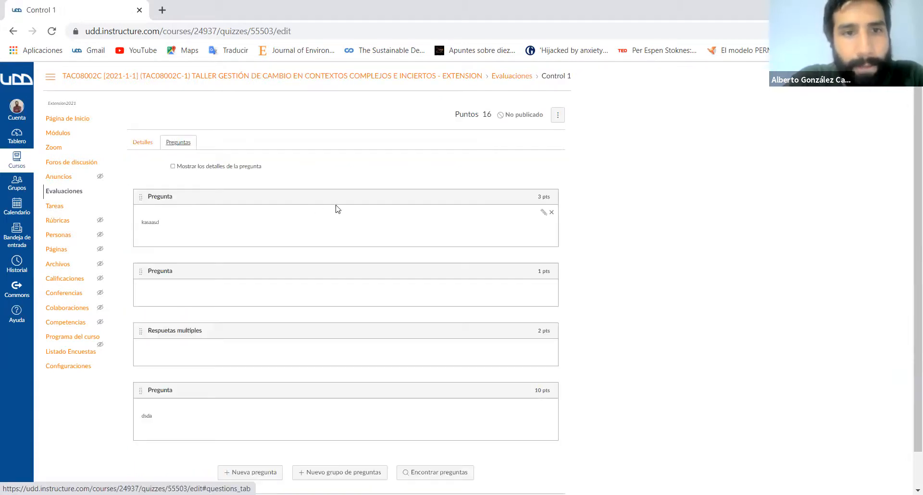
{"action": "scroll", "coordinate": [338, 208], "scroll_direction": "down", "scroll_amount": 2}
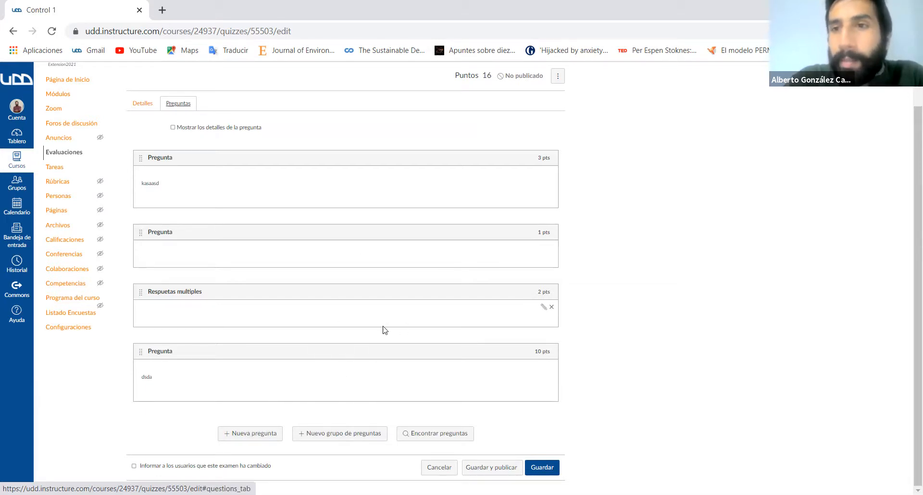
{"action": "left_click", "coordinate": [343, 434]}
{"action": "scroll", "coordinate": [343, 436], "scroll_direction": "down", "scroll_amount": 2}
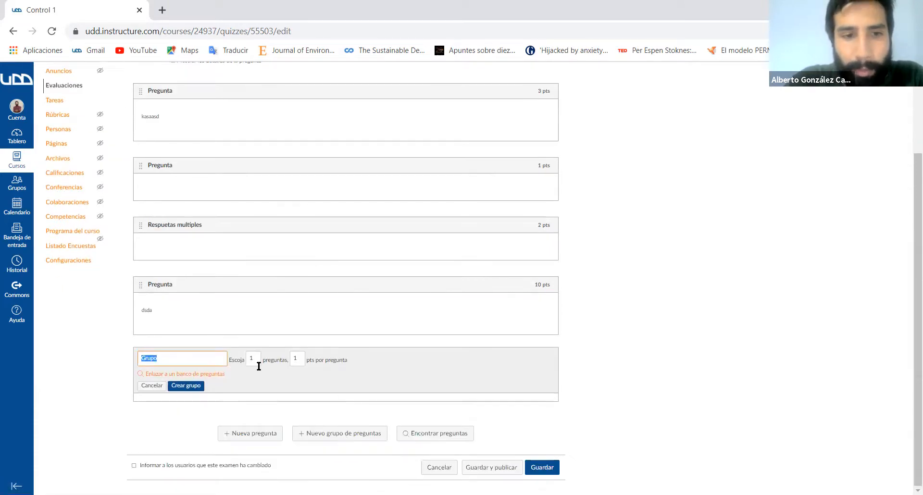
{"action": "left_click", "coordinate": [194, 361]}
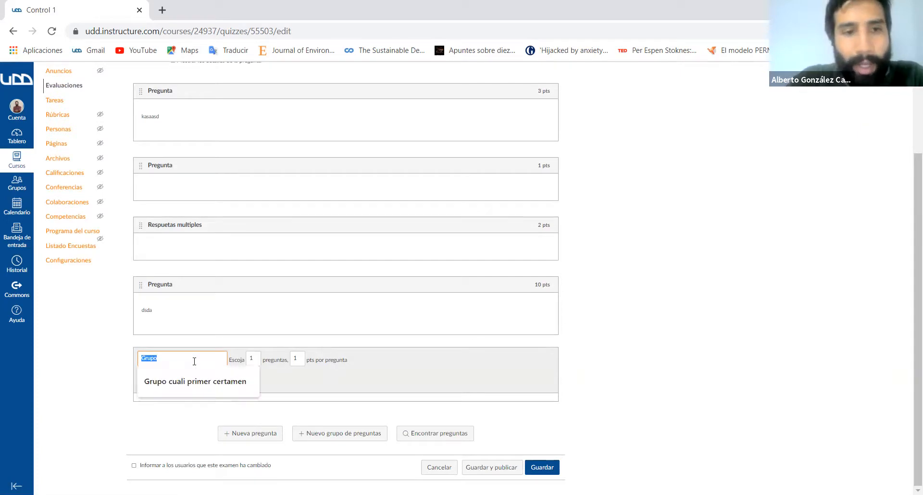
{"action": "key", "text": "BackSpace"}
{"action": "key", "text": "BackSpace"}
{"action": "key", "text": "BackSpace"}
{"action": "key", "text": "BackSpace"}
{"action": "key", "text": "BackSpace"}
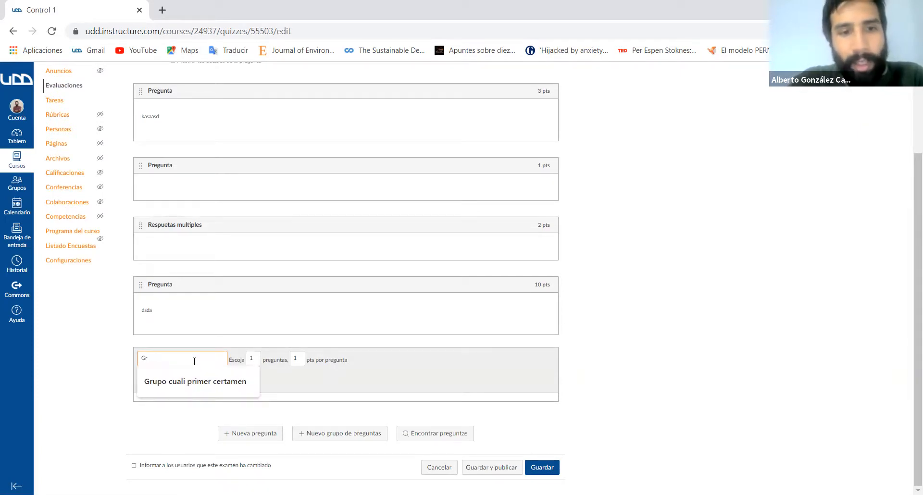
{"action": "type", "text": "Alternativas"}
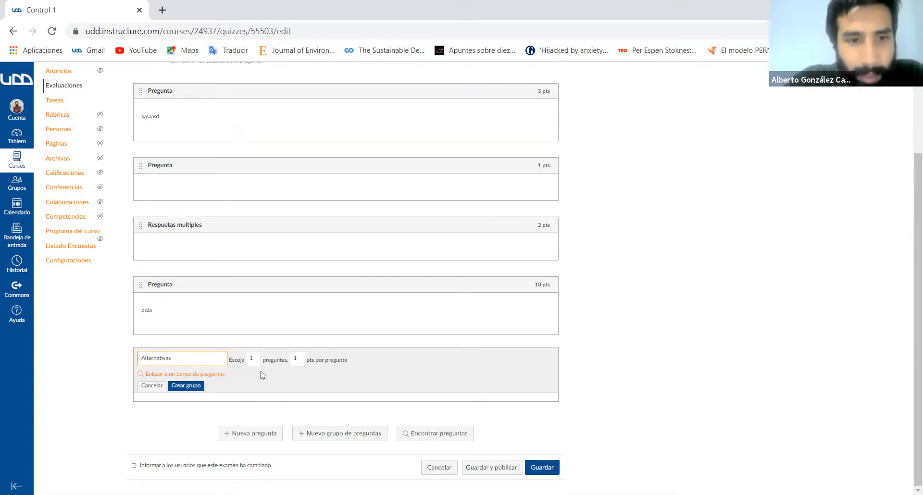
- Set the Alternativas group to pick 4 questions at 8 points per question, and create the group
{"action": "left_click", "coordinate": [256, 359]}
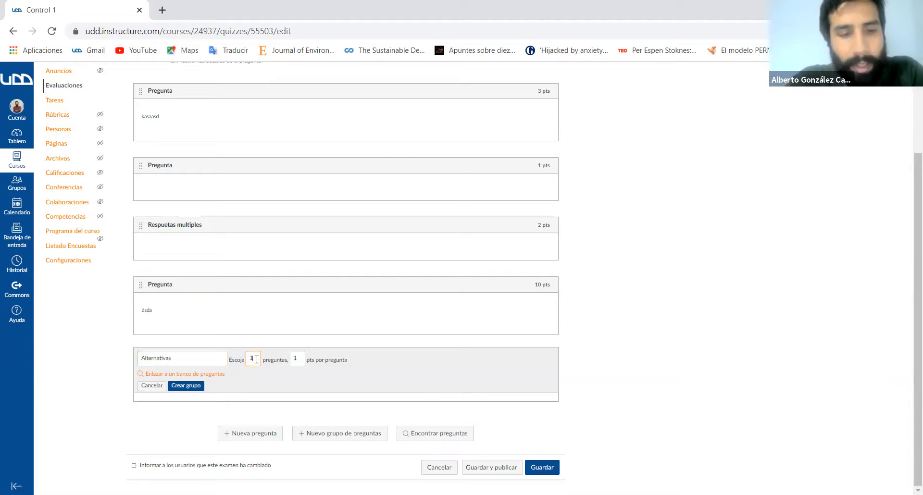
{"action": "type", "text": "4"}
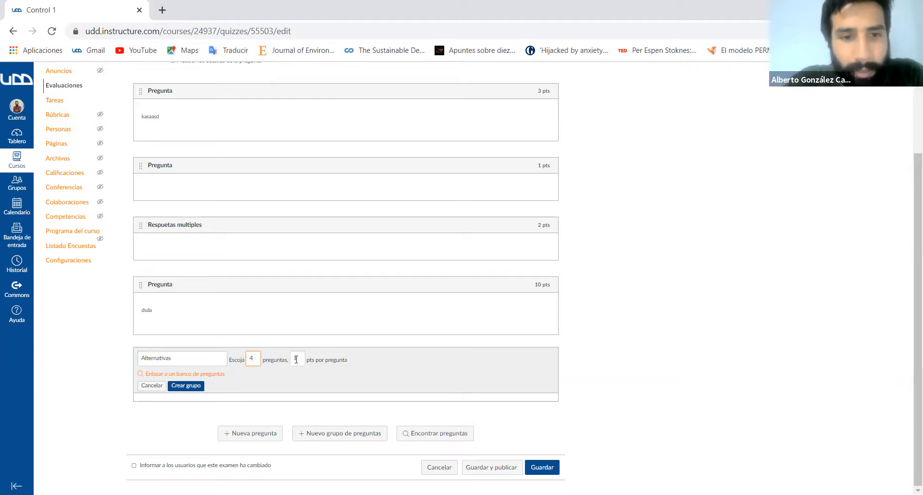
{"action": "left_click", "coordinate": [298, 359]}
{"action": "type", "text": "8"}
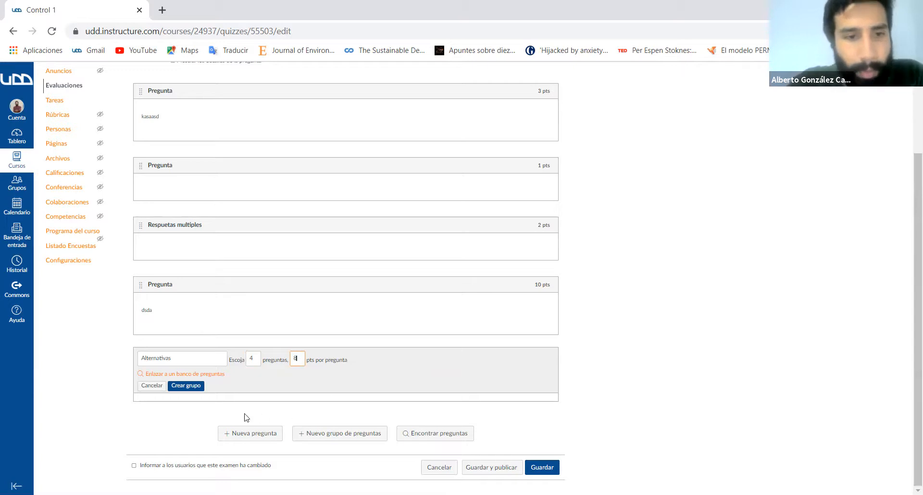
{"action": "left_click", "coordinate": [191, 385]}
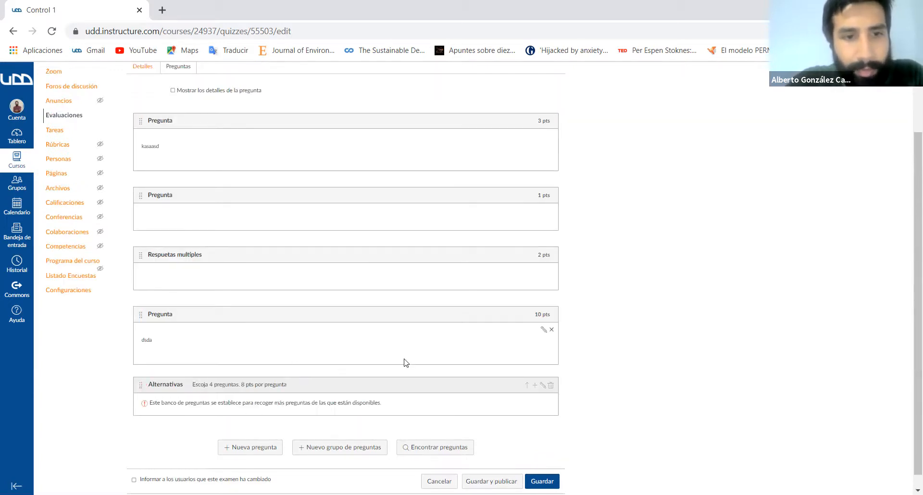
- Add a multiple-choice question to the Alternativas group with "sdfdsf" as its question text
{"action": "scroll", "coordinate": [404, 363], "scroll_direction": "down", "scroll_amount": 1}
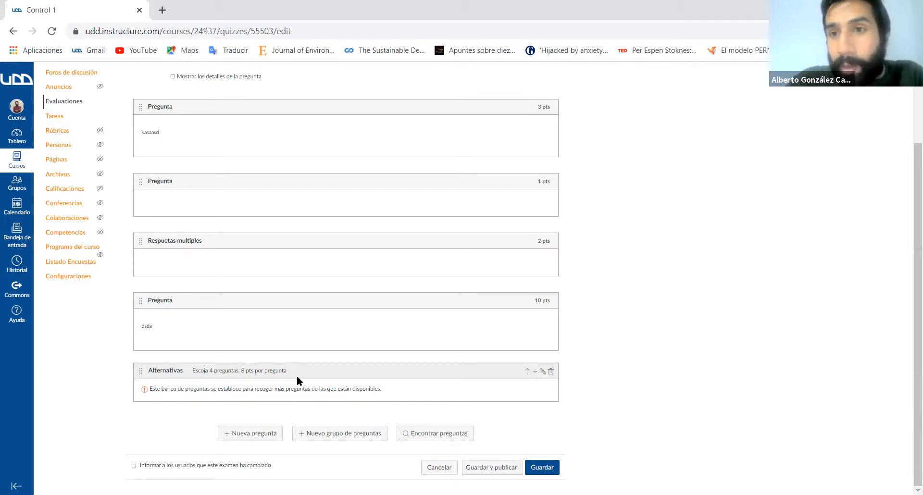
{"action": "left_click", "coordinate": [534, 372]}
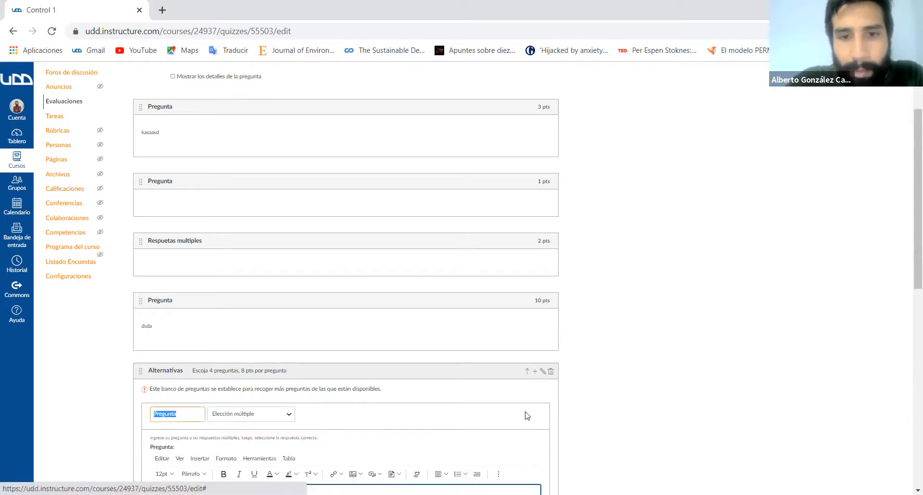
{"action": "scroll", "coordinate": [246, 261], "scroll_direction": "down", "scroll_amount": 4}
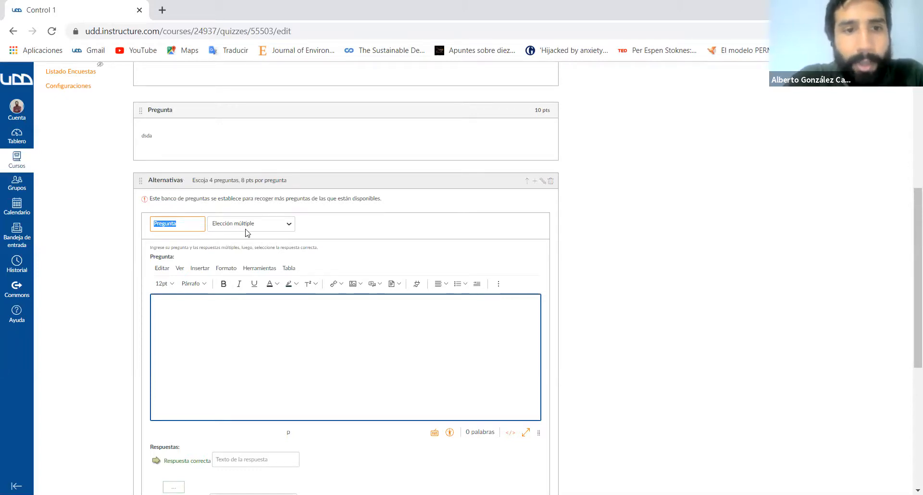
{"action": "scroll", "coordinate": [246, 290], "scroll_direction": "down", "scroll_amount": 4}
{"action": "scroll", "coordinate": [246, 291], "scroll_direction": "down", "scroll_amount": 2}
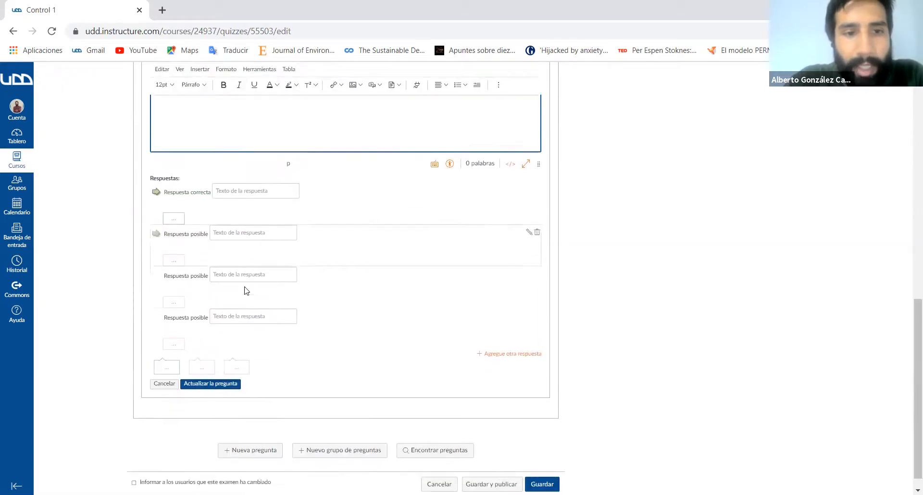
{"action": "scroll", "coordinate": [461, 206], "scroll_direction": "up", "scroll_amount": 3}
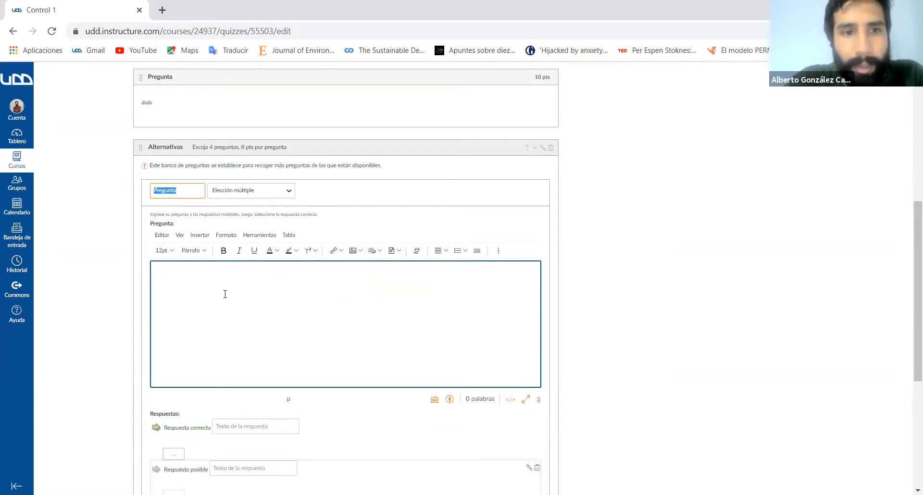
{"action": "left_click", "coordinate": [225, 293]}
{"action": "type", "text": "sdfdsf"}
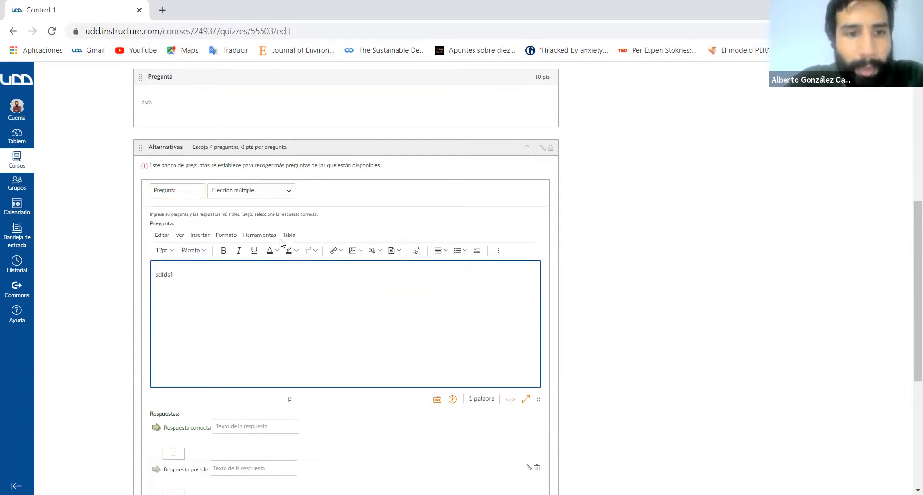
- Enter "sdfs" as the correct answer and "sdf" as a possible answer, and save the question
{"action": "scroll", "coordinate": [249, 370], "scroll_direction": "down", "scroll_amount": 1}
{"action": "left_click", "coordinate": [262, 355]}
{"action": "type", "text": "sdfs"}
{"action": "left_click", "coordinate": [267, 396]}
{"action": "type", "text": "sdf"}
{"action": "scroll", "coordinate": [268, 396], "scroll_direction": "down", "scroll_amount": 3}
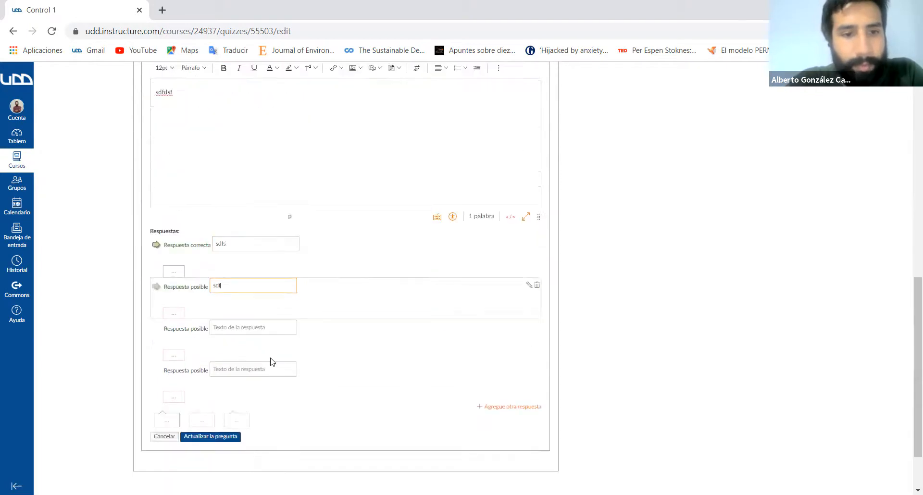
{"action": "left_click", "coordinate": [217, 369]}
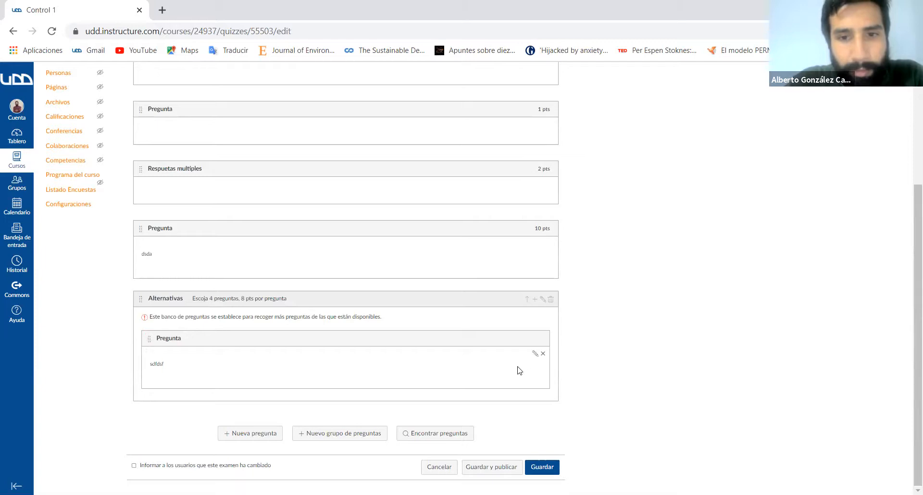
- Start a second question in the Alternativas group and set the group's points per question to 2
{"action": "left_click", "coordinate": [535, 302]}
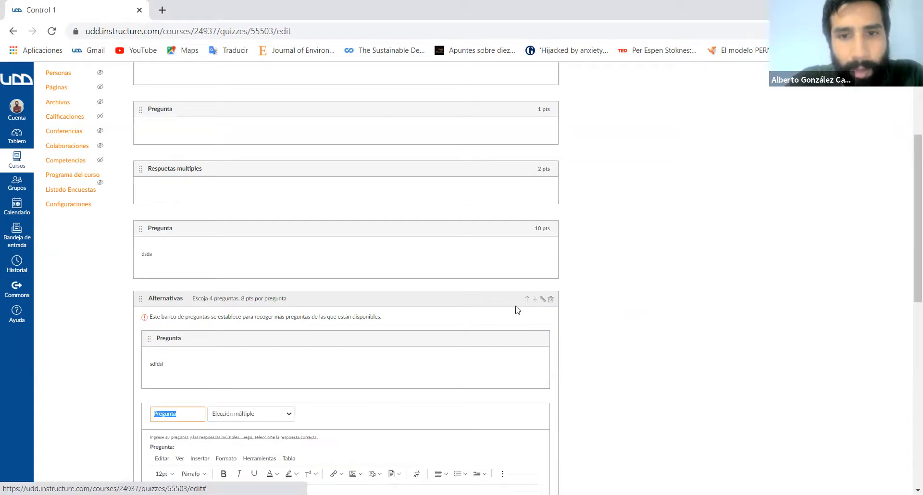
{"action": "left_click", "coordinate": [542, 299]}
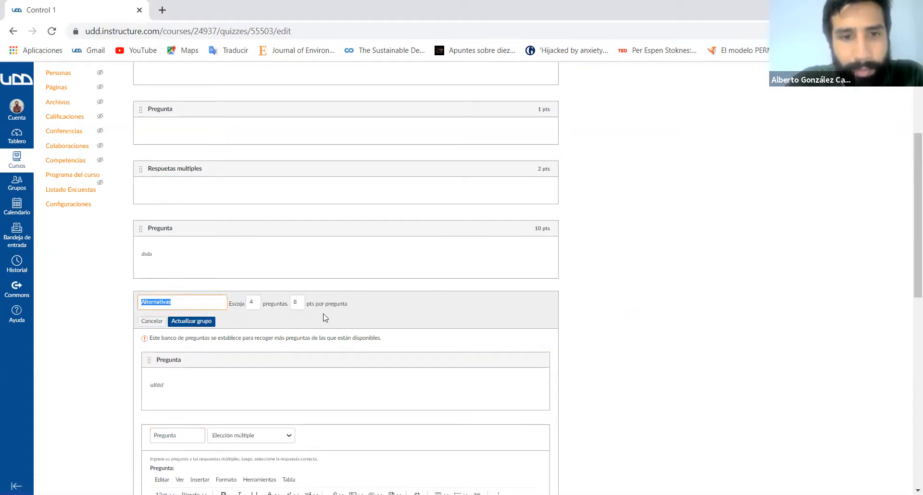
{"action": "left_click", "coordinate": [258, 302]}
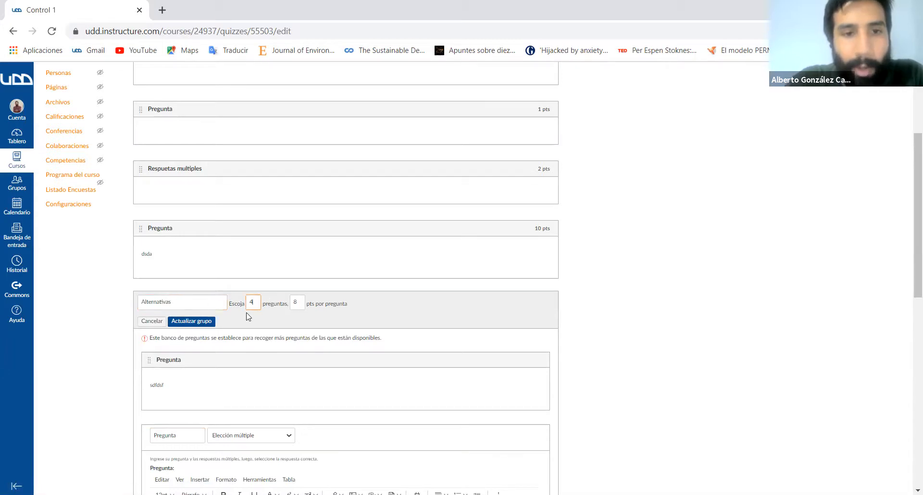
{"action": "left_click", "coordinate": [300, 302]}
{"action": "key", "text": "BackSpace"}
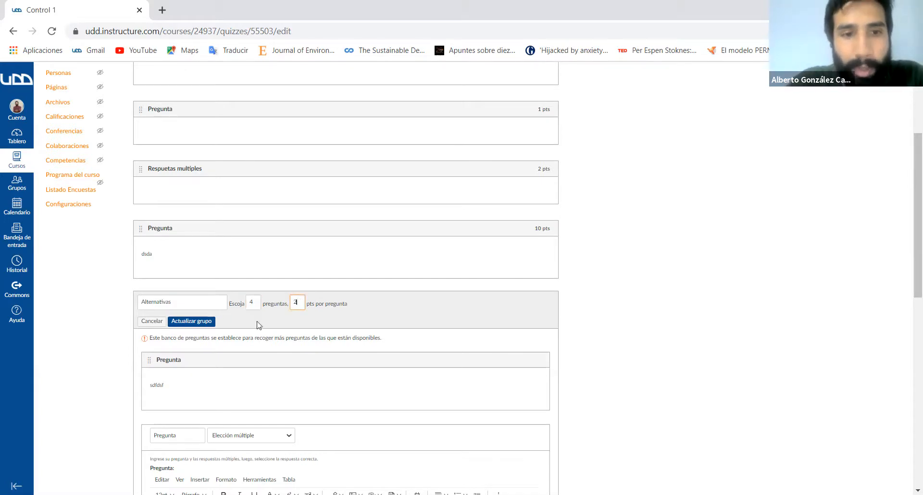
{"action": "scroll", "coordinate": [339, 332], "scroll_direction": "down", "scroll_amount": 2}
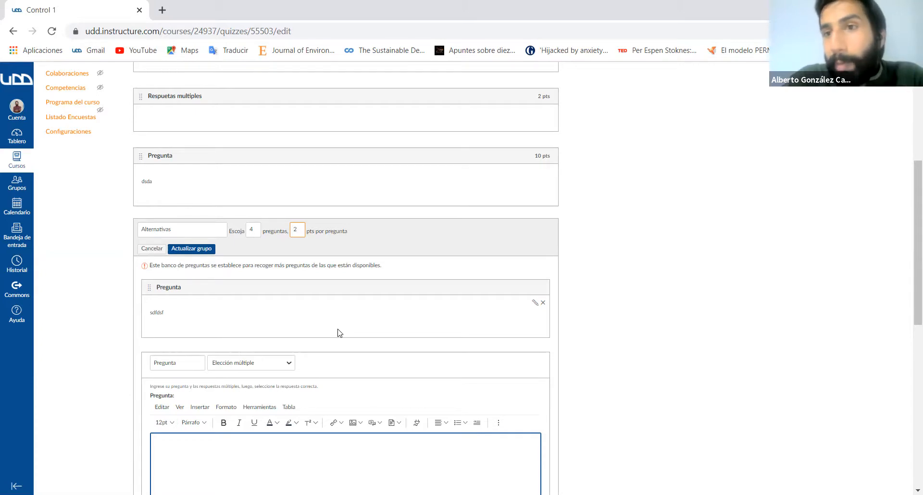
{"action": "key", "text": "BackSpace"}
{"action": "type", "text": "2"}
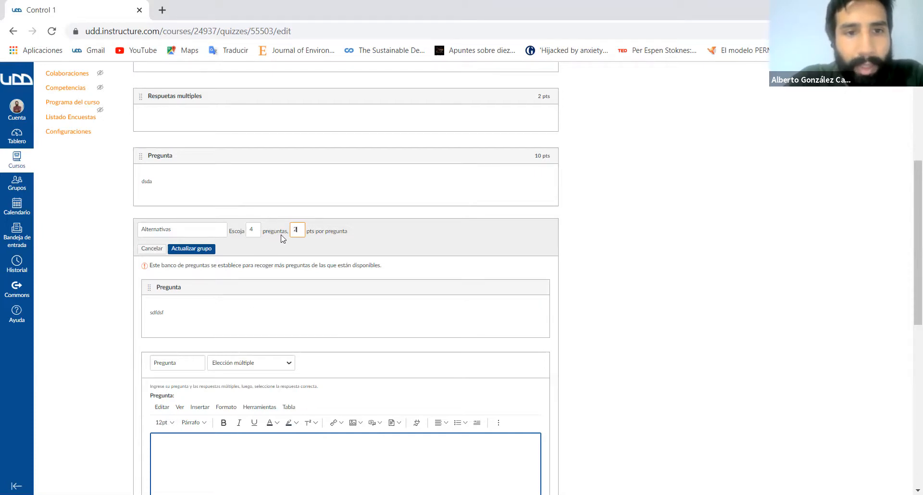
{"action": "key", "text": "BackSpace"}
{"action": "type", "text": "2"}
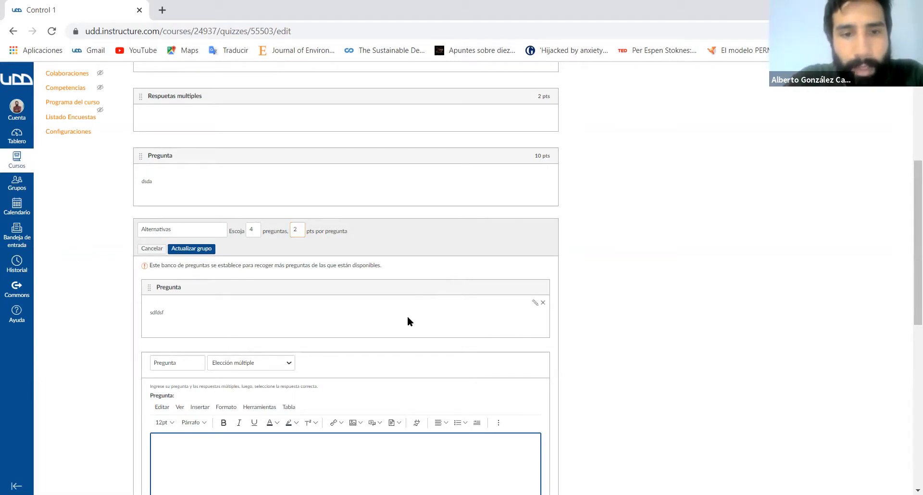
- Enter "fdgsd" as the text of the group's second multiple-choice question
{"action": "scroll", "coordinate": [408, 315], "scroll_direction": "down", "scroll_amount": 5}
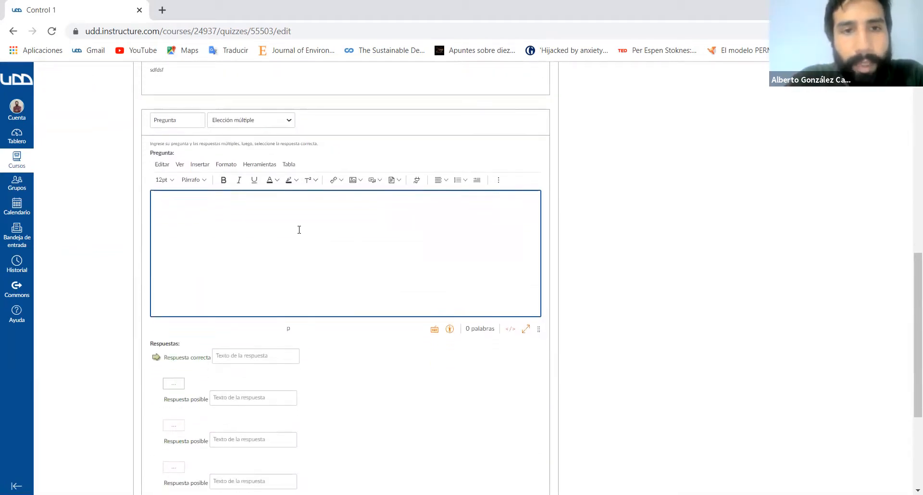
{"action": "scroll", "coordinate": [299, 229], "scroll_direction": "up", "scroll_amount": 3}
{"action": "scroll", "coordinate": [345, 312], "scroll_direction": "down", "scroll_amount": 1}
{"action": "scroll", "coordinate": [345, 313], "scroll_direction": "up", "scroll_amount": 1}
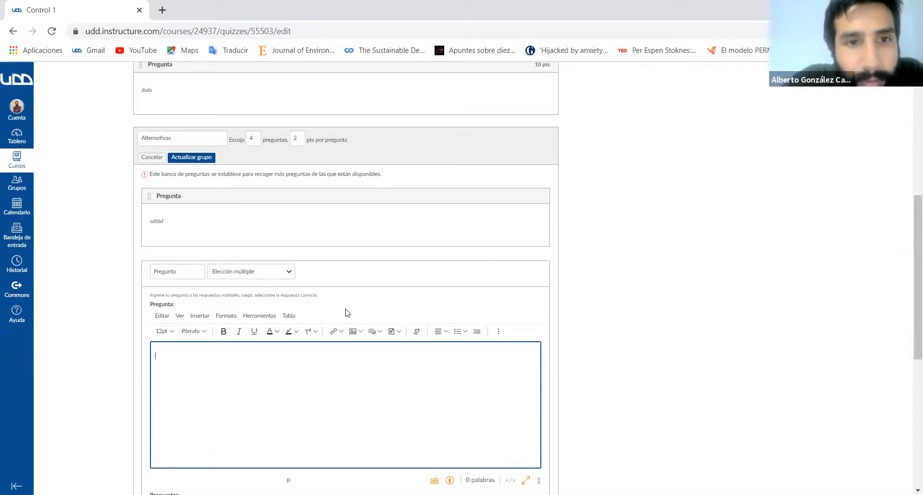
{"action": "scroll", "coordinate": [346, 312], "scroll_direction": "down", "scroll_amount": 2}
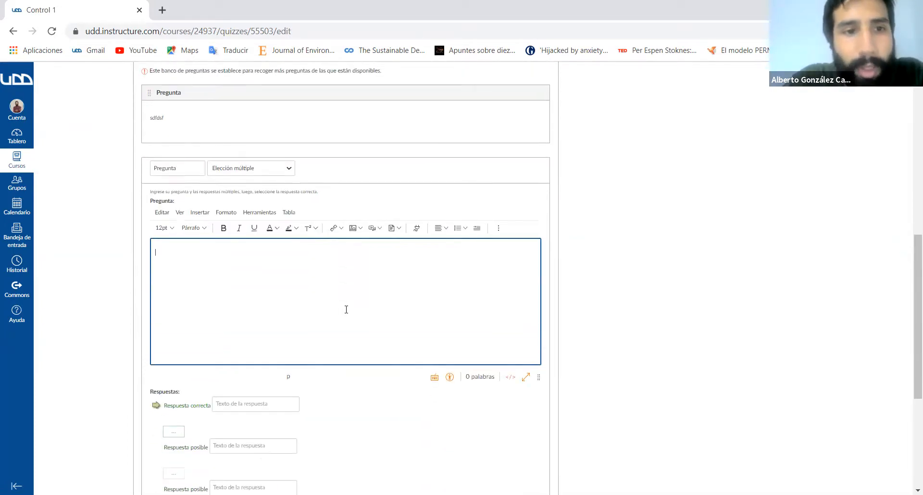
{"action": "type", "text": "fdgsd"}
- Enter "sdfdsdfsasds" as the correct answer and "asd", "sdf" and "scd" as possible answers, and save the second question
{"action": "scroll", "coordinate": [288, 346], "scroll_direction": "down", "scroll_amount": 2}
{"action": "left_click", "coordinate": [274, 332]}
{"action": "type", "text": "sdfdsdfsasds"}
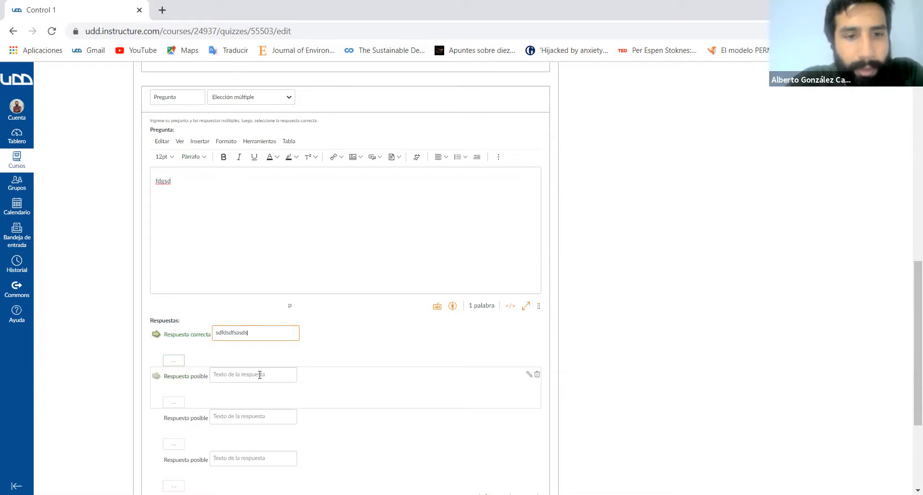
{"action": "left_click", "coordinate": [260, 375]}
{"action": "type", "text": "asd"}
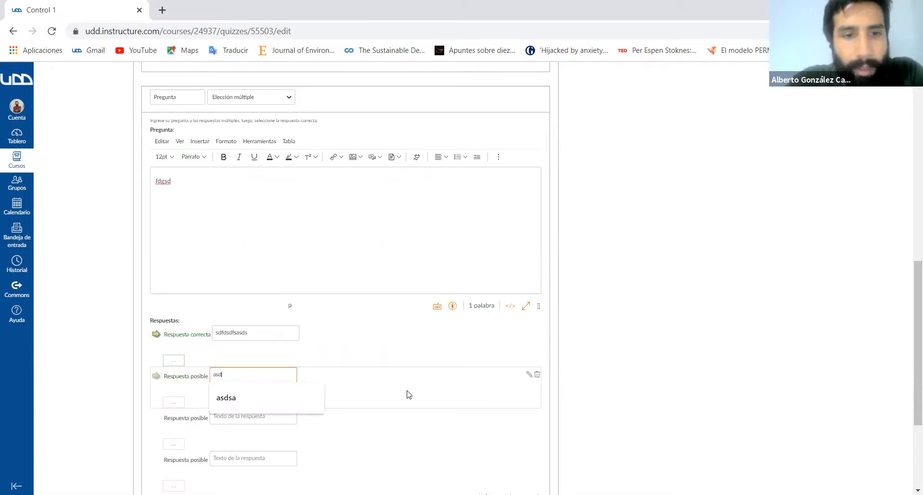
{"action": "right_click", "coordinate": [408, 394]}
{"action": "key", "text": "Escape"}
{"action": "scroll", "coordinate": [430, 316], "scroll_direction": "down", "scroll_amount": 2}
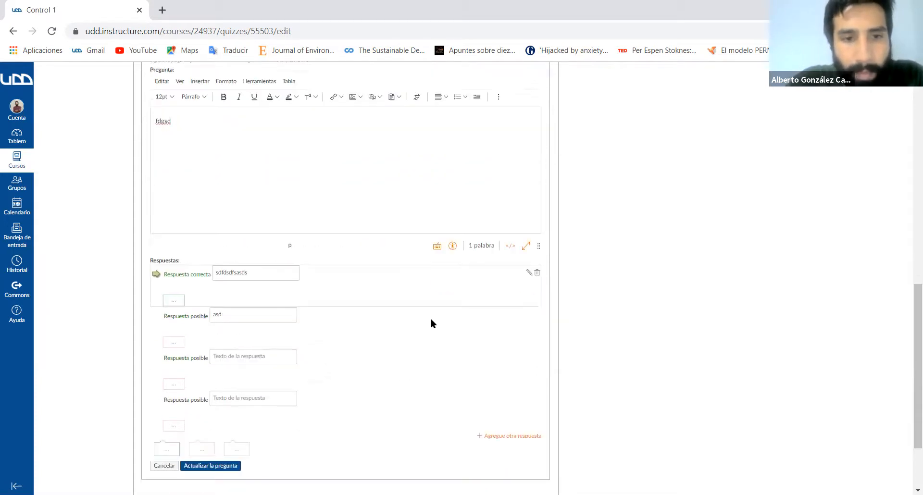
{"action": "left_click", "coordinate": [258, 299]}
{"action": "type", "text": "sdf"}
{"action": "key", "text": "Escape"}
{"action": "left_click", "coordinate": [282, 339]}
{"action": "type", "text": "scd"}
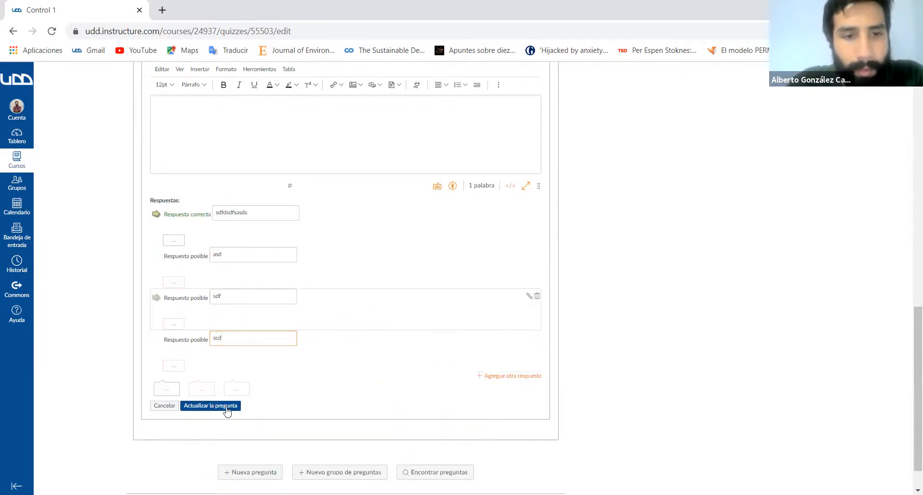
{"action": "left_click", "coordinate": [205, 406]}
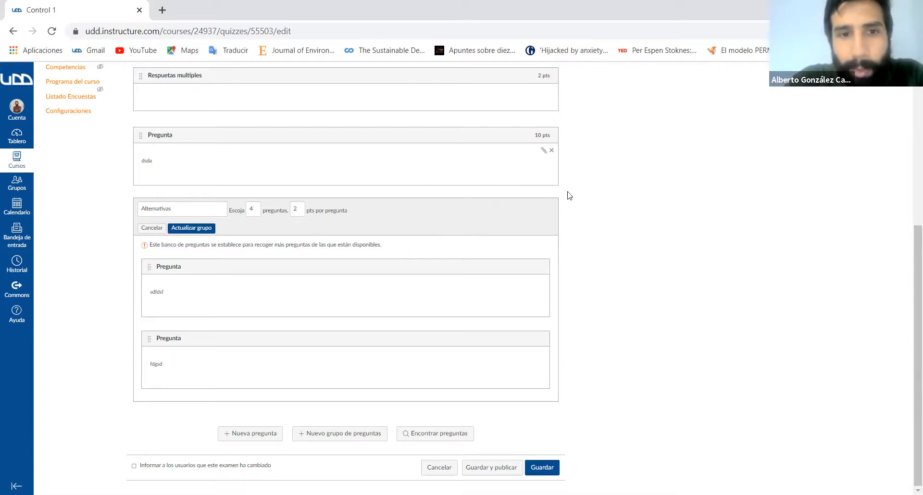
- Save the Alternativas group at 4 questions with 2 points each, and look through the existing questions available for the exam
{"action": "left_click", "coordinate": [182, 229]}
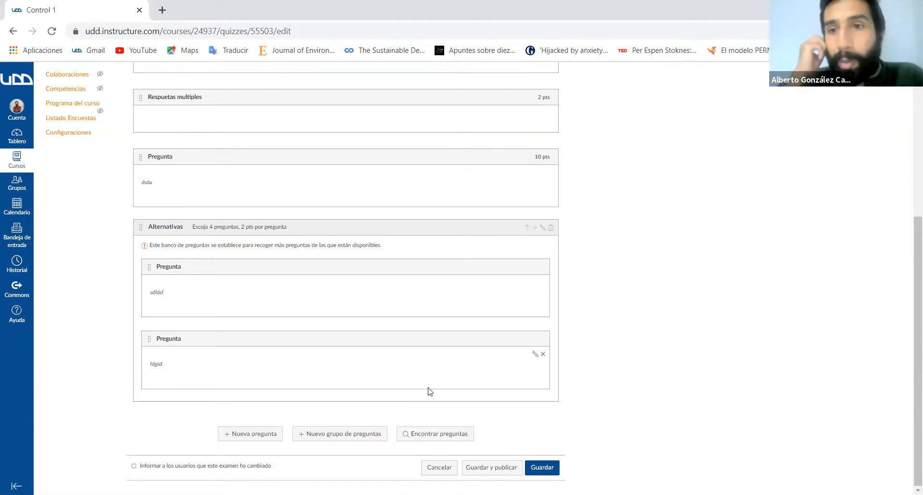
{"action": "left_click", "coordinate": [414, 435]}
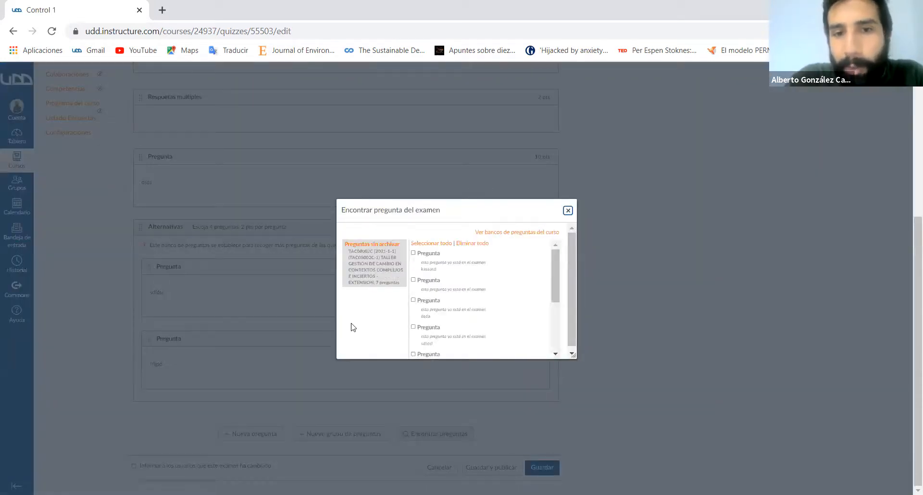
{"action": "scroll", "coordinate": [438, 312], "scroll_direction": "down", "scroll_amount": 5}
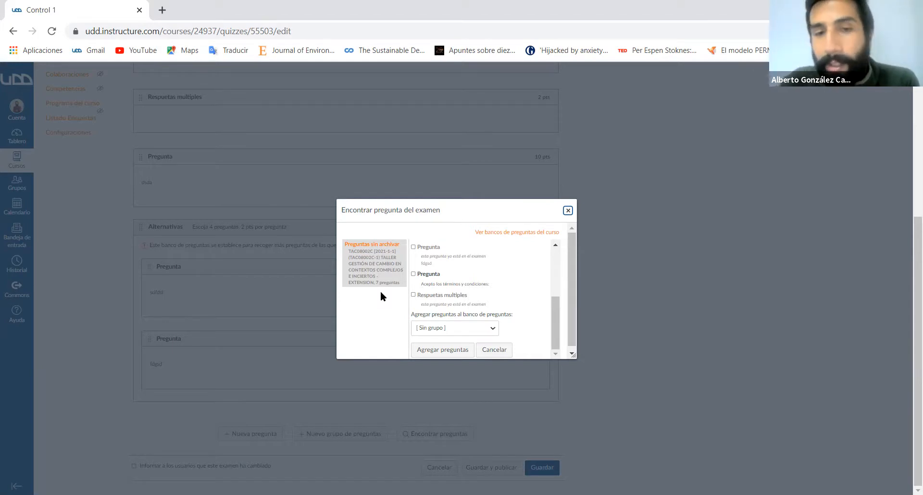
{"action": "left_click", "coordinate": [567, 210]}
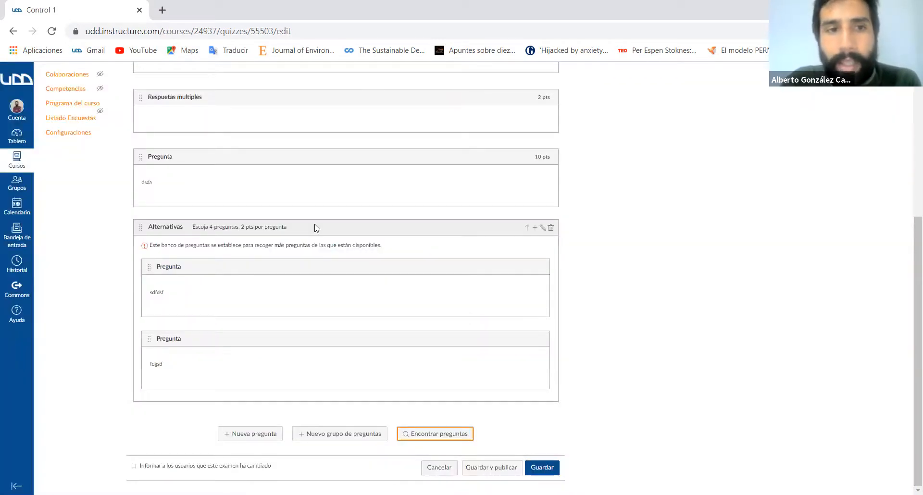
- Leave the exam editor and start a new assignment in the course's Tareas section
{"action": "scroll", "coordinate": [315, 227], "scroll_direction": "up", "scroll_amount": 5}
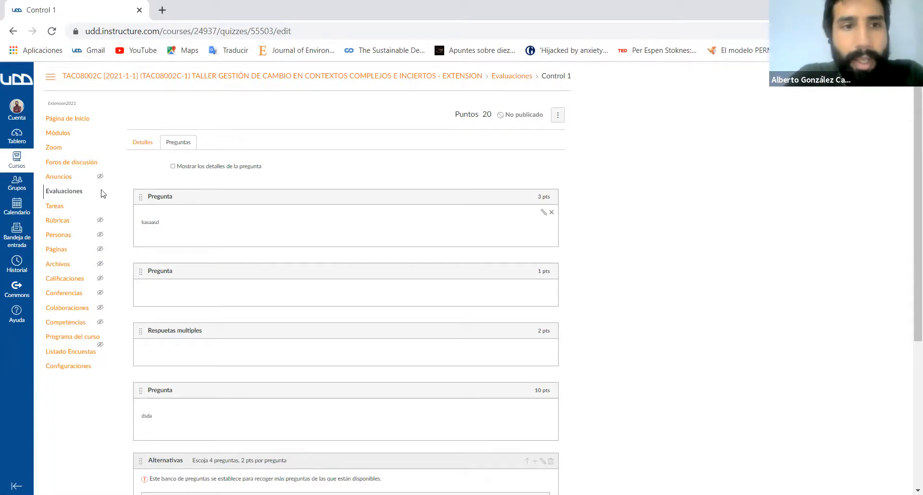
{"action": "left_click", "coordinate": [66, 212]}
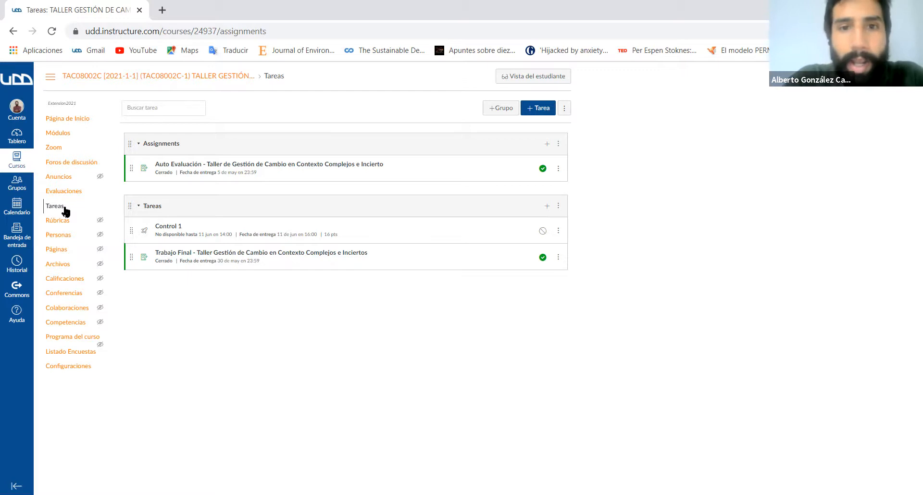
{"action": "left_click", "coordinate": [539, 111]}
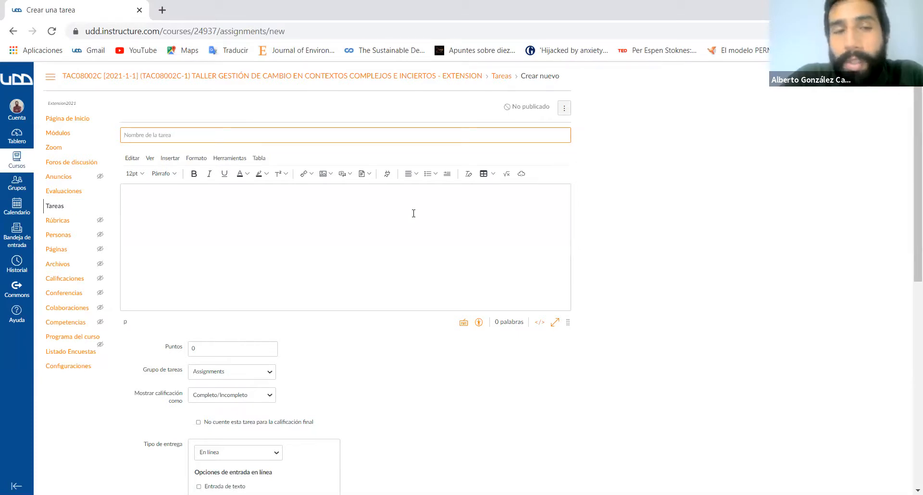
- Look over the new assignment's name, description, grading, submission type and attempt settings
{"action": "left_click", "coordinate": [405, 138]}
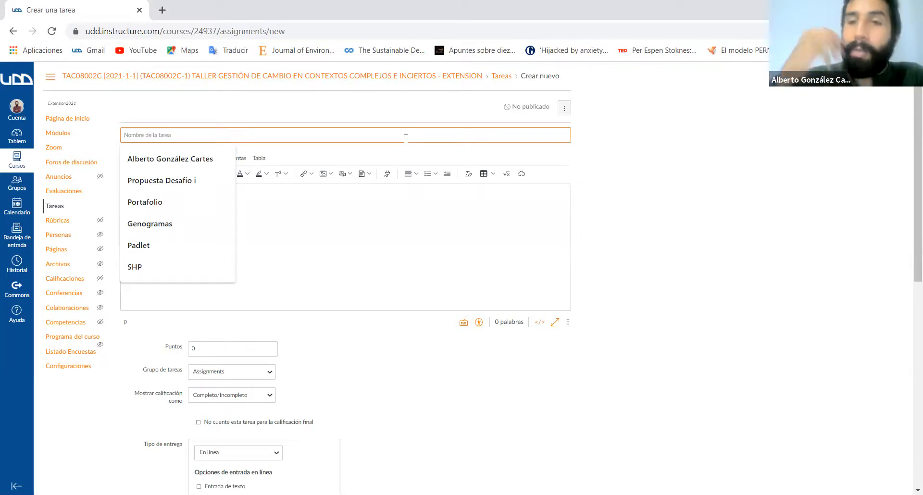
{"action": "left_click", "coordinate": [331, 201]}
{"action": "left_click", "coordinate": [641, 372]}
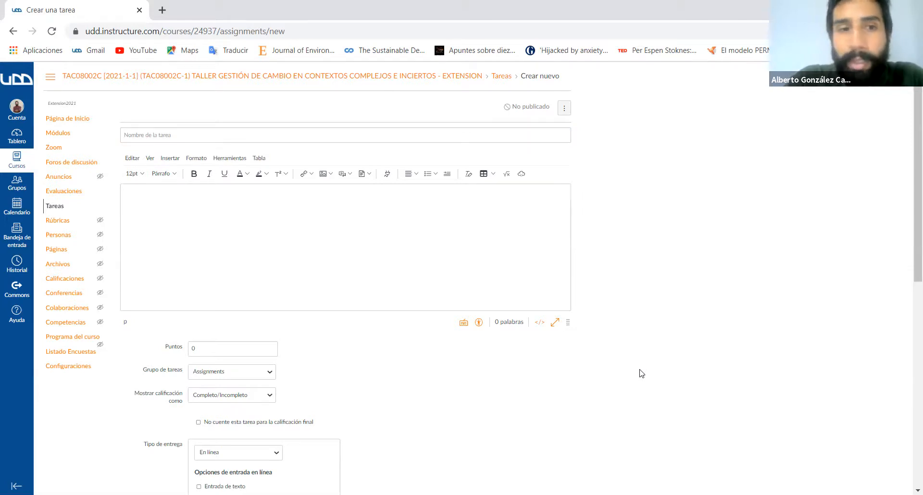
{"action": "scroll", "coordinate": [641, 373], "scroll_direction": "down", "scroll_amount": 9}
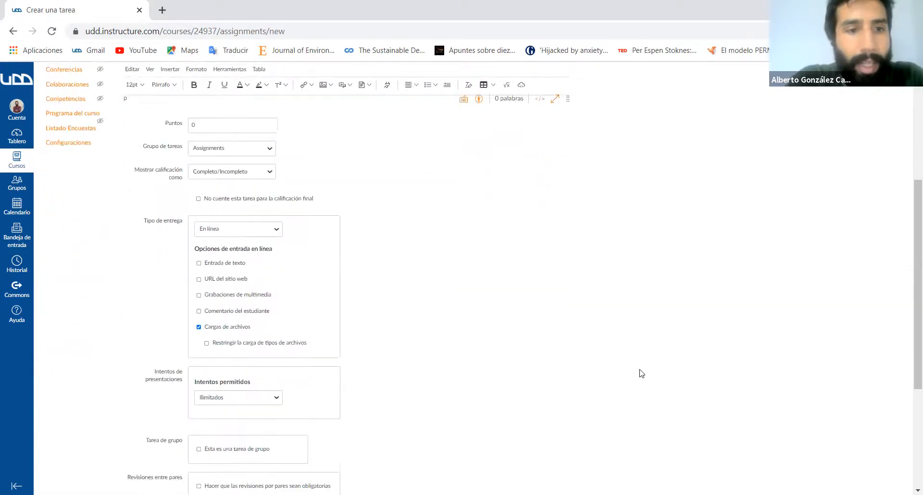
{"action": "scroll", "coordinate": [478, 265], "scroll_direction": "up", "scroll_amount": 10}
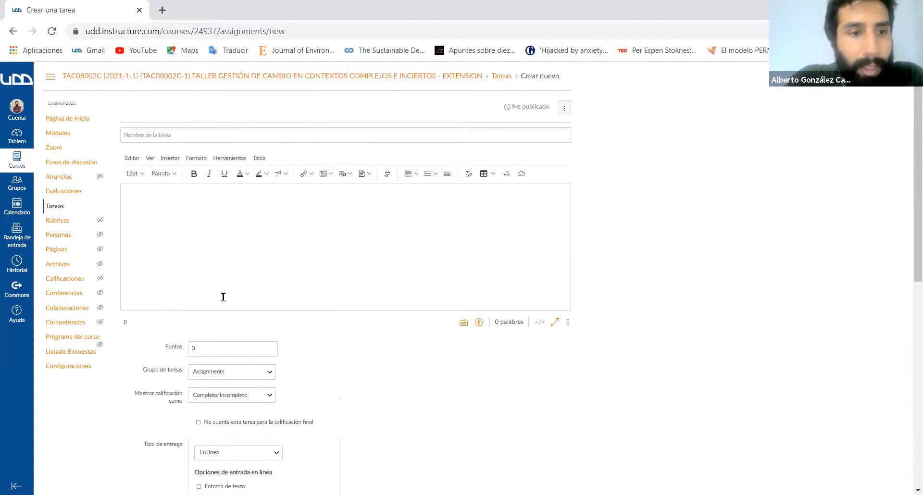
{"action": "left_click", "coordinate": [180, 231]}
{"action": "scroll", "coordinate": [180, 235], "scroll_direction": "down", "scroll_amount": 10}
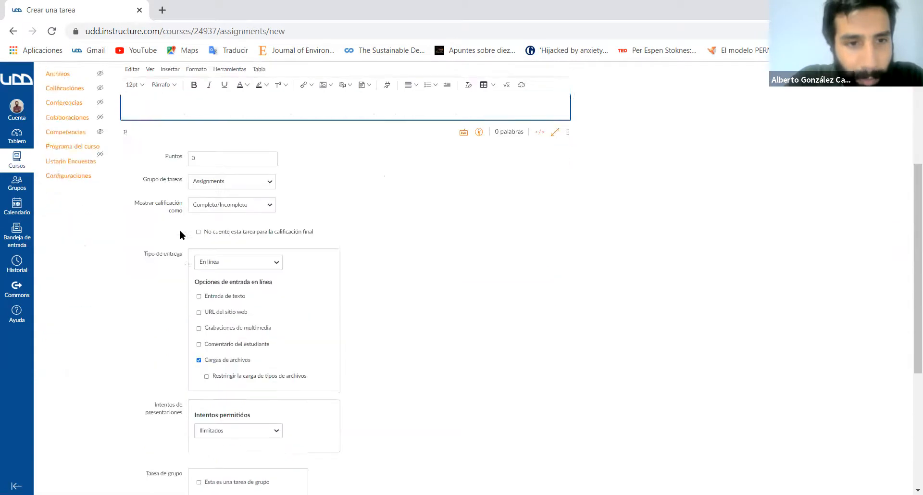
{"action": "scroll", "coordinate": [266, 130], "scroll_direction": "up", "scroll_amount": 8}
{"action": "scroll", "coordinate": [217, 192], "scroll_direction": "up", "scroll_amount": 2}
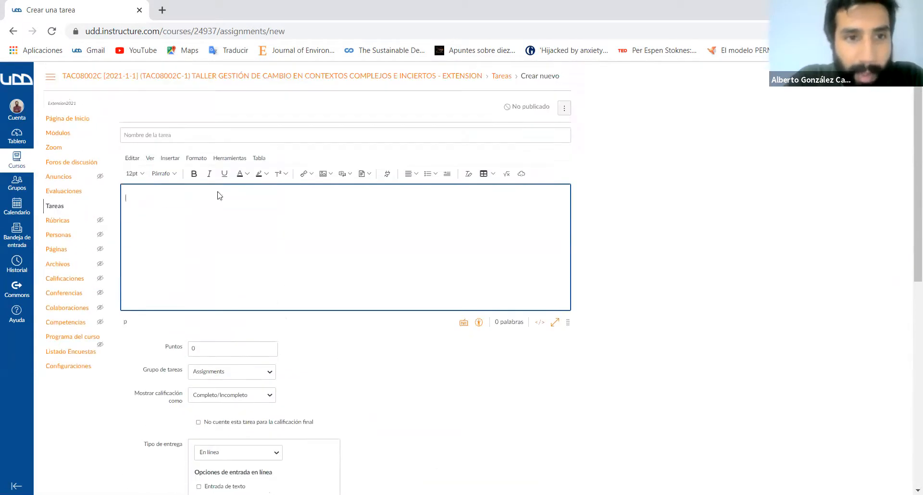
- Name the assignment "Portafolio" and place the cursor in its description
{"action": "left_click", "coordinate": [185, 136]}
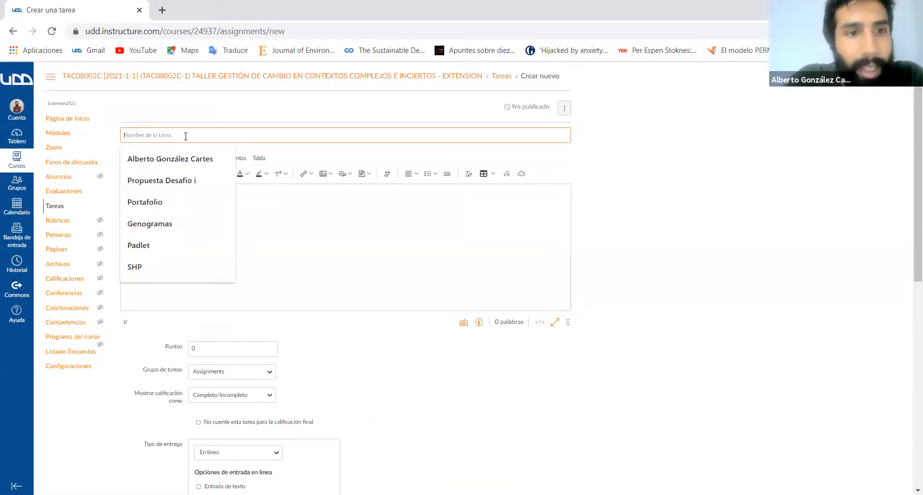
{"action": "left_click", "coordinate": [173, 205]}
{"action": "left_click", "coordinate": [212, 205]}
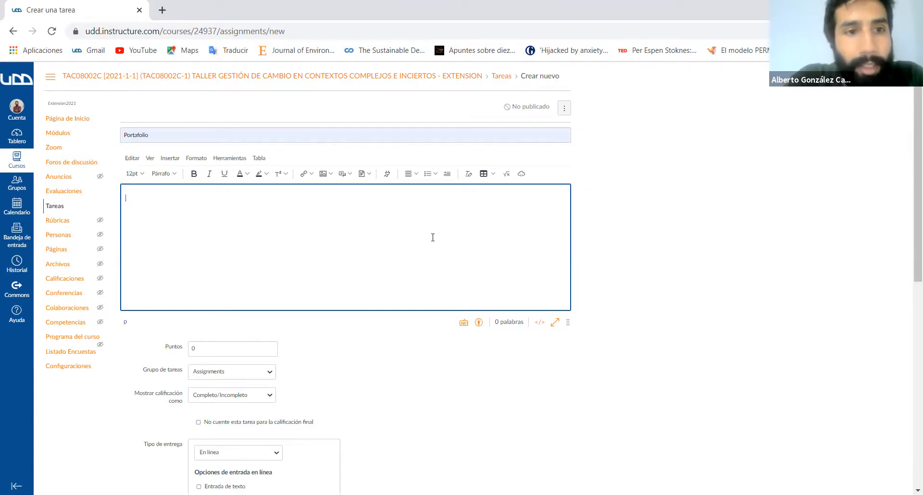
- Try displaying the assignment's grade as Puntos
{"action": "scroll", "coordinate": [432, 237], "scroll_direction": "down", "scroll_amount": 1}
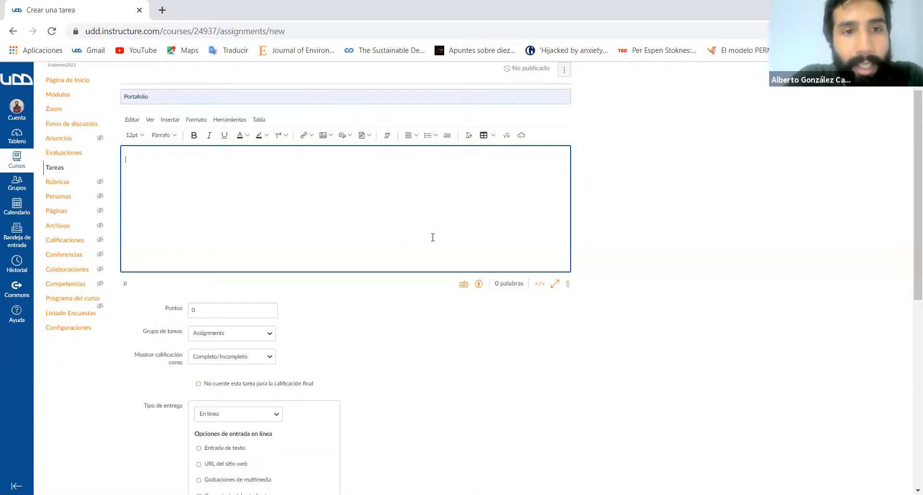
{"action": "scroll", "coordinate": [432, 237], "scroll_direction": "down", "scroll_amount": 2}
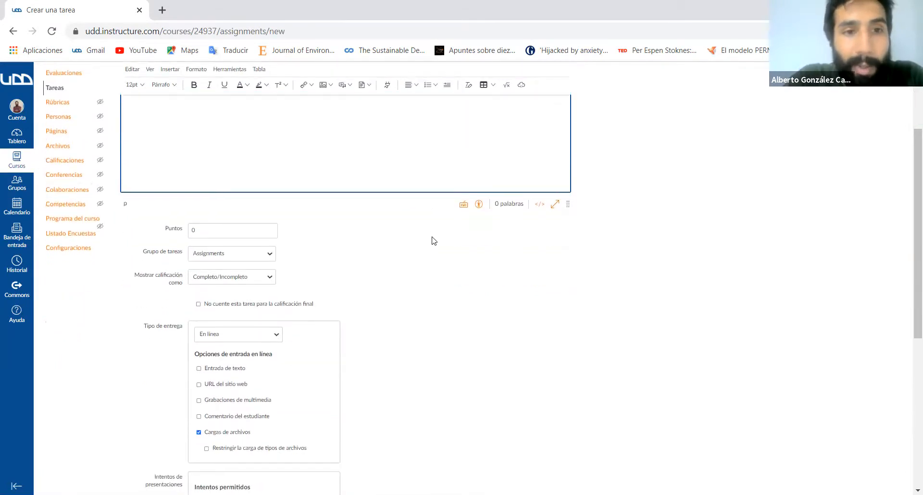
{"action": "left_click", "coordinate": [230, 236]}
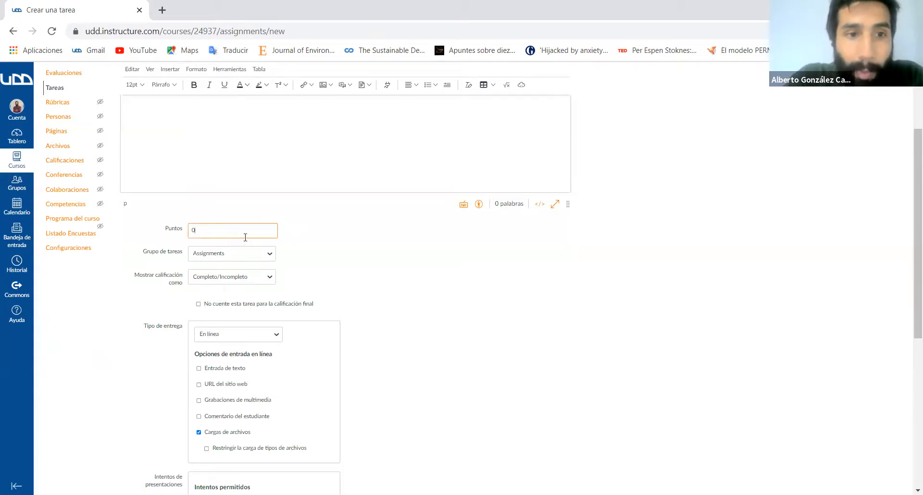
{"action": "left_click", "coordinate": [272, 280]}
{"action": "left_click", "coordinate": [246, 287]}
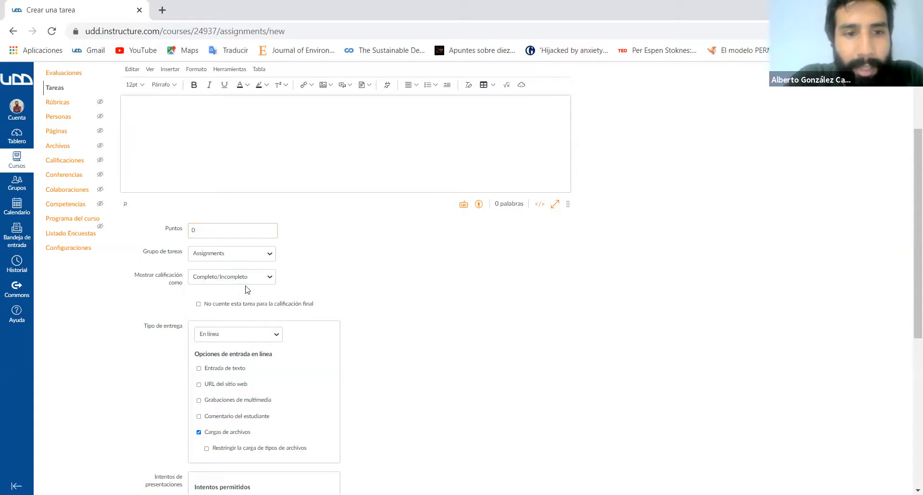
{"action": "left_click", "coordinate": [258, 276]}
{"action": "left_click", "coordinate": [244, 295]}
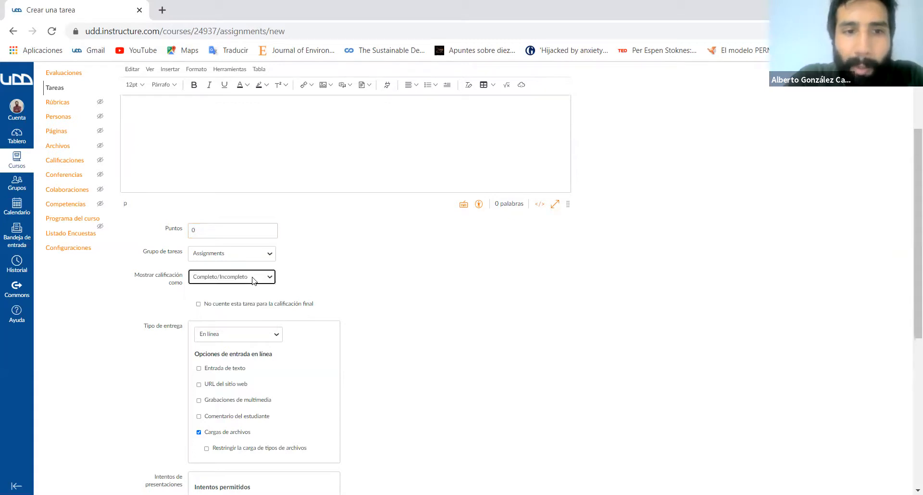
{"action": "left_click", "coordinate": [246, 282]}
{"action": "left_click", "coordinate": [242, 303]}
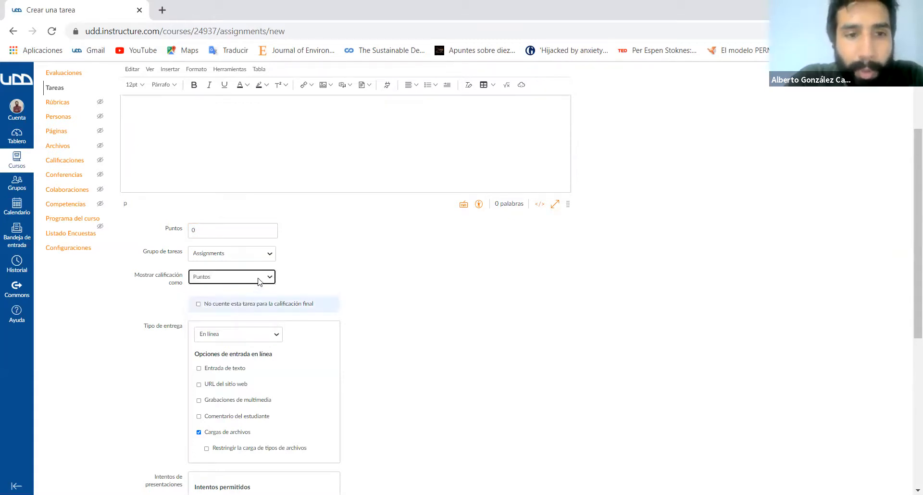
- Switch the grade display to Escala GPA and look through its default grading scheme
{"action": "left_click", "coordinate": [258, 278]}
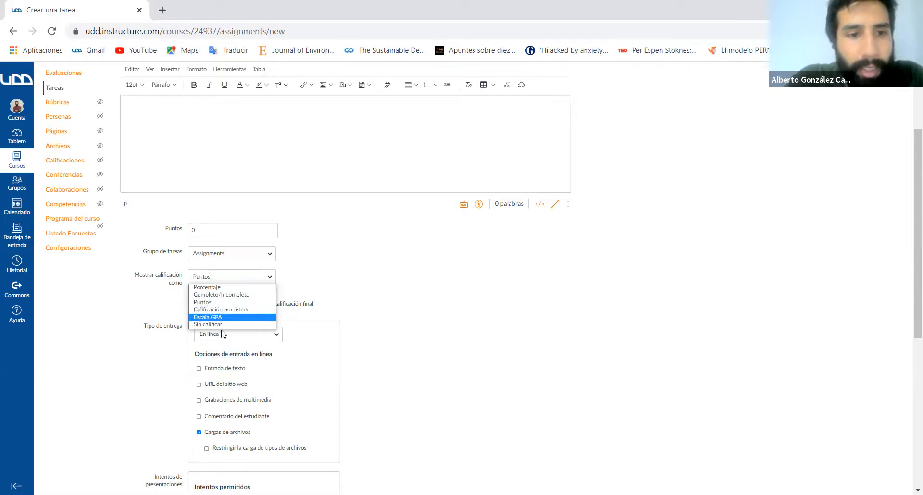
{"action": "left_click", "coordinate": [224, 317]}
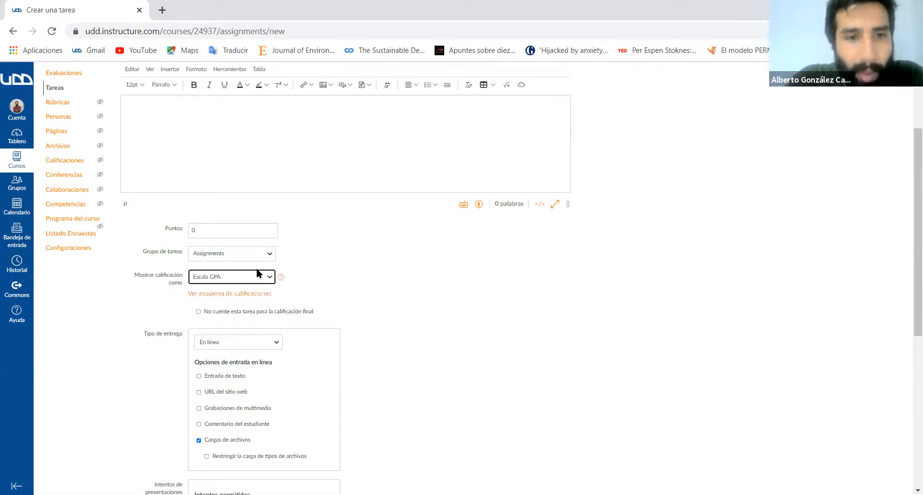
{"action": "left_click", "coordinate": [241, 297]}
{"action": "scroll", "coordinate": [383, 295], "scroll_direction": "down", "scroll_amount": 2}
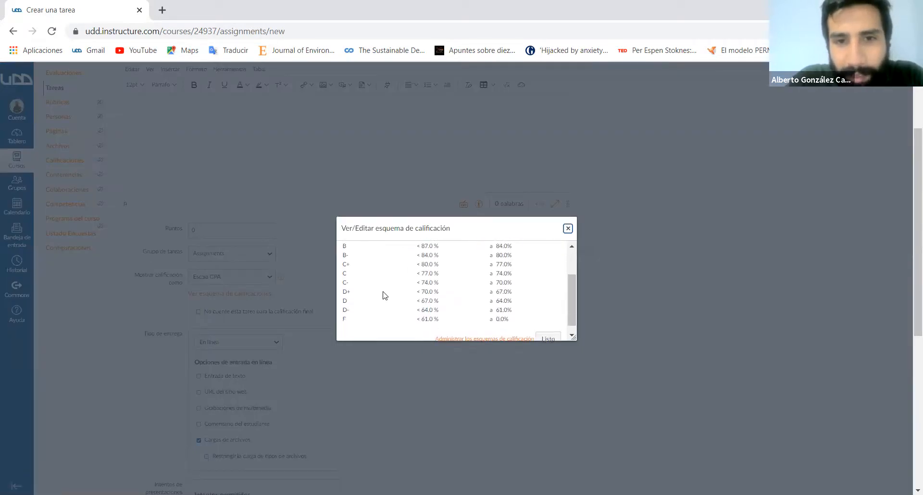
{"action": "scroll", "coordinate": [383, 295], "scroll_direction": "up", "scroll_amount": 2}
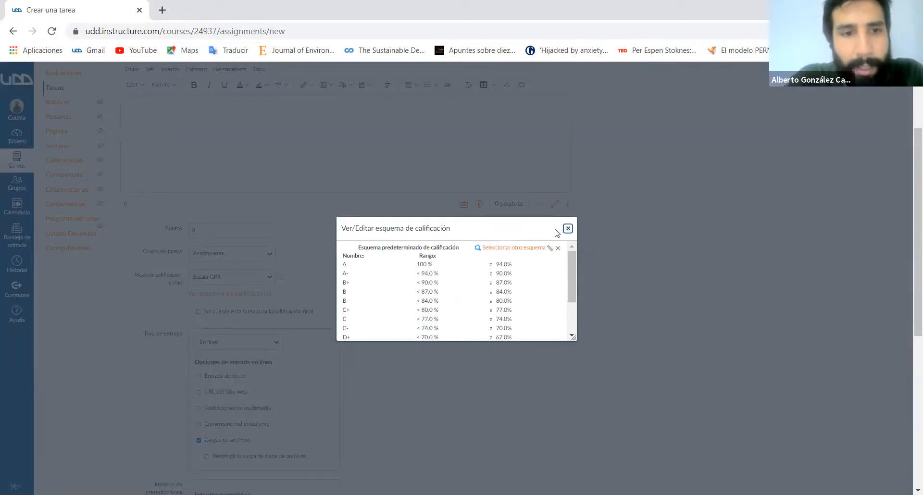
{"action": "left_click", "coordinate": [568, 229]}
- Try the Completo/Incompleto and Porcentaje grade displays, and settle on Puntos
{"action": "left_click", "coordinate": [241, 277]}
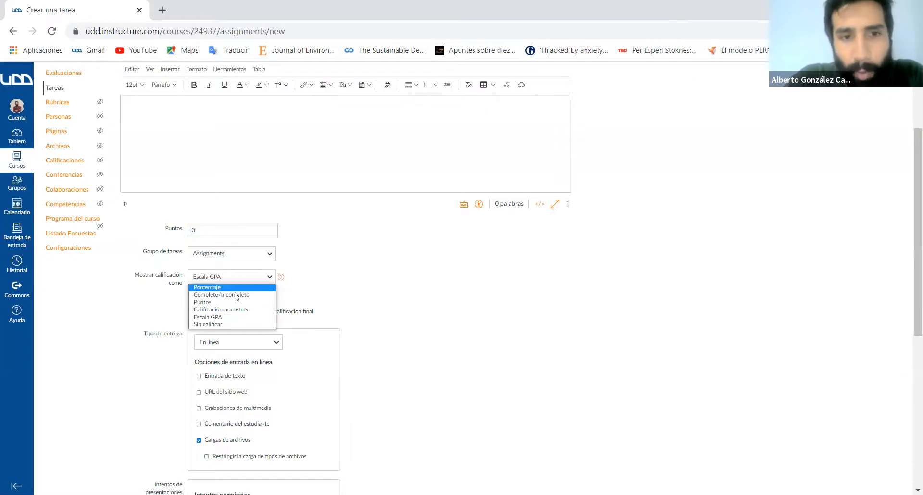
{"action": "left_click", "coordinate": [239, 292]}
{"action": "left_click", "coordinate": [240, 277]}
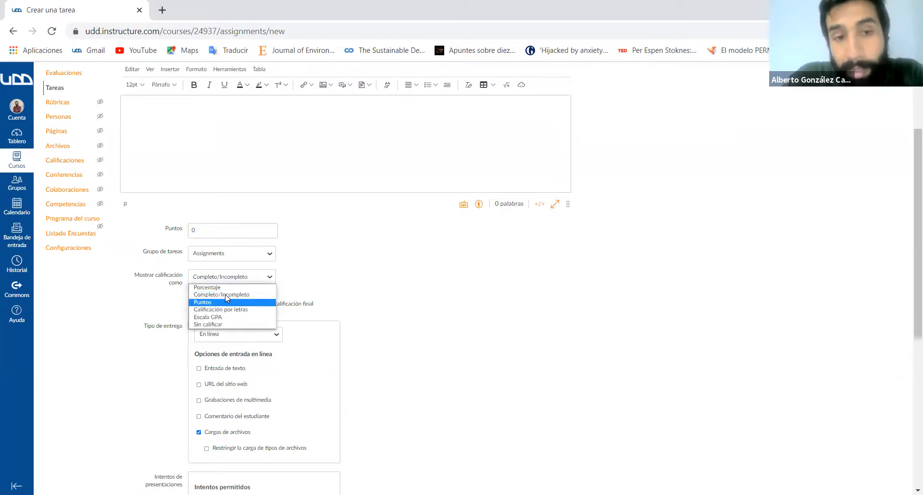
{"action": "left_click", "coordinate": [229, 288]}
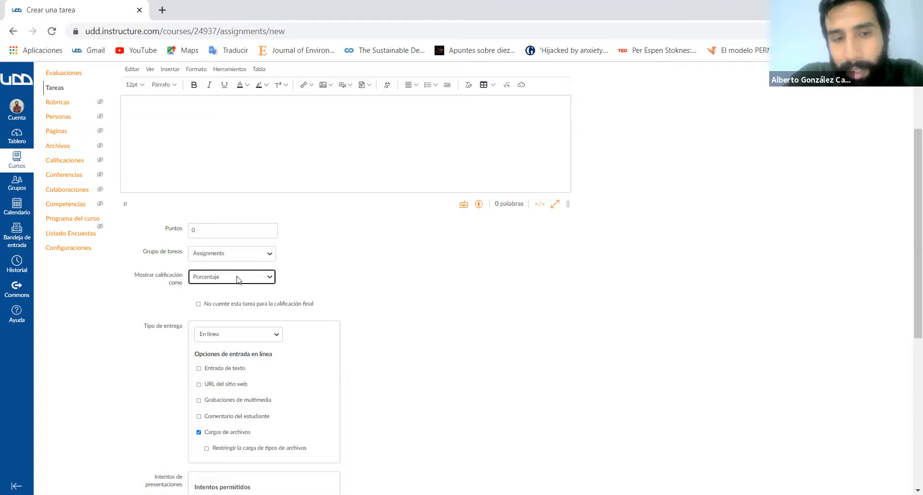
{"action": "left_click", "coordinate": [237, 279]}
{"action": "left_click", "coordinate": [230, 303]}
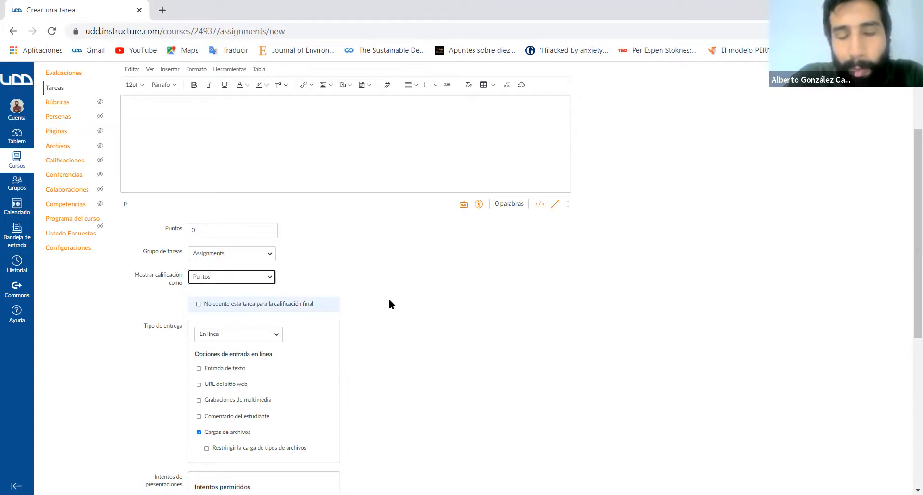
- Try Herramienta Externa as the assignment's submission type and return it to En línea
{"action": "scroll", "coordinate": [400, 304], "scroll_direction": "down", "scroll_amount": 3}
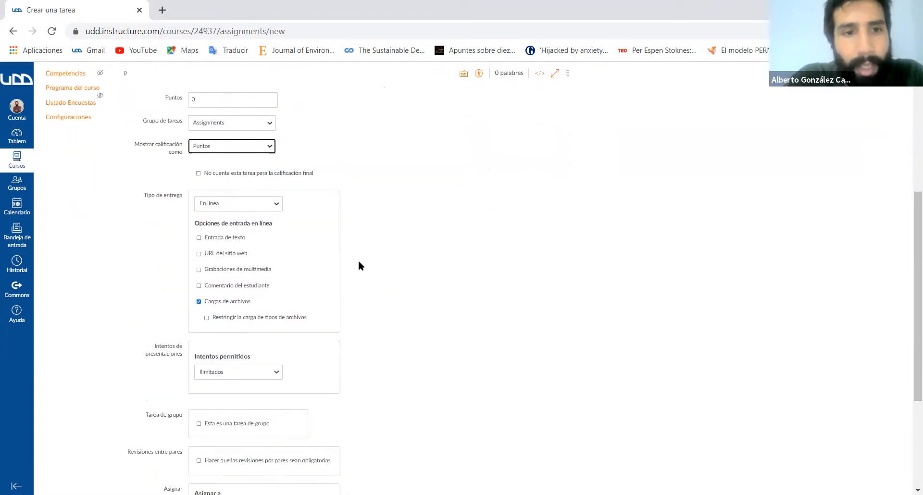
{"action": "left_click", "coordinate": [277, 207]}
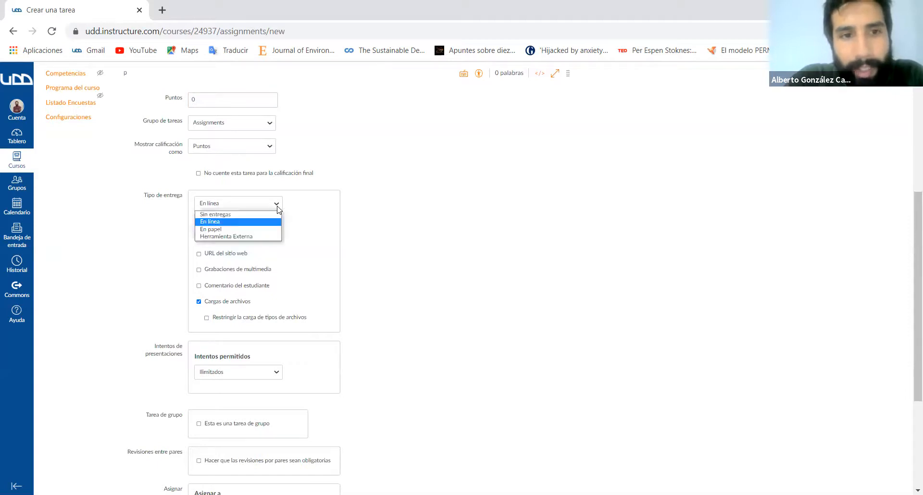
{"action": "left_click", "coordinate": [253, 236]}
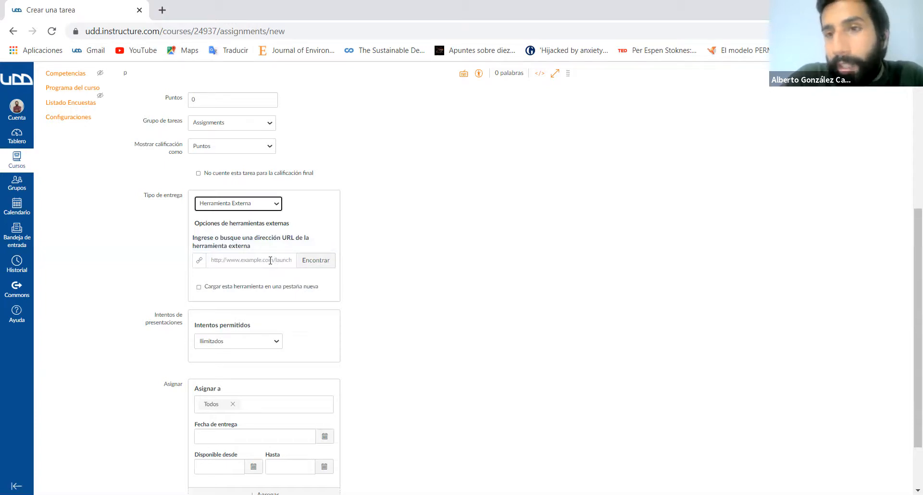
{"action": "left_click", "coordinate": [277, 206]}
{"action": "left_click", "coordinate": [235, 223]}
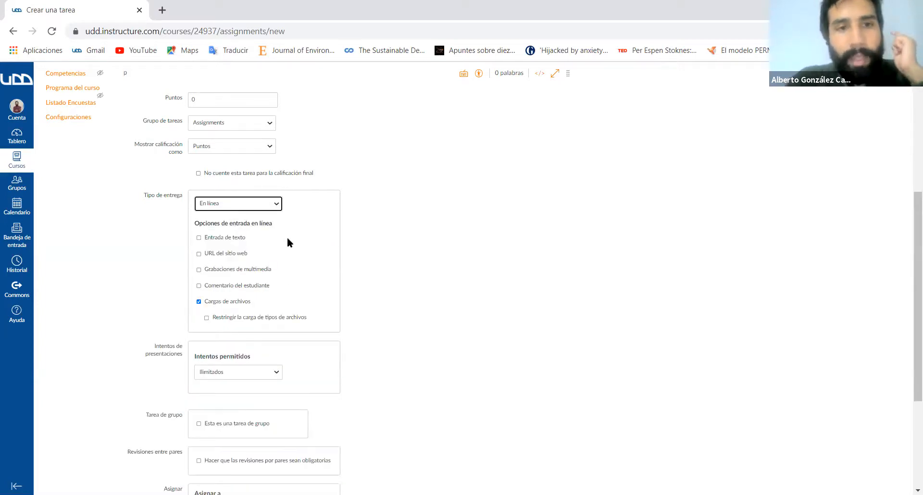
- Allow text entry (Entrada de texto) as an additional online submission option
{"action": "scroll", "coordinate": [291, 243], "scroll_direction": "down", "scroll_amount": 1}
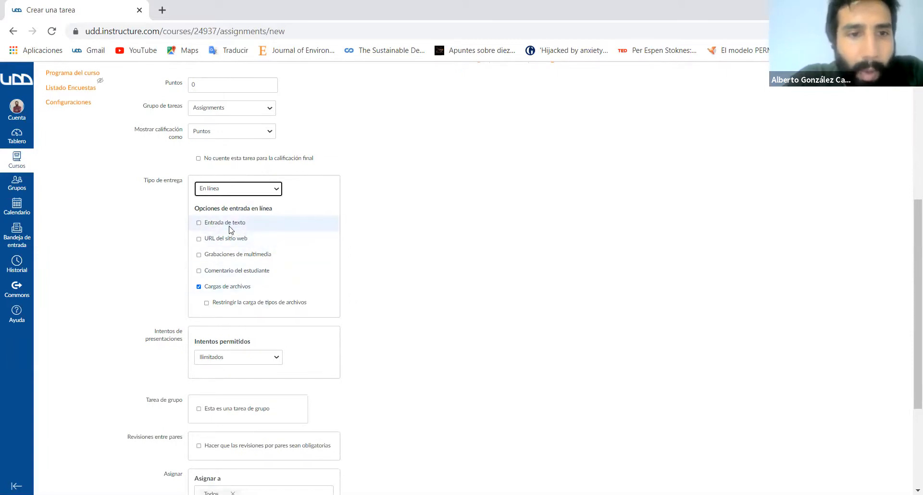
{"action": "left_click", "coordinate": [199, 223]}
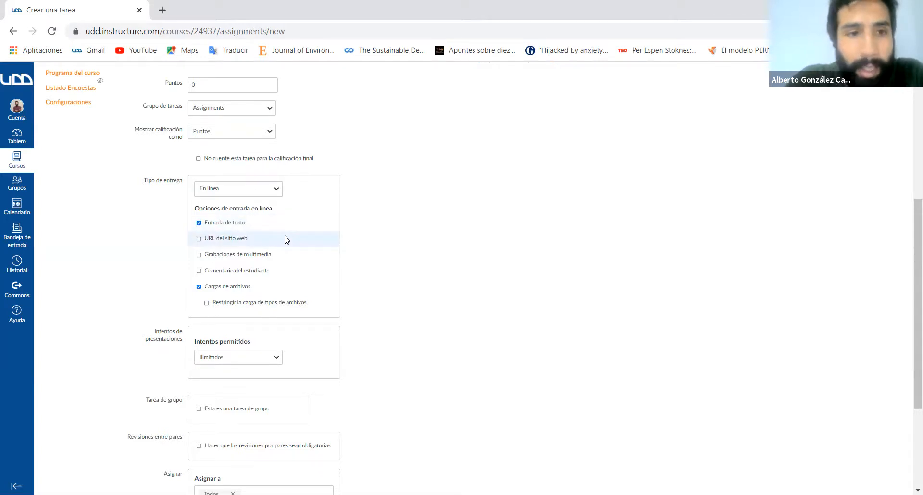
- Try URL del sitio web and Grabaciones de multimedia as online submission options, and leave only Cargas de archivos enabled
{"action": "left_click", "coordinate": [198, 240]}
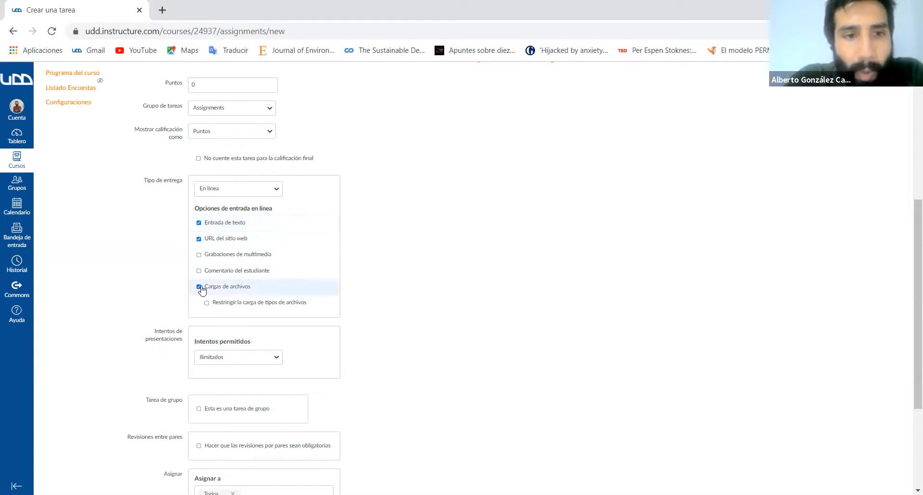
{"action": "left_click", "coordinate": [199, 222]}
{"action": "left_click", "coordinate": [199, 255]}
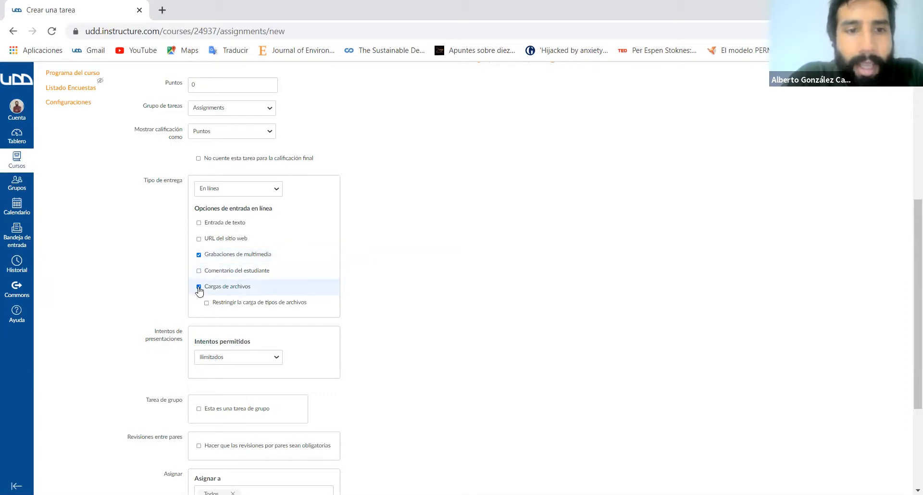
{"action": "left_click", "coordinate": [199, 256]}
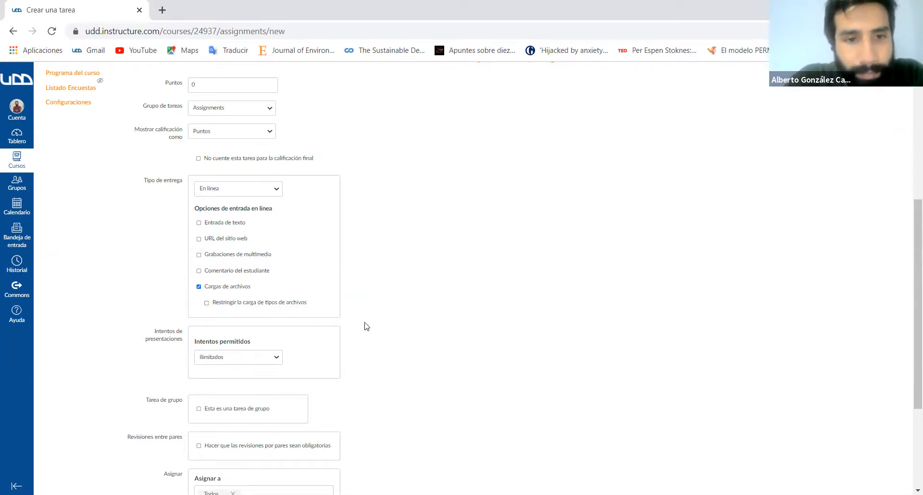
- Try Limitados for the allowed submission attempts and return the setting to Ilimitados
{"action": "scroll", "coordinate": [366, 326], "scroll_direction": "down", "scroll_amount": 2}
{"action": "scroll", "coordinate": [366, 326], "scroll_direction": "down", "scroll_amount": 1}
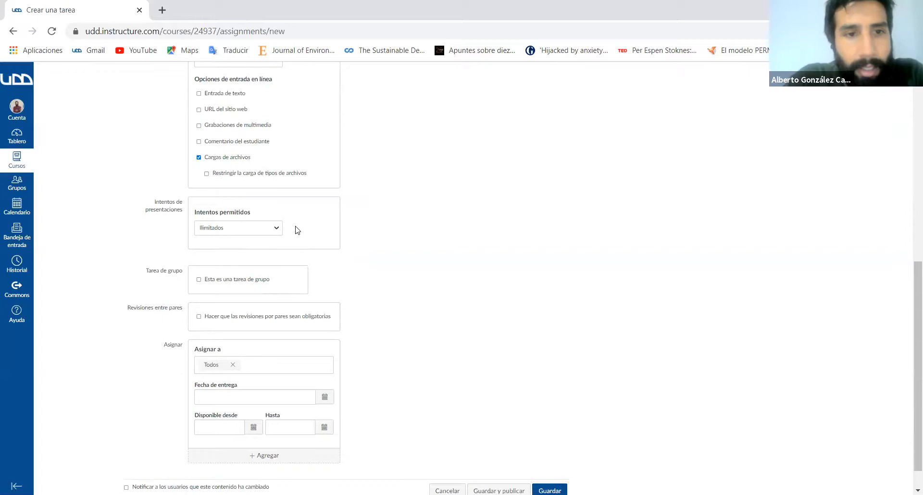
{"action": "left_click", "coordinate": [271, 231]}
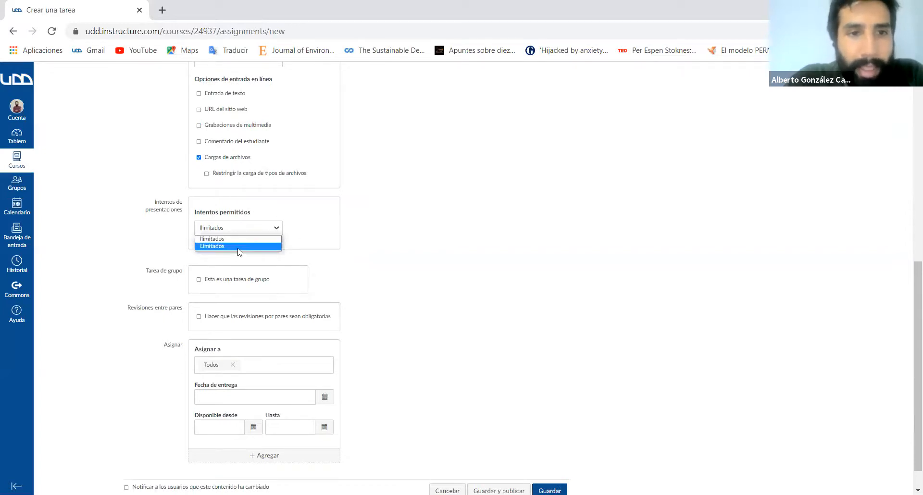
{"action": "left_click", "coordinate": [243, 241]}
{"action": "left_click", "coordinate": [262, 229]}
{"action": "left_click", "coordinate": [238, 239]}
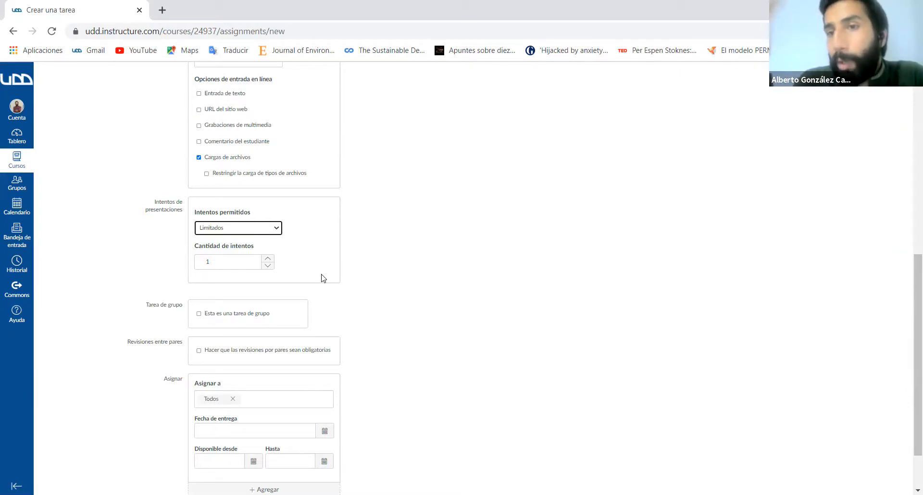
{"action": "left_click", "coordinate": [271, 234]}
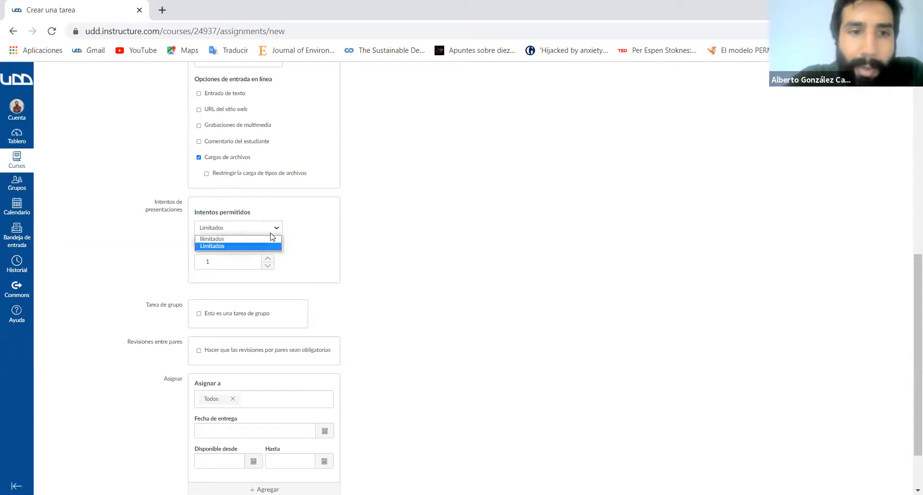
{"action": "left_click", "coordinate": [240, 246]}
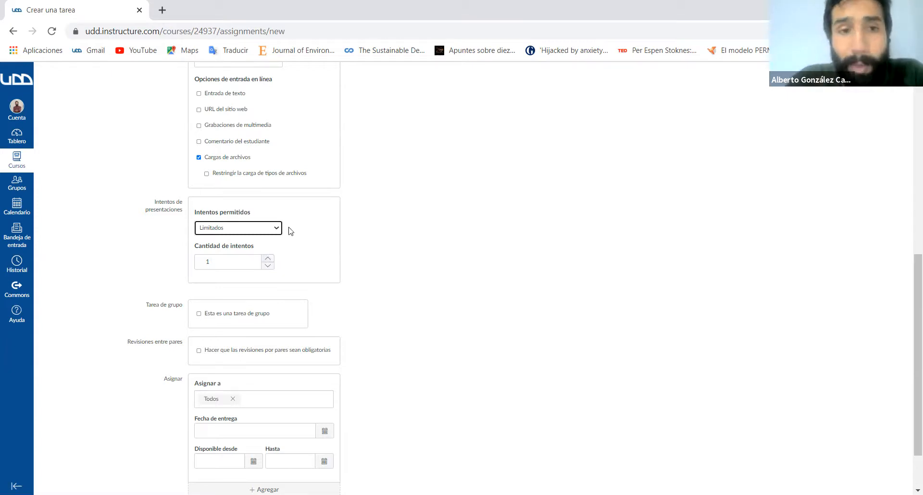
{"action": "left_click", "coordinate": [273, 228]}
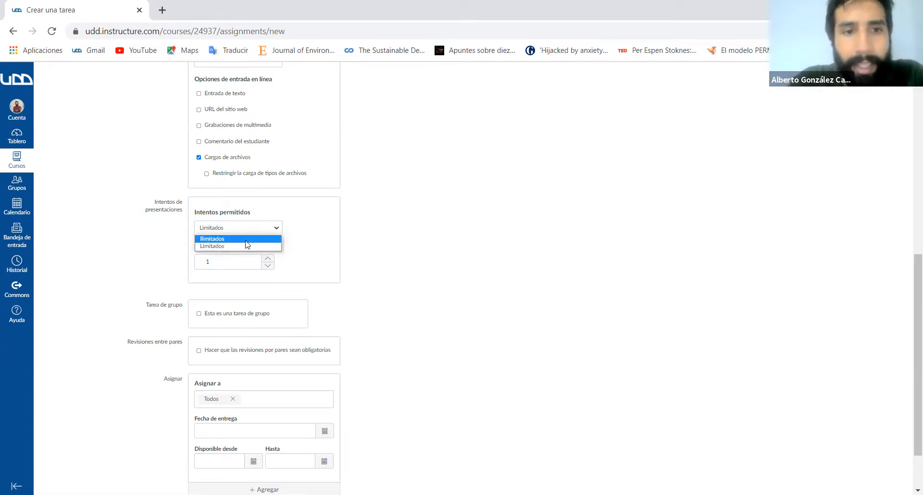
{"action": "left_click", "coordinate": [245, 246]}
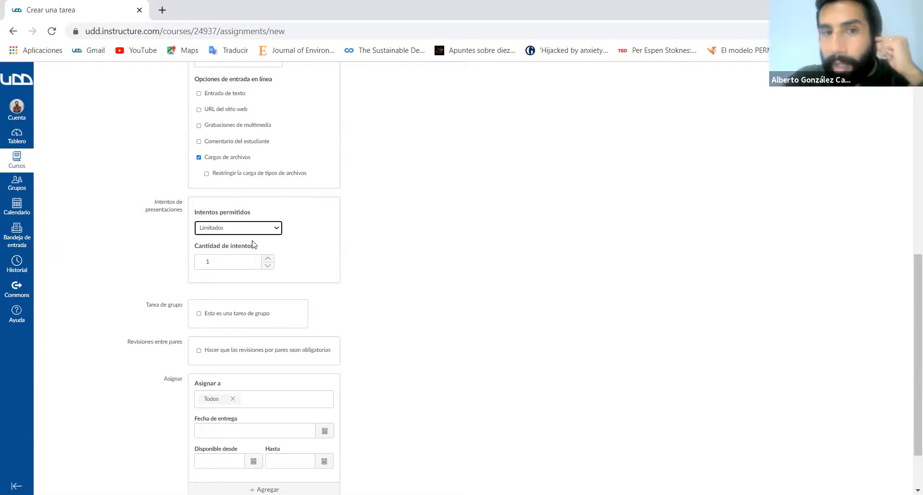
{"action": "left_click", "coordinate": [261, 229]}
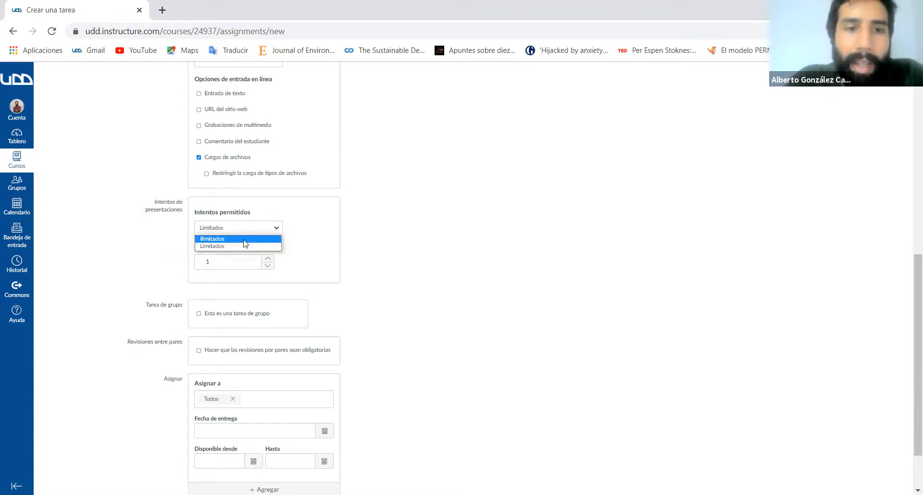
{"action": "left_click", "coordinate": [245, 239]}
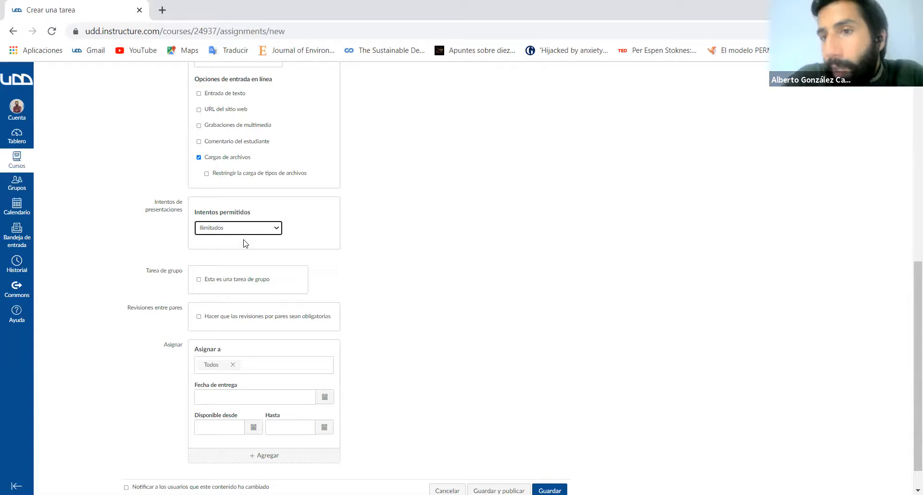
- Try marking the assignment as a group task, dismiss the group set creation form, and turn the group option off again
{"action": "scroll", "coordinate": [356, 279], "scroll_direction": "down", "scroll_amount": 1}
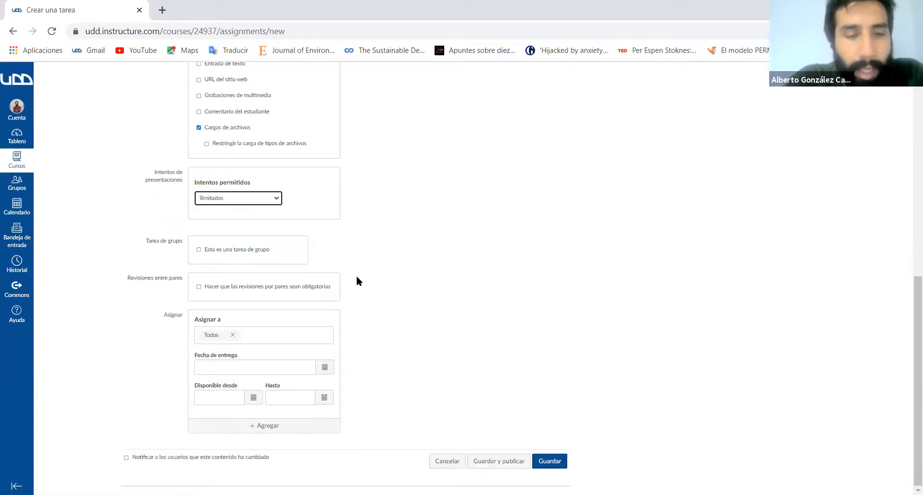
{"action": "left_click", "coordinate": [198, 249]}
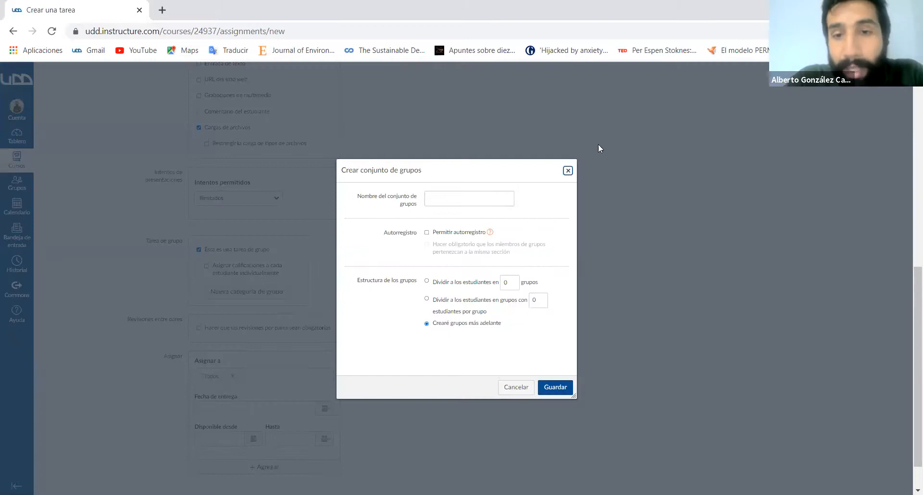
{"action": "left_click", "coordinate": [567, 171]}
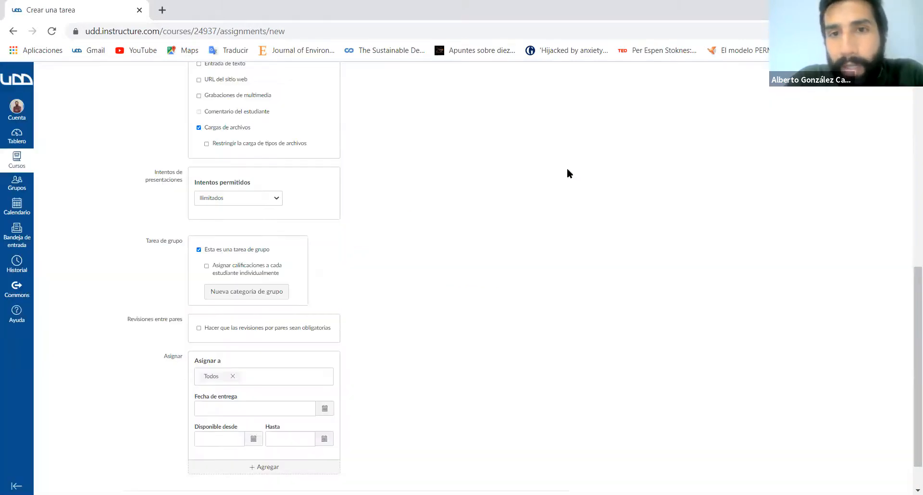
{"action": "left_click", "coordinate": [198, 250]}
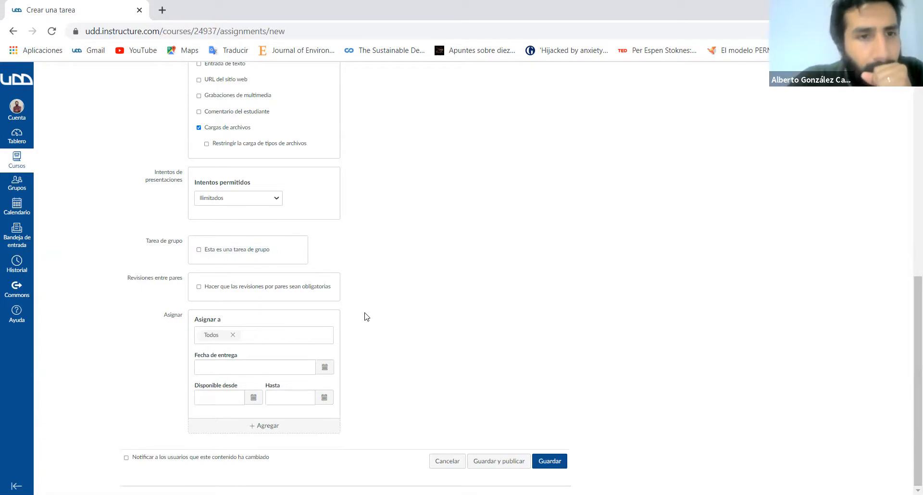
- Try making peer reviews mandatory for the assignment, look over their options, and turn the requirement off
{"action": "left_click", "coordinate": [199, 287]}
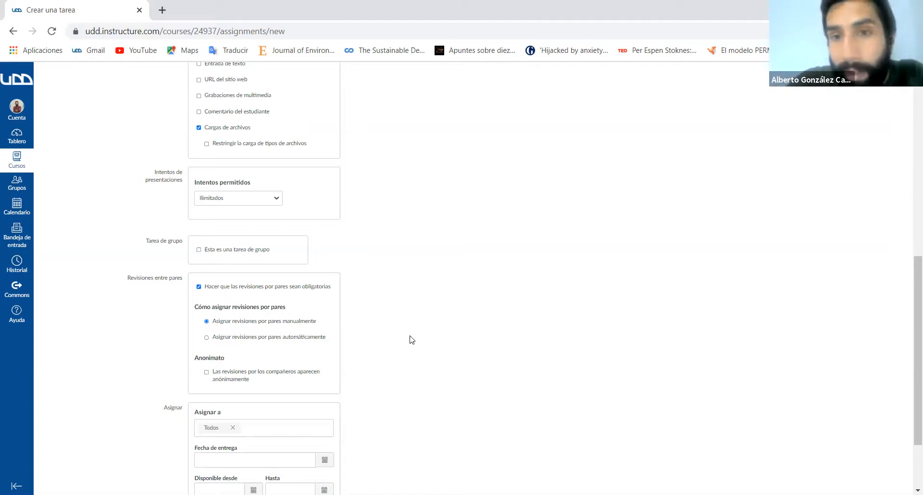
{"action": "scroll", "coordinate": [411, 339], "scroll_direction": "down", "scroll_amount": 1}
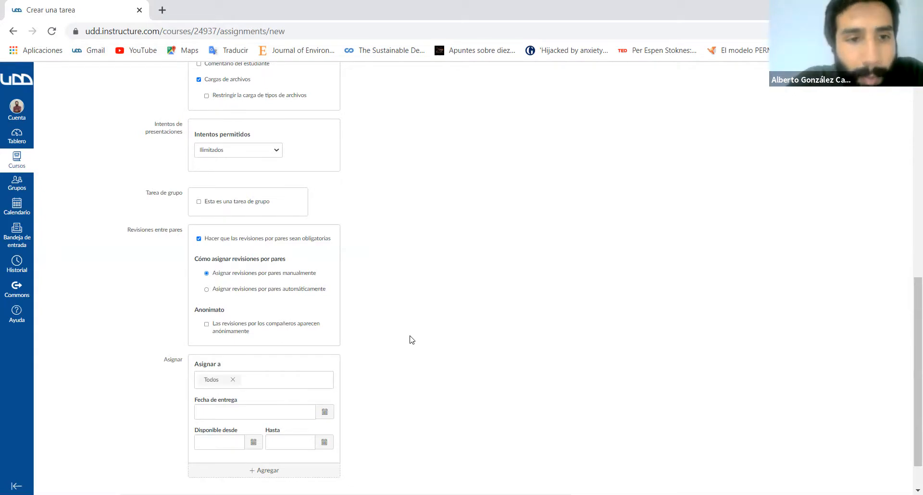
{"action": "scroll", "coordinate": [411, 340], "scroll_direction": "down", "scroll_amount": 2}
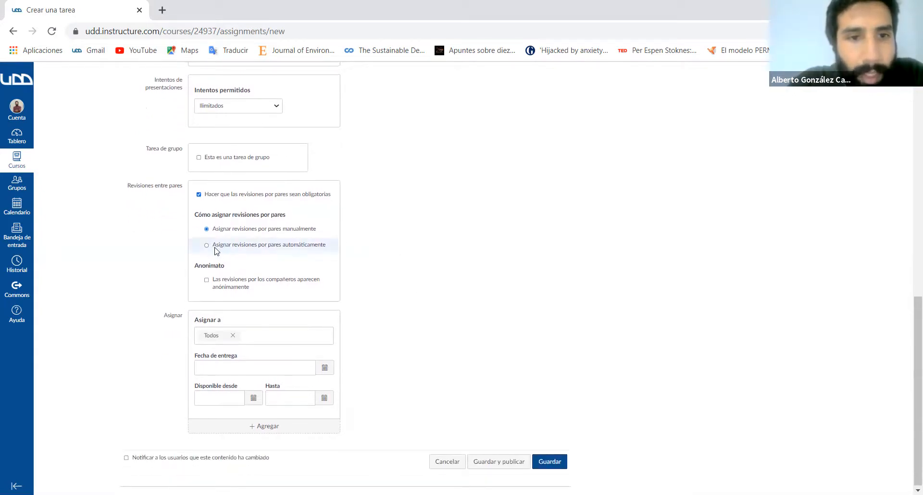
{"action": "left_click", "coordinate": [199, 195]}
{"action": "scroll", "coordinate": [324, 223], "scroll_direction": "up", "scroll_amount": 1}
{"action": "scroll", "coordinate": [324, 224], "scroll_direction": "down", "scroll_amount": 1}
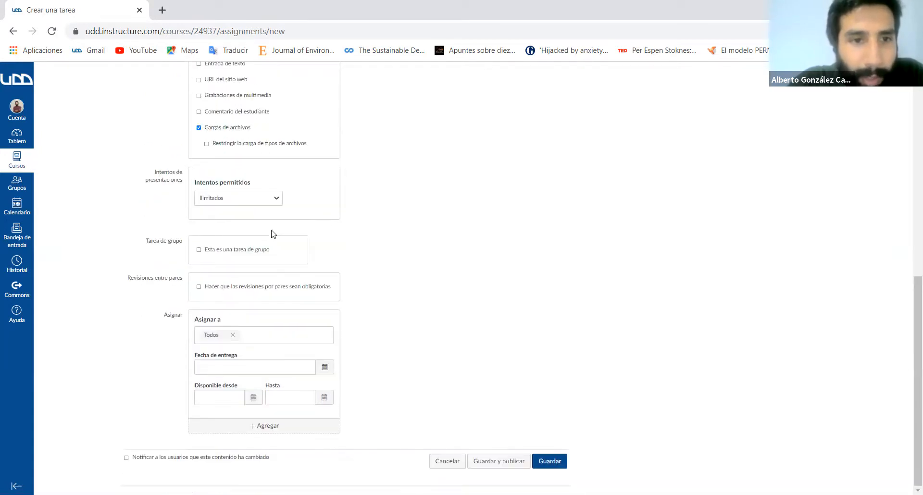
- Enable mandatory peer reviews again, try automatic assignment, return to manual, and disable the peer reviews
{"action": "left_click", "coordinate": [199, 287]}
{"action": "scroll", "coordinate": [437, 353], "scroll_direction": "down", "scroll_amount": 2}
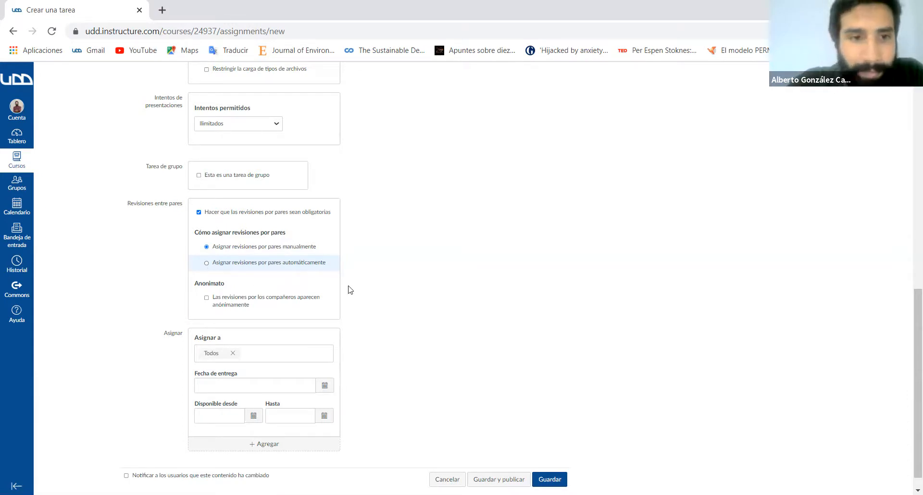
{"action": "left_click", "coordinate": [206, 263]}
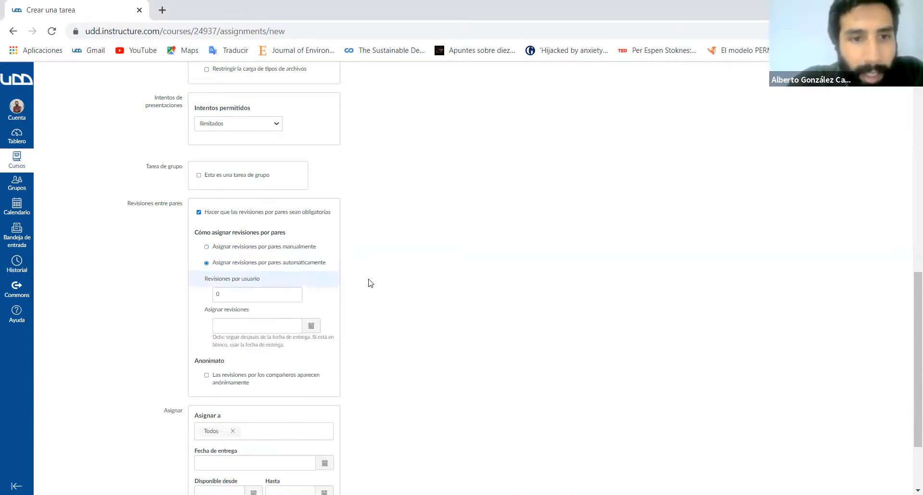
{"action": "scroll", "coordinate": [345, 246], "scroll_direction": "down", "scroll_amount": 2}
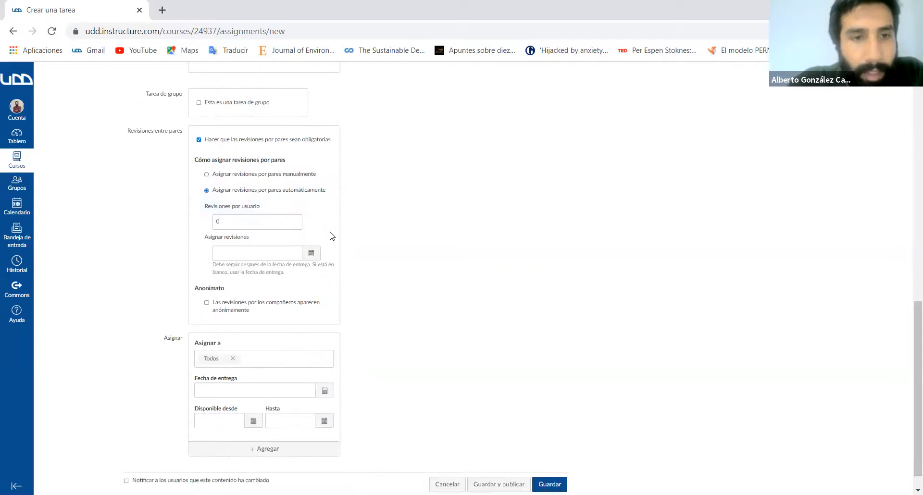
{"action": "left_click", "coordinate": [209, 176]}
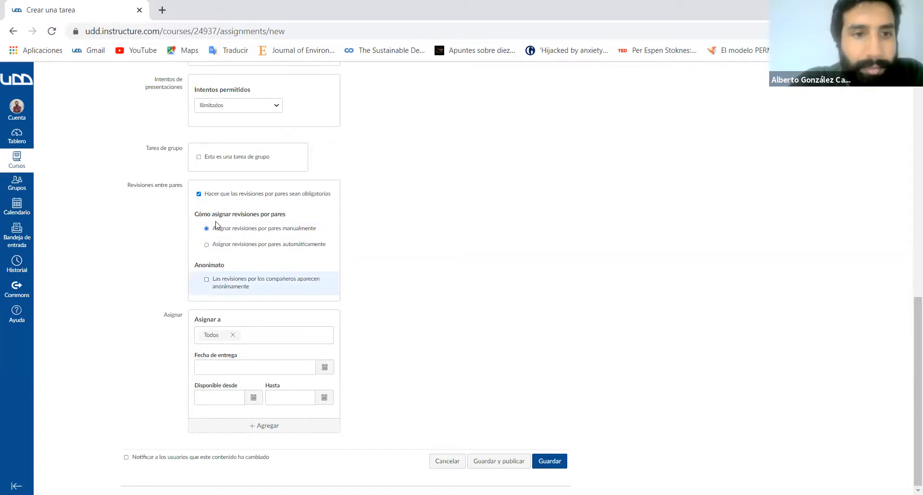
{"action": "left_click", "coordinate": [200, 194]}
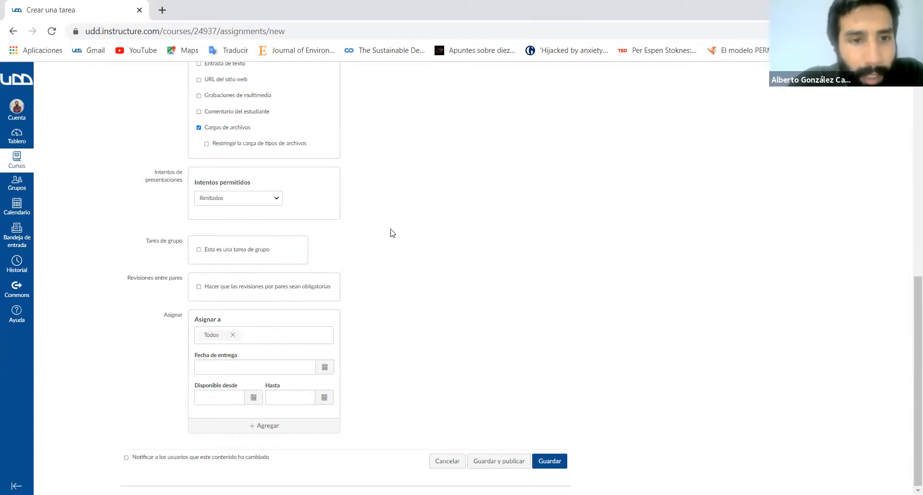
- Look at the Asignar a choices and the Fecha de entrega calendar without changing the assignee or setting a date
{"action": "left_click", "coordinate": [276, 338]}
{"action": "left_click", "coordinate": [436, 363]}
{"action": "left_click", "coordinate": [322, 372]}
{"action": "left_click", "coordinate": [423, 367]}
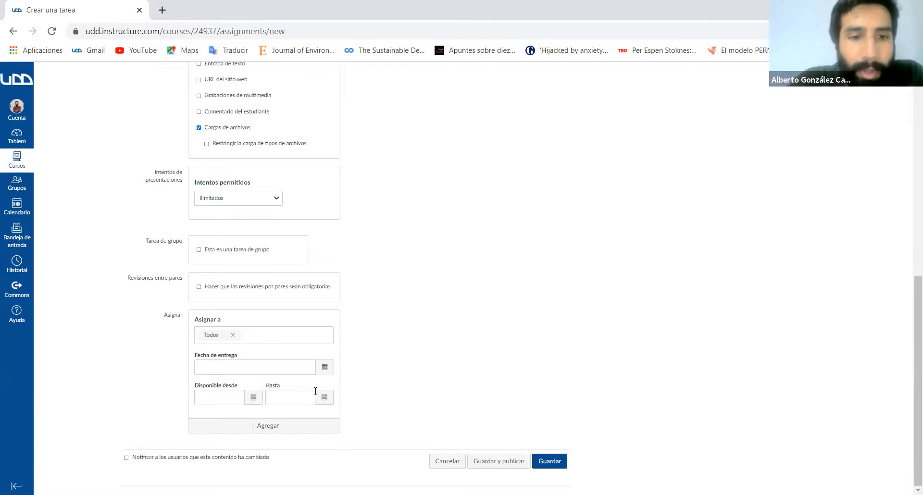
- Save the Portafolio assignment without publishing it and open the form for adding a rubric
{"action": "scroll", "coordinate": [464, 342], "scroll_direction": "up", "scroll_amount": 3}
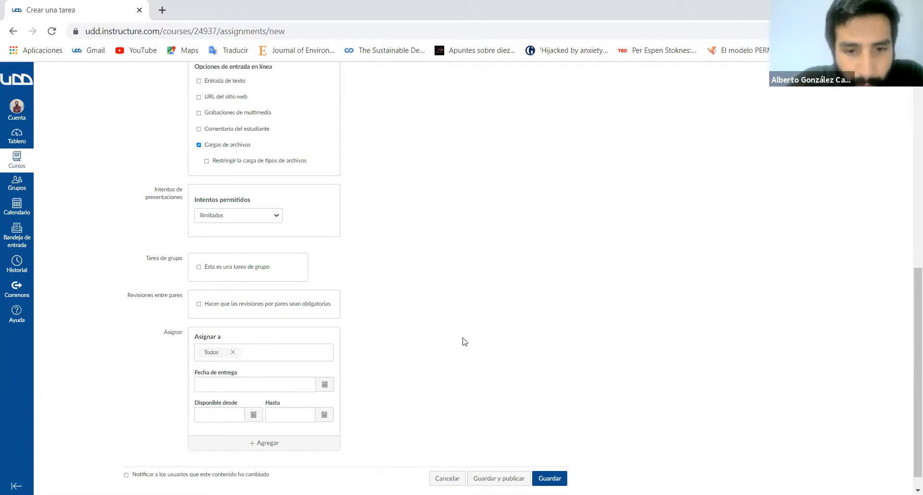
{"action": "scroll", "coordinate": [552, 408], "scroll_direction": "down", "scroll_amount": 2}
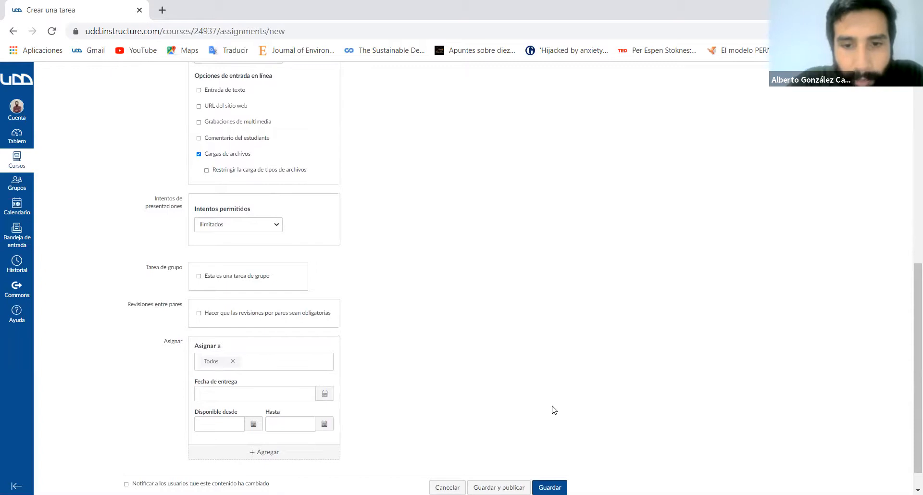
{"action": "left_click", "coordinate": [550, 487]}
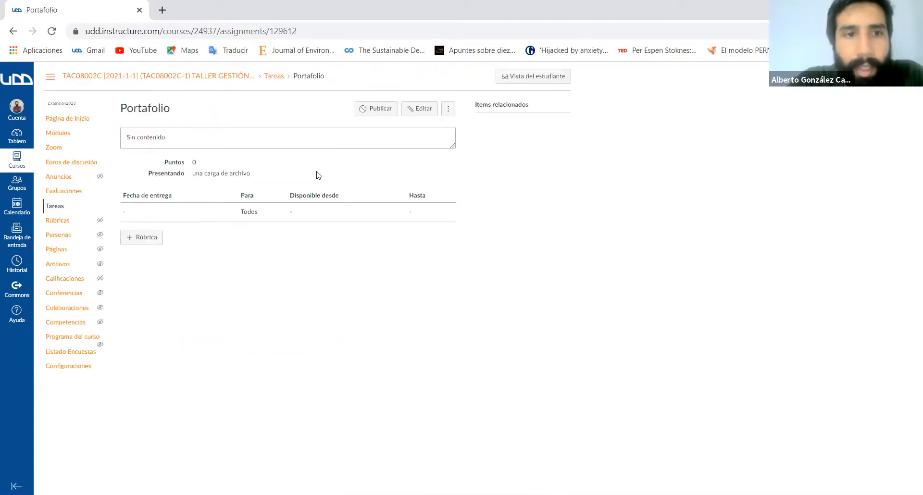
{"action": "left_click", "coordinate": [156, 239]}
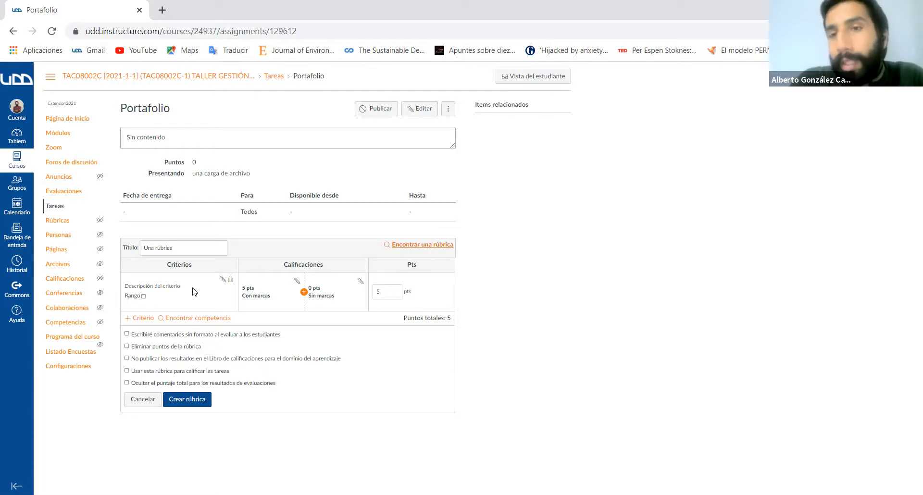
- Open the Trabajo Final assignment's submissions in SpeedGrader from the assignment list and look through the first student's document
{"action": "left_click", "coordinate": [56, 206]}
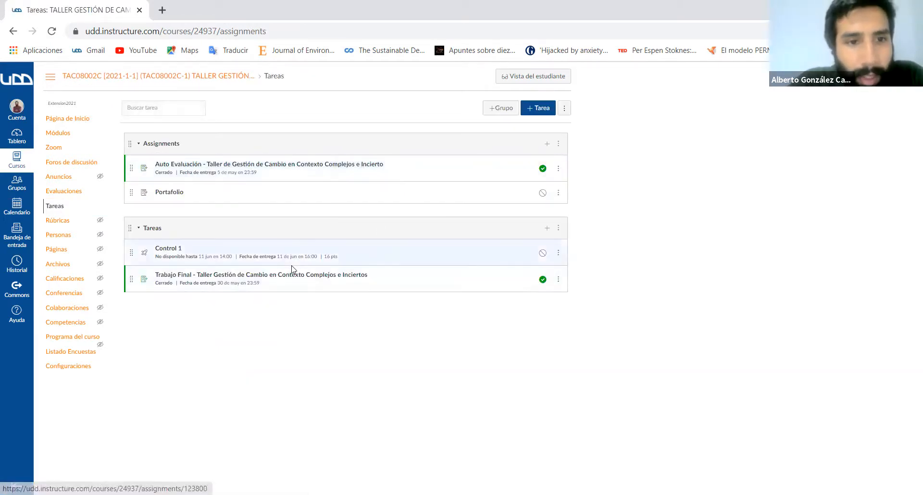
{"action": "left_click", "coordinate": [298, 278]}
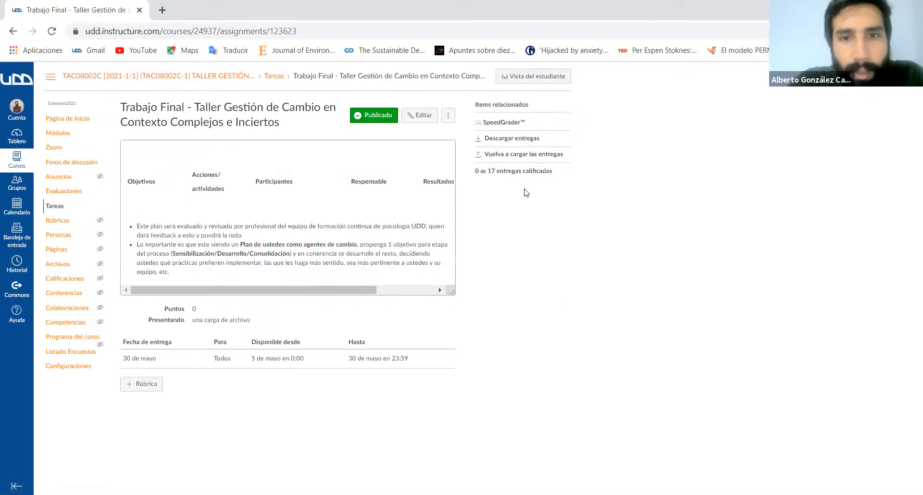
{"action": "left_click", "coordinate": [509, 124]}
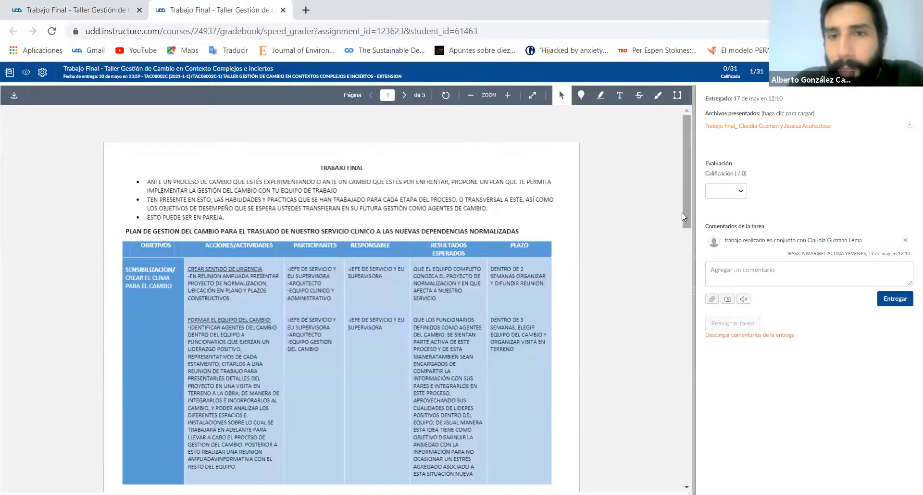
{"action": "left_click_drag", "start_coordinate": [687, 203], "coordinate": [690, 243]}
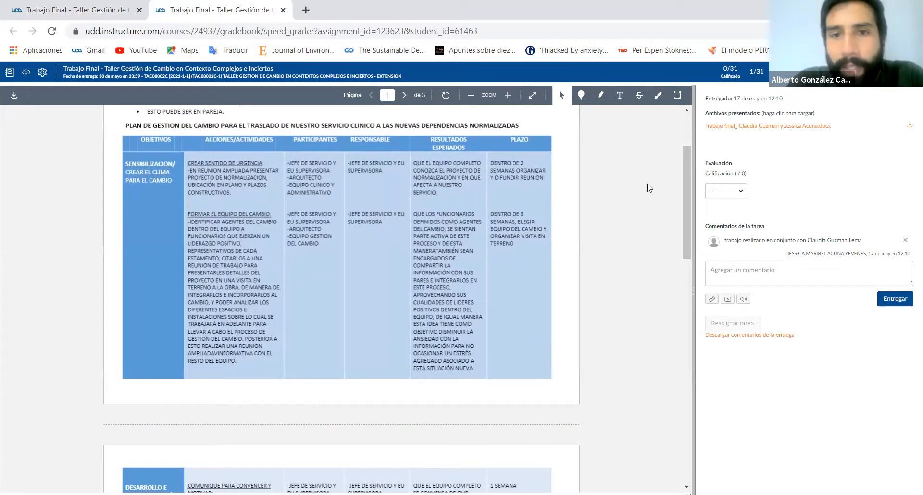
{"action": "scroll", "coordinate": [693, 208], "scroll_direction": "down", "scroll_amount": 15}
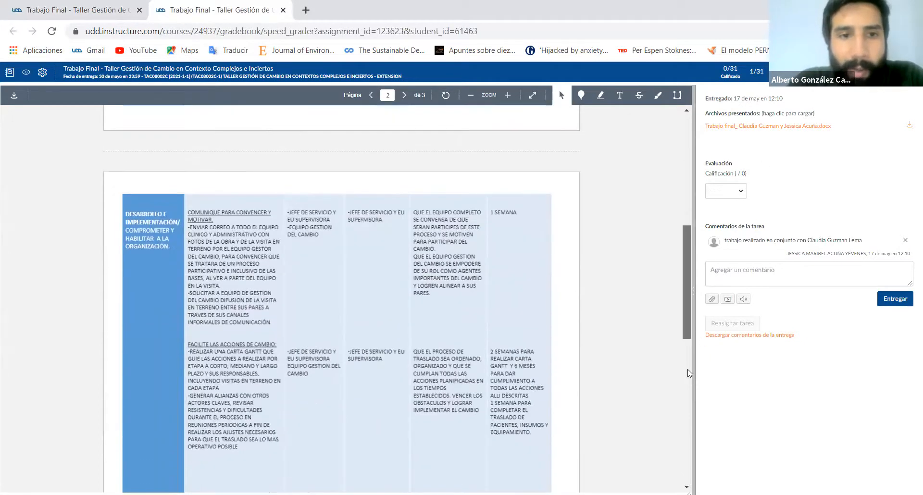
- Look through the student's submitted document and the available grade options without assigning a grade
{"action": "scroll", "coordinate": [689, 172], "scroll_direction": "up", "scroll_amount": 15}
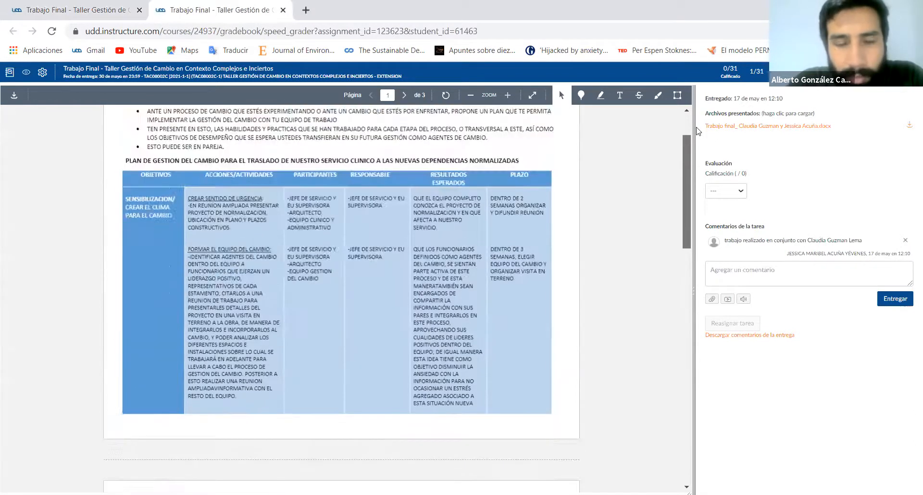
{"action": "scroll", "coordinate": [686, 242], "scroll_direction": "down", "scroll_amount": 10}
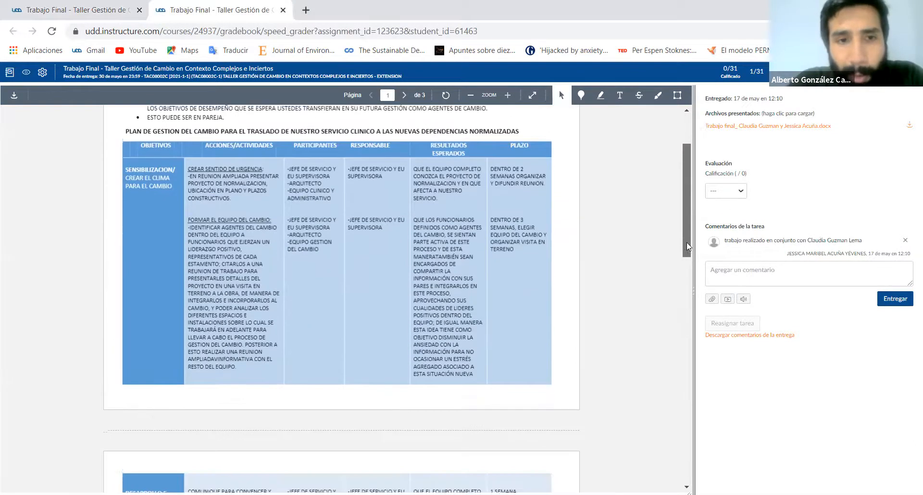
{"action": "scroll", "coordinate": [689, 449], "scroll_direction": "down", "scroll_amount": 7}
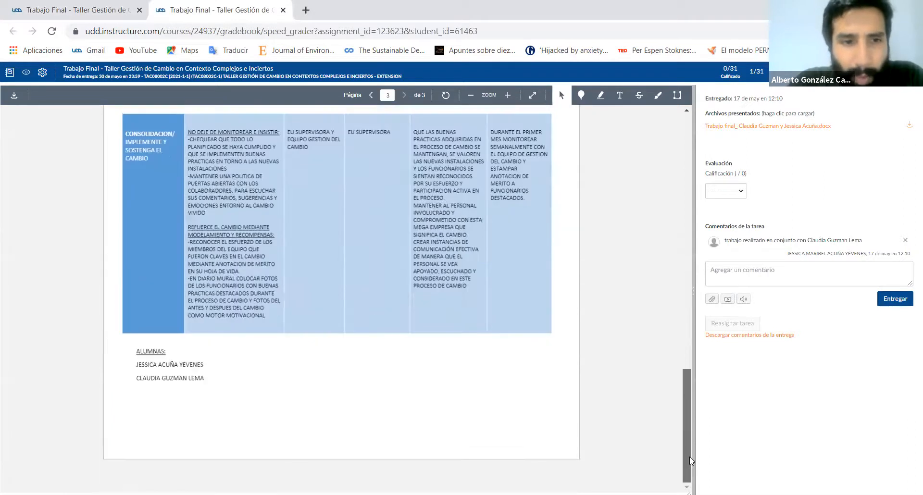
{"action": "scroll", "coordinate": [695, 277], "scroll_direction": "up", "scroll_amount": 10}
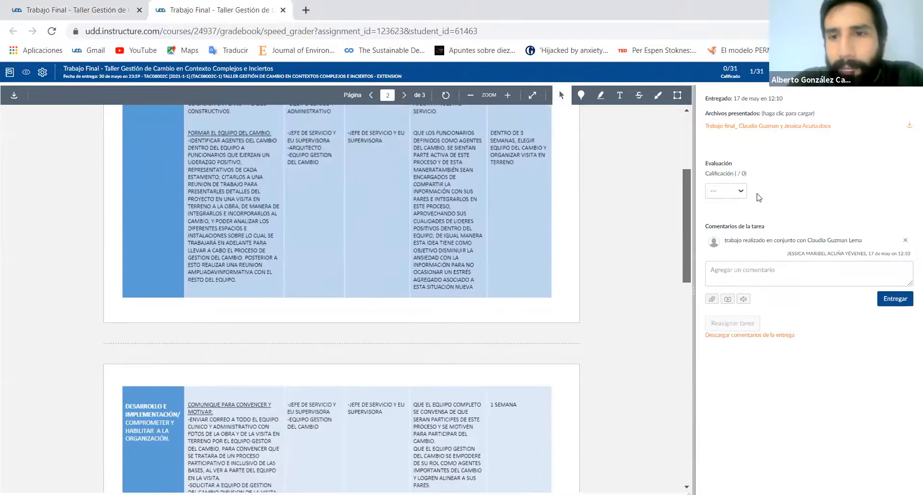
{"action": "left_click", "coordinate": [741, 196]}
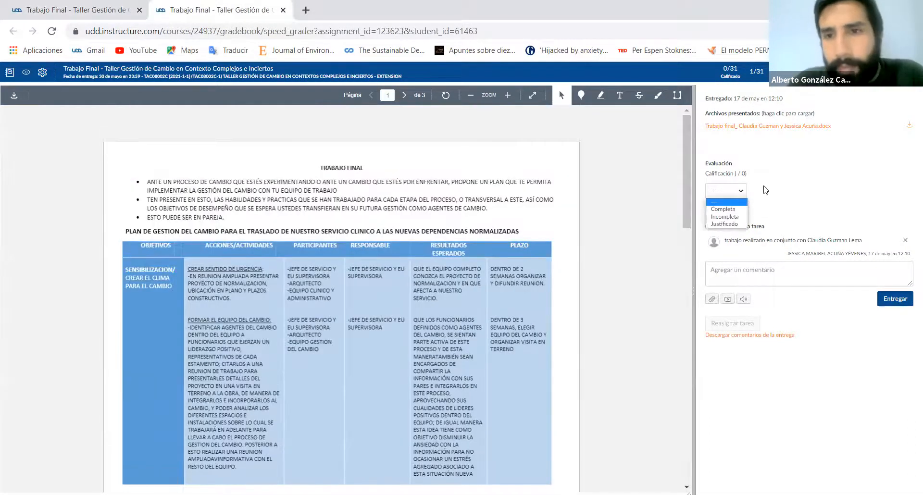
{"action": "left_click", "coordinate": [741, 196]}
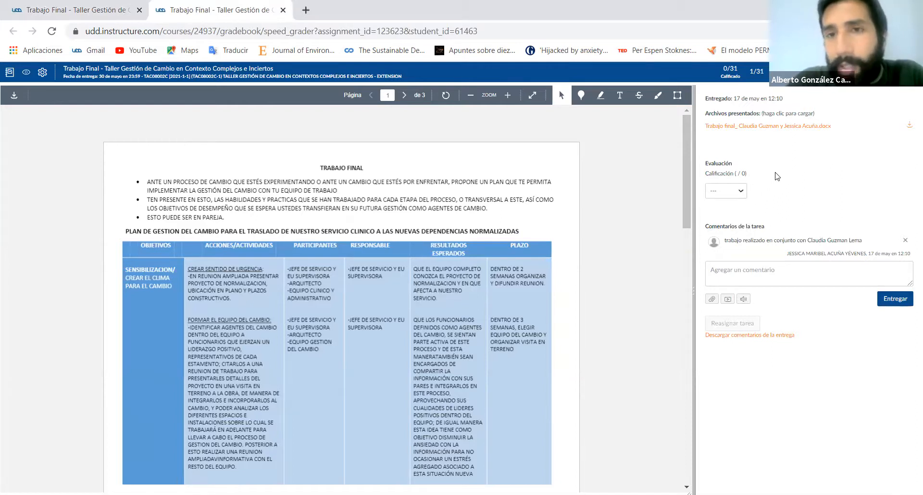
{"action": "left_click", "coordinate": [738, 188]}
{"action": "left_click", "coordinate": [779, 159]}
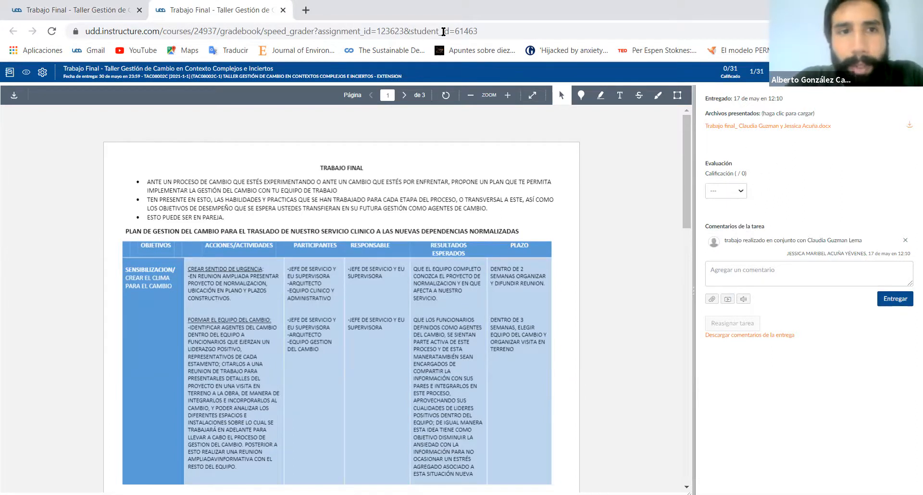
- Return to the Trabajo Final assignment page, open the form for adding a rubric and check the options for adding a criterion
{"action": "left_click", "coordinate": [94, 11]}
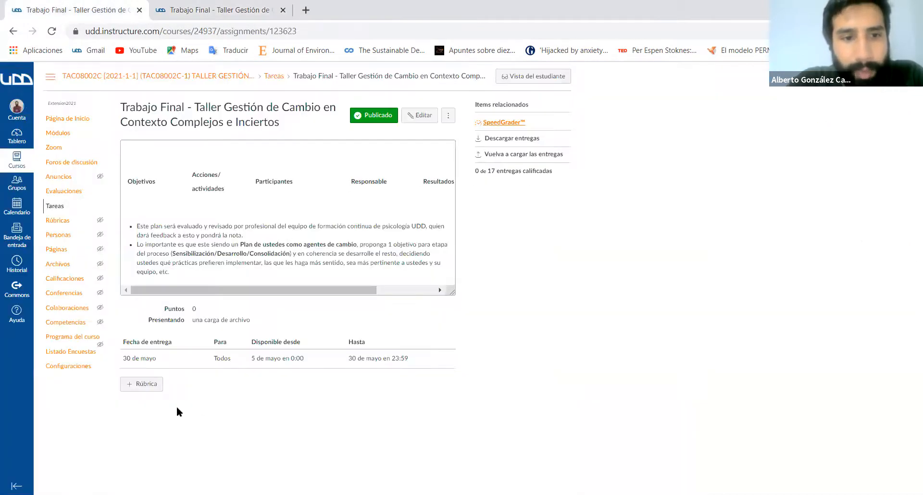
{"action": "left_click", "coordinate": [146, 383]}
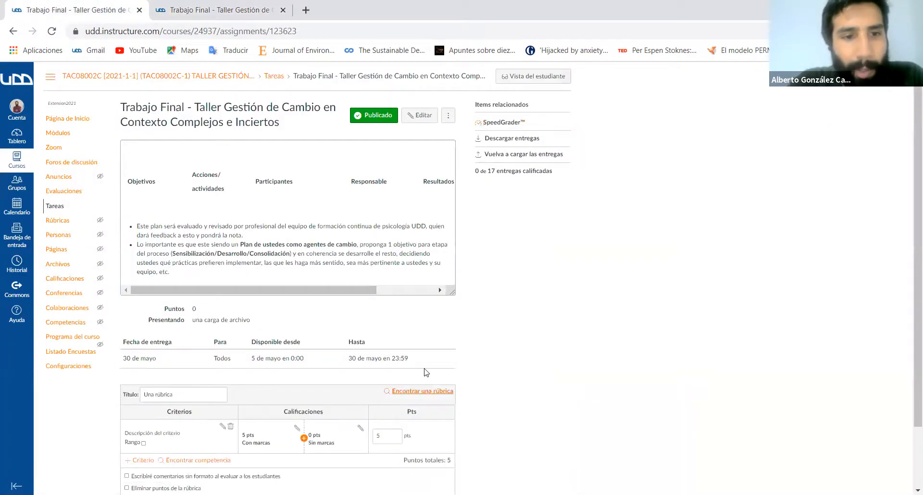
{"action": "scroll", "coordinate": [425, 373], "scroll_direction": "down", "scroll_amount": 1}
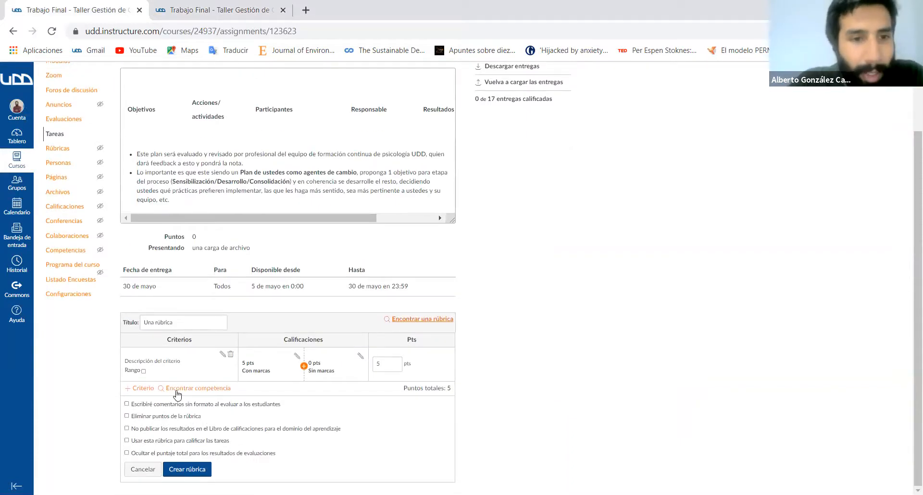
{"action": "left_click", "coordinate": [144, 388]}
{"action": "scroll", "coordinate": [385, 332], "scroll_direction": "down", "scroll_amount": 1}
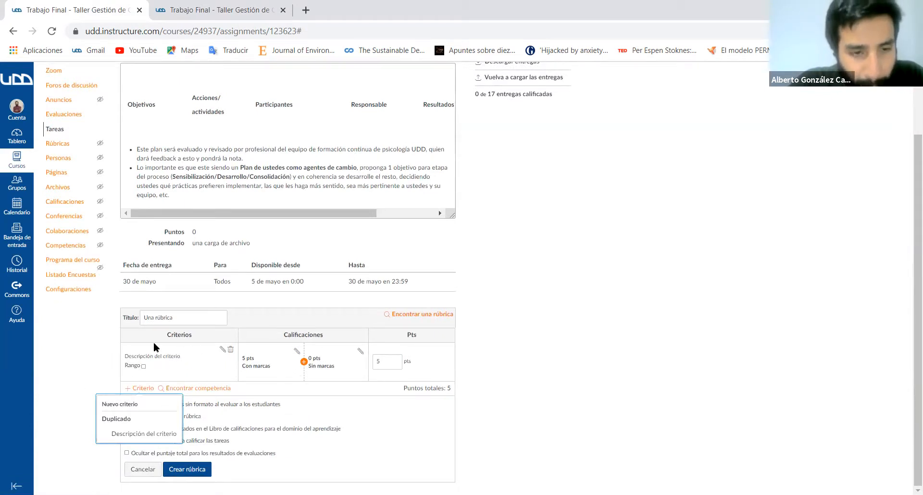
- Replace the rubric's default title with Trabajo Final
{"action": "left_click", "coordinate": [194, 319]}
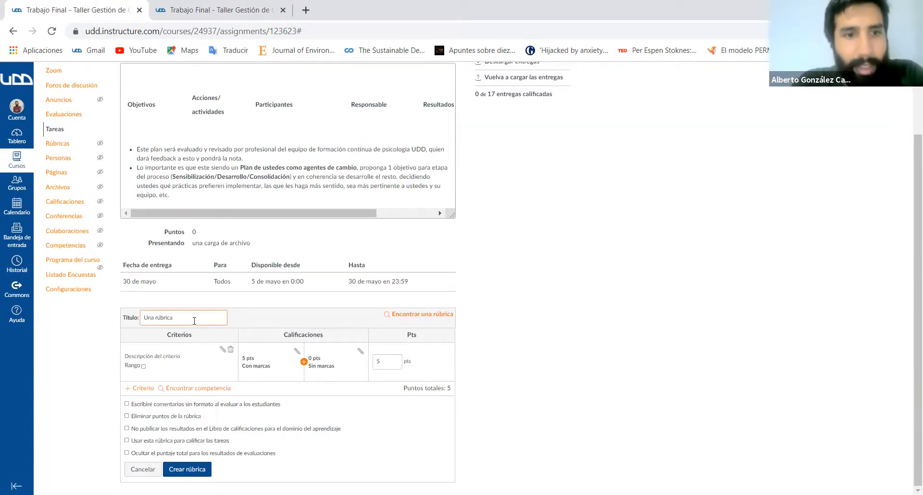
{"action": "key", "text": "BackSpace"}
{"action": "key", "text": "BackSpace"}
{"action": "key", "text": "BackSpace"}
{"action": "key", "text": "BackSpace"}
{"action": "key", "text": "BackSpace"}
{"action": "key", "text": "BackSpace"}
{"action": "key", "text": "BackSpace"}
{"action": "key", "text": "BackSpace"}
{"action": "key", "text": "BackSpace"}
{"action": "key", "text": "BackSpace"}
{"action": "key", "text": "BackSpace"}
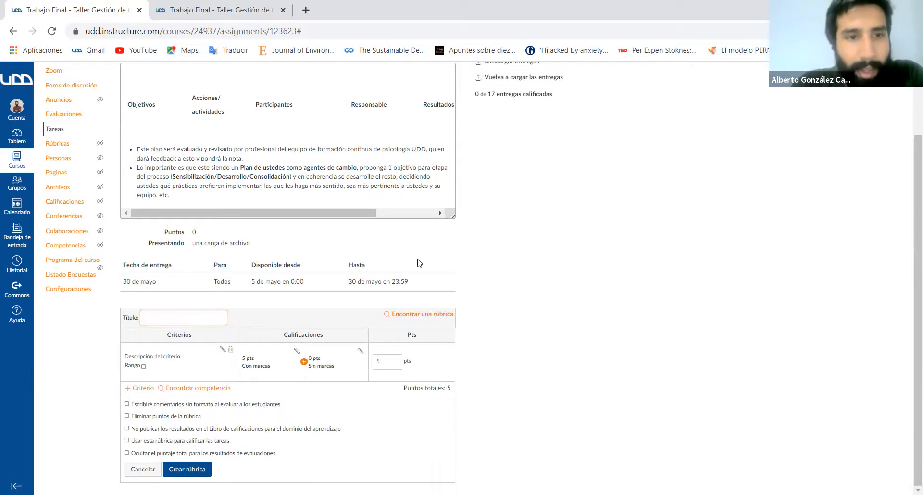
{"action": "scroll", "coordinate": [419, 263], "scroll_direction": "up", "scroll_amount": 1}
{"action": "scroll", "coordinate": [255, 281], "scroll_direction": "down", "scroll_amount": 1}
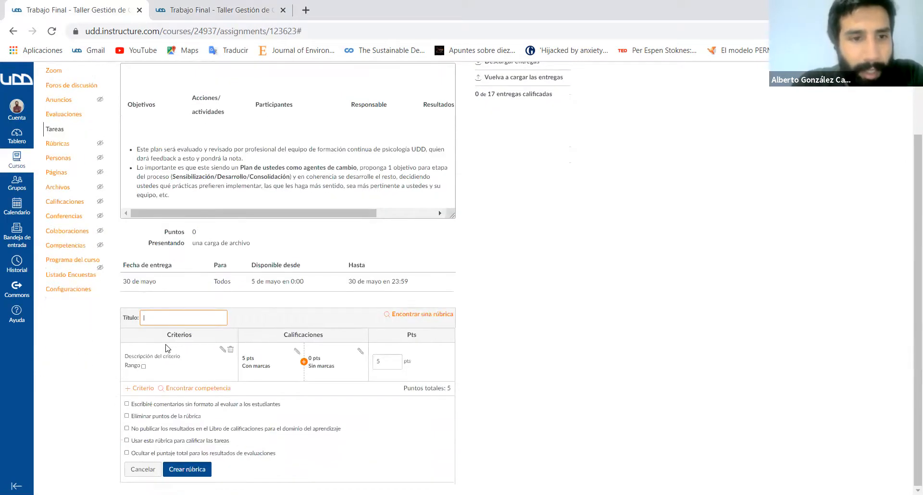
{"action": "type", "text": "Tt"}
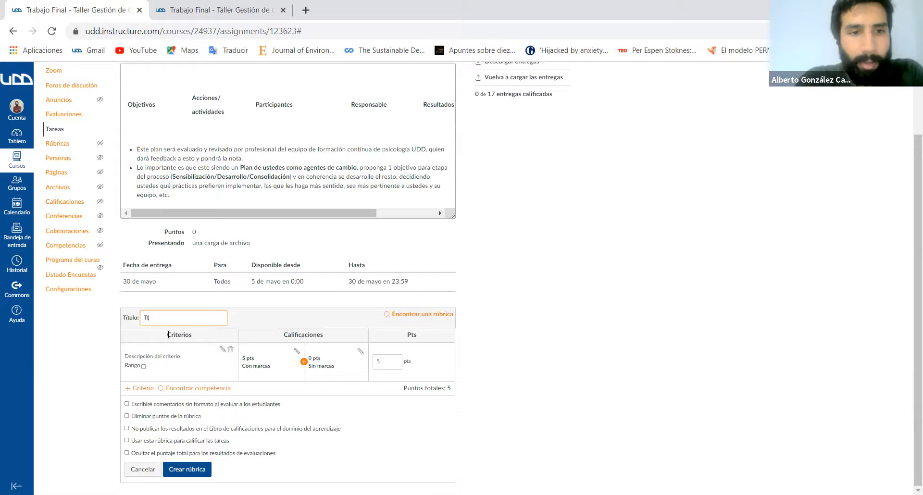
{"action": "type", "text": "abajo Final"}
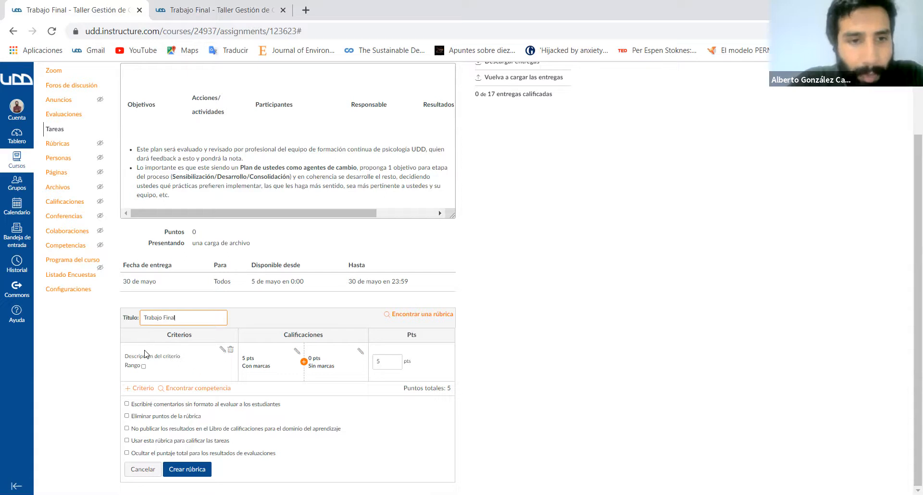
- Change the first rubric criterion's description to Diagnostico, leaving the full description empty
{"action": "left_click", "coordinate": [223, 350]}
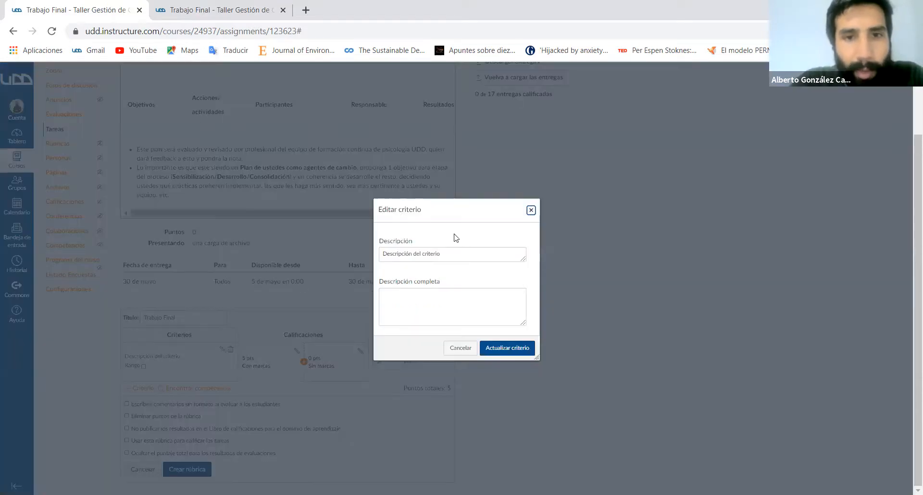
{"action": "left_click_drag", "start_coordinate": [468, 252], "coordinate": [335, 255]}
{"action": "type", "text": "Dial"}
{"action": "type", "text": "gnostico"}
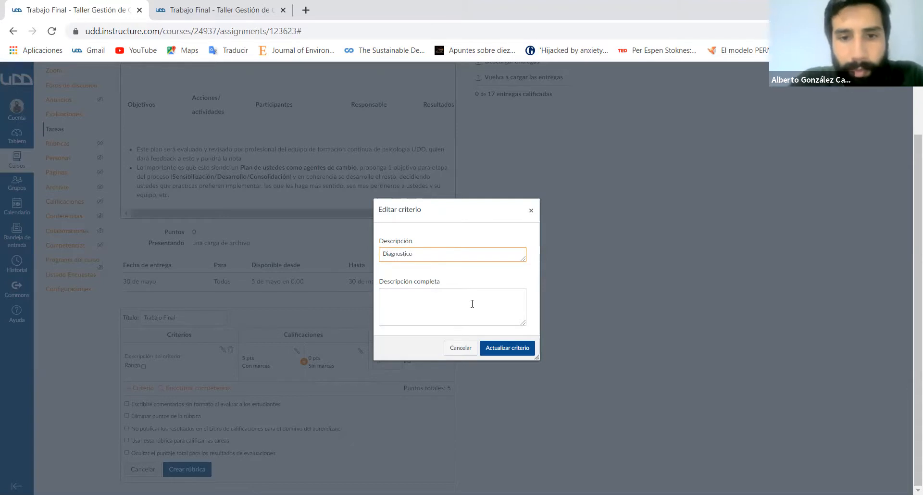
{"action": "left_click", "coordinate": [511, 347]}
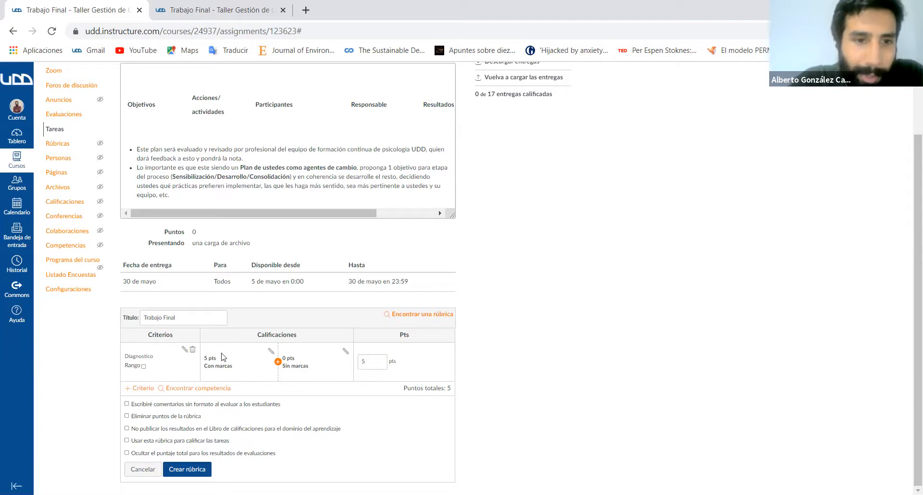
- Add a 3-point rating titled Logrado con detalle to the Diagnostico criterion
{"action": "left_click", "coordinate": [278, 362]}
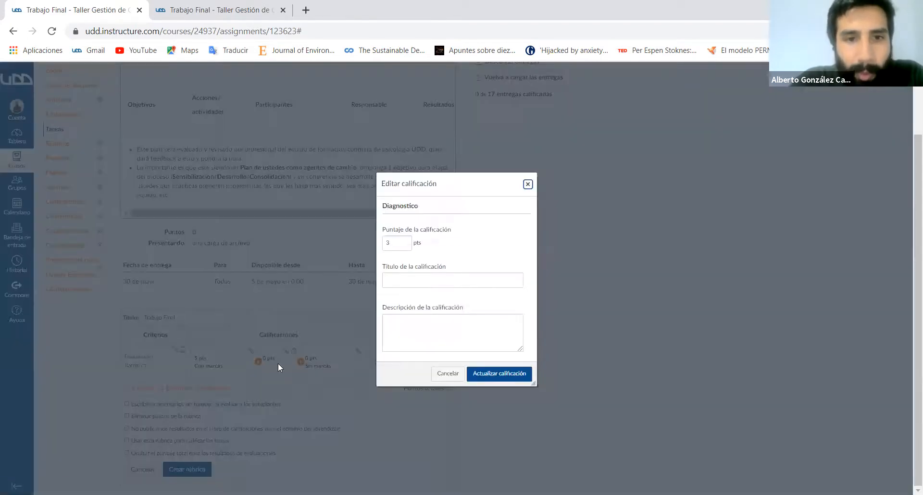
{"action": "left_click", "coordinate": [408, 281]}
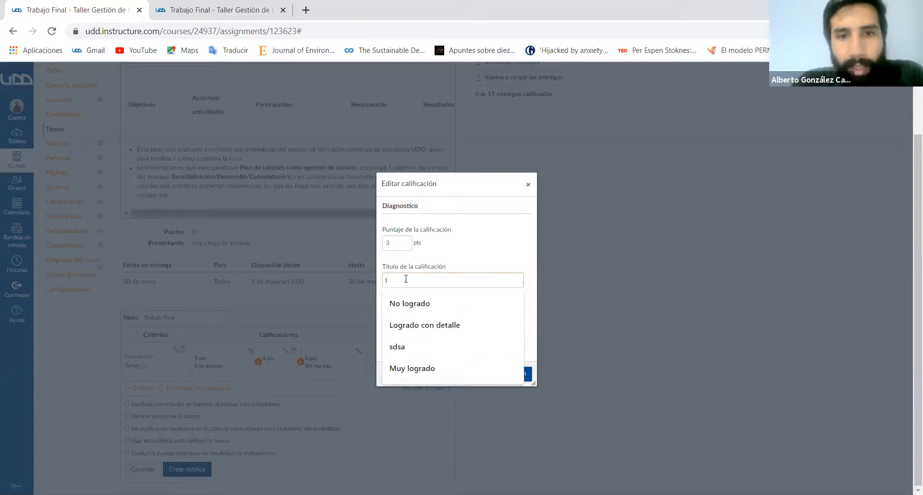
{"action": "left_click", "coordinate": [421, 325]}
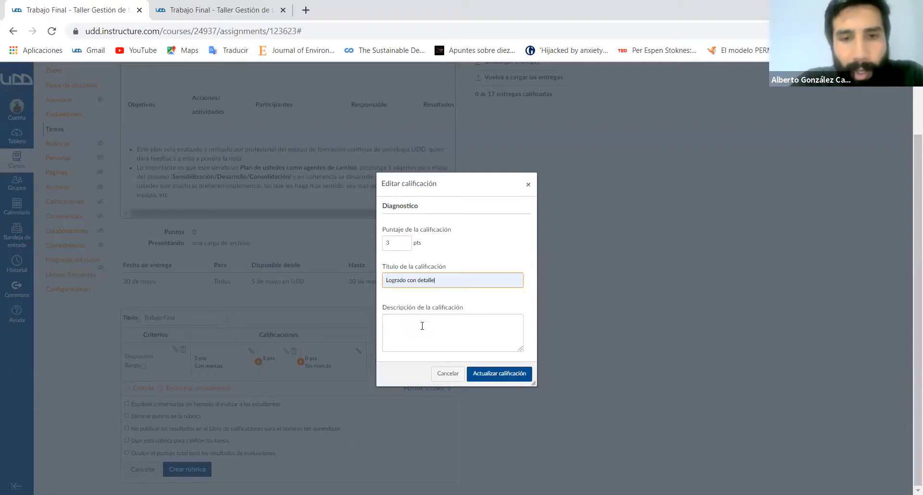
{"action": "left_click", "coordinate": [487, 375]}
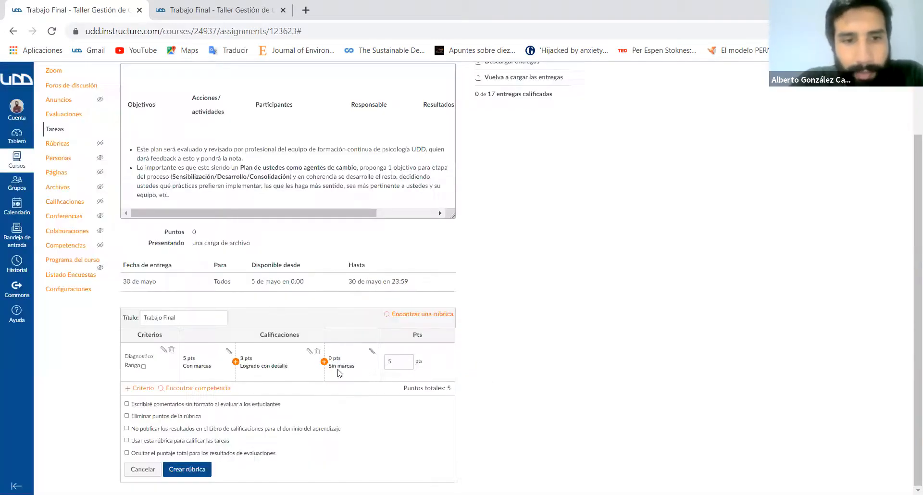
- Rename the 5-point rating of the Diagnostico criterion to Logrado
{"action": "left_click", "coordinate": [229, 354]}
{"action": "left_click", "coordinate": [427, 292]}
{"action": "key", "text": "BackSpace"}
{"action": "key", "text": "BackSpace"}
{"action": "key", "text": "BackSpace"}
{"action": "key", "text": "BackSpace"}
{"action": "key", "text": "BackSpace"}
{"action": "key", "text": "BackSpace"}
{"action": "key", "text": "BackSpace"}
{"action": "key", "text": "BackSpace"}
{"action": "key", "text": "BackSpace"}
{"action": "key", "text": "BackSpace"}
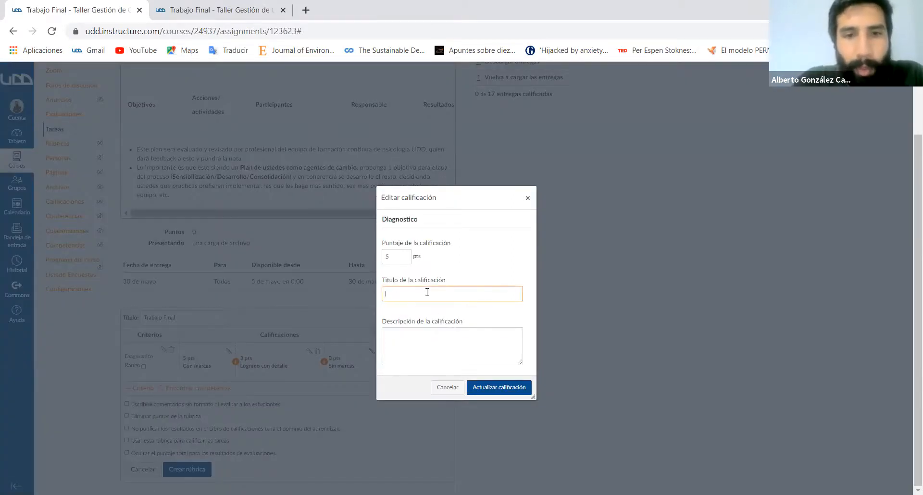
{"action": "type", "text": "l"}
{"action": "type", "text": "Logrado"}
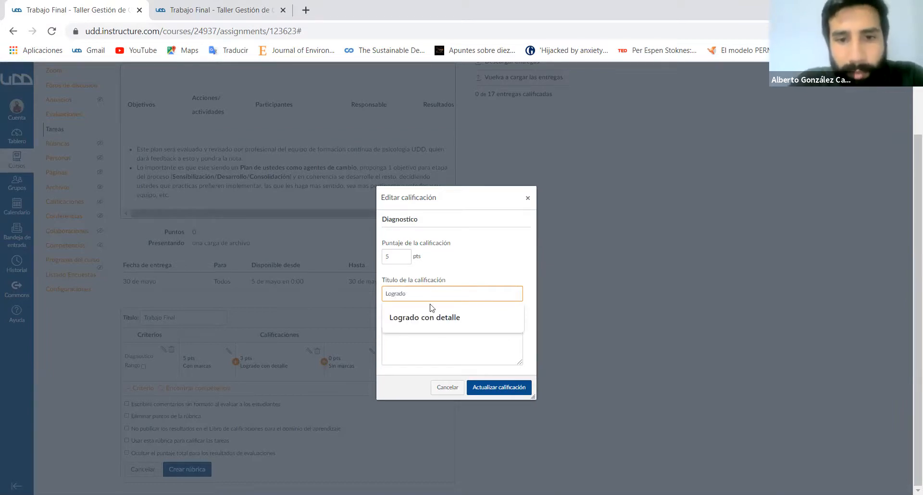
{"action": "left_click", "coordinate": [496, 389]}
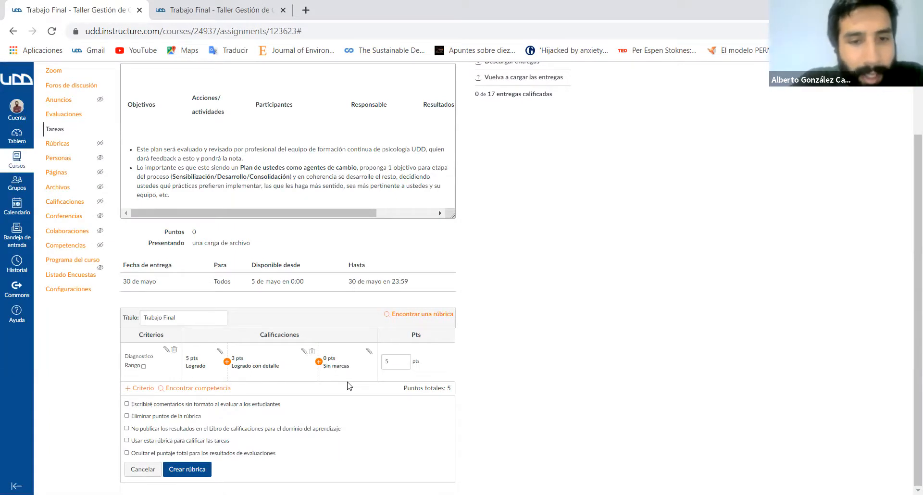
- Add a new criterion with the description Propuesta to the rubric
{"action": "left_click", "coordinate": [143, 387]}
{"action": "scroll", "coordinate": [458, 349], "scroll_direction": "down", "scroll_amount": 2}
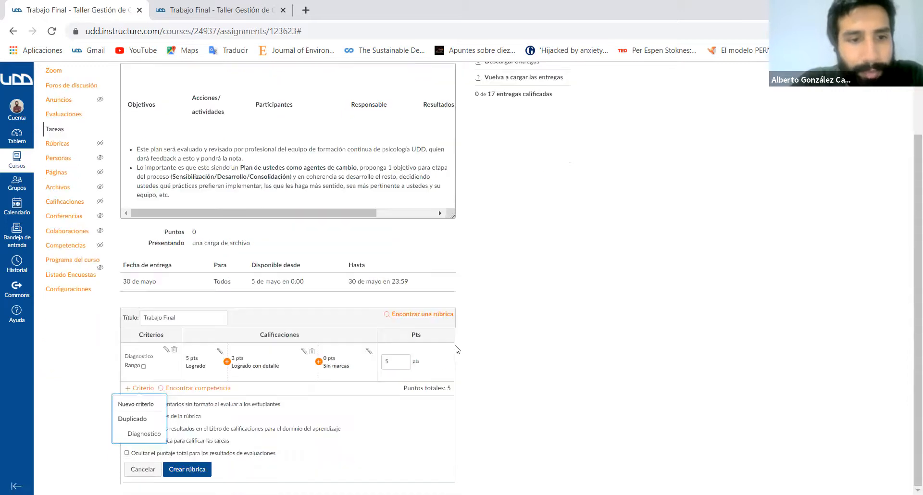
{"action": "left_click", "coordinate": [140, 406]}
{"action": "left_click", "coordinate": [444, 268]}
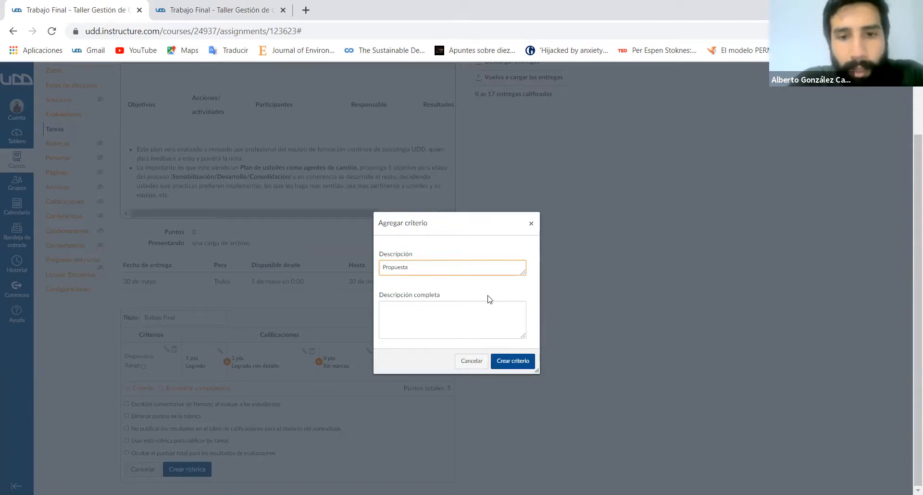
{"action": "left_click", "coordinate": [509, 360]}
{"action": "scroll", "coordinate": [567, 355], "scroll_direction": "down", "scroll_amount": 1}
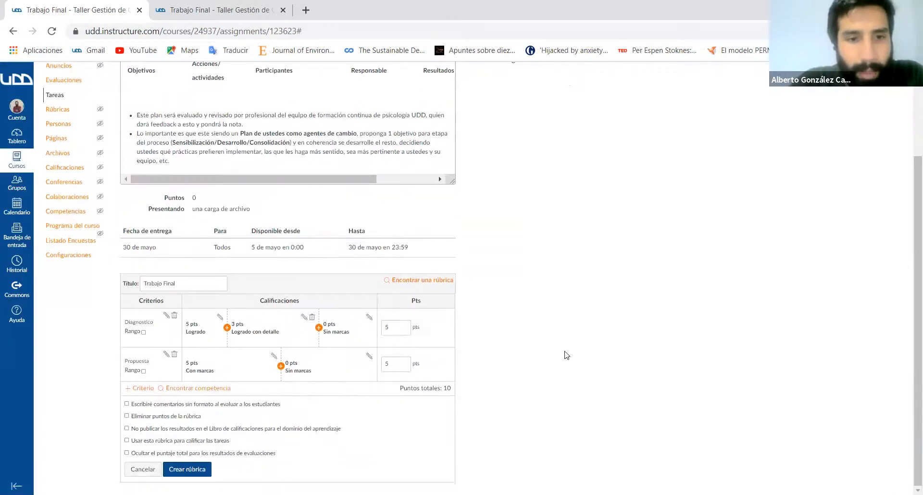
- Add a 3-point rating titled Logrado con detalle to the Propuesta criterion
{"action": "left_click", "coordinate": [280, 366]}
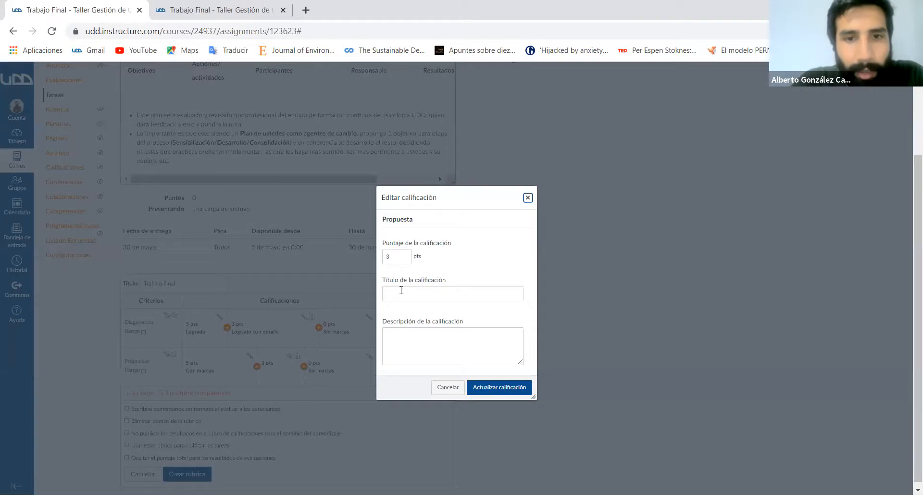
{"action": "left_click", "coordinate": [401, 291]}
{"action": "left_click", "coordinate": [406, 339]}
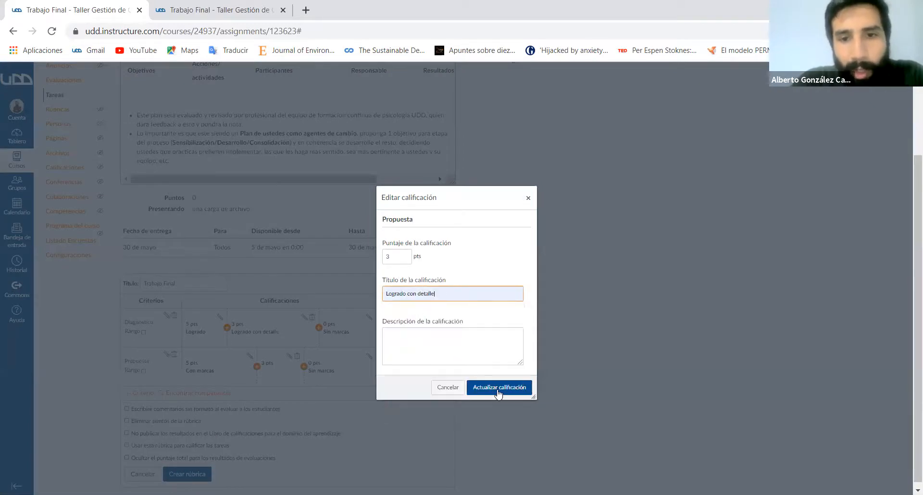
{"action": "left_click", "coordinate": [500, 388]}
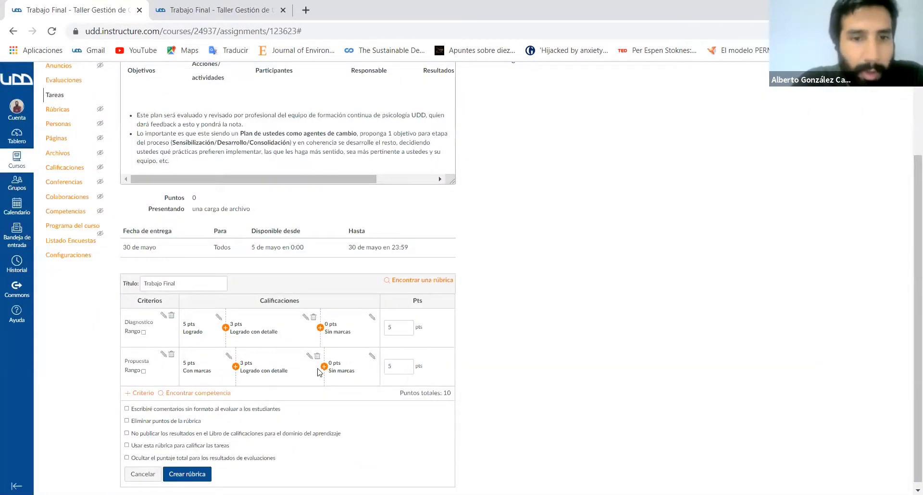
- Add a 4-point rating titled Muy logrado to the Propuesta criterion
{"action": "left_click", "coordinate": [235, 368]}
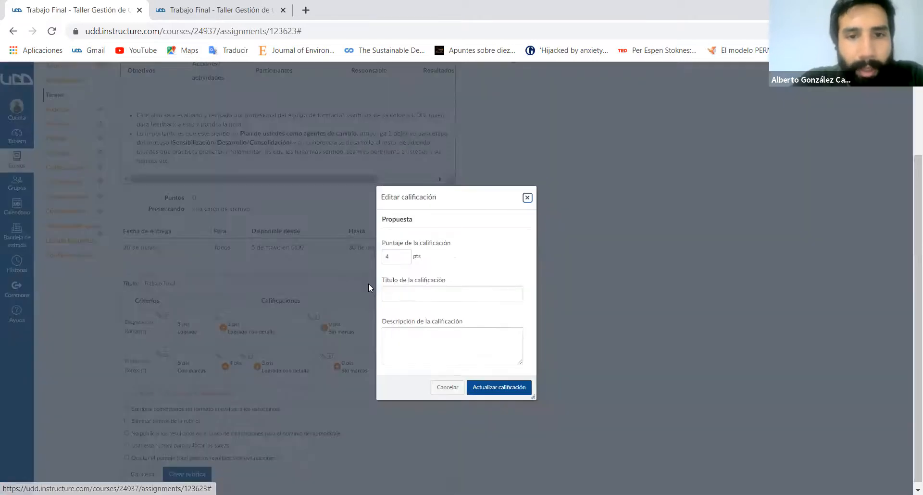
{"action": "left_click", "coordinate": [417, 297]}
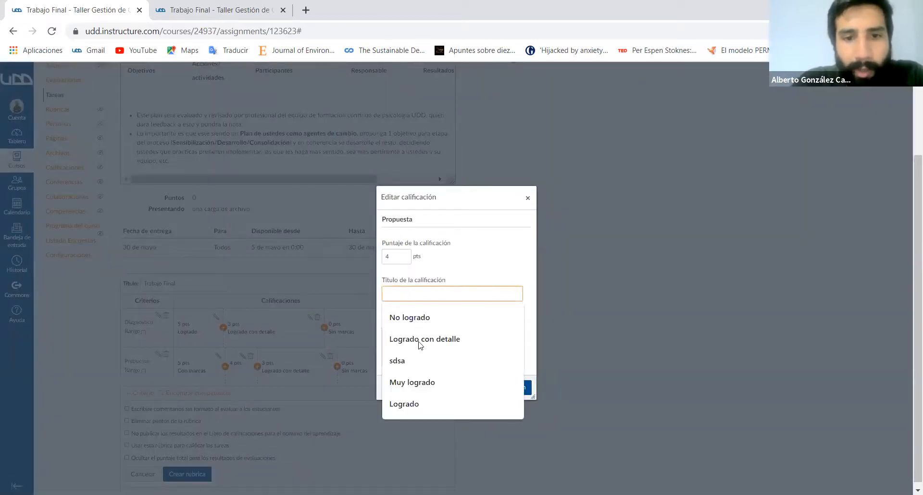
{"action": "left_click", "coordinate": [421, 378]}
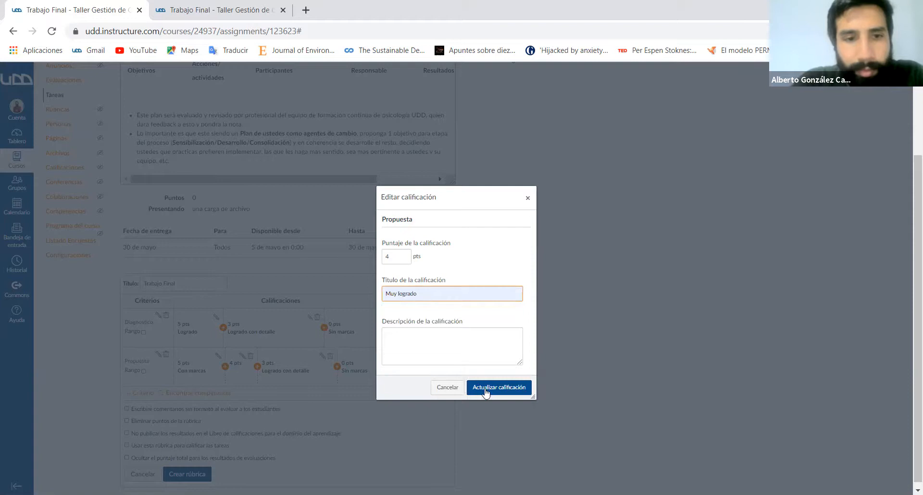
{"action": "left_click", "coordinate": [485, 392]}
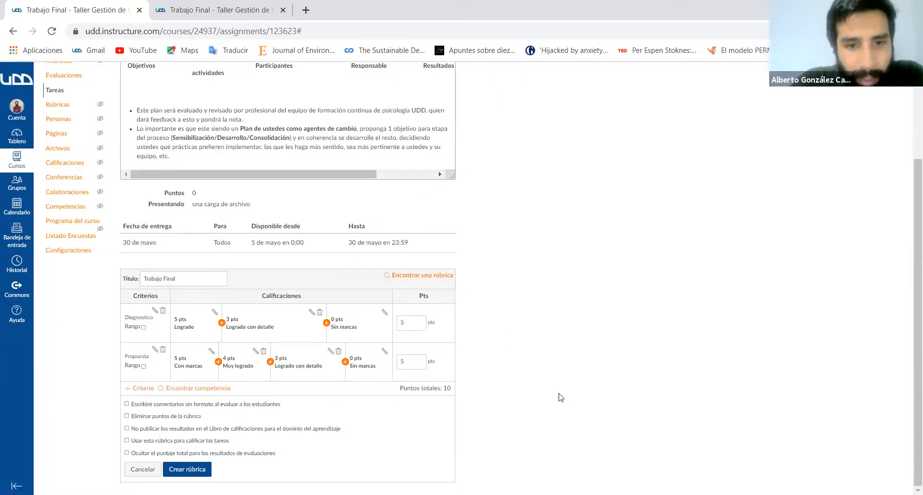
- Create the Trabajo Final rubric with its Diagnostico and Propuesta criteria
{"action": "scroll", "coordinate": [526, 307], "scroll_direction": "up", "scroll_amount": 1}
{"action": "scroll", "coordinate": [526, 306], "scroll_direction": "down", "scroll_amount": 1}
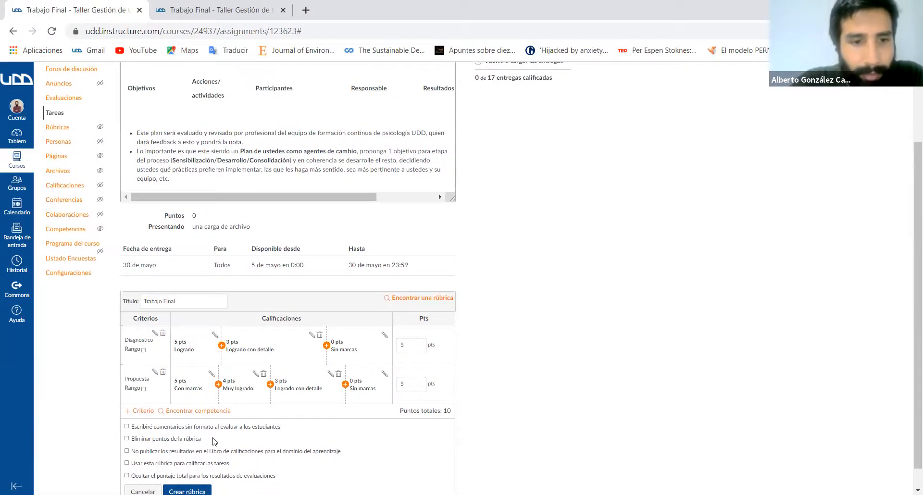
{"action": "left_click", "coordinate": [187, 492]}
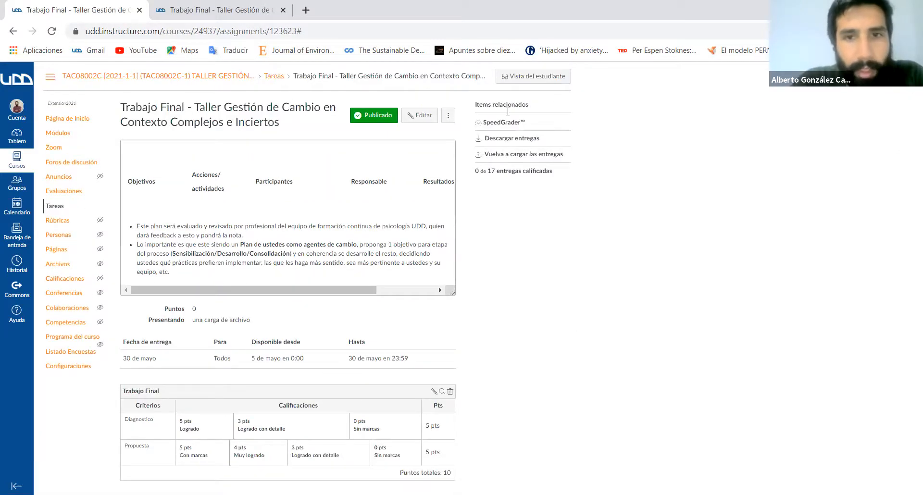
- Open the Trabajo Final submissions in SpeedGrader and display the grading rubric beside the first student's document
{"action": "left_click", "coordinate": [498, 123]}
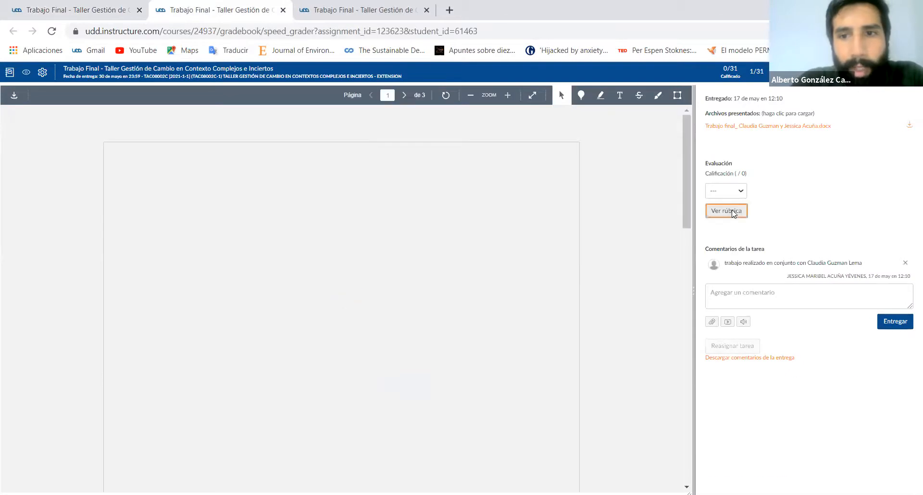
{"action": "left_click", "coordinate": [733, 212]}
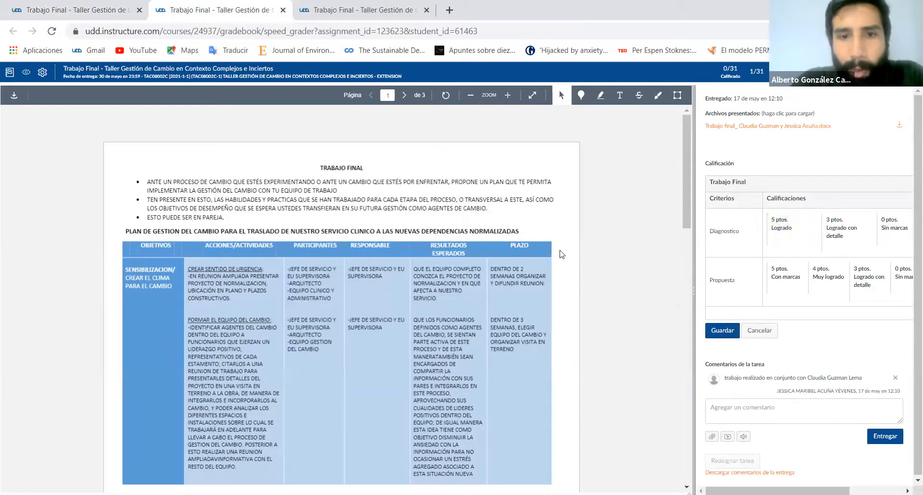
{"action": "scroll", "coordinate": [441, 280], "scroll_direction": "down", "scroll_amount": 5}
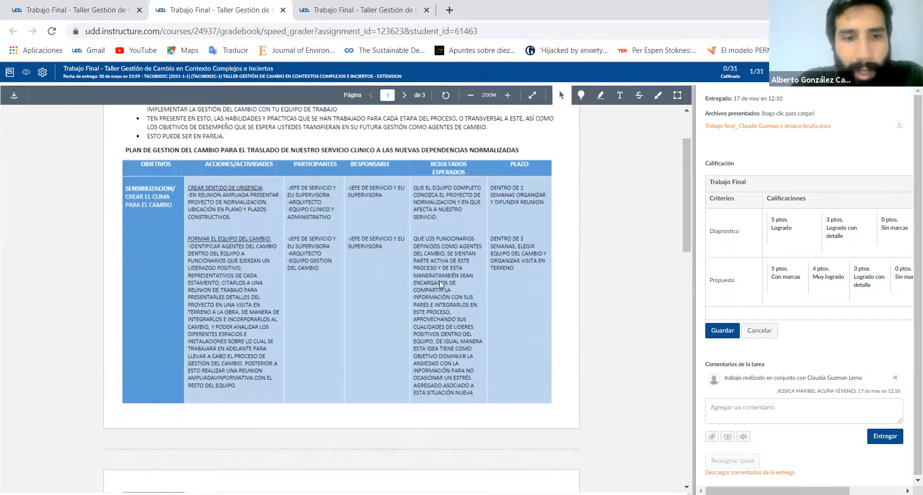
{"action": "scroll", "coordinate": [495, 272], "scroll_direction": "up", "scroll_amount": 3}
{"action": "scroll", "coordinate": [495, 272], "scroll_direction": "up", "scroll_amount": 3}
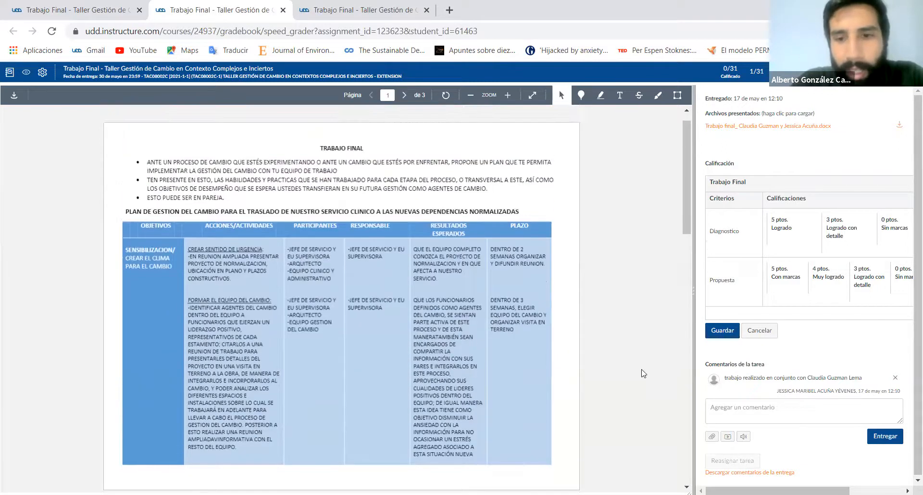
{"action": "mouse_move", "coordinate": [803, 490]}
{"action": "left_mouse_down"}
{"action": "mouse_move", "coordinate": [857, 491]}
{"action": "mouse_move", "coordinate": [808, 491]}
{"action": "left_mouse_up"}
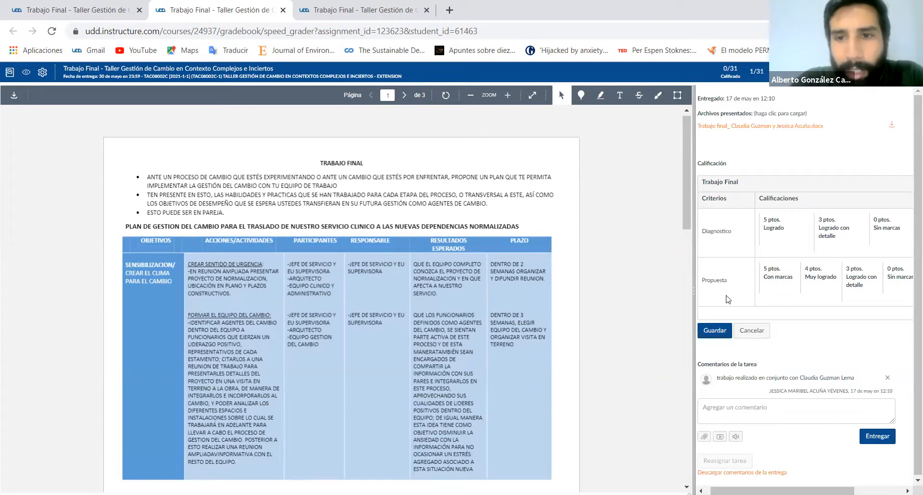
- Rate the Diagnostico criterion of the submission as Logrado, 5 points, and check its score in the rubric
{"action": "left_click", "coordinate": [785, 227]}
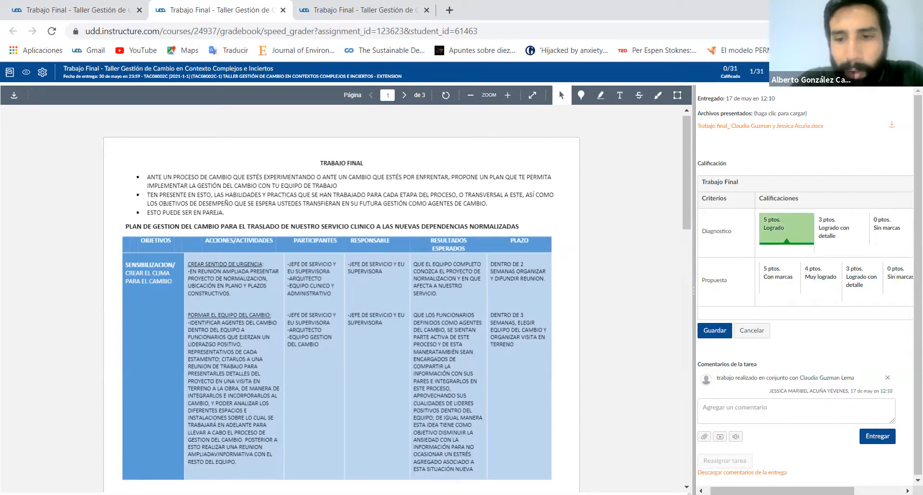
{"action": "left_click_drag", "start_coordinate": [807, 490], "coordinate": [856, 491]}
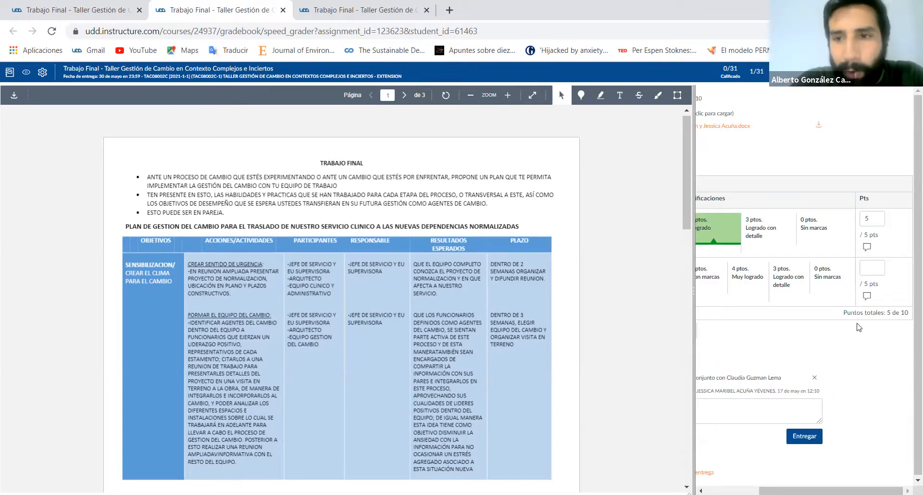
{"action": "left_click_drag", "start_coordinate": [836, 491], "coordinate": [783, 491]}
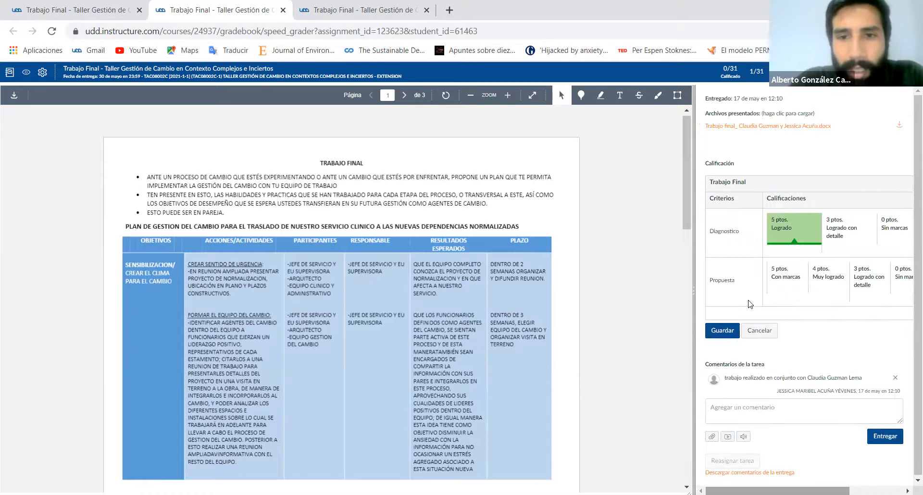
- Rate the Propuesta criterion as Logrado con detalle, 3 points, and check the rubric's points
{"action": "left_click", "coordinate": [774, 284]}
{"action": "left_click", "coordinate": [850, 286]}
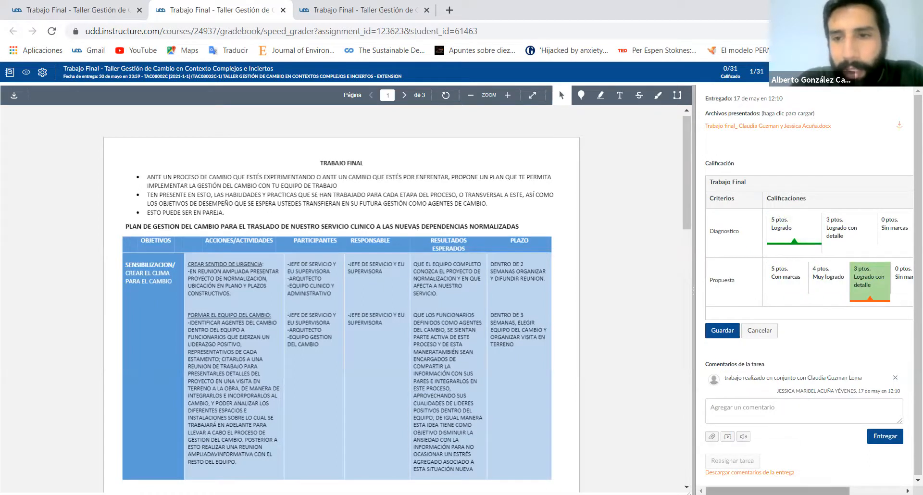
{"action": "scroll", "coordinate": [849, 309], "scroll_direction": "right", "scroll_amount": 3}
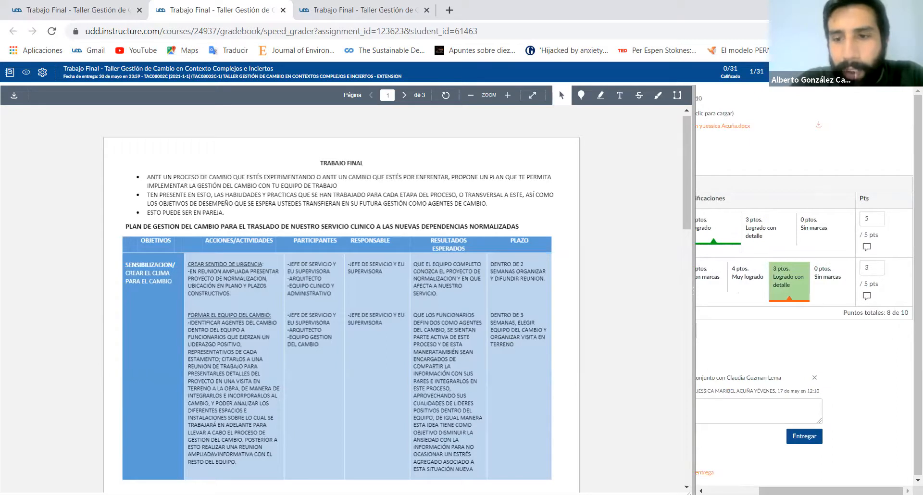
{"action": "mouse_move", "coordinate": [830, 490]}
{"action": "left_mouse_down"}
{"action": "mouse_move", "coordinate": [778, 491]}
{"action": "mouse_move", "coordinate": [830, 491]}
{"action": "left_mouse_up"}
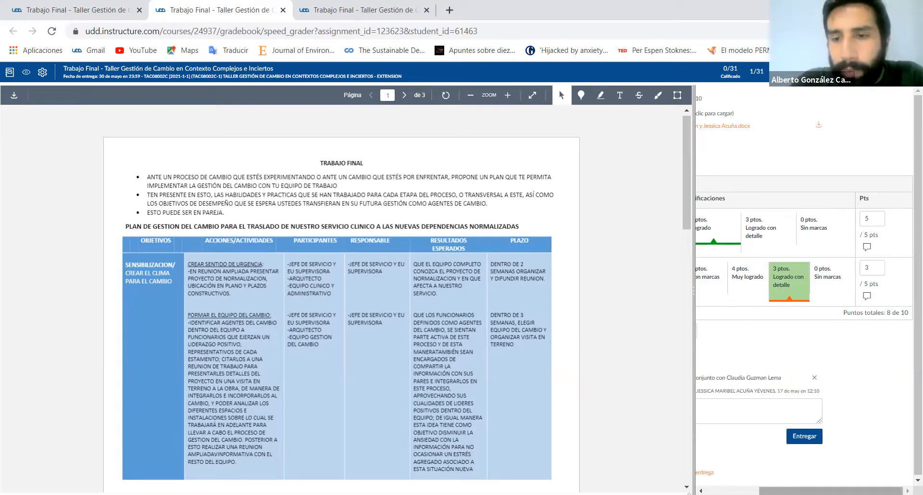
{"action": "left_click_drag", "start_coordinate": [865, 490], "coordinate": [814, 480]}
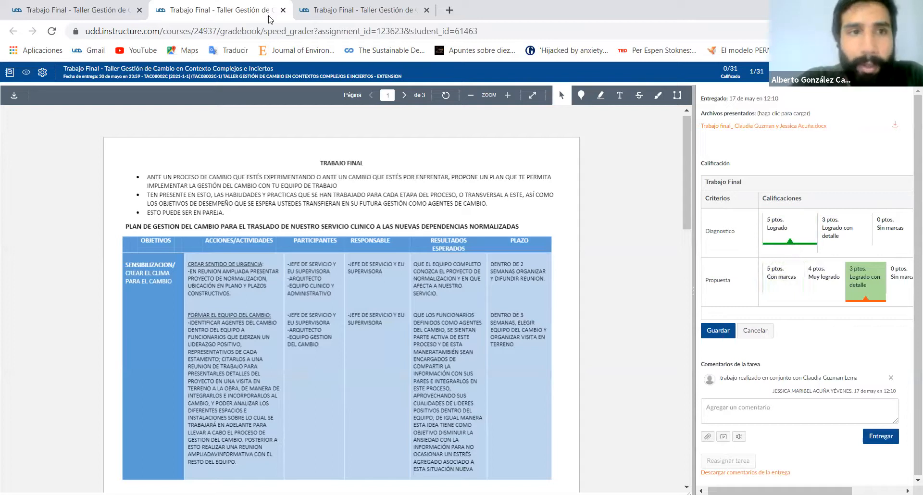
- Review the rubric on the Trabajo Final assignment page and return to the submission in SpeedGrader
{"action": "left_click", "coordinate": [124, 4]}
{"action": "scroll", "coordinate": [421, 356], "scroll_direction": "down", "scroll_amount": 1}
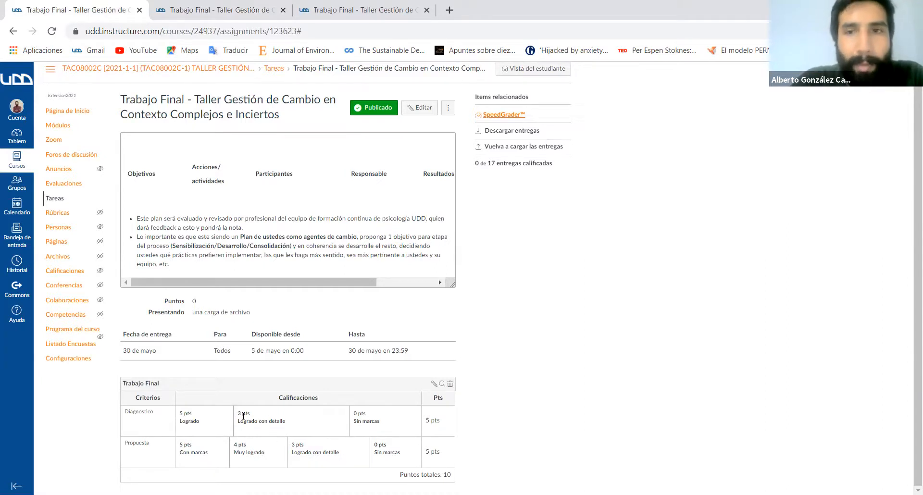
{"action": "left_click", "coordinate": [202, 11]}
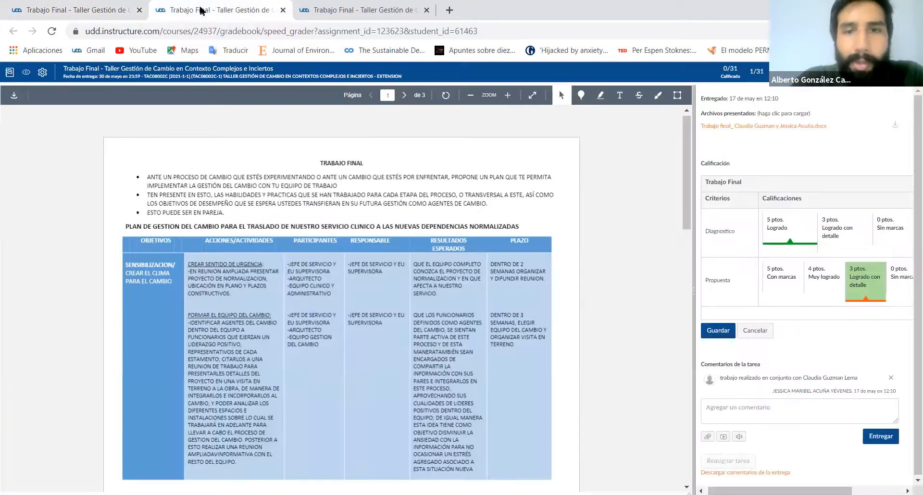
- Open the comment field for the Diagnostico criterion in the submission's rubric
{"action": "left_click_drag", "start_coordinate": [779, 490], "coordinate": [830, 490]}
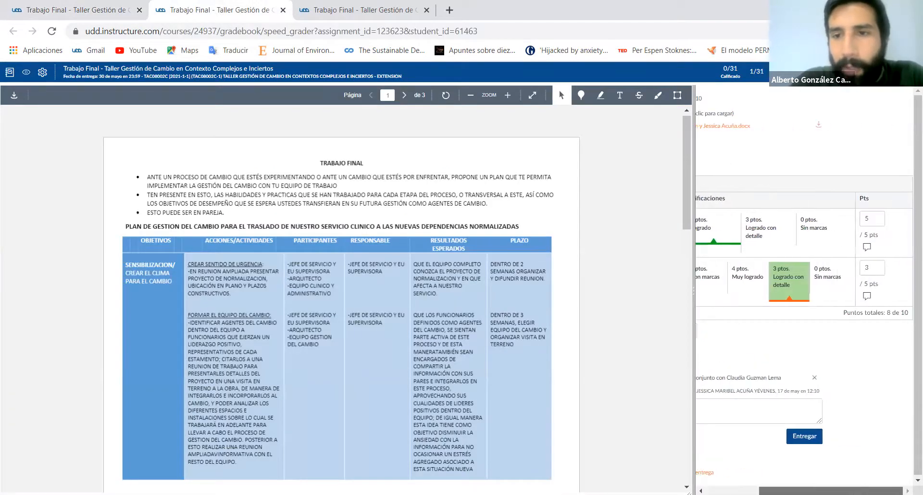
{"action": "left_click", "coordinate": [867, 247]}
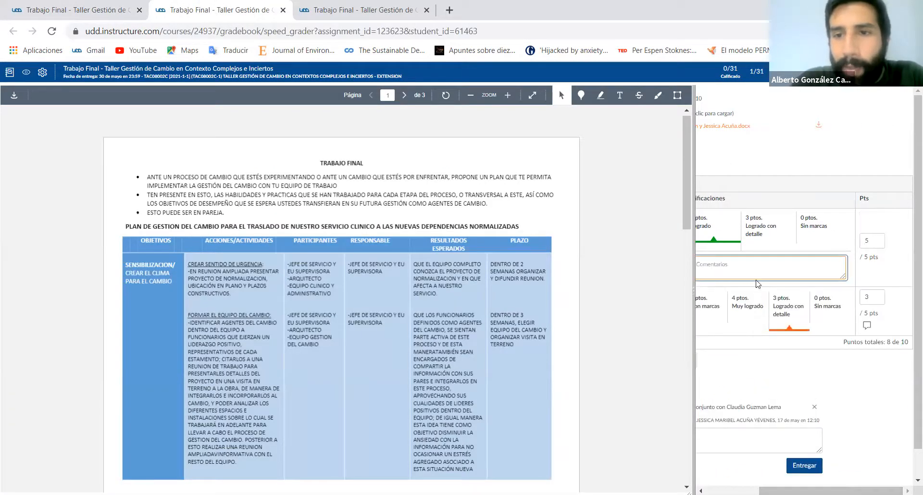
{"action": "left_click_drag", "start_coordinate": [817, 490], "coordinate": [763, 490]}
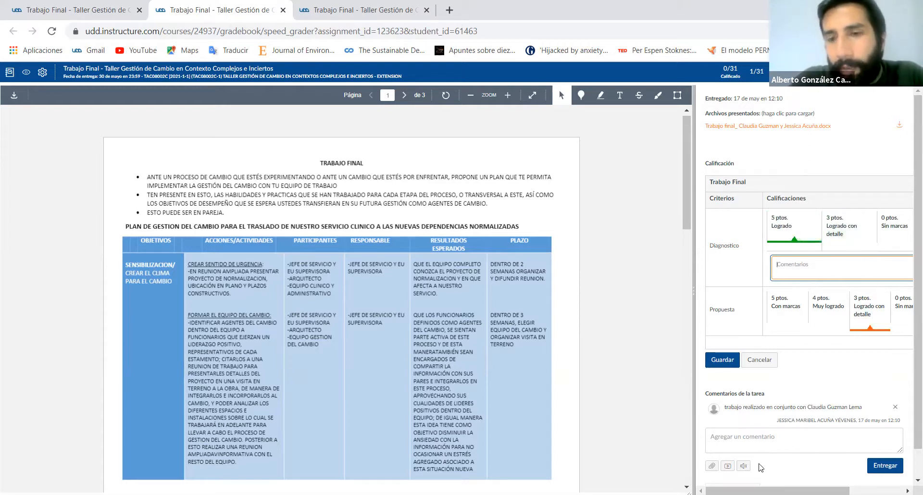
- Set the submission's rubric ratings to Muy logrado, 4 points, for Propuesta and Logrado, 5 points, for Diagnostico
{"action": "left_click_drag", "start_coordinate": [804, 491], "coordinate": [866, 473]}
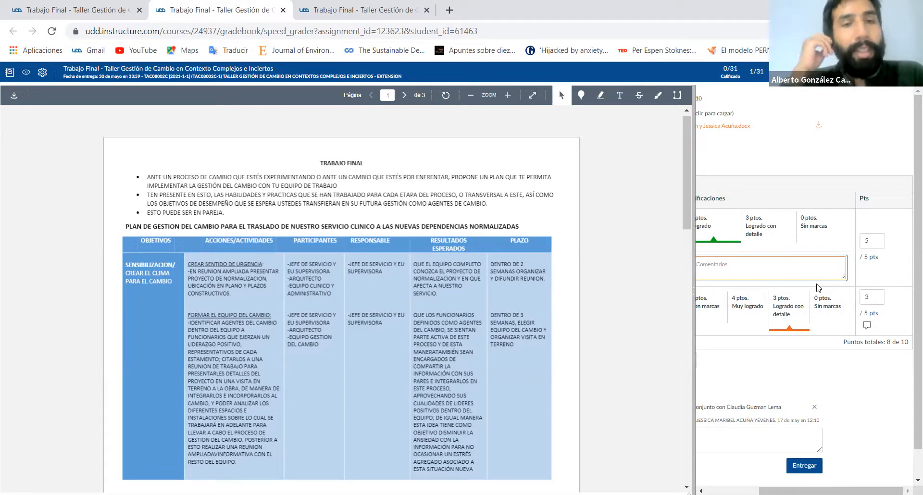
{"action": "left_click", "coordinate": [755, 312]}
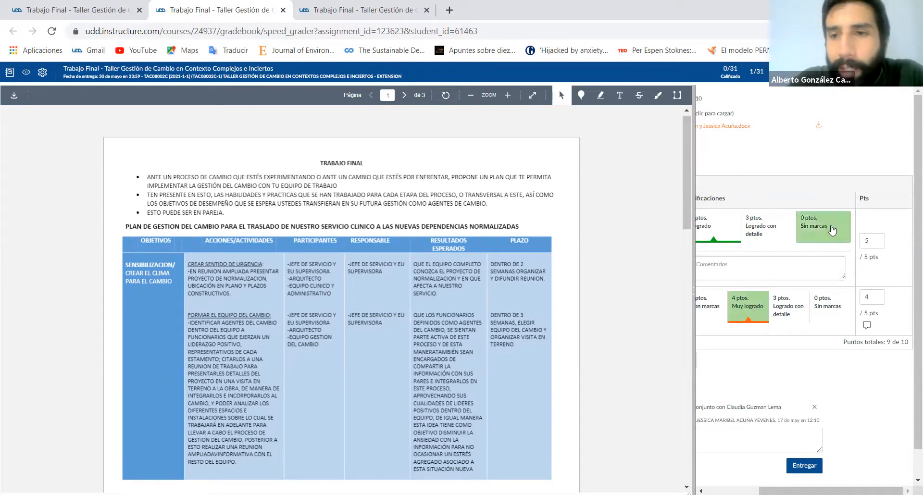
{"action": "left_click", "coordinate": [755, 230]}
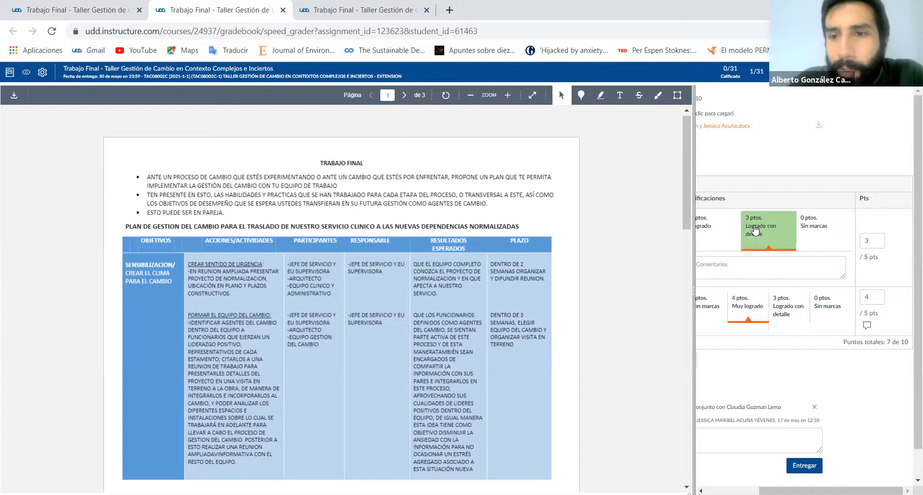
{"action": "left_click", "coordinate": [716, 226]}
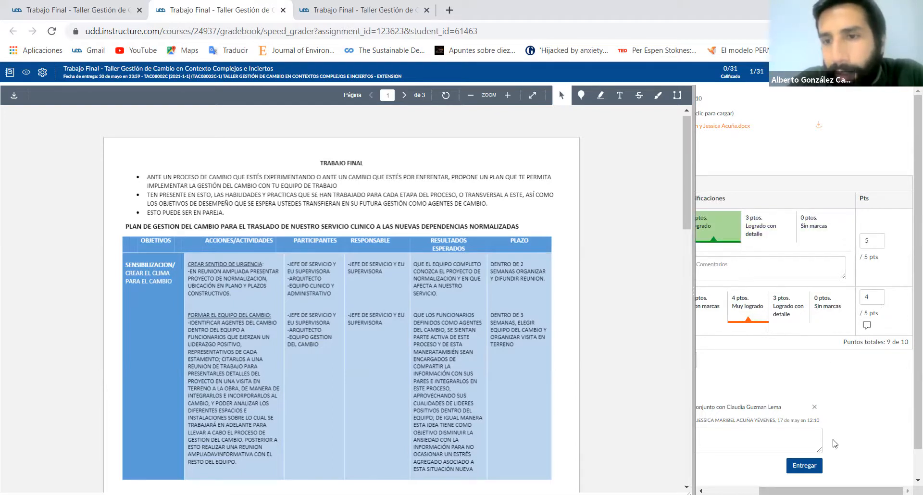
{"action": "mouse_move", "coordinate": [874, 490]}
{"action": "left_mouse_down"}
{"action": "mouse_move", "coordinate": [820, 490]}
{"action": "mouse_move", "coordinate": [877, 491]}
{"action": "left_mouse_up"}
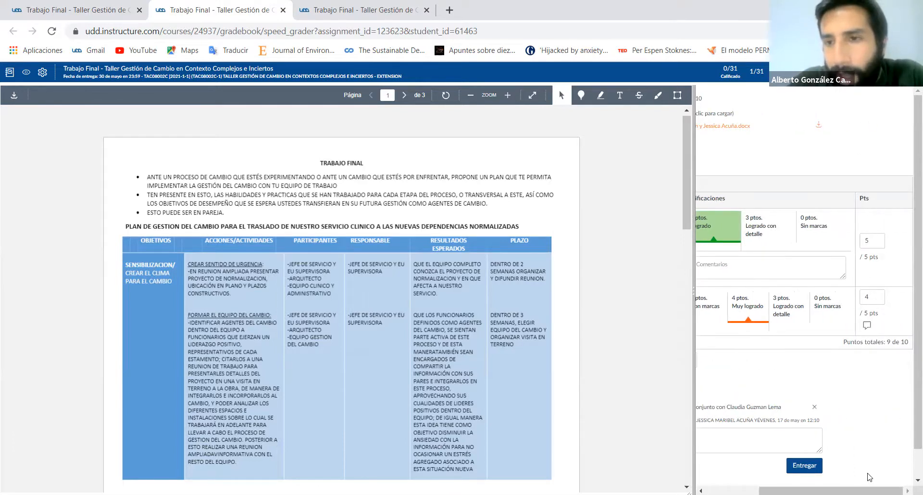
{"action": "left_click_drag", "start_coordinate": [830, 490], "coordinate": [777, 491]}
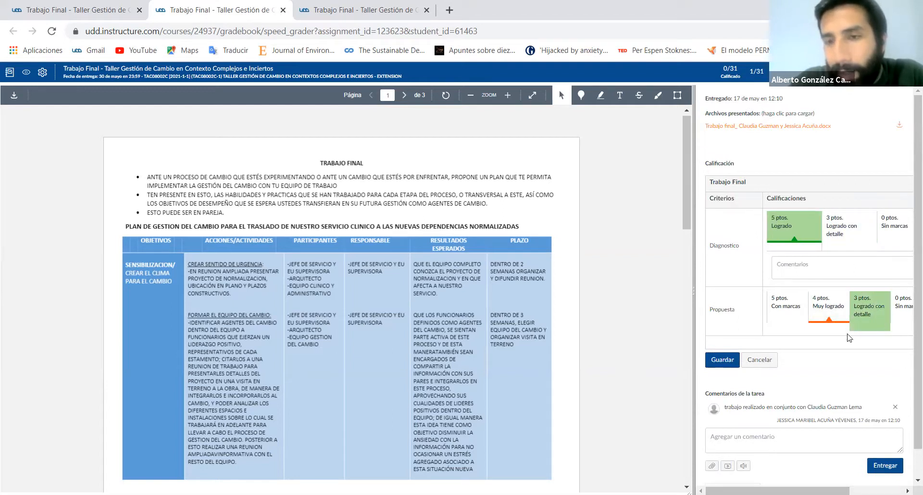
{"action": "left_click_drag", "start_coordinate": [794, 490], "coordinate": [839, 477]}
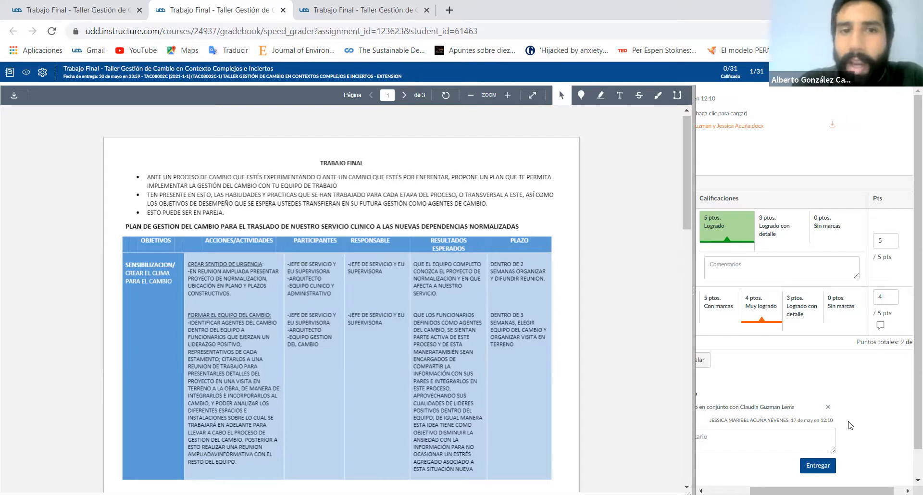
- Return to the Trabajo Final assignment page with the course navigation
{"action": "left_click", "coordinate": [130, 6]}
{"action": "scroll", "coordinate": [378, 220], "scroll_direction": "up", "scroll_amount": 1}
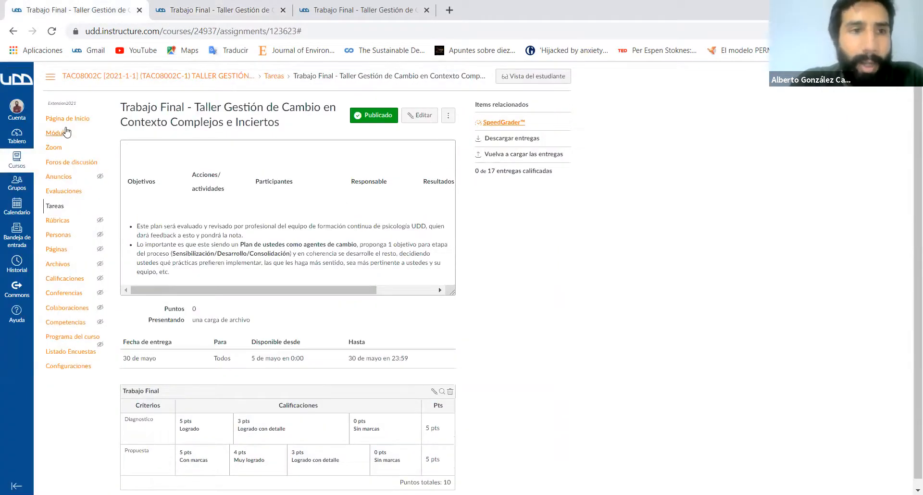
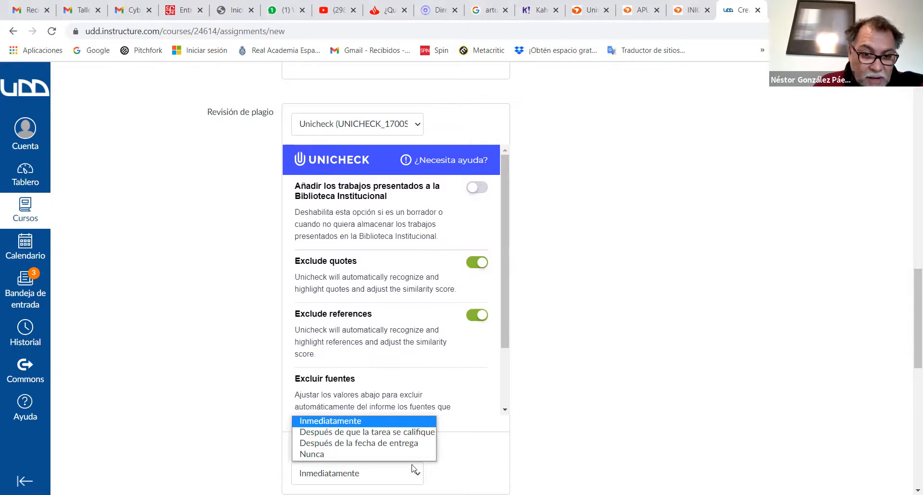
- Set the Unicheck report to show to students Después de la fecha de entrega and review the new assignment's settings
{"action": "left_click", "coordinate": [417, 446]}
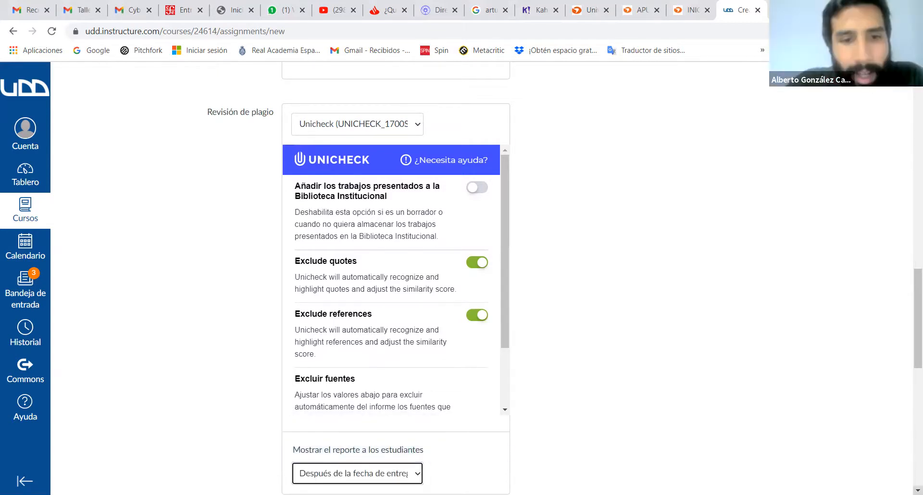
{"action": "scroll", "coordinate": [874, 477], "scroll_direction": "down", "scroll_amount": 3}
{"action": "scroll", "coordinate": [394, 279], "scroll_direction": "down", "scroll_amount": 1}
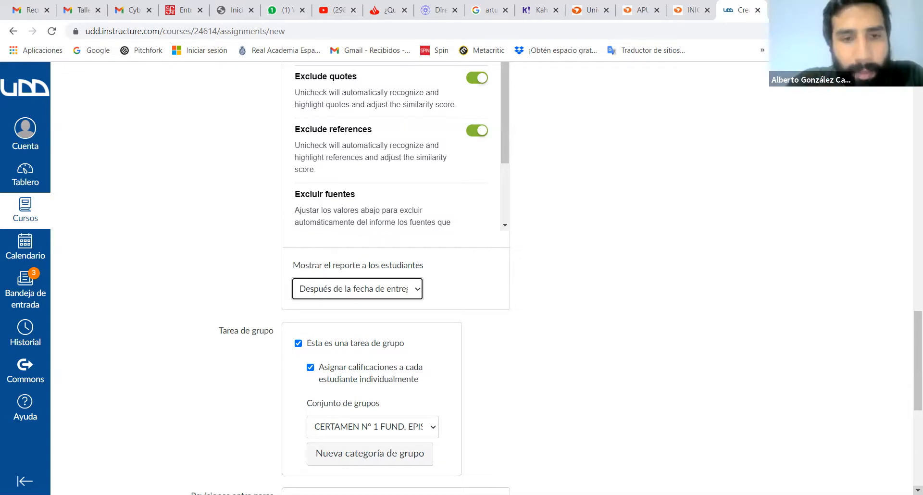
{"action": "scroll", "coordinate": [395, 278], "scroll_direction": "up", "scroll_amount": 3}
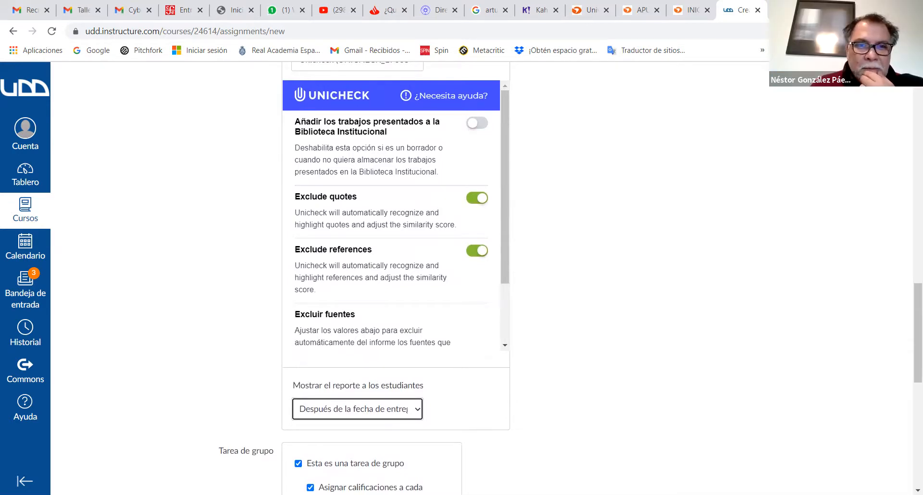
{"action": "scroll", "coordinate": [395, 279], "scroll_direction": "up", "scroll_amount": 5}
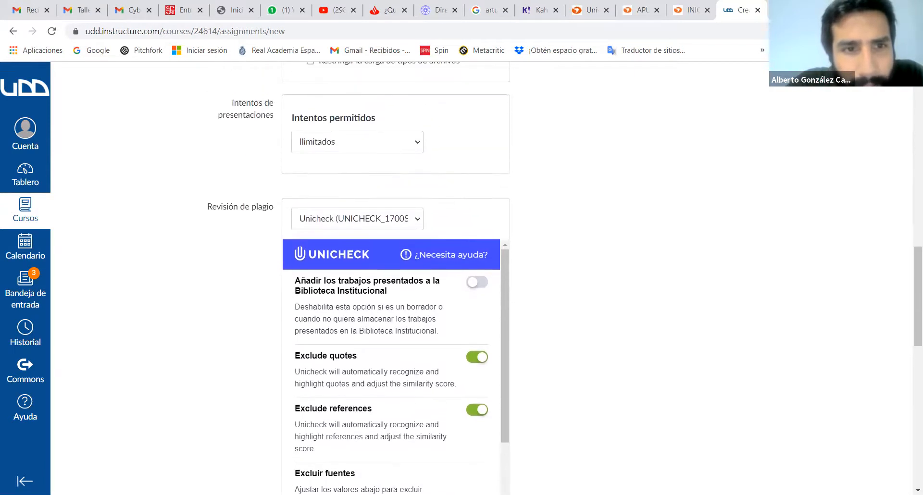
{"action": "scroll", "coordinate": [395, 279], "scroll_direction": "up", "scroll_amount": 5}
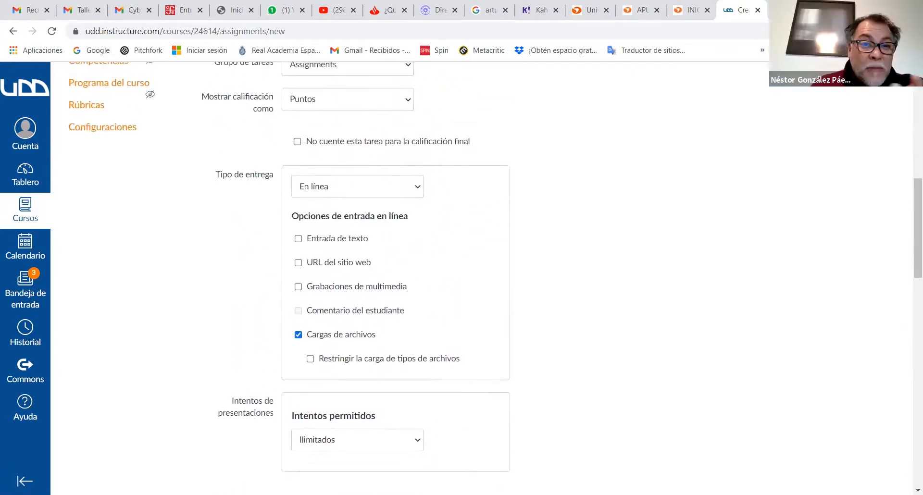
{"action": "scroll", "coordinate": [396, 279], "scroll_direction": "up", "scroll_amount": 6}
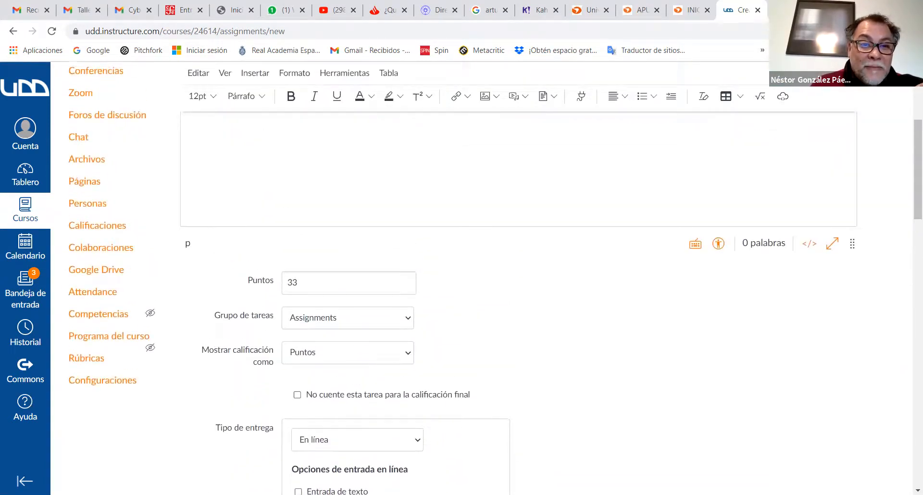
{"action": "scroll", "coordinate": [493, 280], "scroll_direction": "up", "scroll_amount": 3}
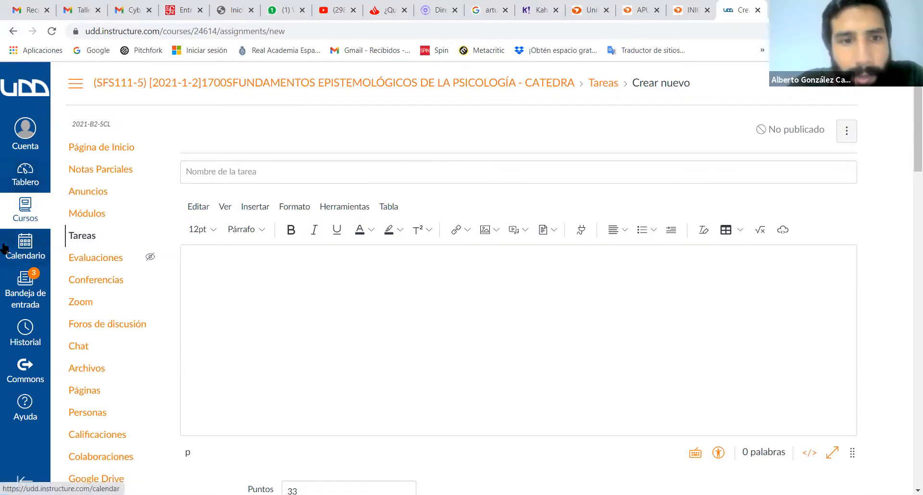
- Open the CERTAMEN N° 1 assignment in the SFS111-5 Fundamentos Epistemológicos de la Psicología course
{"action": "left_click", "coordinate": [19, 96]}
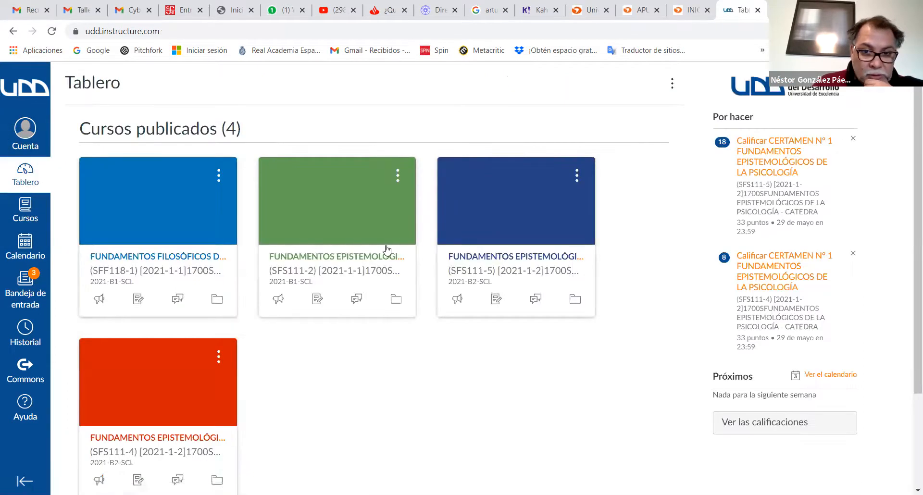
{"action": "left_click", "coordinate": [511, 265]}
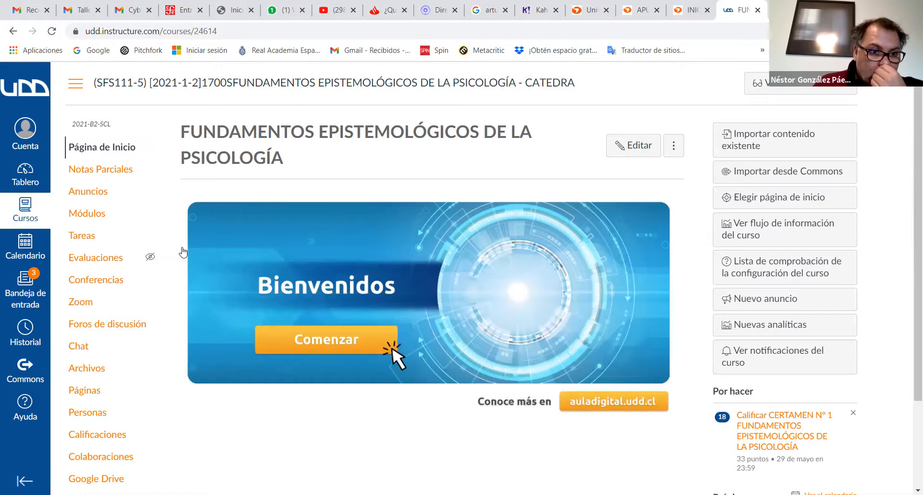
{"action": "left_click", "coordinate": [83, 238]}
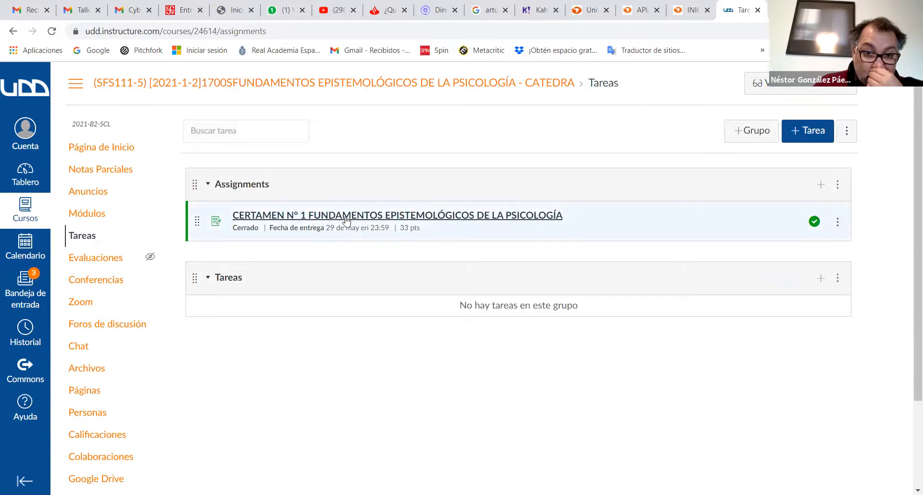
{"action": "left_click", "coordinate": [346, 219]}
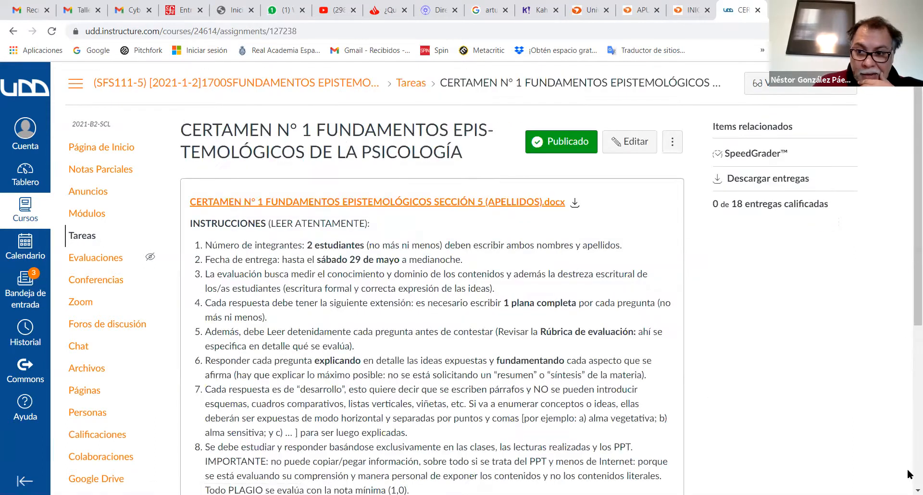
- Examine the CERTAMEN N° 1 assignment's instructions, points, submission type, availability dates and rubric area
{"action": "left_click", "coordinate": [917, 490]}
{"action": "scroll", "coordinate": [908, 143], "scroll_direction": "down", "scroll_amount": 3}
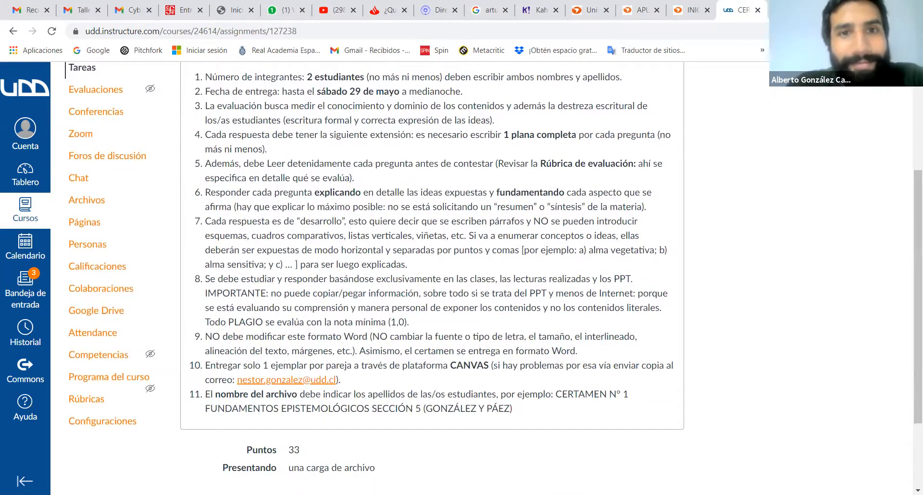
{"action": "scroll", "coordinate": [433, 279], "scroll_direction": "up", "scroll_amount": 3}
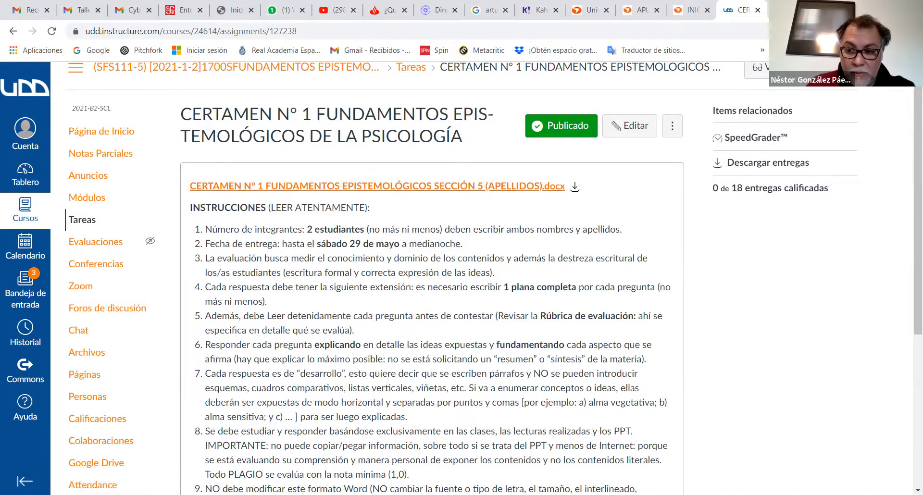
{"action": "scroll", "coordinate": [432, 288], "scroll_direction": "down", "scroll_amount": 2}
{"action": "scroll", "coordinate": [432, 288], "scroll_direction": "down", "scroll_amount": 1}
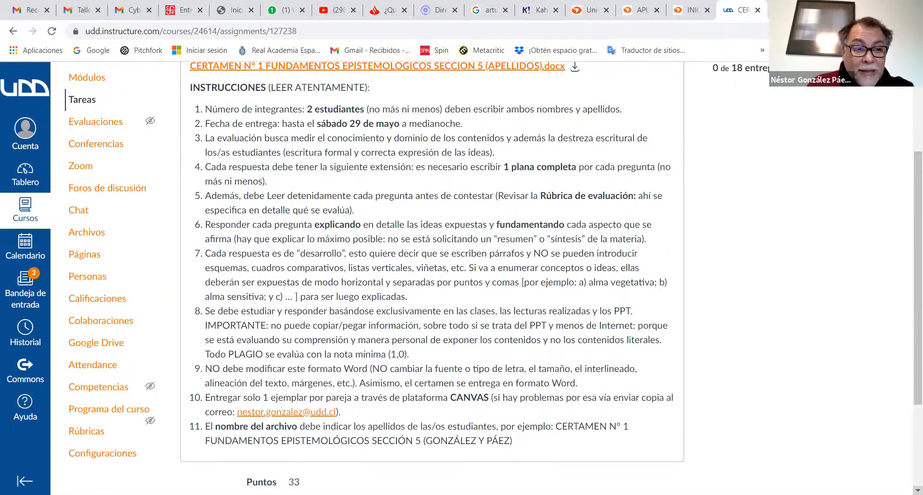
{"action": "scroll", "coordinate": [433, 289], "scroll_direction": "down", "scroll_amount": 2}
{"action": "scroll", "coordinate": [433, 288], "scroll_direction": "down", "scroll_amount": 2}
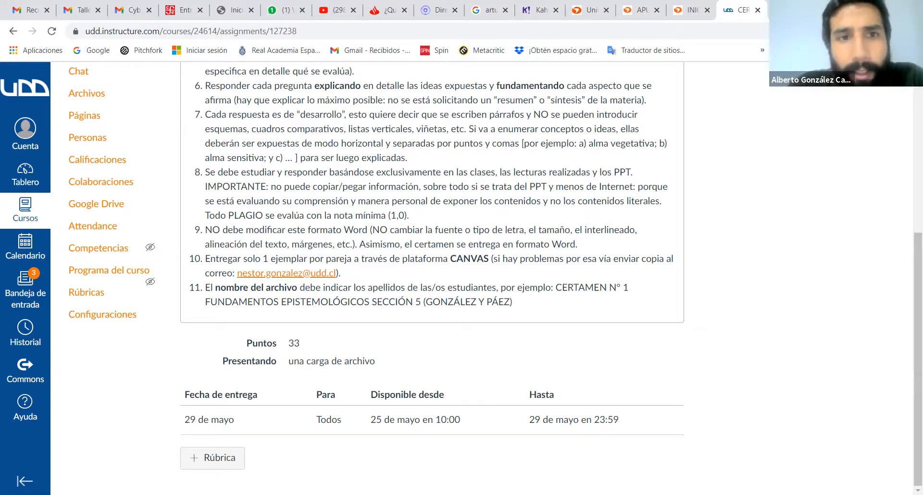
{"action": "scroll", "coordinate": [432, 279], "scroll_direction": "up", "scroll_amount": 1}
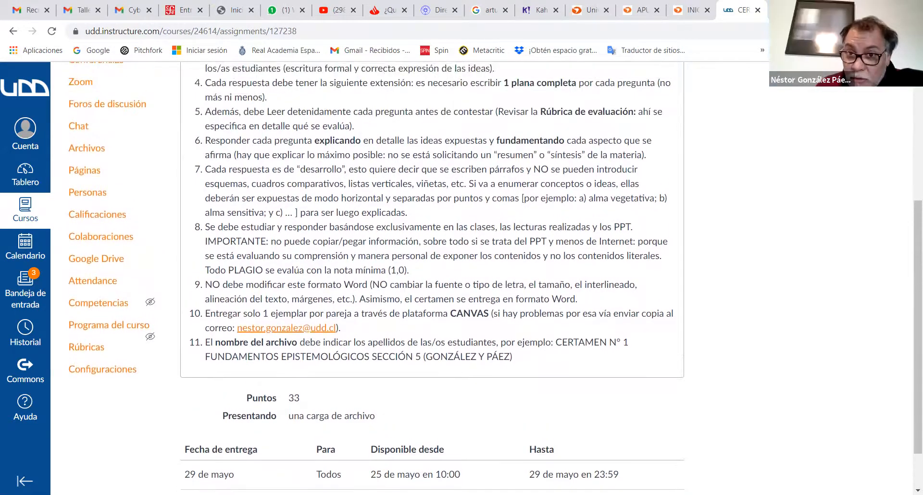
{"action": "scroll", "coordinate": [784, 196], "scroll_direction": "up", "scroll_amount": 4}
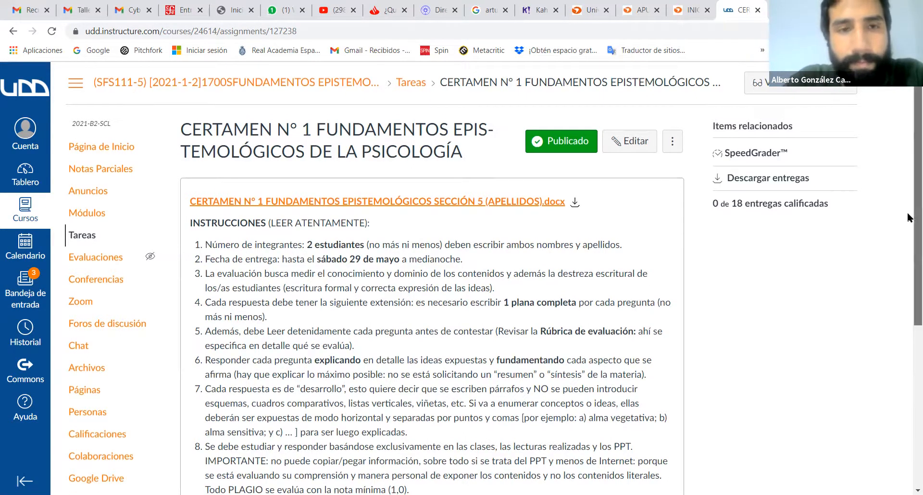
{"action": "scroll", "coordinate": [906, 211], "scroll_direction": "down", "scroll_amount": 2}
{"action": "scroll", "coordinate": [909, 282], "scroll_direction": "down", "scroll_amount": 4}
{"action": "scroll", "coordinate": [909, 369], "scroll_direction": "down", "scroll_amount": 1}
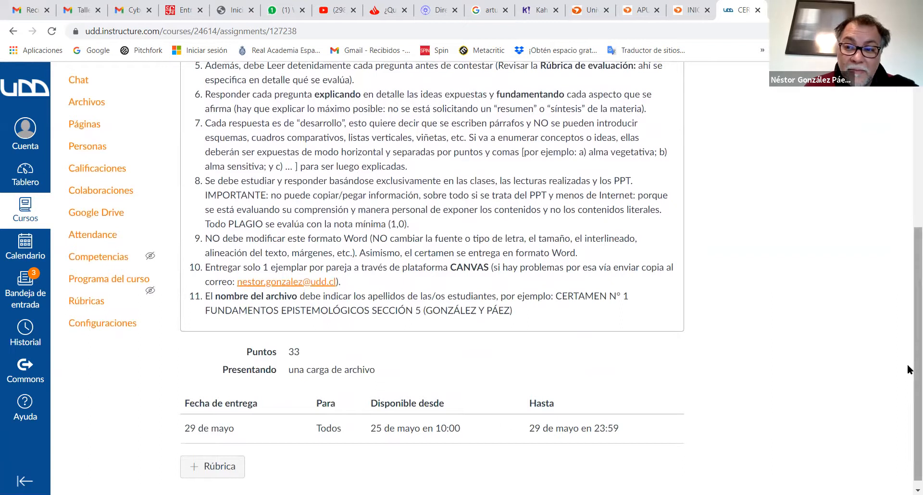
{"action": "scroll", "coordinate": [908, 369], "scroll_direction": "down", "scroll_amount": 1}
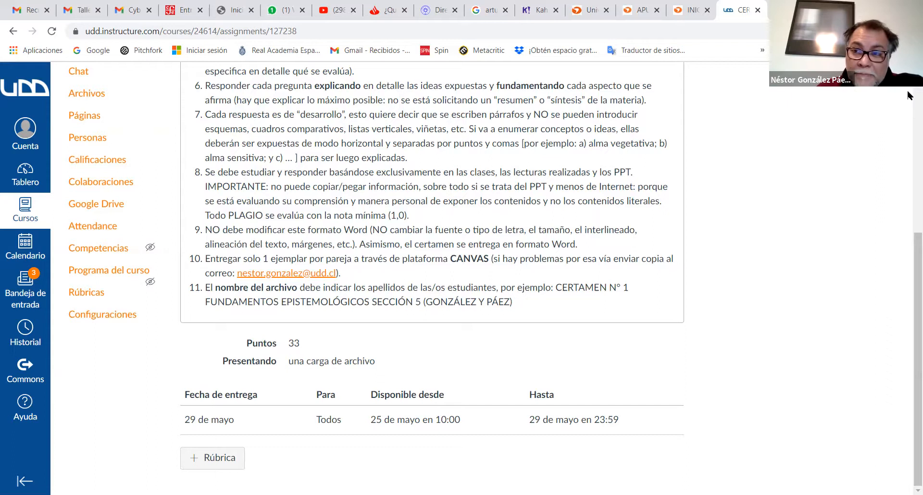
{"action": "scroll", "coordinate": [908, 95], "scroll_direction": "up", "scroll_amount": 1}
{"action": "scroll", "coordinate": [495, 269], "scroll_direction": "up", "scroll_amount": 3}
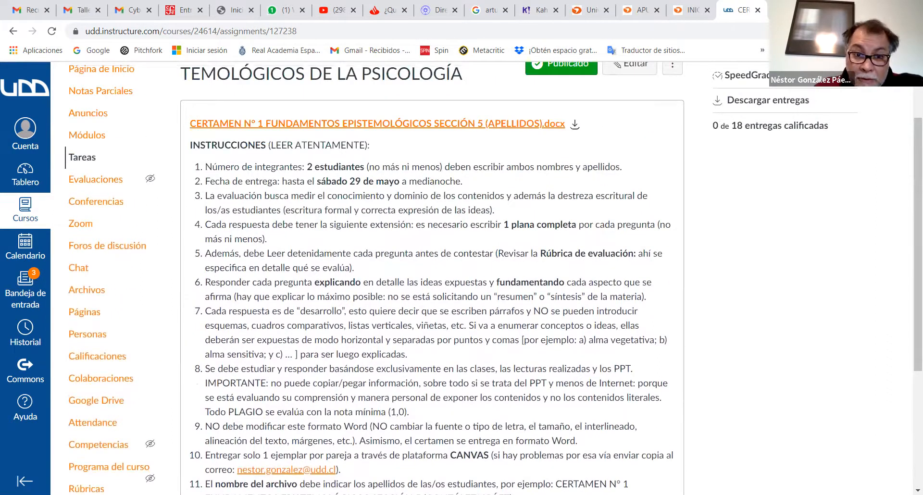
{"action": "scroll", "coordinate": [528, 273], "scroll_direction": "up", "scroll_amount": 1}
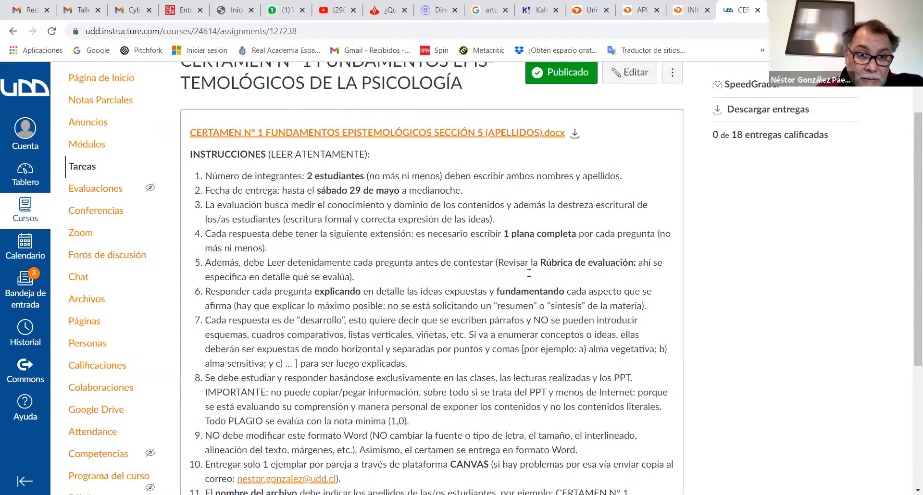
{"action": "scroll", "coordinate": [529, 273], "scroll_direction": "up", "scroll_amount": 2}
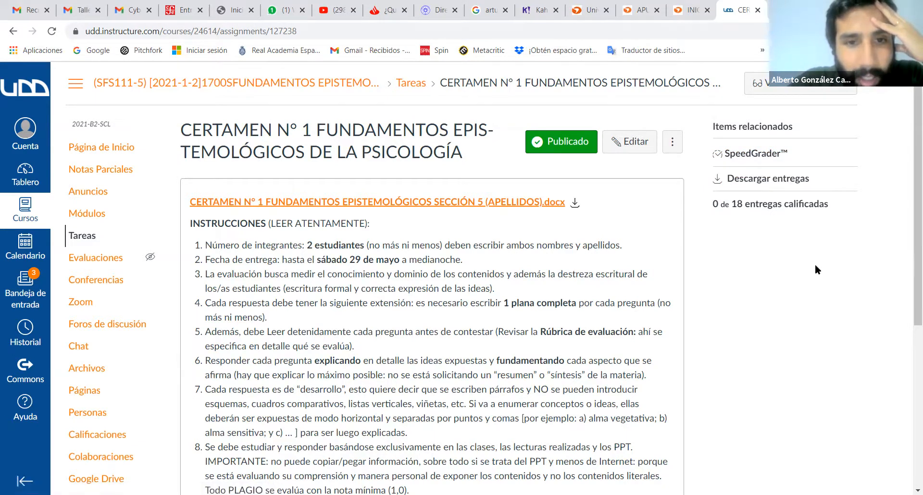
- Download all student submissions as submissions.zip into the Fund. Epistemológicos sección 5 folder and close the download notice
{"action": "left_click", "coordinate": [785, 185]}
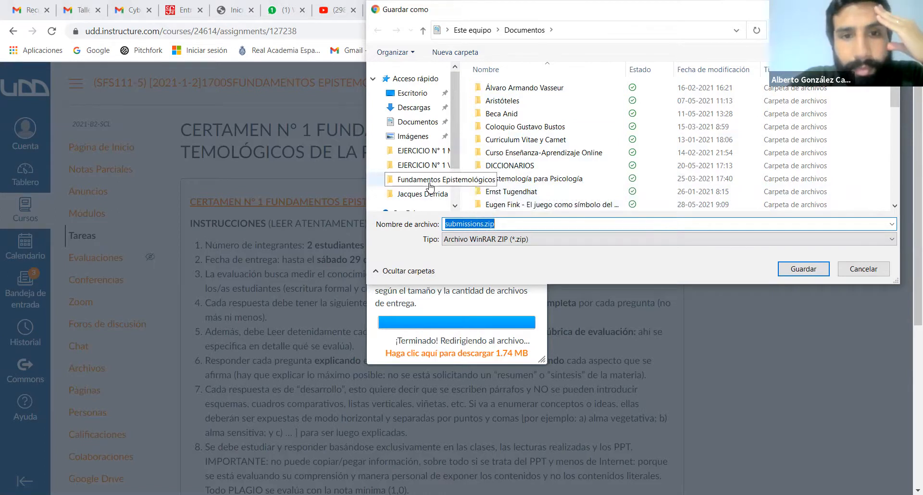
{"action": "left_click", "coordinate": [430, 185]}
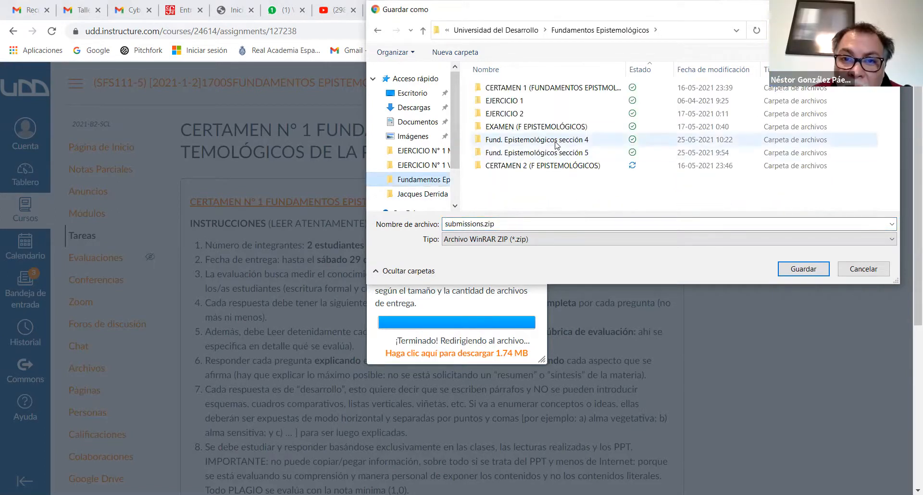
{"action": "double_click", "coordinate": [556, 152]}
{"action": "left_click", "coordinate": [802, 269]}
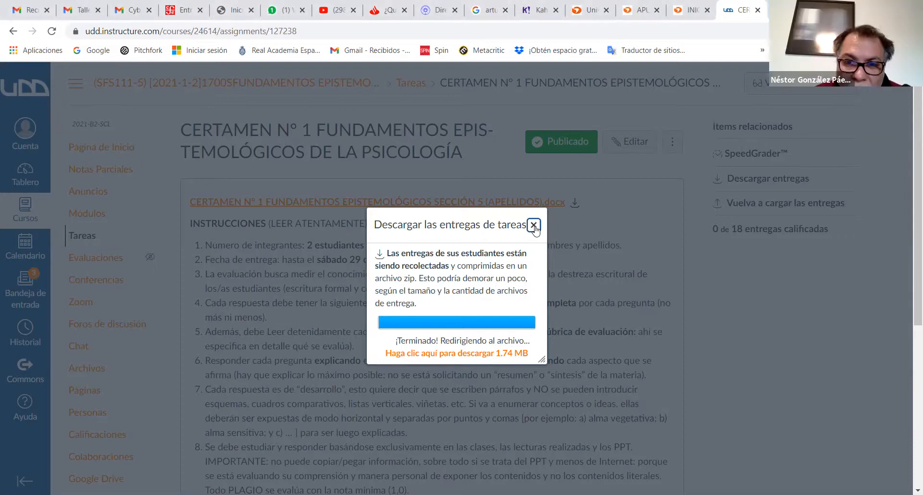
{"action": "left_click", "coordinate": [534, 225]}
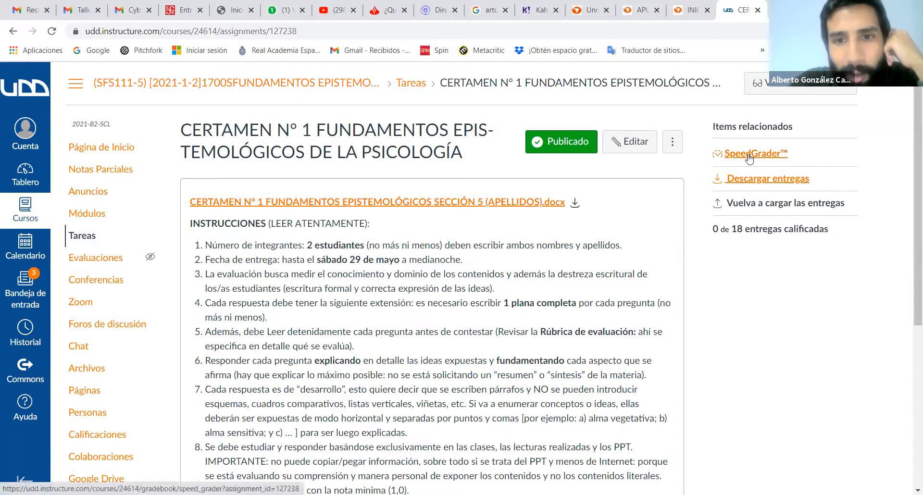
- Open CERTAMEN N° 1 in SpeedGrader and examine the first submission's instructions, evaluation rubric, score-to-grade table and start of the answers
{"action": "left_click", "coordinate": [748, 157]}
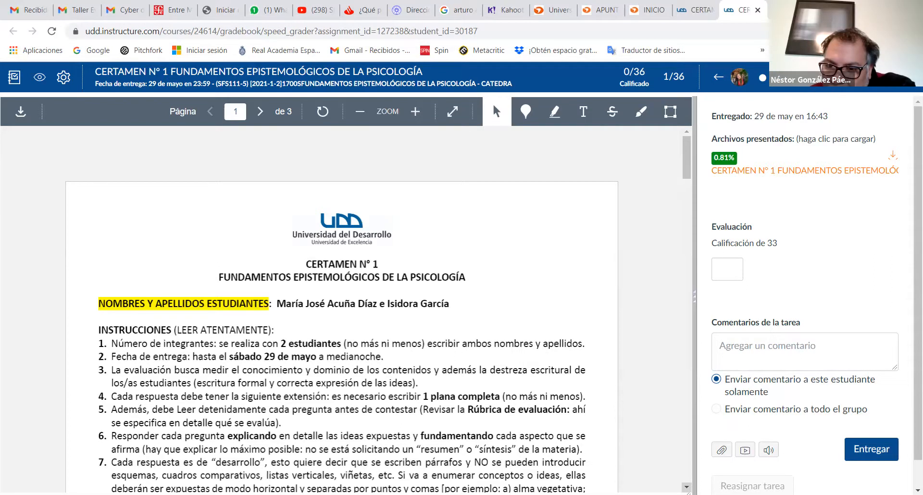
{"action": "scroll", "coordinate": [342, 308], "scroll_direction": "down", "scroll_amount": 2}
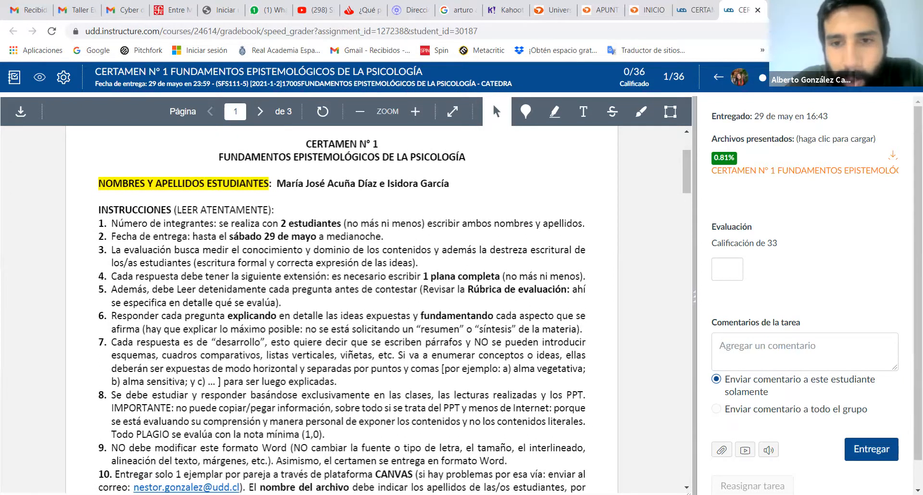
{"action": "scroll", "coordinate": [342, 308], "scroll_direction": "down", "scroll_amount": 3}
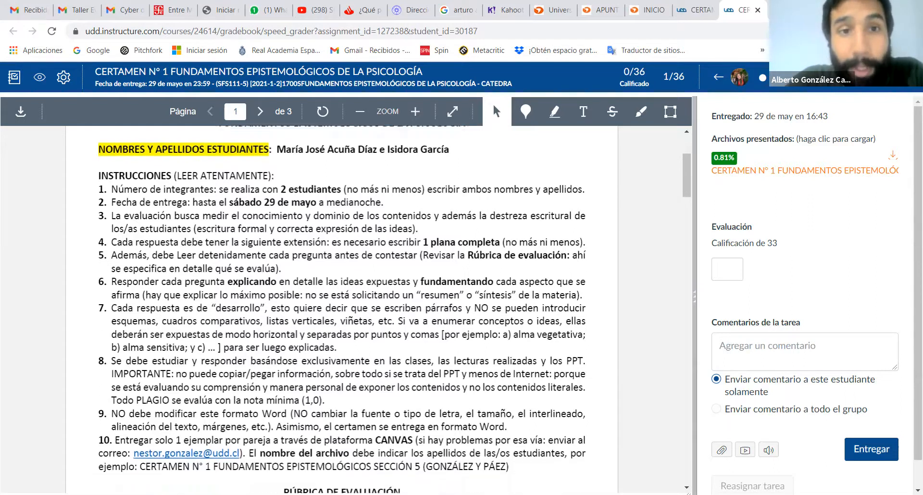
{"action": "scroll", "coordinate": [342, 307], "scroll_direction": "down", "scroll_amount": 5}
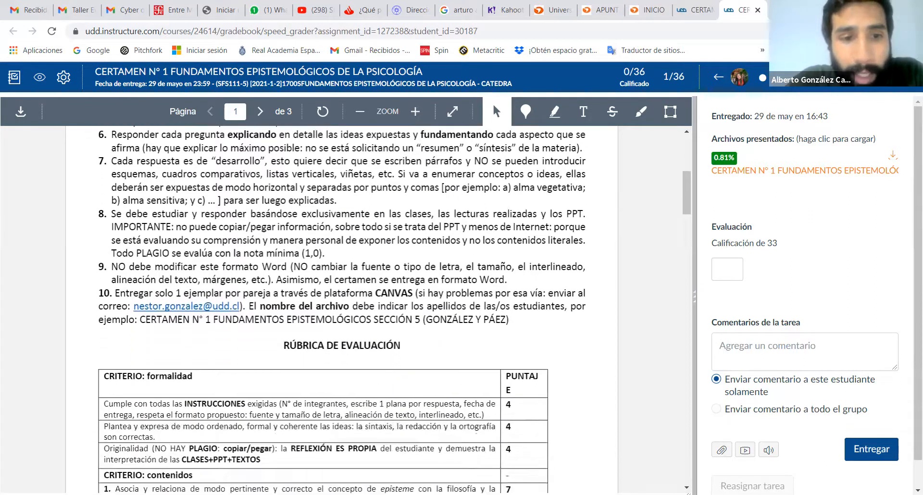
{"action": "scroll", "coordinate": [342, 308], "scroll_direction": "down", "scroll_amount": 1}
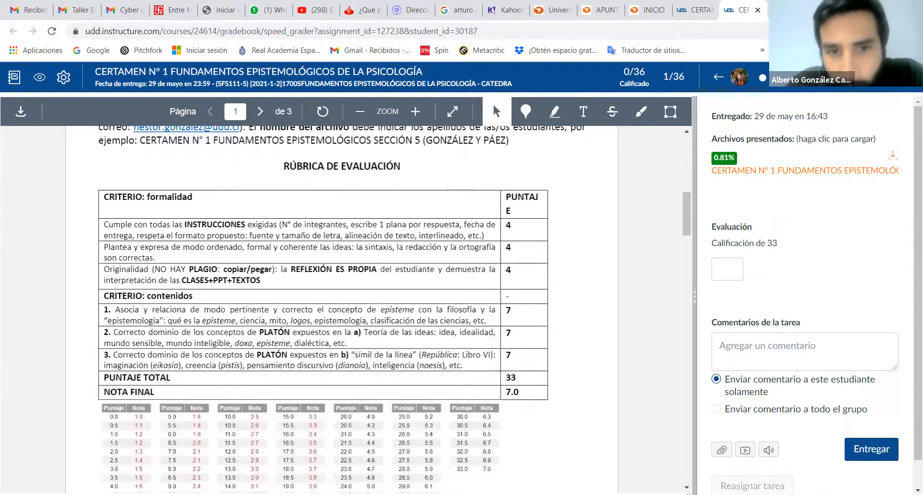
{"action": "scroll", "coordinate": [341, 308], "scroll_direction": "down", "scroll_amount": 1}
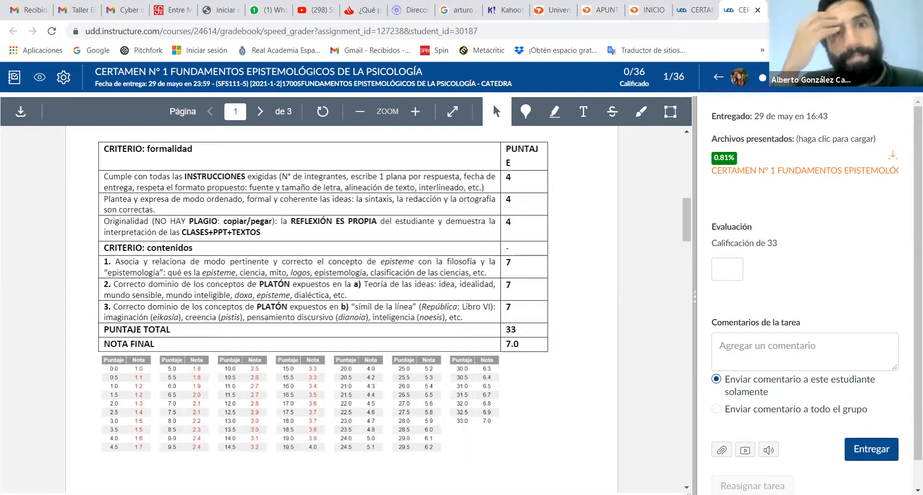
{"action": "scroll", "coordinate": [322, 289], "scroll_direction": "down", "scroll_amount": 1}
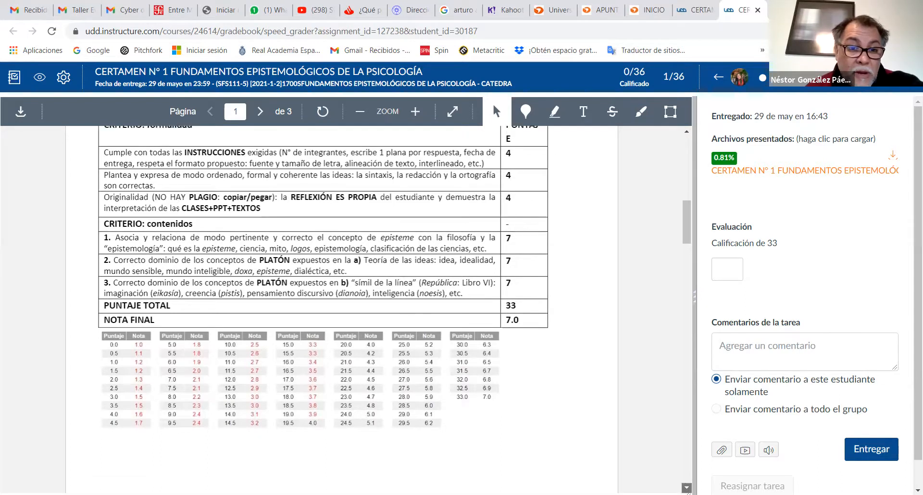
{"action": "scroll", "coordinate": [322, 288], "scroll_direction": "down", "scroll_amount": 1}
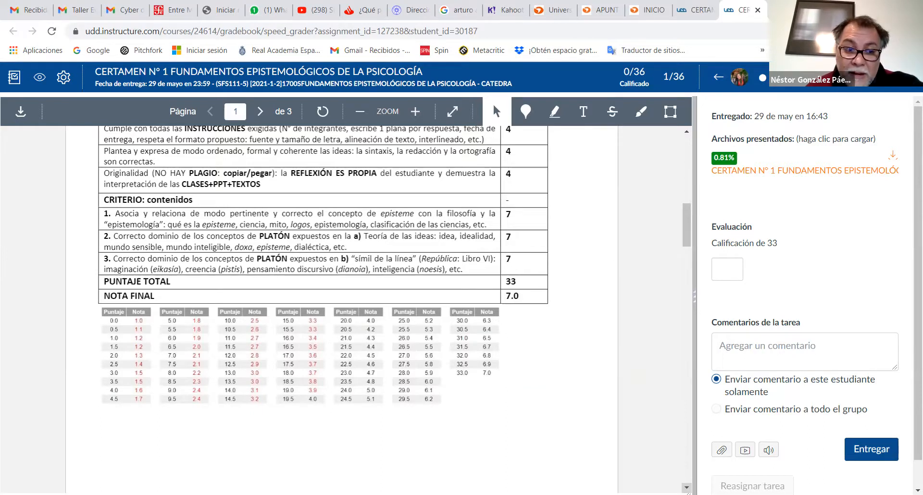
{"action": "scroll", "coordinate": [322, 307], "scroll_direction": "down", "scroll_amount": 9}
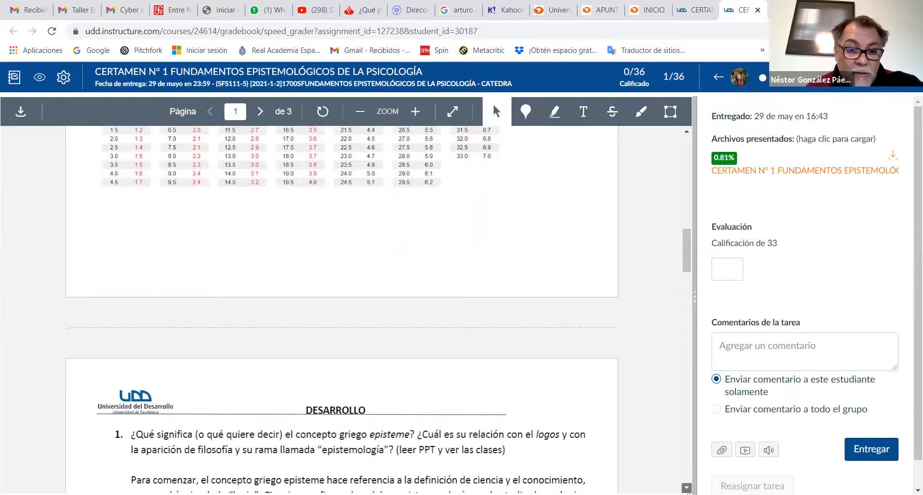
- Review the first submission's score-to-grade table, evaluation rubric and instructions 6 to 10 in SpeedGrader
{"action": "scroll", "coordinate": [692, 159], "scroll_direction": "down", "scroll_amount": 2}
{"action": "scroll", "coordinate": [686, 132], "scroll_direction": "up", "scroll_amount": 12}
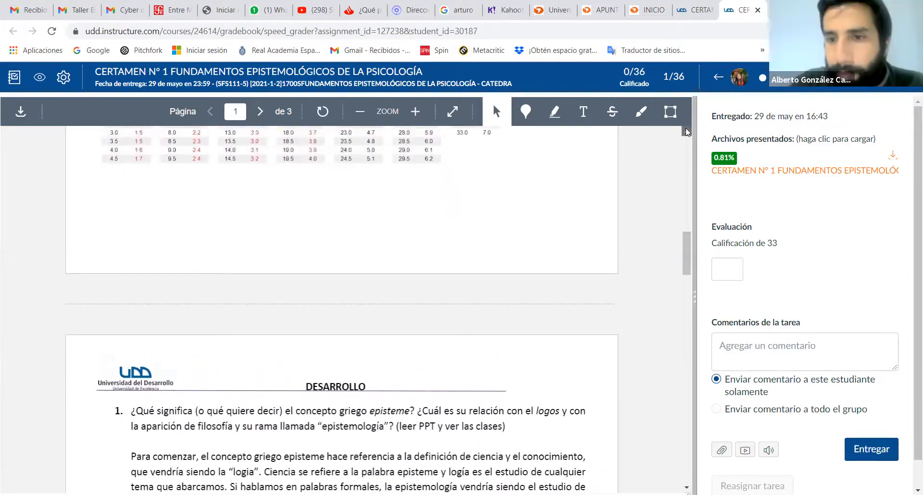
{"action": "scroll", "coordinate": [686, 128], "scroll_direction": "up", "scroll_amount": 6}
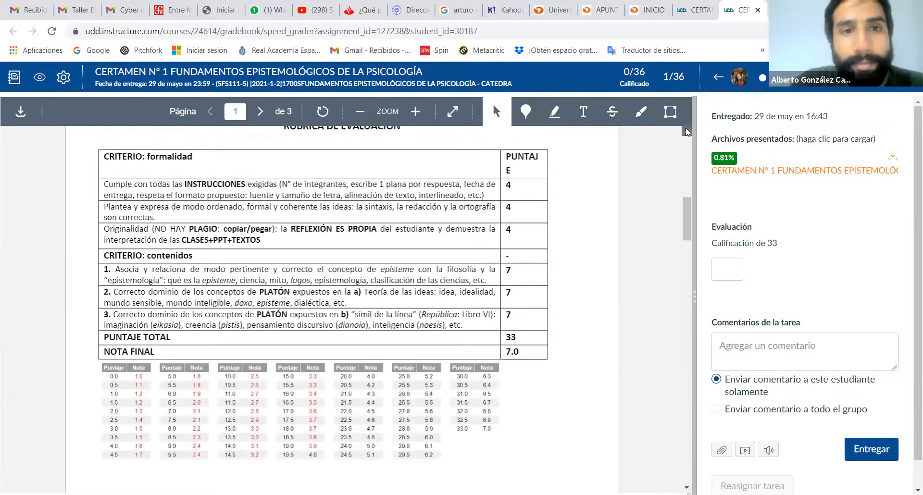
{"action": "scroll", "coordinate": [688, 176], "scroll_direction": "up", "scroll_amount": 2}
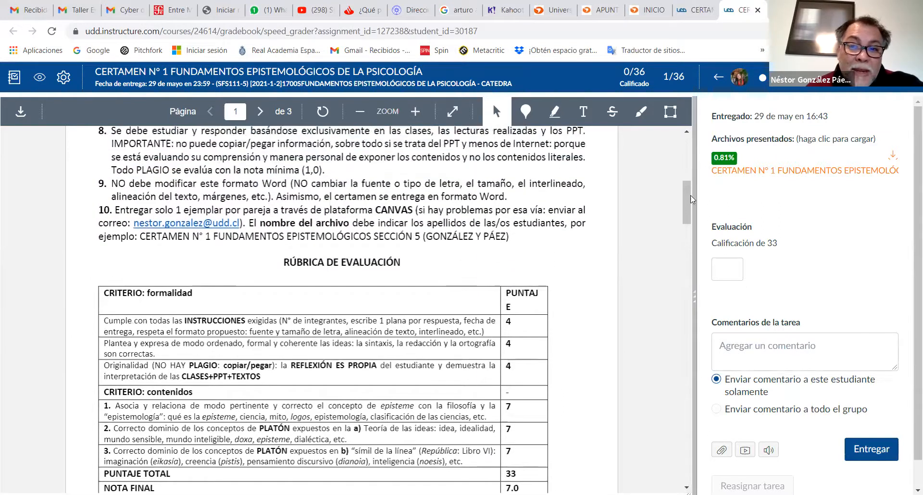
{"action": "scroll", "coordinate": [687, 190], "scroll_direction": "up", "scroll_amount": 3}
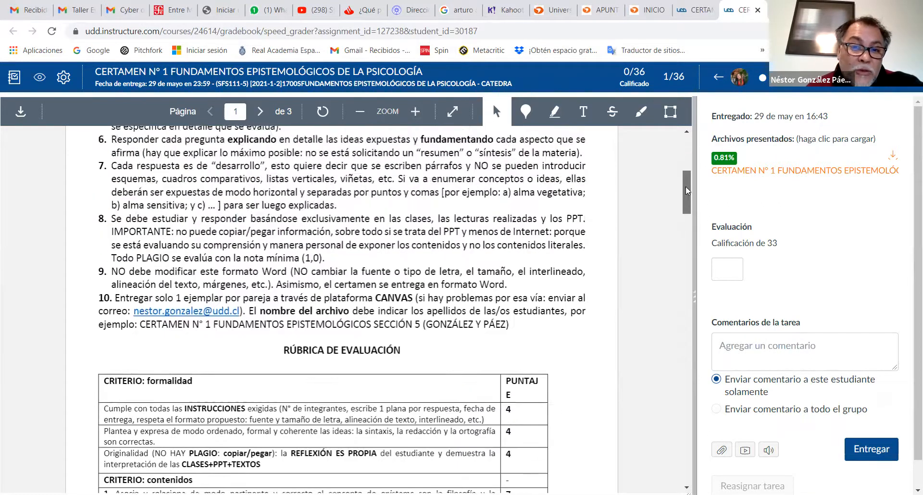
{"action": "scroll", "coordinate": [686, 191], "scroll_direction": "up", "scroll_amount": 10}
{"action": "scroll", "coordinate": [687, 191], "scroll_direction": "down", "scroll_amount": 10}
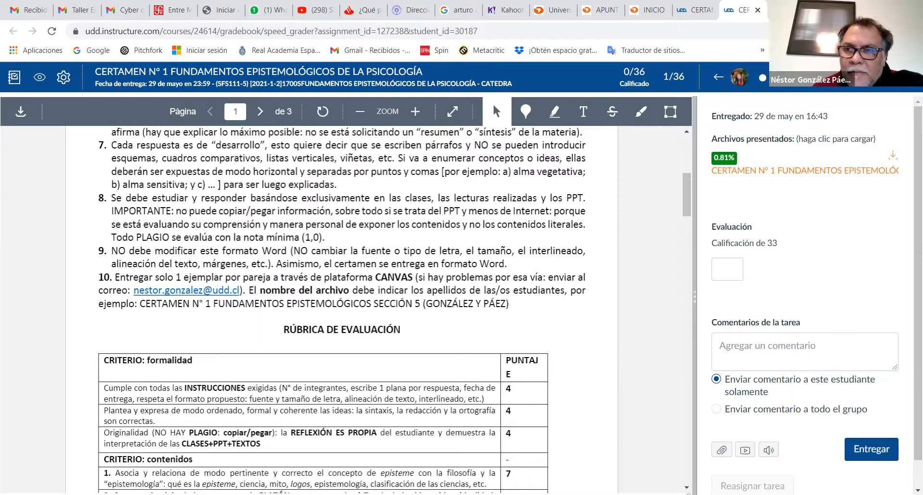
- Go to the second student's submission and look through the whole student list to see who has submitted
{"action": "key", "text": "j"}
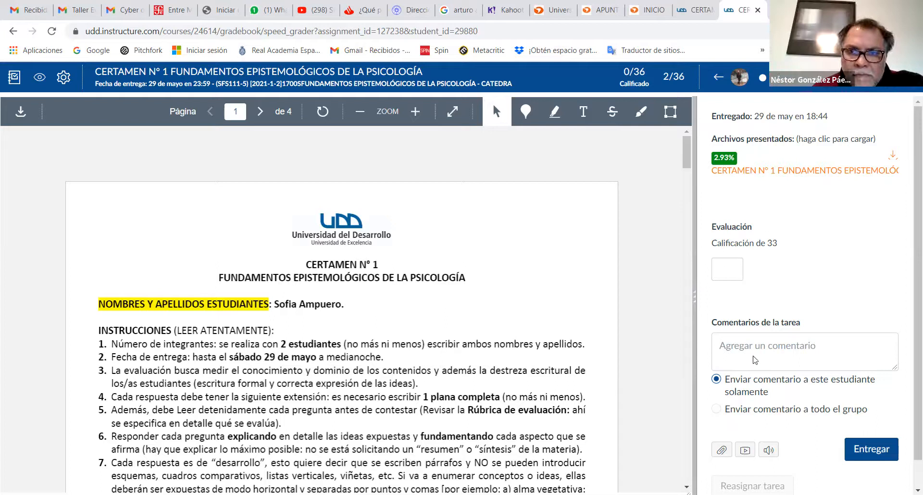
{"action": "left_click", "coordinate": [892, 88]}
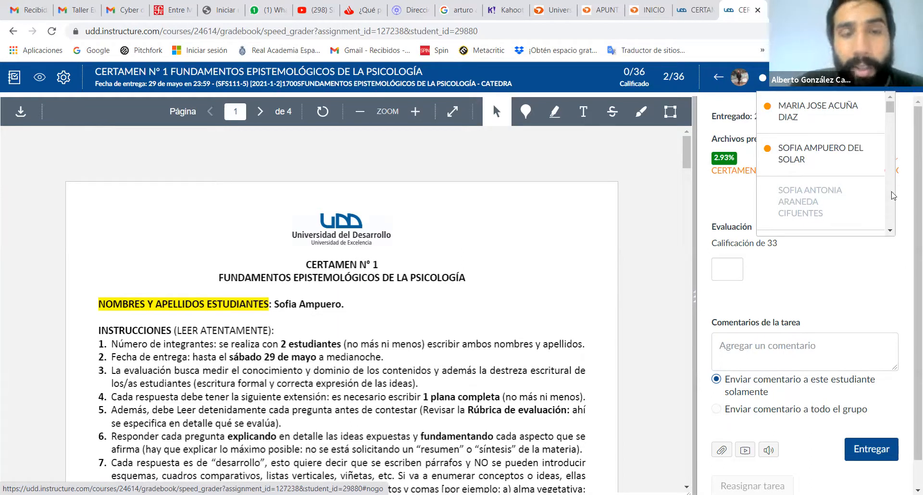
{"action": "left_click", "coordinate": [890, 231]}
{"action": "left_click", "coordinate": [891, 231]}
{"action": "left_click", "coordinate": [891, 231]}
{"action": "left_click", "coordinate": [890, 231]}
{"action": "left_click", "coordinate": [891, 231]}
{"action": "left_click", "coordinate": [891, 231]}
{"action": "left_click", "coordinate": [891, 230]}
{"action": "left_click", "coordinate": [890, 230]}
{"action": "left_click", "coordinate": [891, 231]}
{"action": "left_click", "coordinate": [891, 231]}
{"action": "left_click", "coordinate": [891, 231]}
{"action": "left_click", "coordinate": [890, 231]}
{"action": "left_click", "coordinate": [890, 230]}
{"action": "left_click", "coordinate": [891, 231]}
{"action": "left_click", "coordinate": [891, 231]}
{"action": "left_click", "coordinate": [891, 230]}
{"action": "left_click", "coordinate": [890, 230]}
{"action": "left_click", "coordinate": [891, 231]}
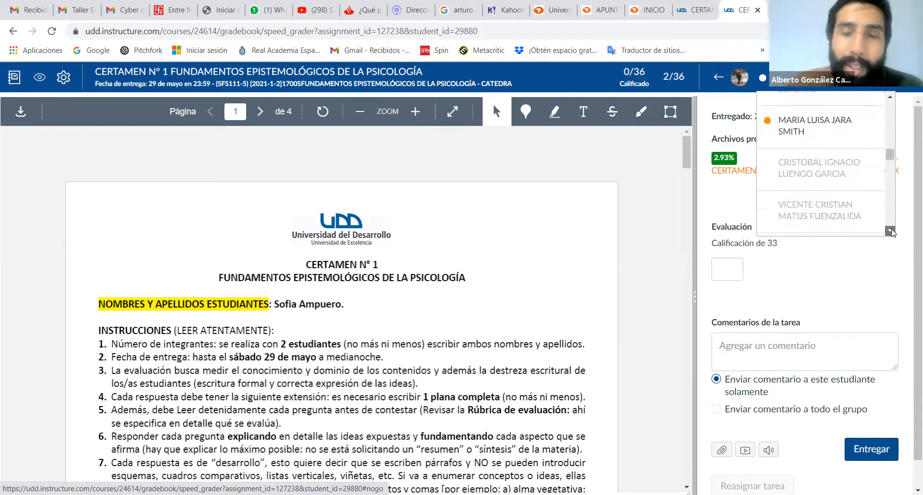
{"action": "left_click", "coordinate": [891, 231]}
{"action": "left_click", "coordinate": [891, 231]}
{"action": "left_click", "coordinate": [890, 230]}
{"action": "left_click", "coordinate": [890, 230]}
{"action": "left_click", "coordinate": [890, 230]}
{"action": "left_click", "coordinate": [890, 231]}
{"action": "left_click", "coordinate": [891, 230]}
{"action": "left_click", "coordinate": [891, 231]}
{"action": "left_click", "coordinate": [890, 230]}
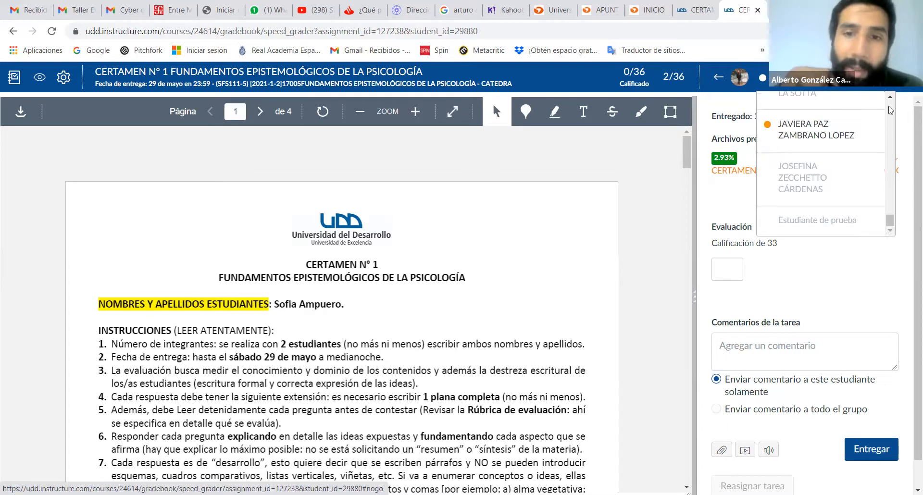
{"action": "scroll", "coordinate": [889, 108], "scroll_direction": "up", "scroll_amount": 20}
{"action": "scroll", "coordinate": [890, 110], "scroll_direction": "up", "scroll_amount": 5}
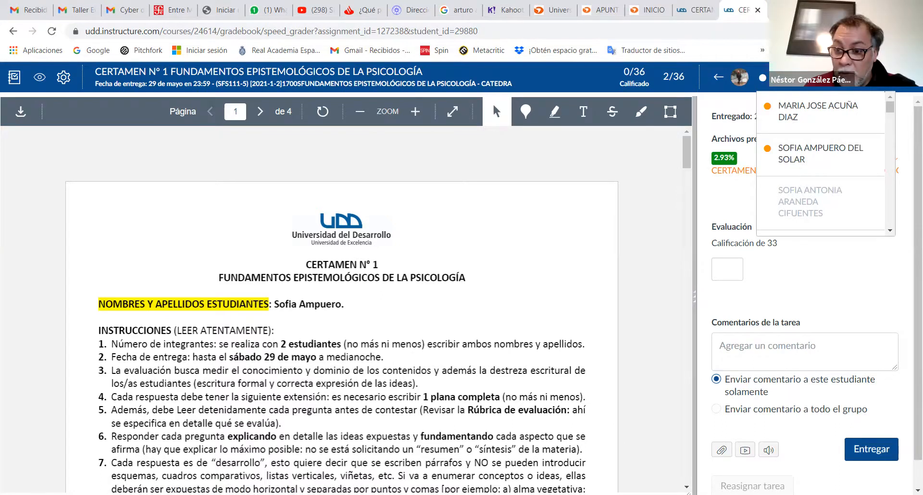
- Check the second submission's grade and comment options and close SpeedGrader to return to the CERTAMEN N° 1 assignment
{"action": "left_click", "coordinate": [917, 490]}
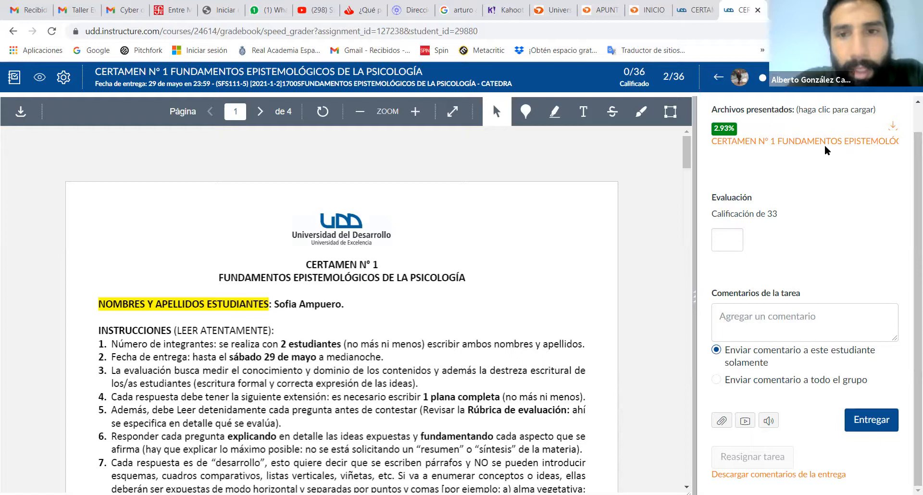
{"action": "scroll", "coordinate": [909, 103], "scroll_direction": "up", "scroll_amount": 1}
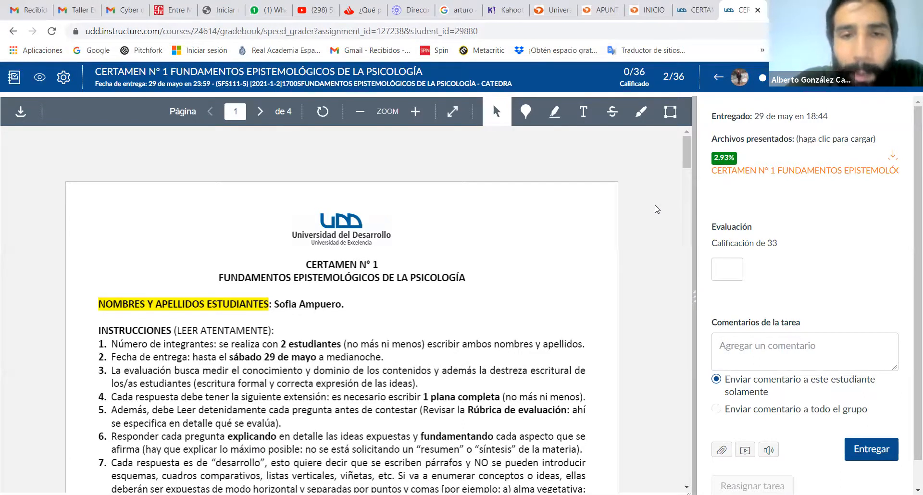
{"action": "left_click", "coordinate": [758, 10]}
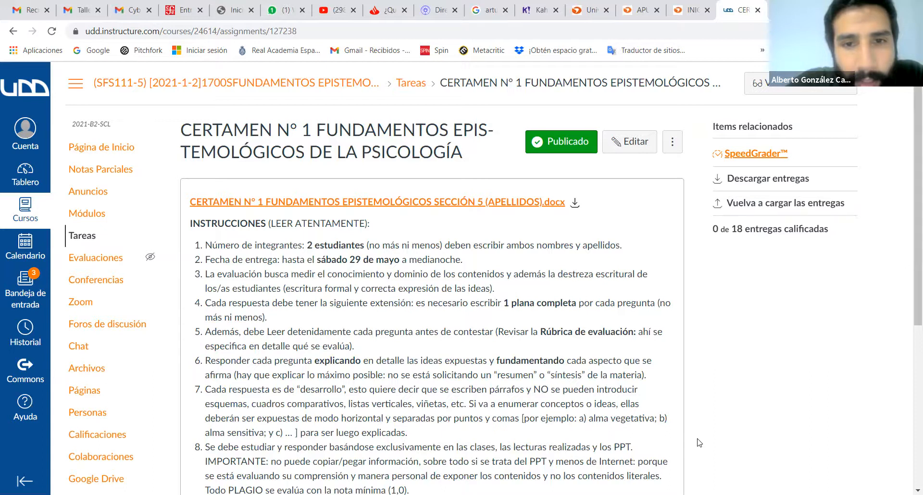
- Open CERTAMEN N° 1 for editing and examine its points, submission type, allowed attempts, Unicheck plagiarism review, student report and group assignment settings
{"action": "left_click", "coordinate": [622, 149]}
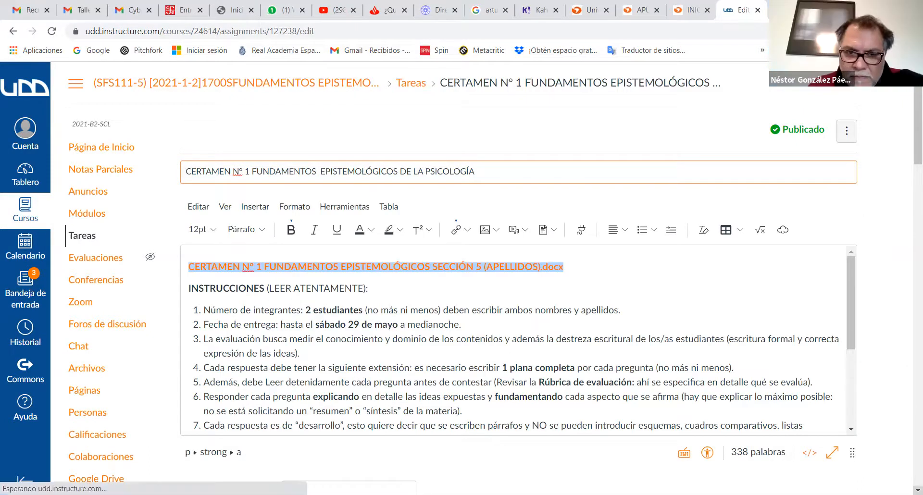
{"action": "scroll", "coordinate": [462, 277], "scroll_direction": "down", "scroll_amount": 1}
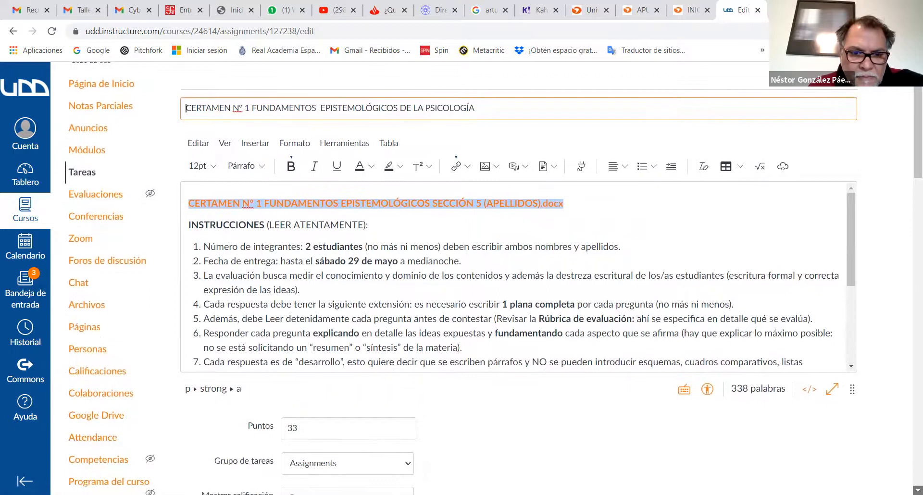
{"action": "scroll", "coordinate": [461, 278], "scroll_direction": "down", "scroll_amount": 9}
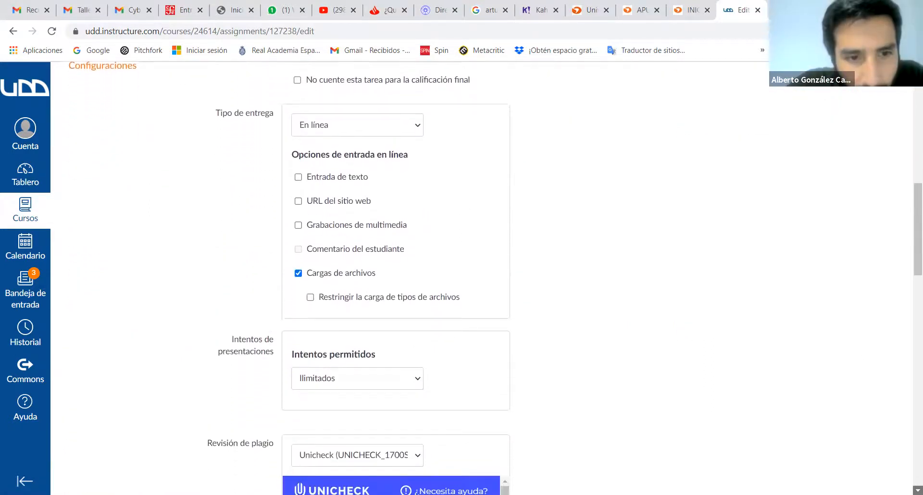
{"action": "scroll", "coordinate": [461, 278], "scroll_direction": "down", "scroll_amount": 6}
{"action": "scroll", "coordinate": [461, 277], "scroll_direction": "down", "scroll_amount": 1}
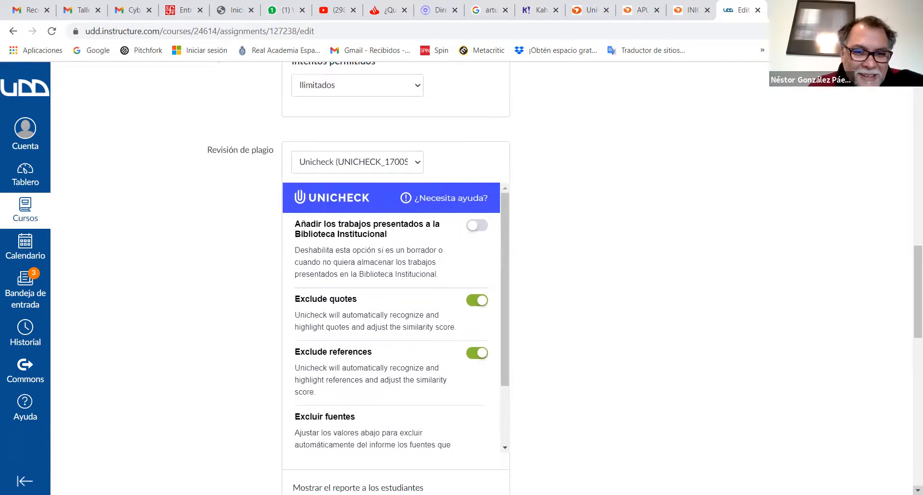
{"action": "scroll", "coordinate": [461, 278], "scroll_direction": "down", "scroll_amount": 1}
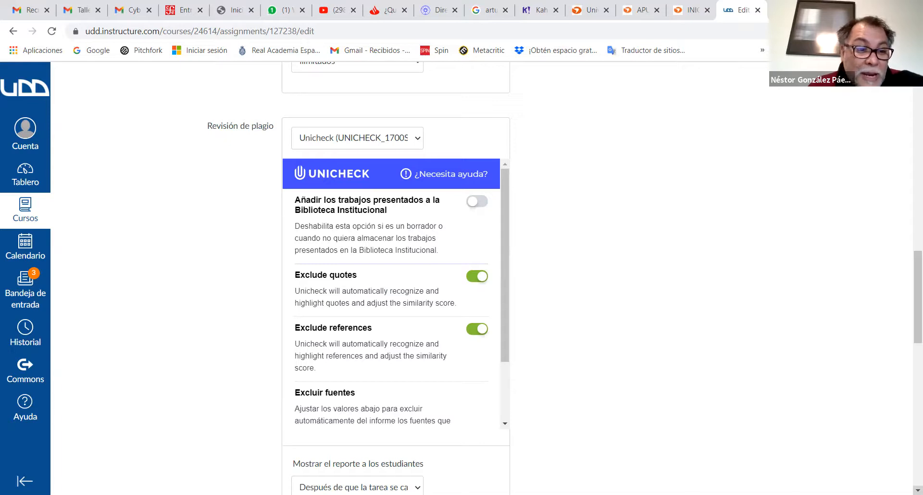
{"action": "scroll", "coordinate": [461, 278], "scroll_direction": "down", "scroll_amount": 1}
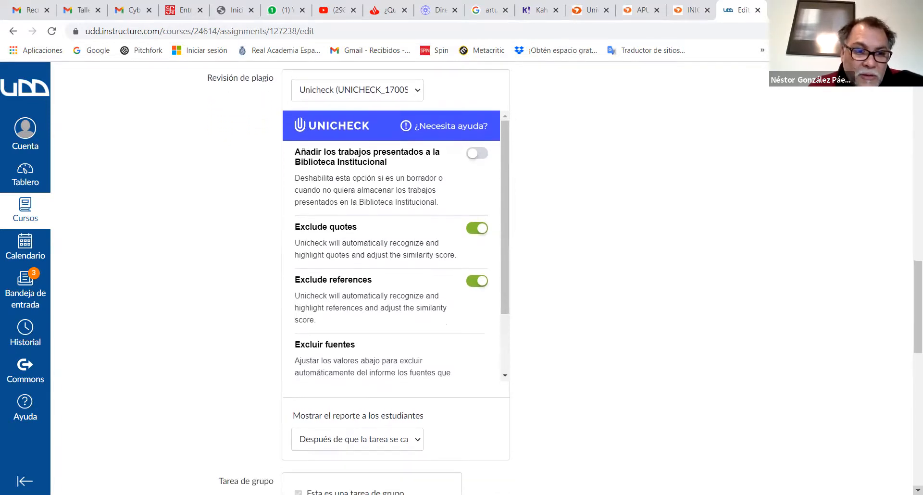
{"action": "scroll", "coordinate": [462, 277], "scroll_direction": "down", "scroll_amount": 1}
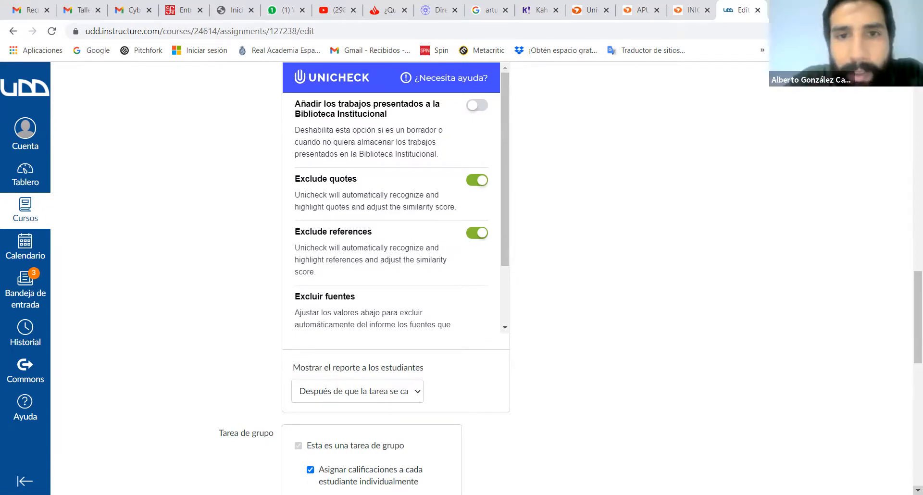
{"action": "scroll", "coordinate": [570, 278], "scroll_direction": "down", "scroll_amount": 1}
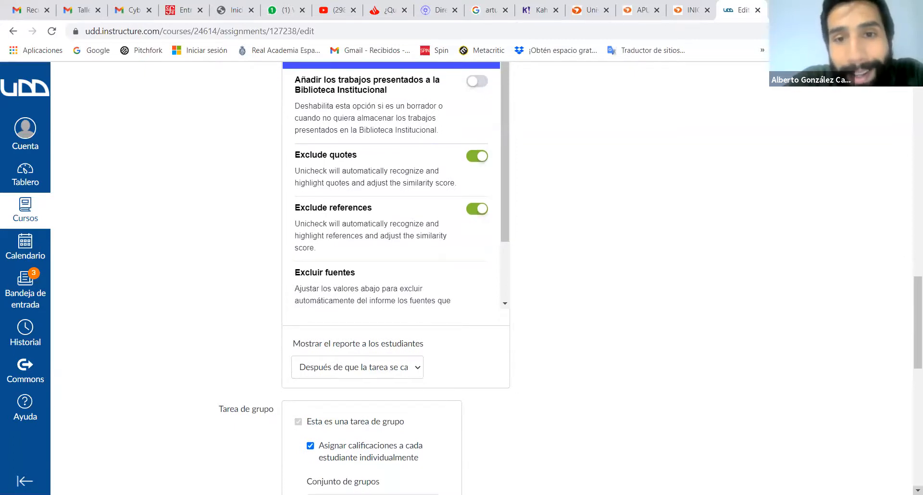
{"action": "scroll", "coordinate": [570, 278], "scroll_direction": "down", "scroll_amount": 1}
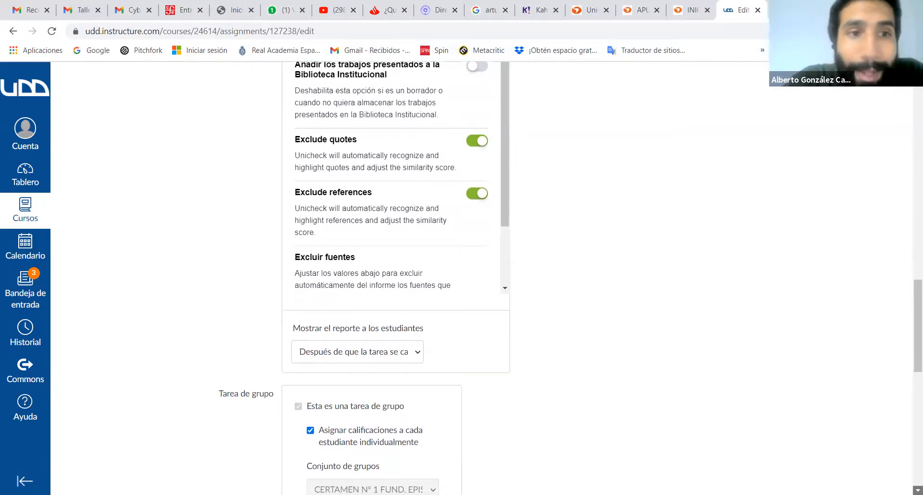